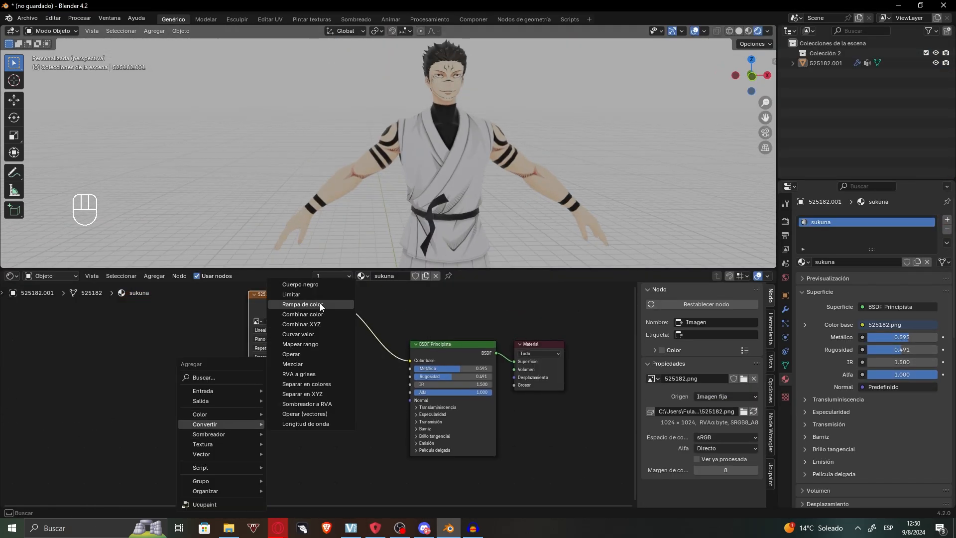
pyautogui.hotkey('shift', 'a')
pyautogui.moveTo(251, 427)
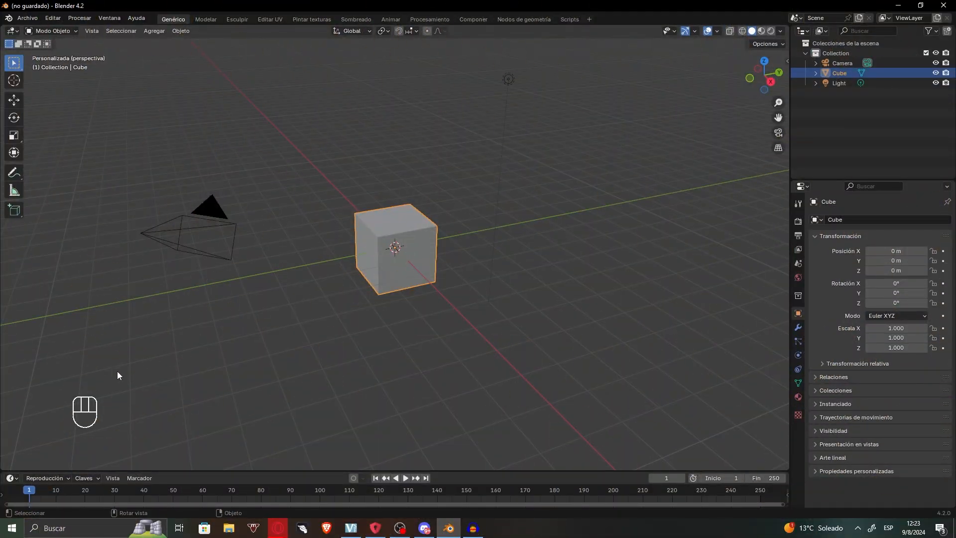
# - Delete the default camera, cube and light, and add a monkey mesh to the scene
pyautogui.moveTo(124, 364); pyautogui.dragTo(575, 73)
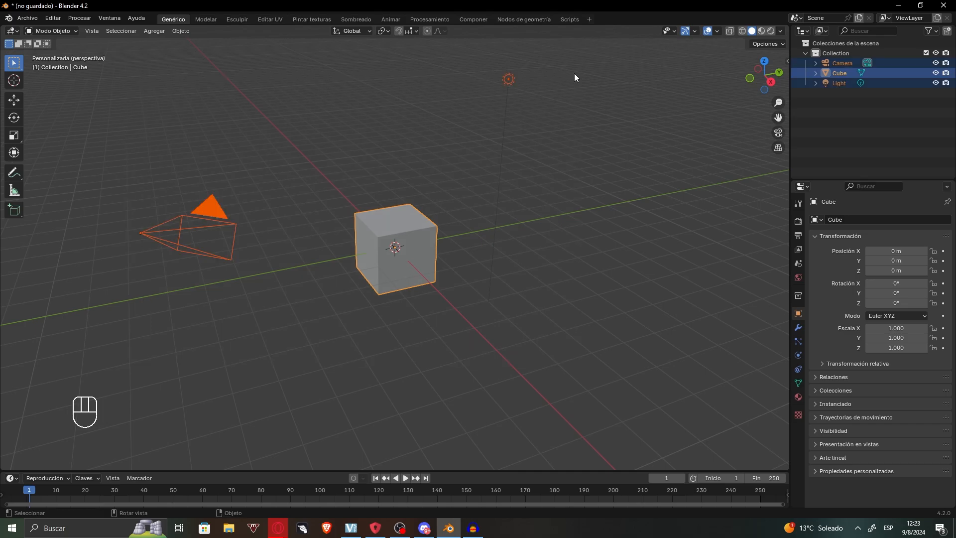
pyautogui.press('Delete')
pyautogui.hotkey('shift', 'a')
pyautogui.moveTo(554, 148)
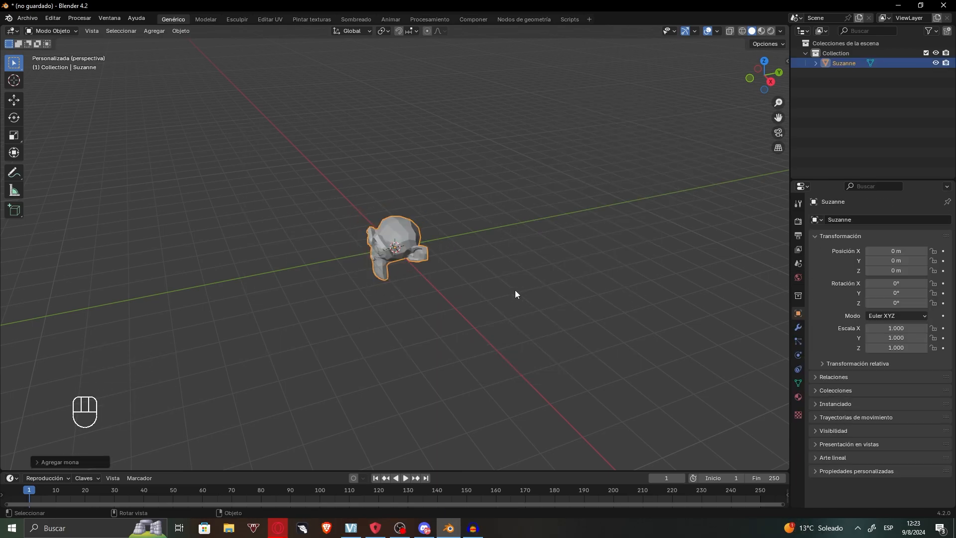
# - Widen the properties editor and create a new material on the monkey
pyautogui.moveTo(515, 294); pyautogui.dragTo(498, 217, button='middle')
pyautogui.scroll(2, 459, 266)
pyautogui.scroll(2, 405, 211)
pyautogui.scroll(2, 508, 235)
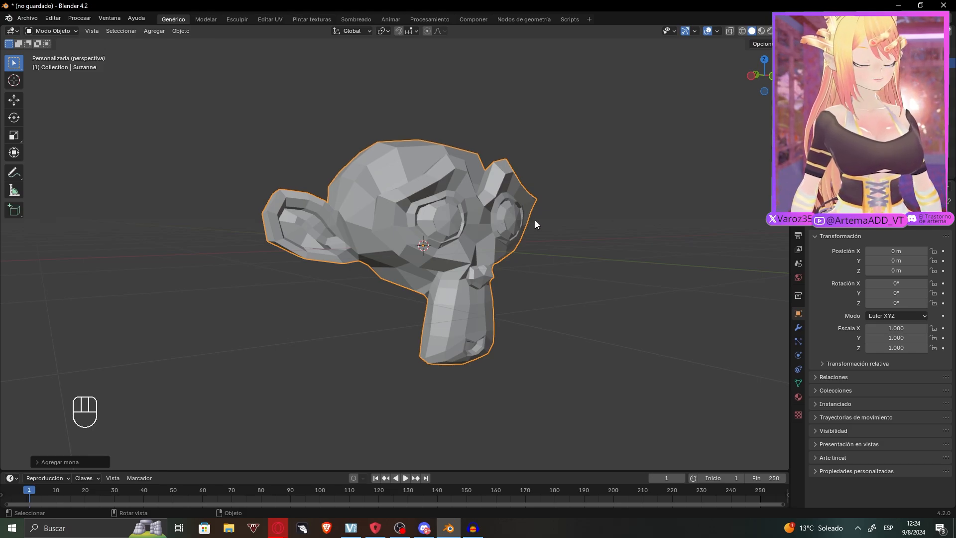
pyautogui.moveTo(535, 220); pyautogui.dragTo(480, 216, button='middle')
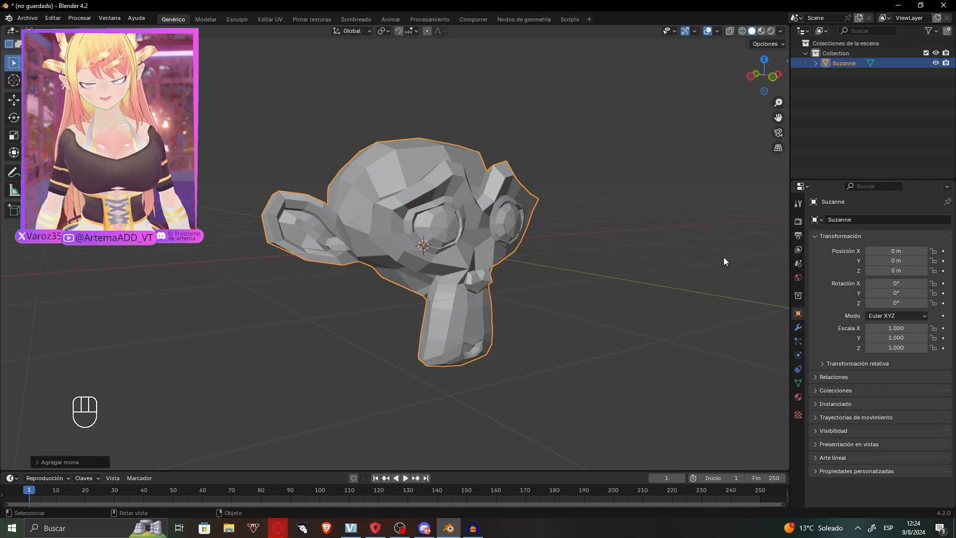
pyautogui.moveTo(724, 257); pyautogui.dragTo(727, 349, button='middle')
pyautogui.moveTo(792, 393); pyautogui.dragTo(617, 348)
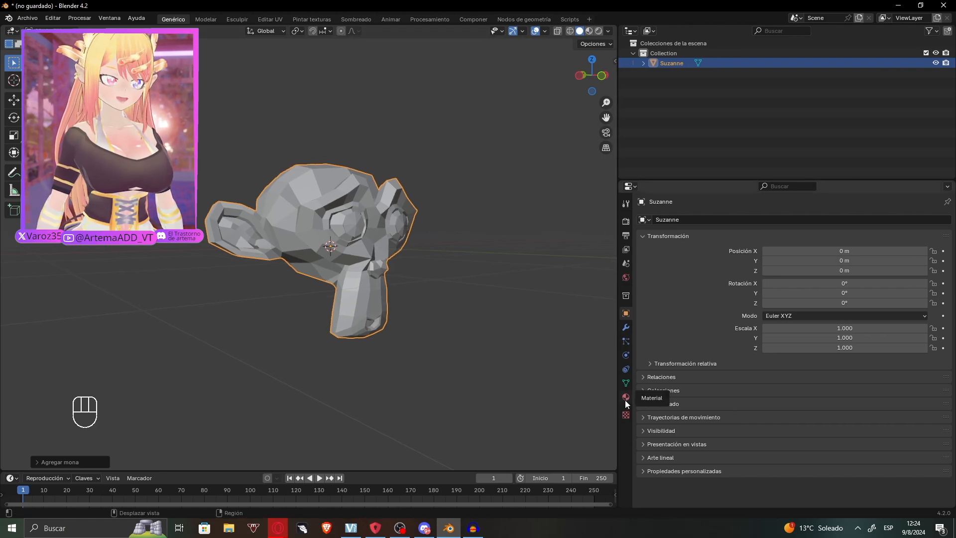
pyautogui.click(626, 399)
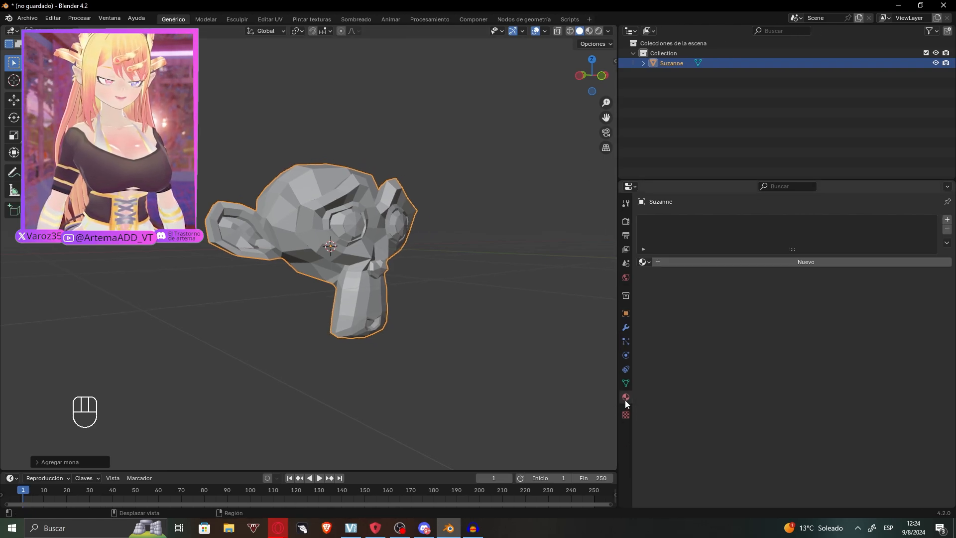
pyautogui.click(671, 261)
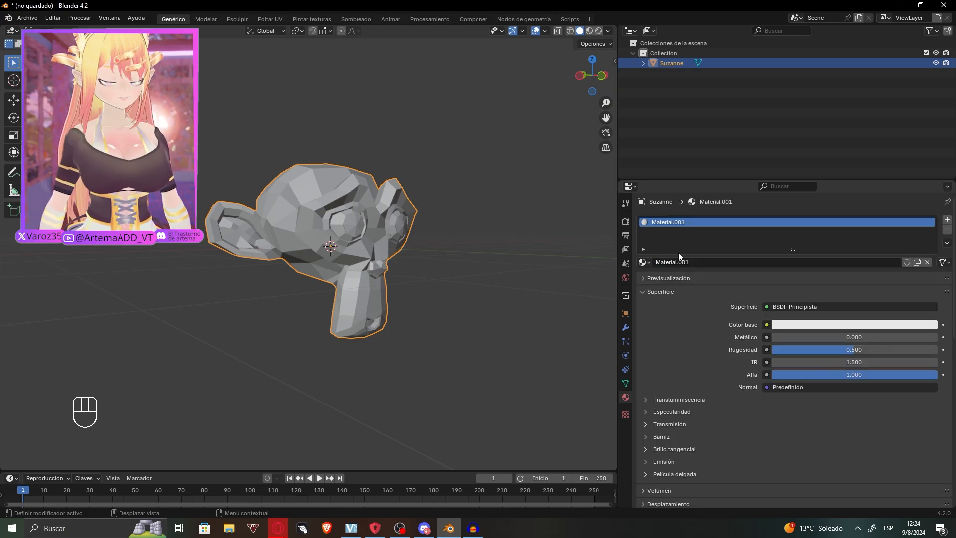
# - Rename the monkey's material as mona
pyautogui.click(644, 262)
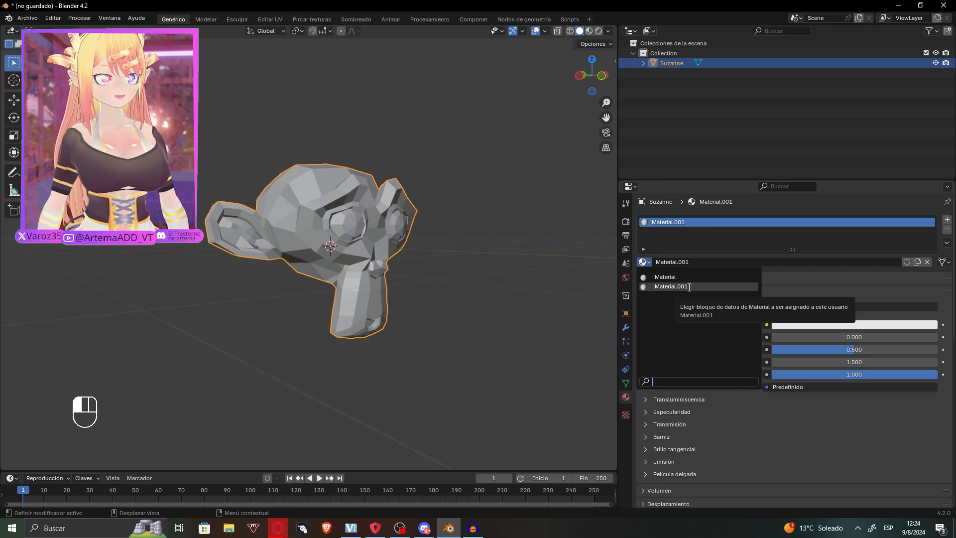
pyautogui.doubleClick(717, 264)
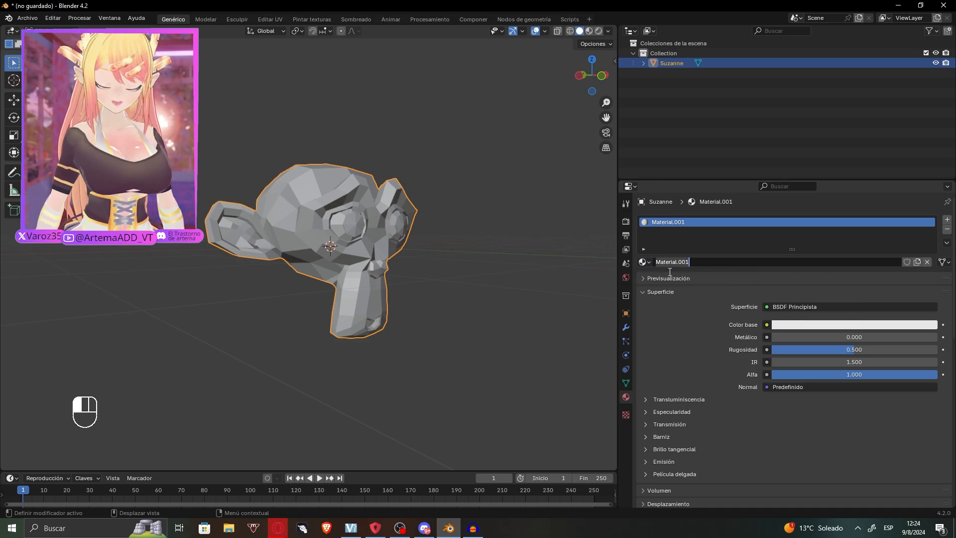
pyautogui.write('na')
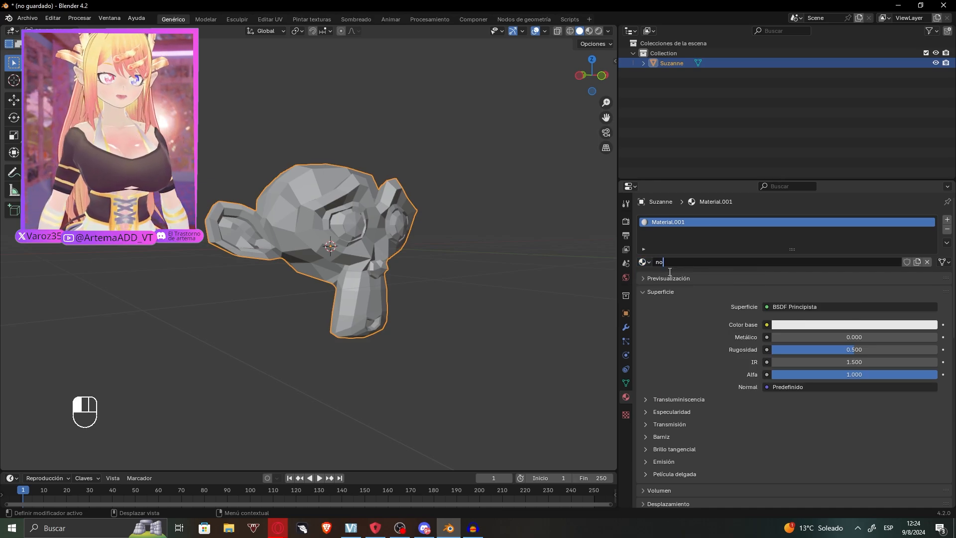
pyautogui.press('BackSpace')
pyautogui.press('BackSpace')
pyautogui.write('m,')
pyautogui.press('BackSpace')
pyautogui.write('ona')
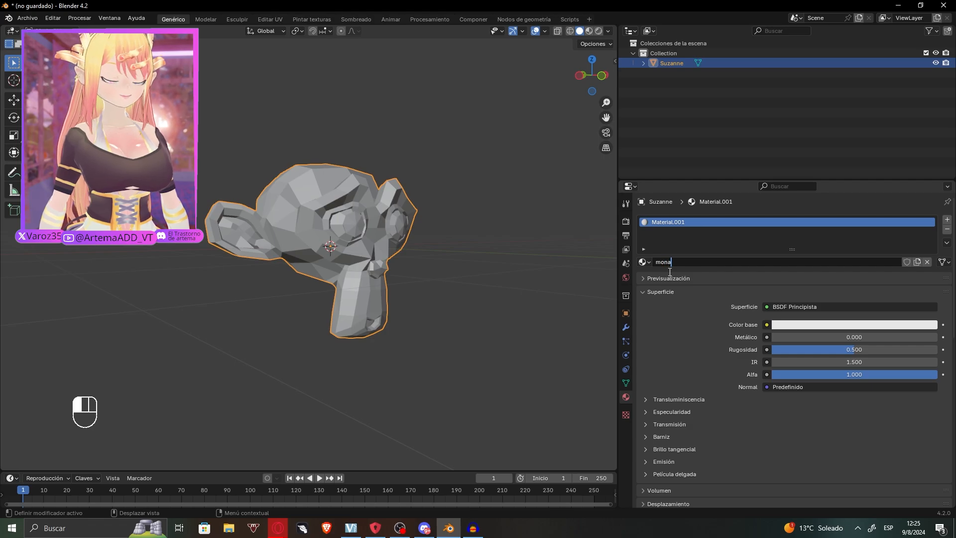
pyautogui.press('Return')
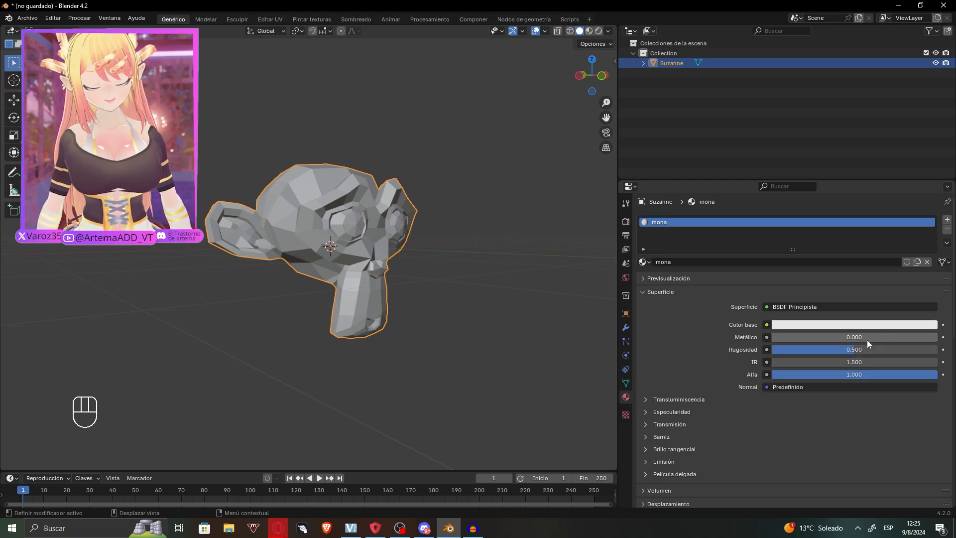
# - Give the mona material a pink base color, metallic 0.569, roughness 0.108 and IR 13.900
pyautogui.moveTo(498, 303); pyautogui.dragTo(447, 288, button='middle')
pyautogui.click(812, 326)
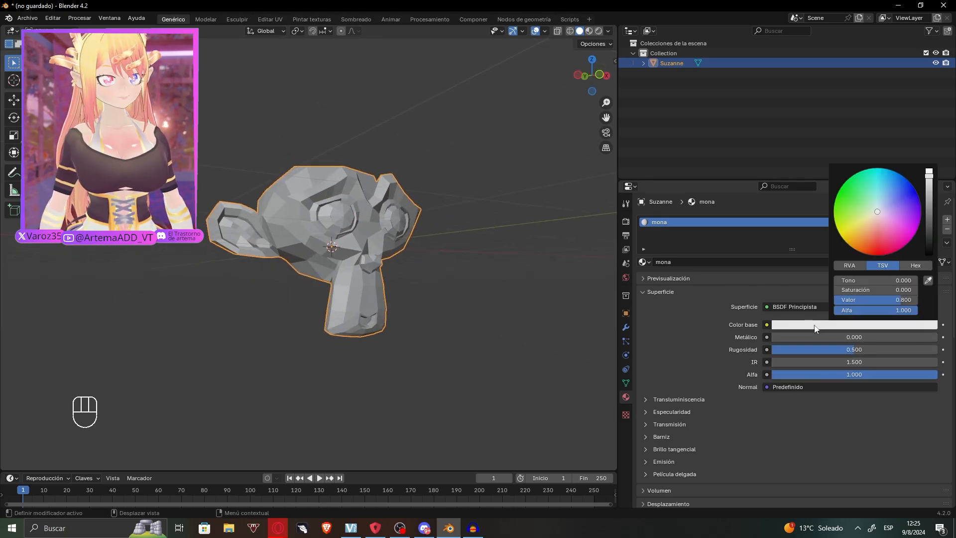
pyautogui.moveTo(875, 215); pyautogui.dragTo(887, 228)
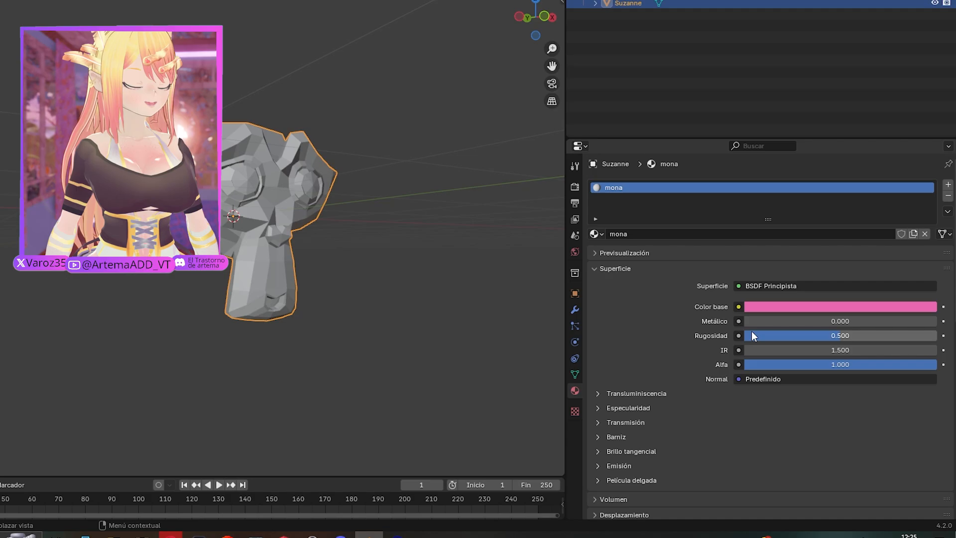
pyautogui.moveTo(816, 330); pyautogui.dragTo(828, 331)
pyautogui.moveTo(742, 312); pyautogui.dragTo(777, 330)
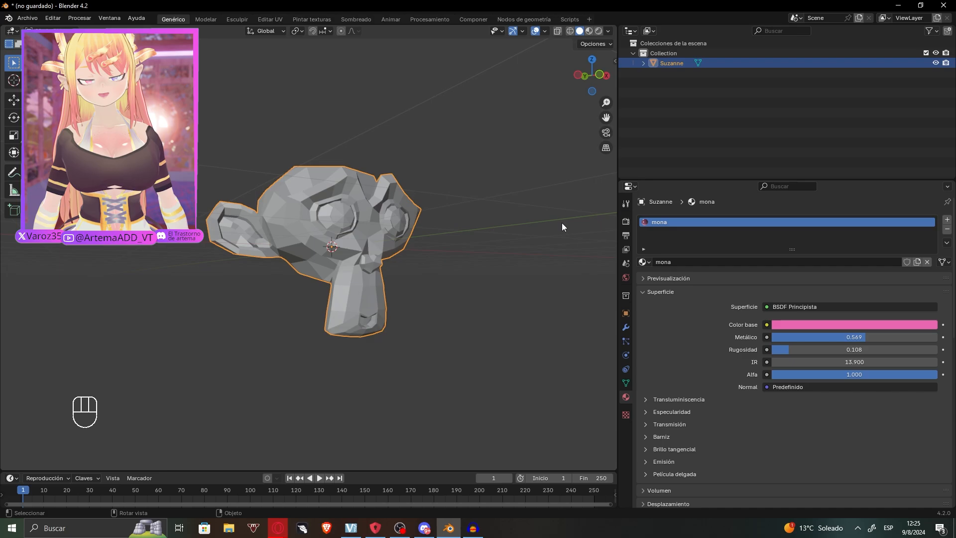
# - Display the monkey in wireframe shading and return the viewport to solid shading
pyautogui.moveTo(512, 227); pyautogui.dragTo(487, 243, button='middle')
pyautogui.moveTo(487, 243); pyautogui.dragTo(494, 266, button='middle')
pyautogui.press('z')
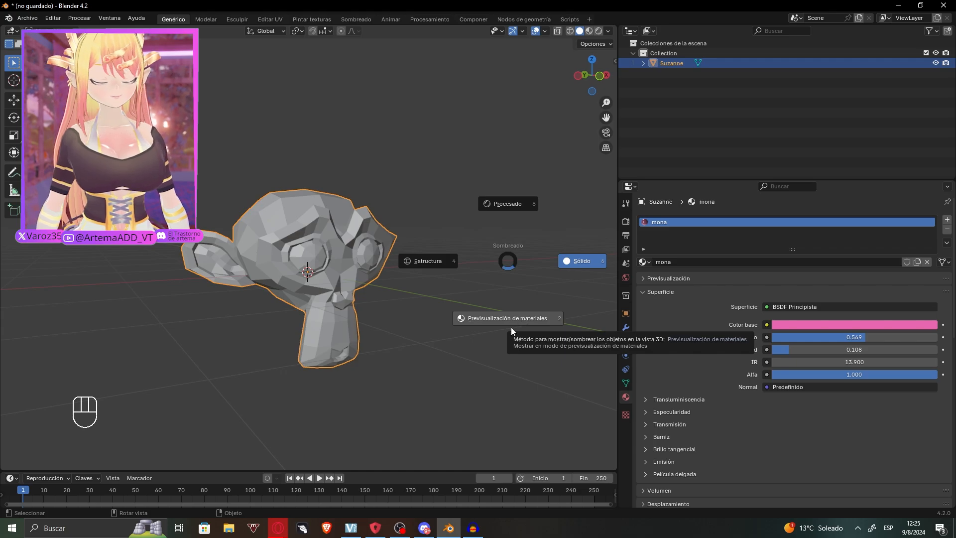
pyautogui.click(427, 266)
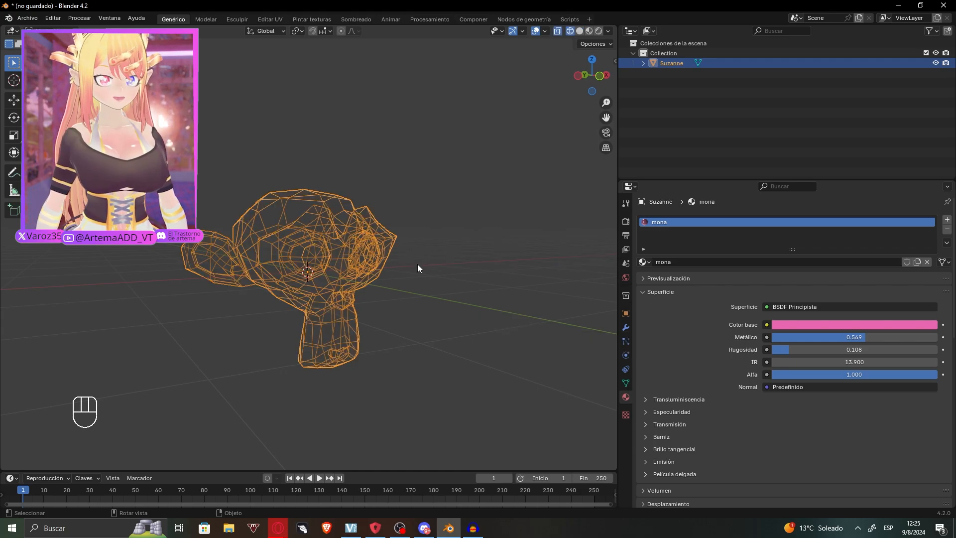
pyautogui.moveTo(417, 265)
pyautogui.mouseDown(button='middle')
pyautogui.moveTo(326, 256)
pyautogui.moveTo(300, 288)
pyautogui.moveTo(419, 272)
pyautogui.mouseUp(button='middle')
pyautogui.press('z')
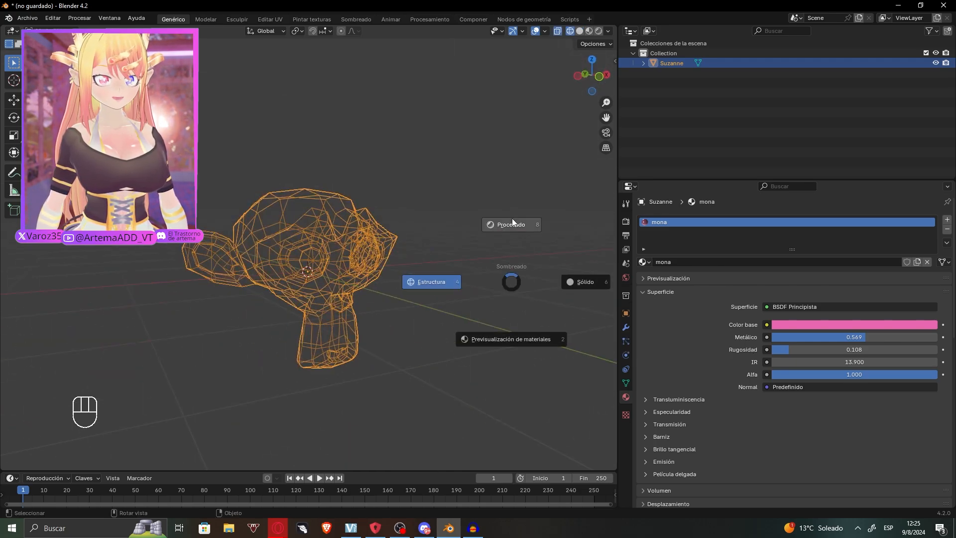
pyautogui.click(587, 277)
pyautogui.moveTo(587, 276)
pyautogui.mouseDown(button='middle')
pyautogui.moveTo(287, 276)
pyautogui.moveTo(375, 247)
pyautogui.mouseUp(button='middle')
# - Switch the viewport to material preview and change the mona base color to violet, about hue 0.688 and saturation 0.970
pyautogui.press('z')
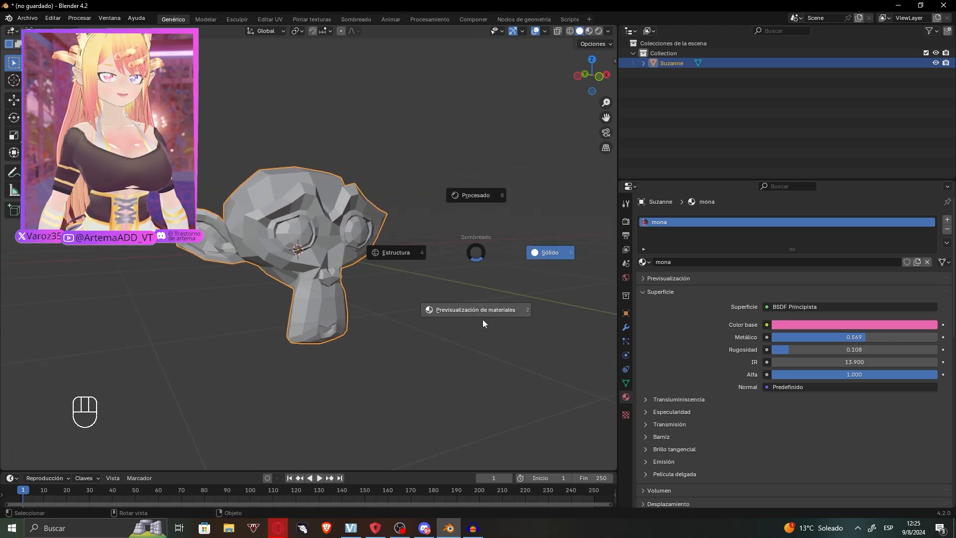
pyautogui.click(496, 344)
pyautogui.moveTo(319, 291); pyautogui.dragTo(727, 346, button='middle')
pyautogui.click(824, 327)
pyautogui.moveTo(869, 247); pyautogui.dragTo(913, 204)
# - Switch the viewport to rendered shading and set the material's metallic to 0.114 and roughness to 0.000
pyautogui.moveTo(449, 262)
pyautogui.mouseDown(button='middle')
pyautogui.moveTo(435, 241)
pyautogui.moveTo(398, 225)
pyautogui.moveTo(406, 224)
pyautogui.mouseUp(button='middle')
pyautogui.press('z')
pyautogui.click(498, 185)
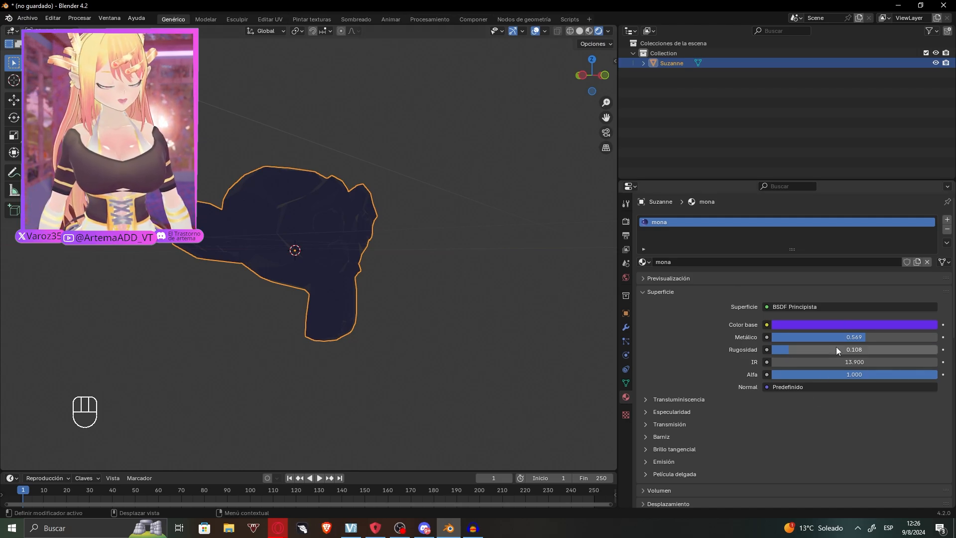
pyautogui.moveTo(836, 337); pyautogui.dragTo(780, 346)
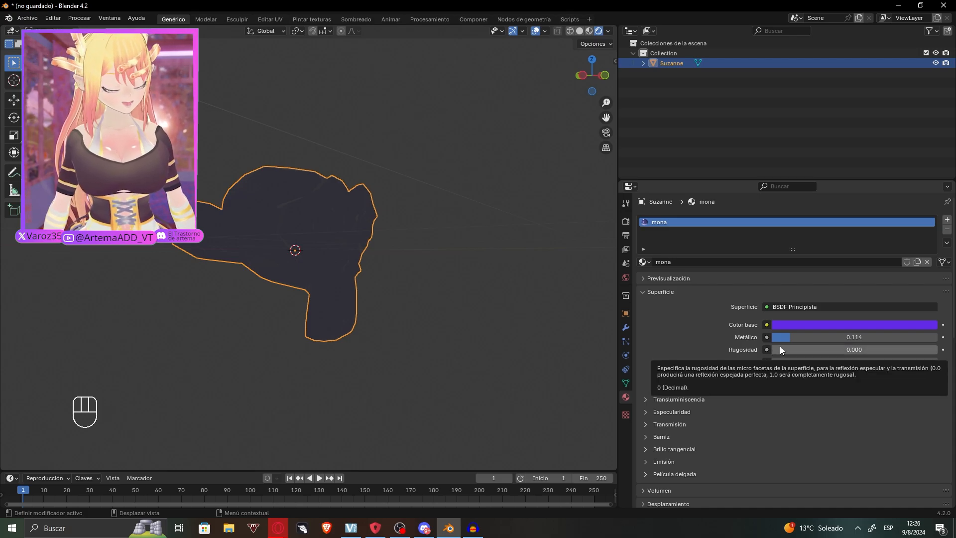
pyautogui.moveTo(557, 333); pyautogui.dragTo(487, 343, button='middle')
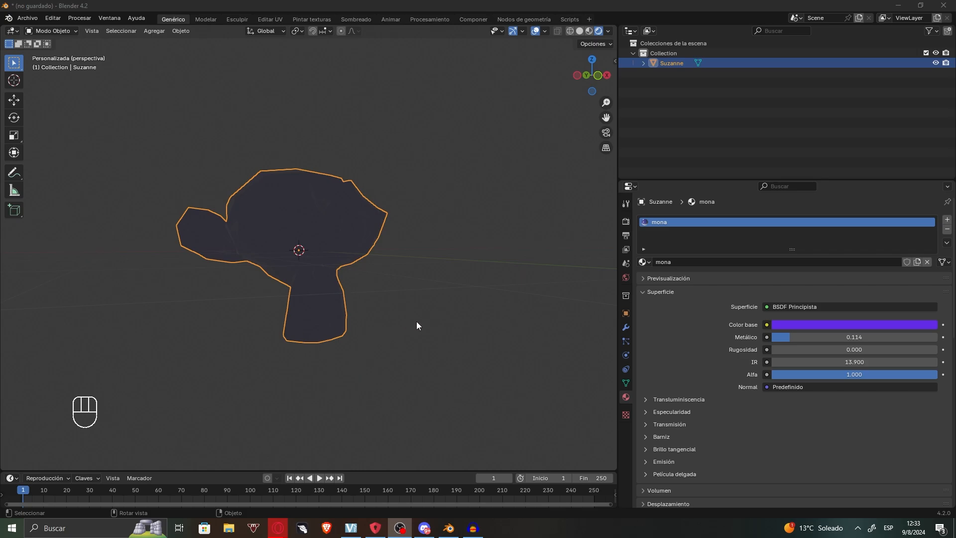
# - Switch the viewport shading to material preview and view the monkey's face
pyautogui.moveTo(448, 322)
pyautogui.mouseDown(button='middle')
pyautogui.moveTo(443, 350)
pyautogui.moveTo(386, 346)
pyautogui.mouseUp(button='middle')
pyautogui.click(589, 32)
pyautogui.moveTo(326, 277)
pyautogui.mouseDown(button='middle')
pyautogui.moveTo(417, 252)
pyautogui.moveTo(405, 264)
pyautogui.mouseUp(button='middle')
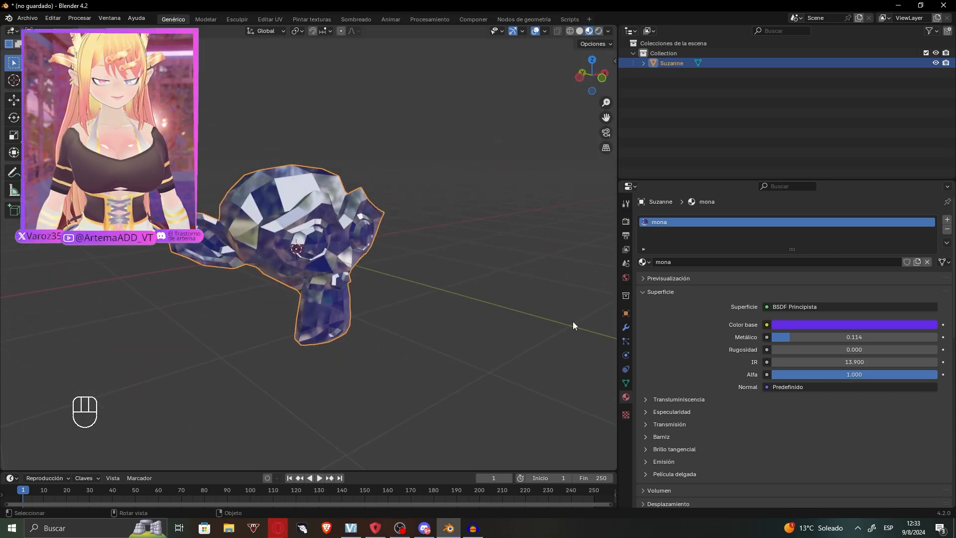
# - Widen the properties editor further and change the mona base color to a pale light blue
pyautogui.moveTo(618, 282); pyautogui.dragTo(489, 281)
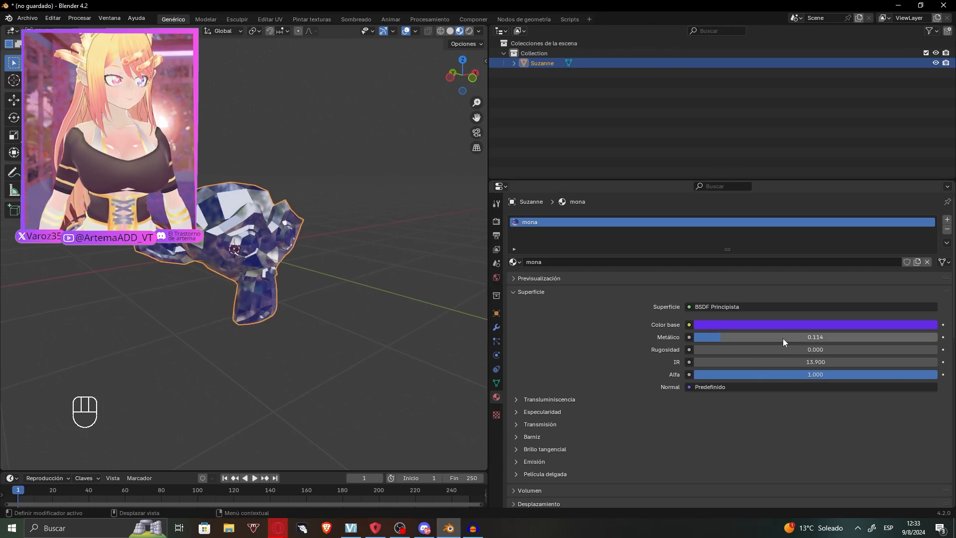
pyautogui.click(721, 326)
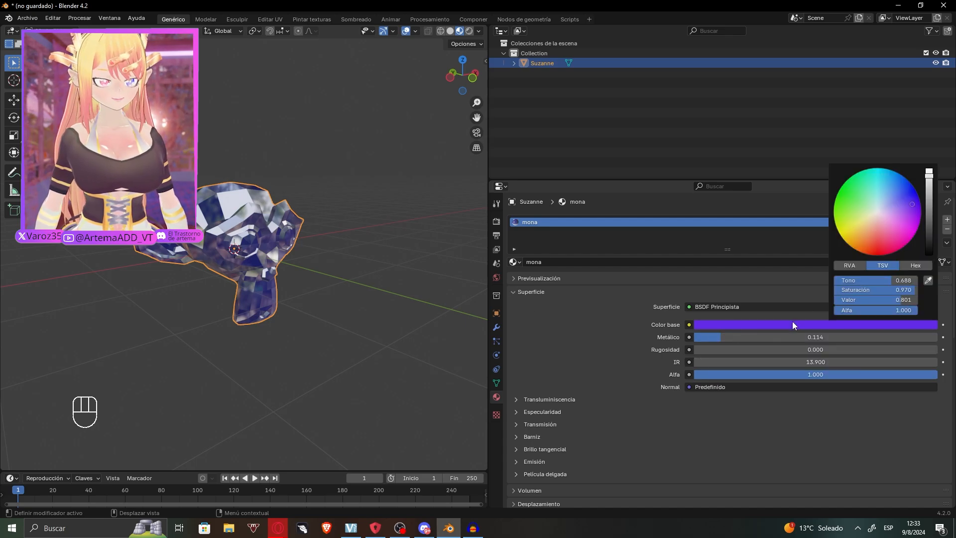
pyautogui.moveTo(871, 237); pyautogui.dragTo(879, 203)
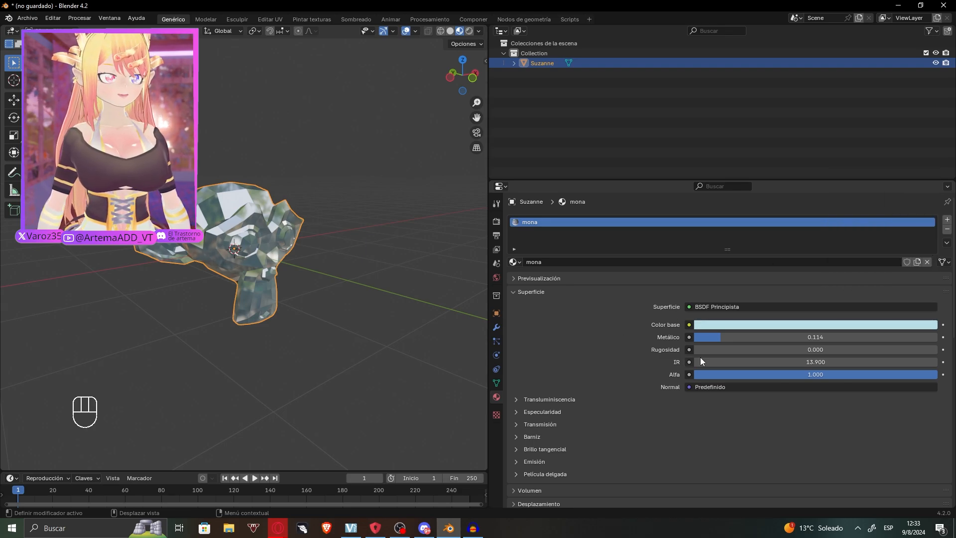
# - Compare the material's metallic at 0.000 and 1.000, leaving it at 1.000, and examine the reflections around the monkey
pyautogui.moveTo(726, 336); pyautogui.dragTo(695, 337)
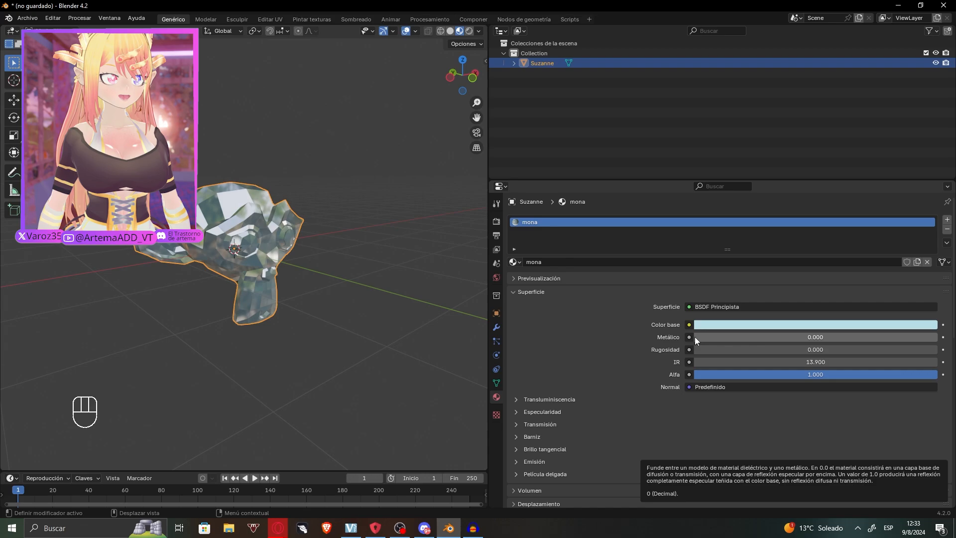
pyautogui.moveTo(709, 335); pyautogui.dragTo(937, 337)
pyautogui.moveTo(279, 294); pyautogui.dragTo(305, 327, button='middle')
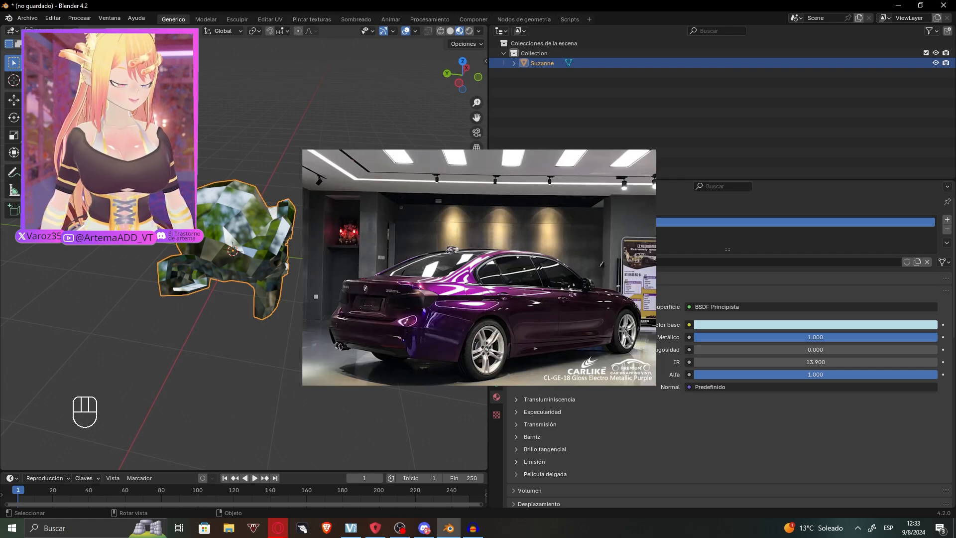
pyautogui.moveTo(280, 300); pyautogui.dragTo(324, 304, button='middle')
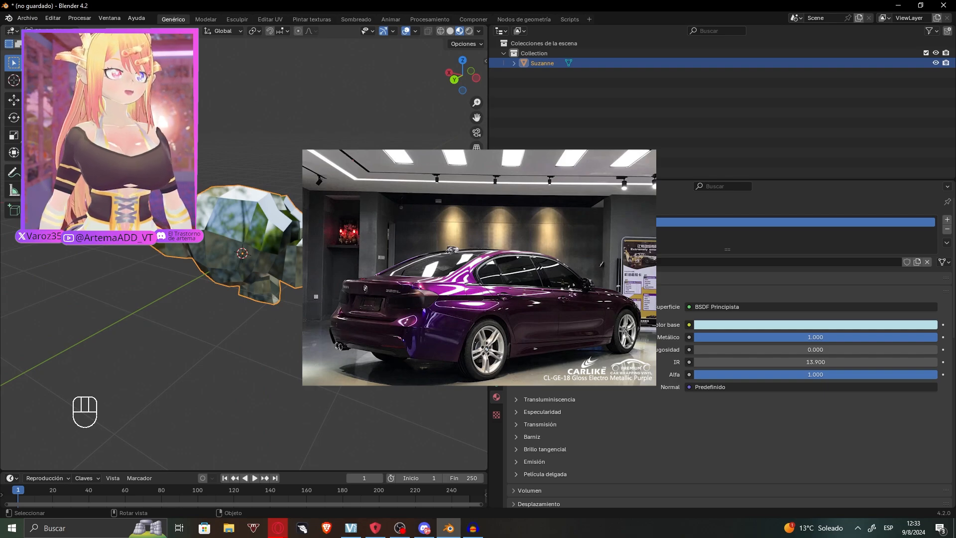
pyautogui.moveTo(411, 213); pyautogui.dragTo(252, 204, button='middle')
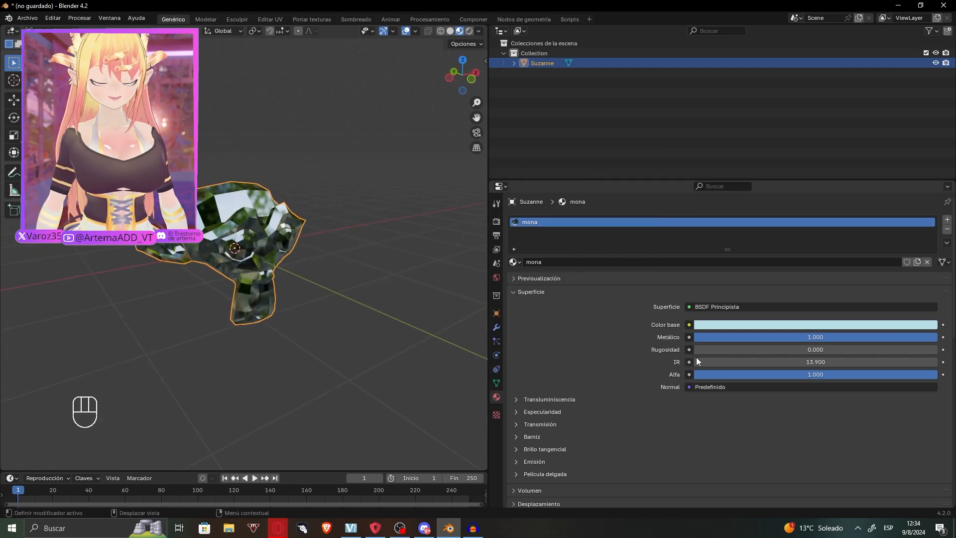
# - Try a roughness of 0.541 on the mona material and return it to 0.000
pyautogui.moveTo(770, 349); pyautogui.dragTo(827, 348)
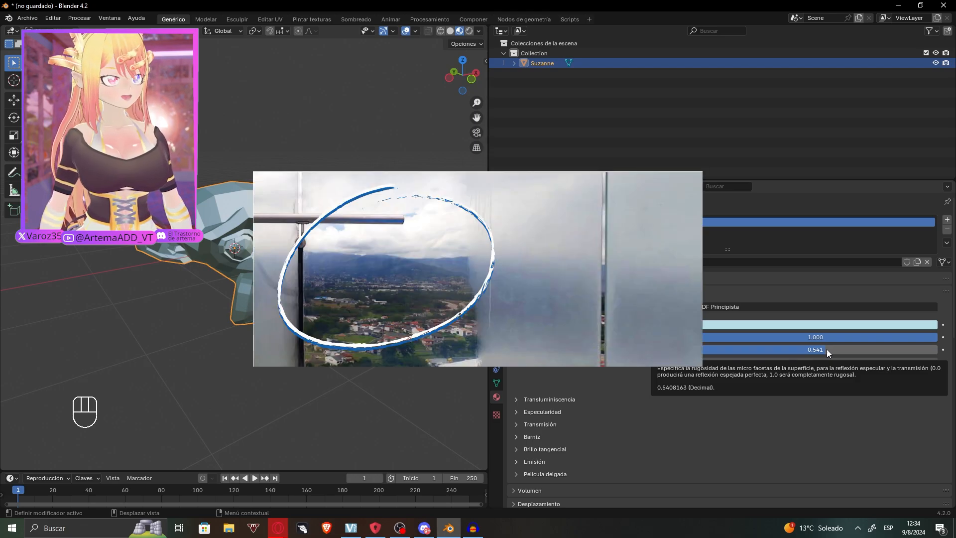
pyautogui.moveTo(393, 279); pyautogui.dragTo(452, 281, button='middle')
pyautogui.moveTo(823, 349); pyautogui.dragTo(687, 350)
# - Set the material's IR to 1.000 and lower its alpha to 0.196 to make the monkey partly transparent
pyautogui.moveTo(793, 377); pyautogui.dragTo(700, 363)
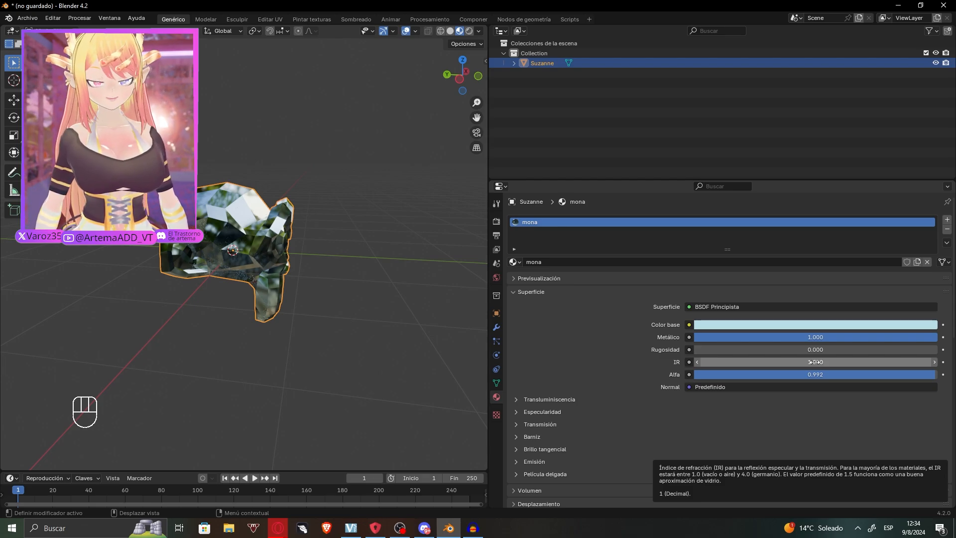
pyautogui.scroll(-2, 791, 352)
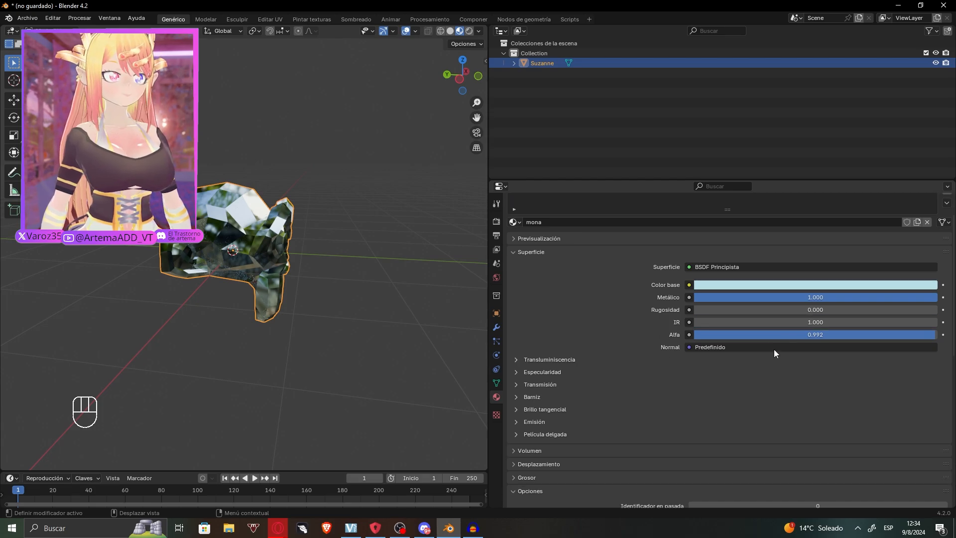
pyautogui.moveTo(938, 335); pyautogui.dragTo(738, 334)
pyautogui.moveTo(166, 263); pyautogui.dragTo(351, 266, button='middle')
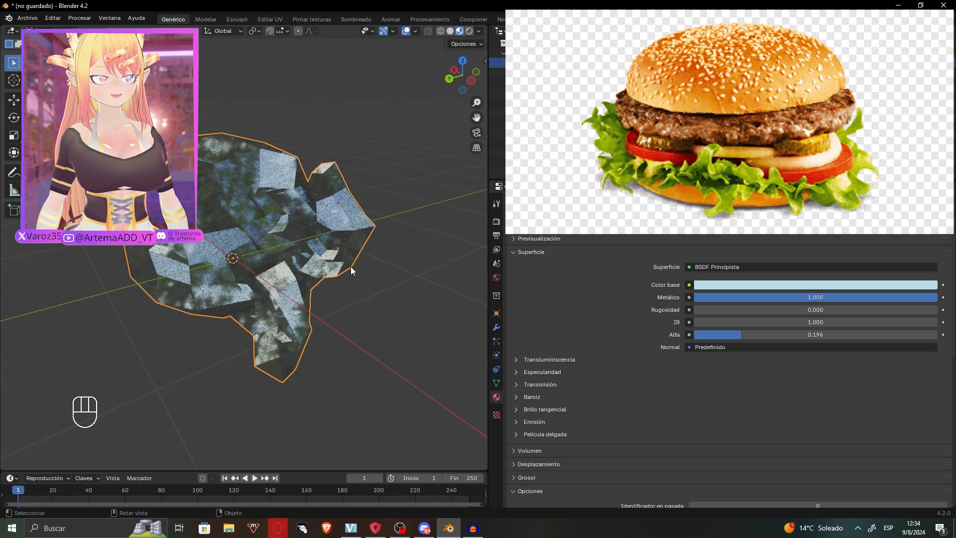
# - Restore the mona material's alpha to 1.000 and expand its Transluminiscencia, Especularidad and Transmisión settings
pyautogui.moveTo(755, 333); pyautogui.dragTo(937, 332)
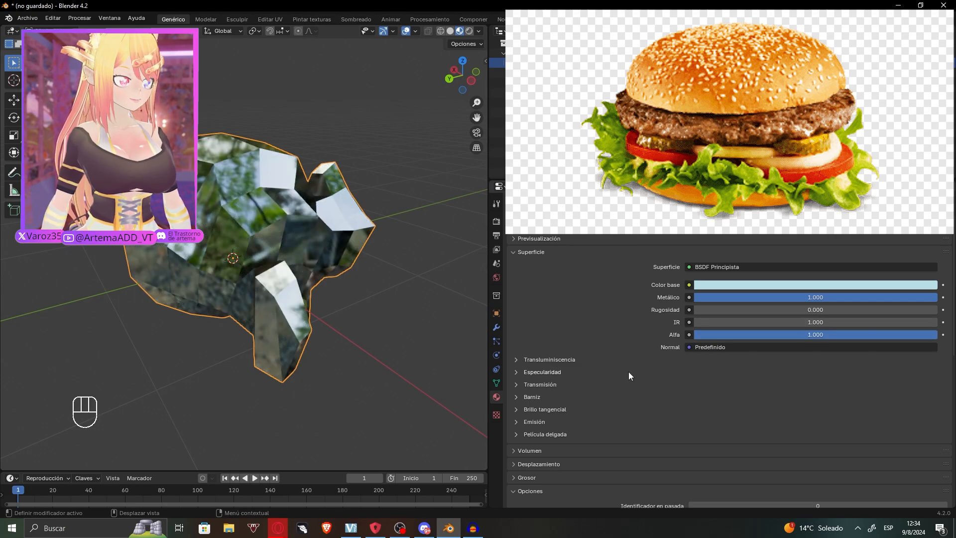
pyautogui.click(520, 359)
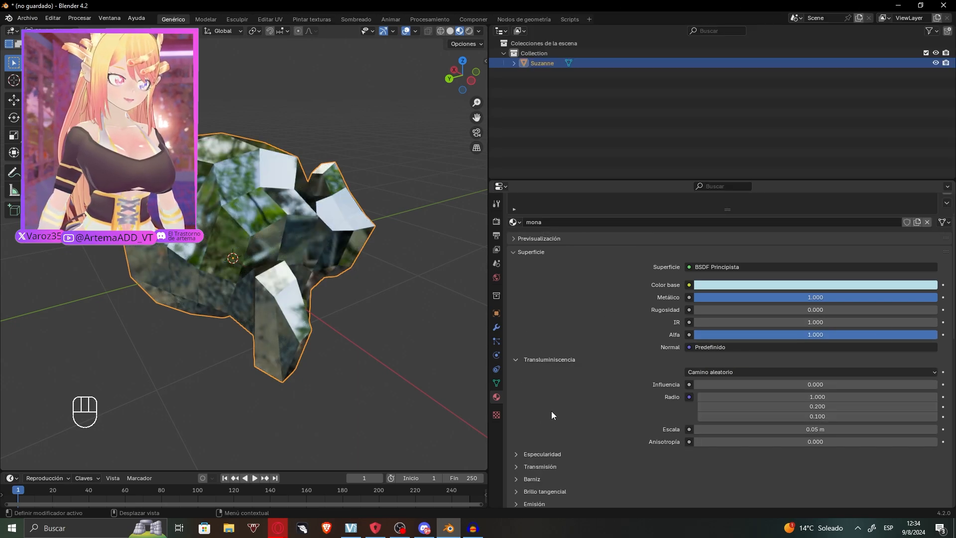
pyautogui.click(525, 455)
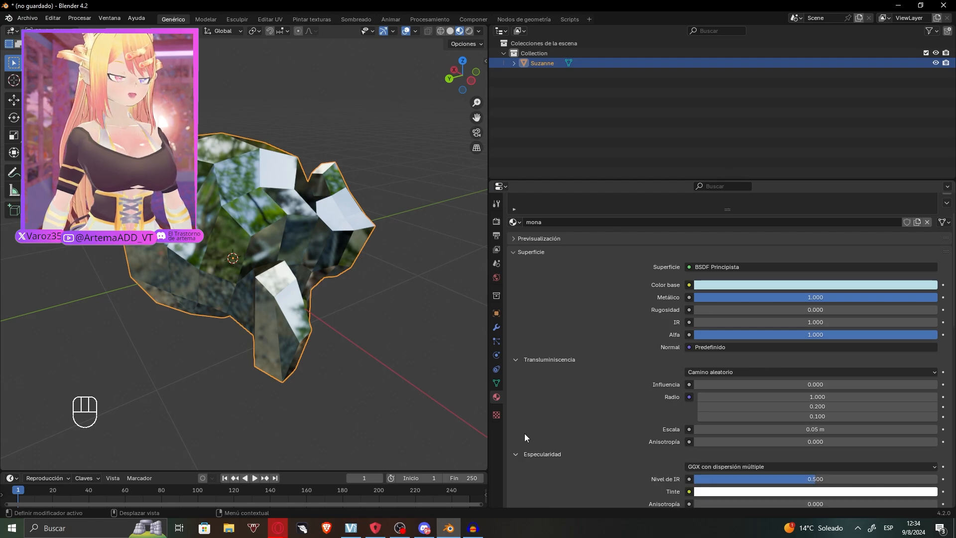
pyautogui.scroll(-10, 584, 361)
pyautogui.click(525, 283)
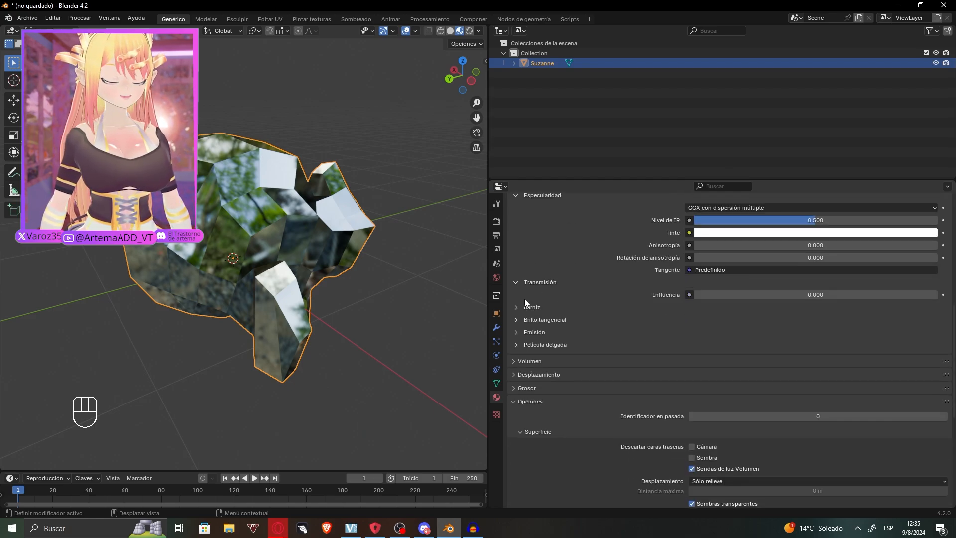
# - Expand the material's Barniz settings and set the Transmisión influence to 1.000
pyautogui.scroll(10, 519, 306)
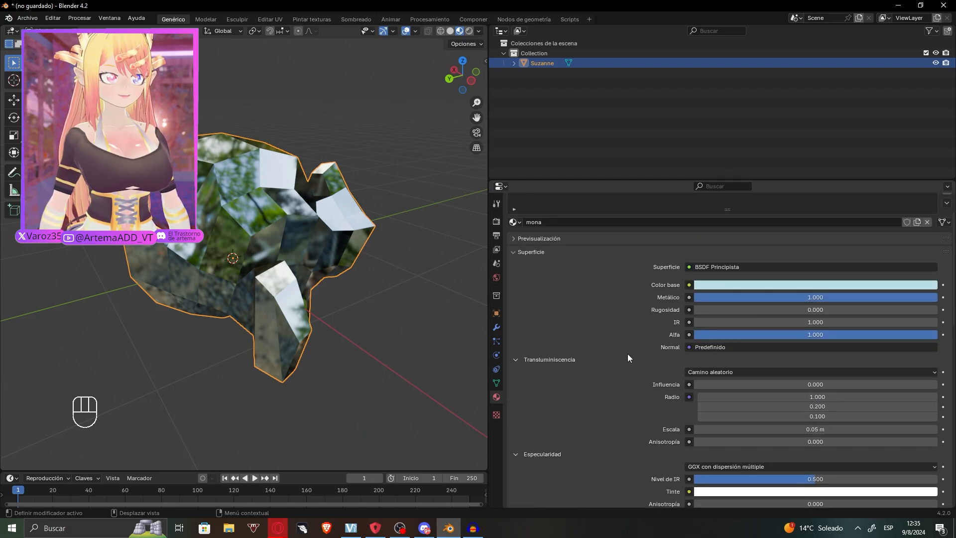
pyautogui.scroll(-2, 628, 354)
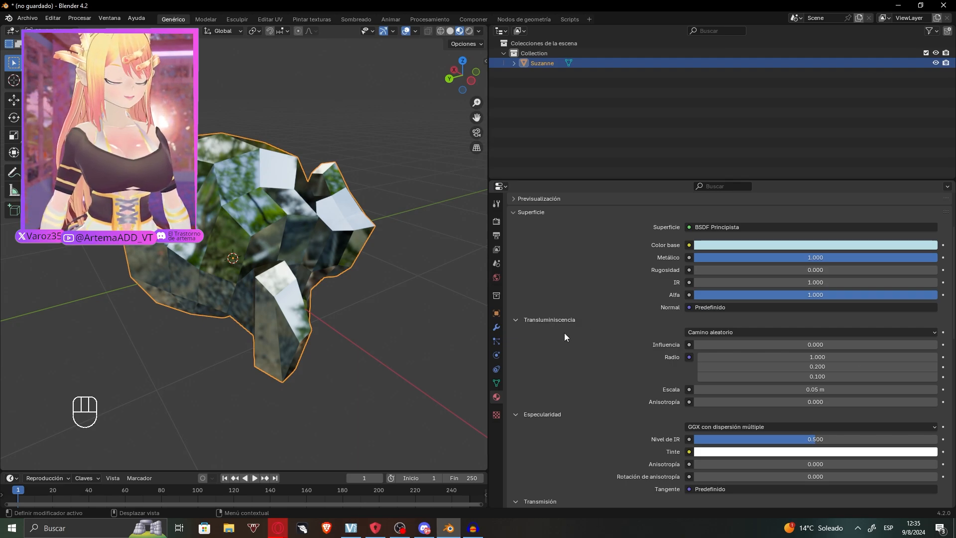
pyautogui.scroll(-6, 564, 330)
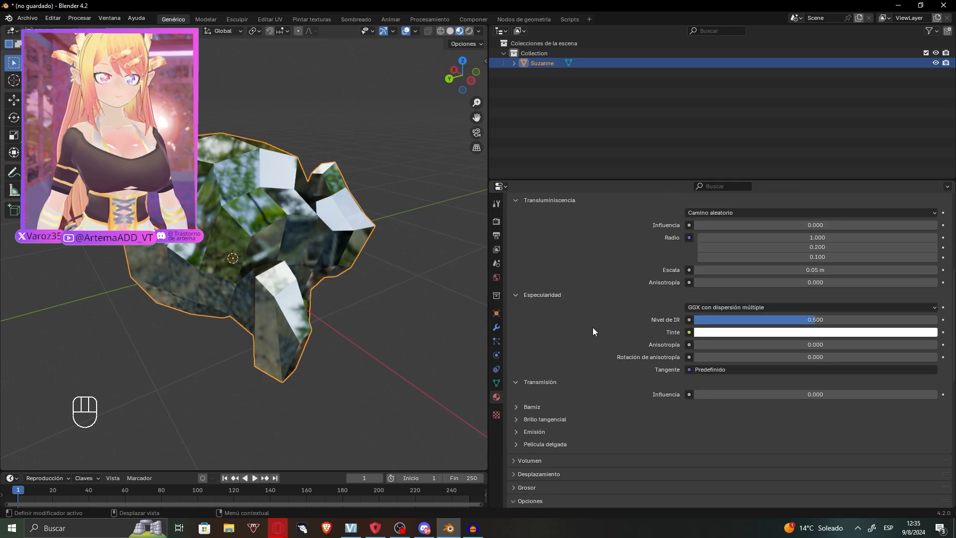
pyautogui.scroll(8, 695, 323)
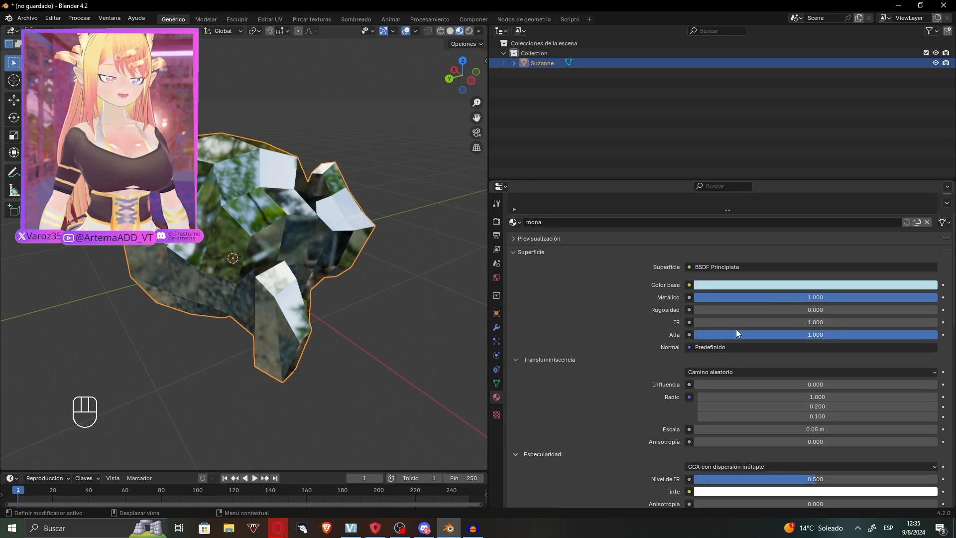
pyautogui.scroll(-5, 542, 355)
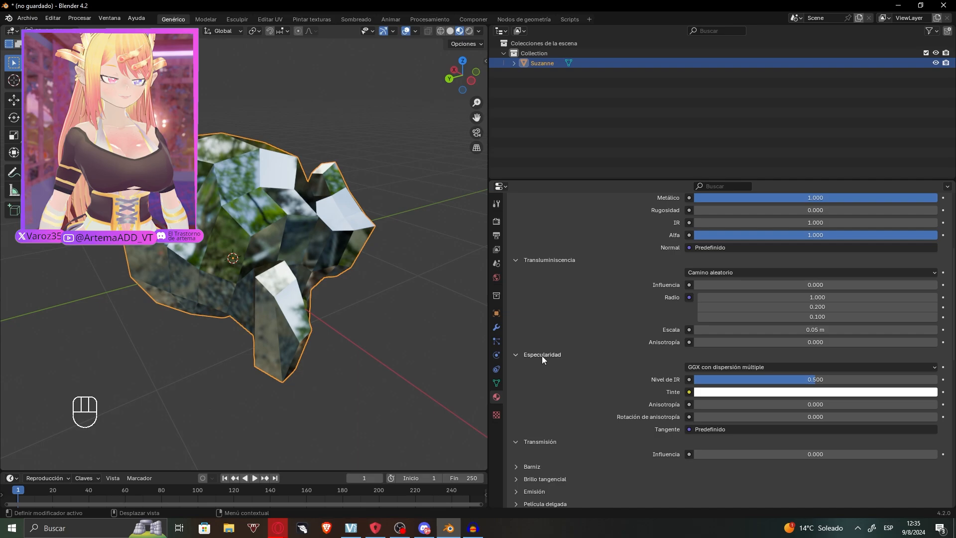
pyautogui.scroll(-6, 531, 410)
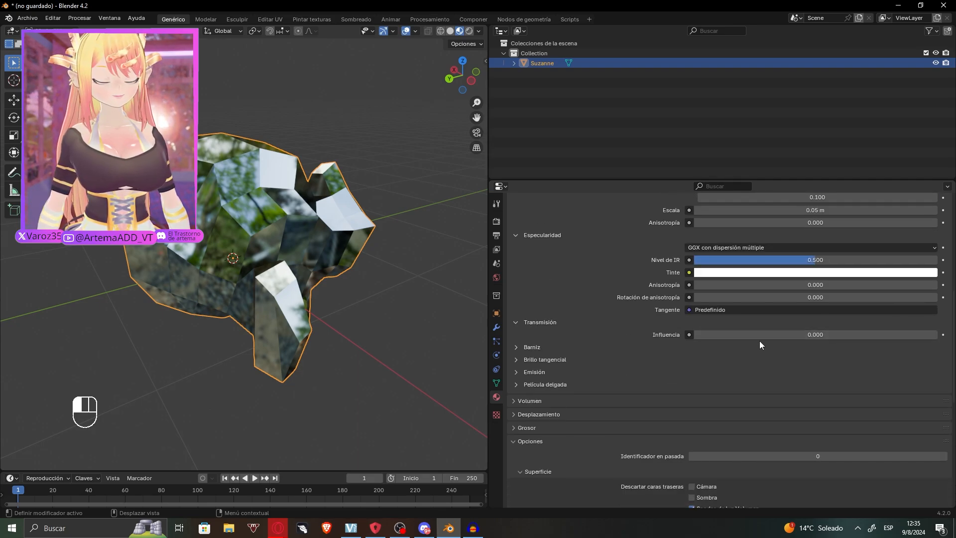
pyautogui.moveTo(766, 336); pyautogui.dragTo(695, 334)
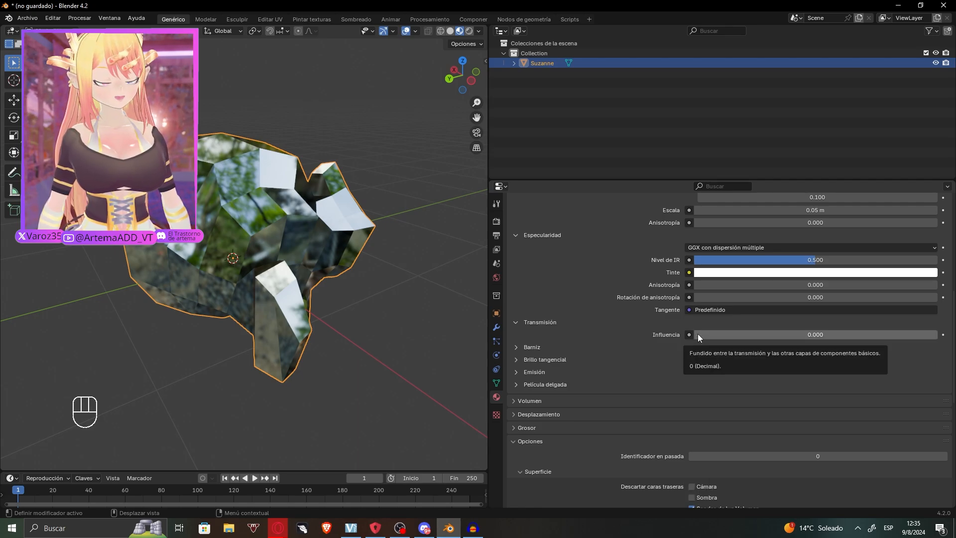
pyautogui.click(536, 347)
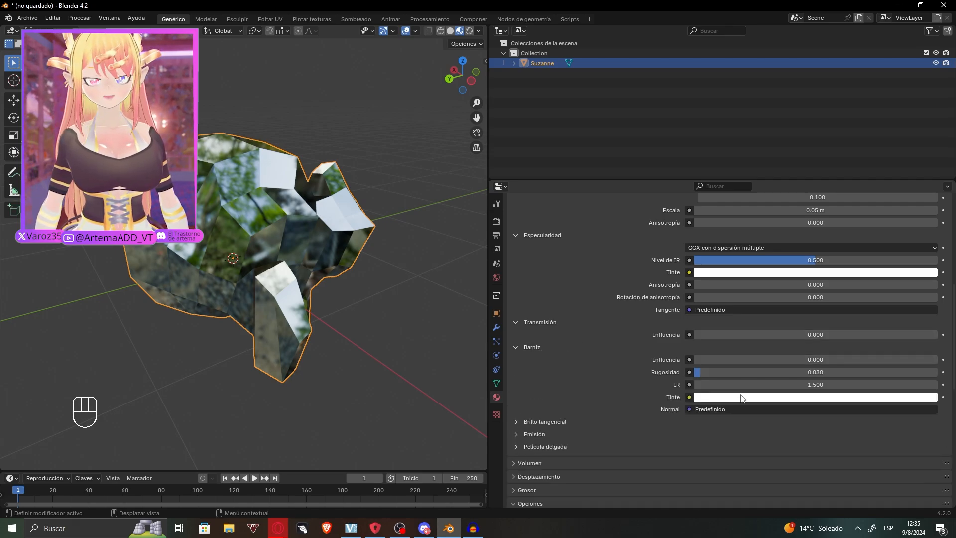
pyautogui.scroll(-3, 757, 413)
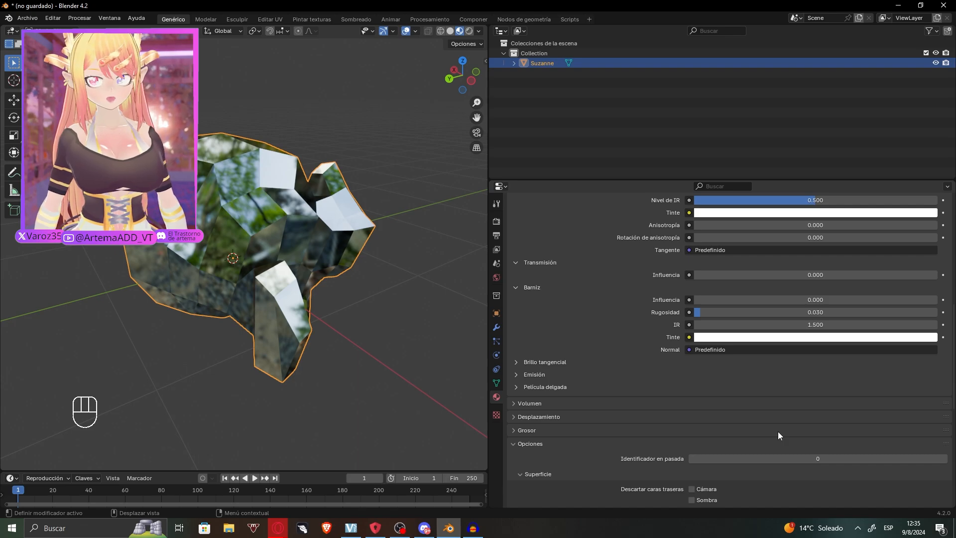
pyautogui.moveTo(760, 275); pyautogui.dragTo(942, 275)
pyautogui.moveTo(328, 273); pyautogui.dragTo(276, 277, button='middle')
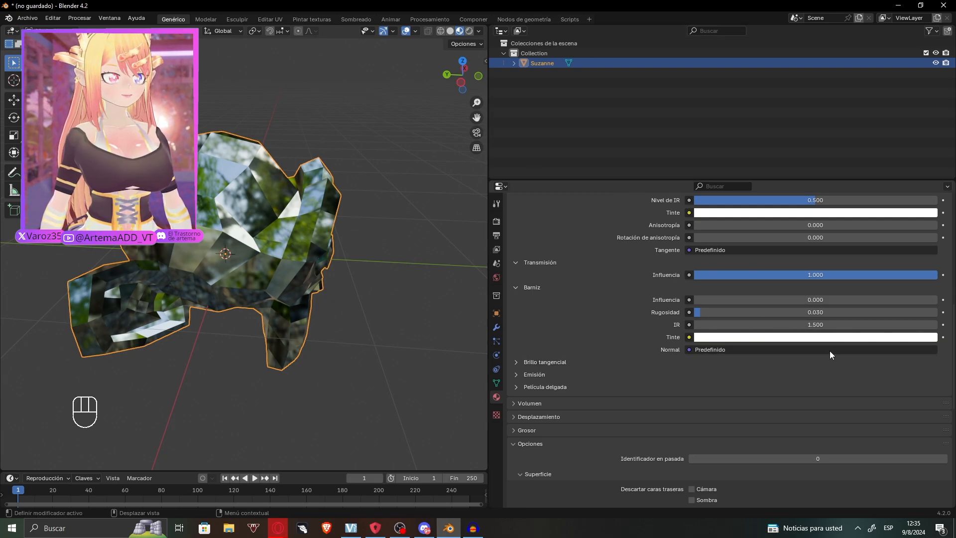
# - Expand the Brillo tangencial and Emisión settings of the mona material and inspect the monkey from another side
pyautogui.click(525, 362)
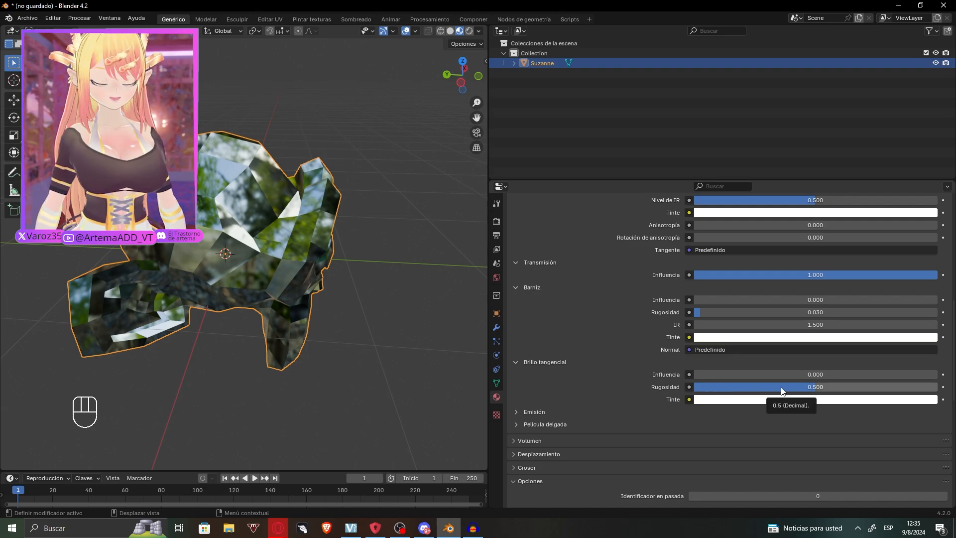
pyautogui.moveTo(563, 379); pyautogui.dragTo(518, 369, button='middle')
pyautogui.moveTo(299, 321); pyautogui.dragTo(211, 316, button='middle')
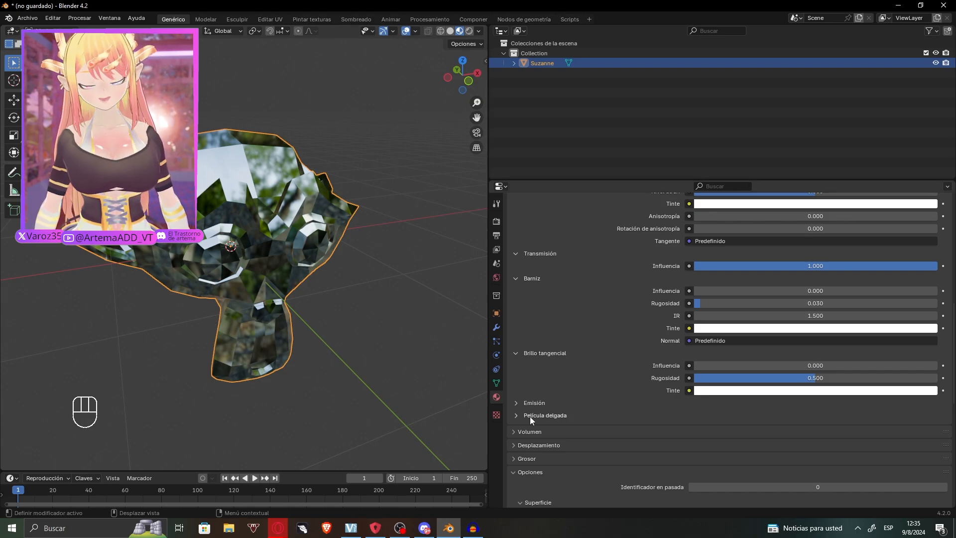
pyautogui.click(516, 404)
pyautogui.scroll(-4, 577, 381)
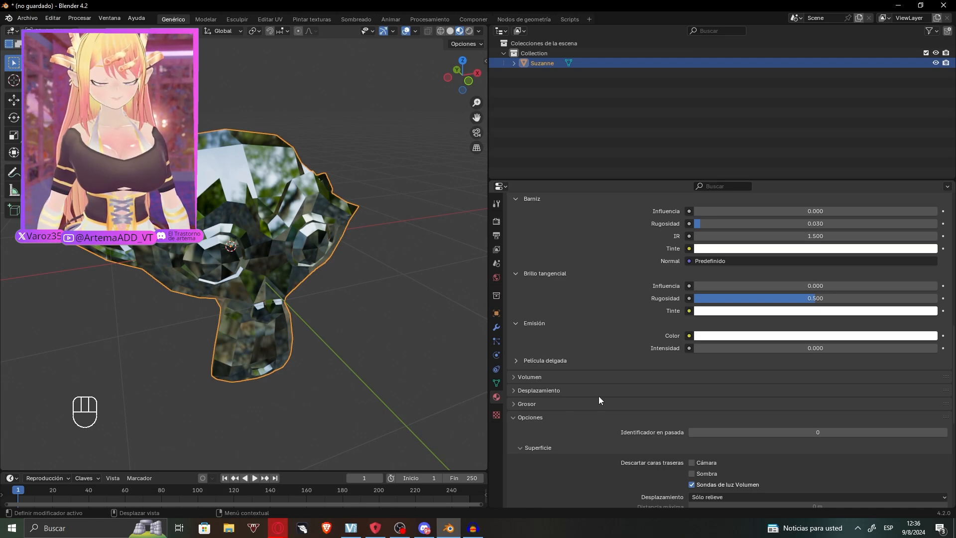
# - Look through the available surface shader types without changing BSDF Principista, and review its expanded settings
pyautogui.scroll(10, 598, 396)
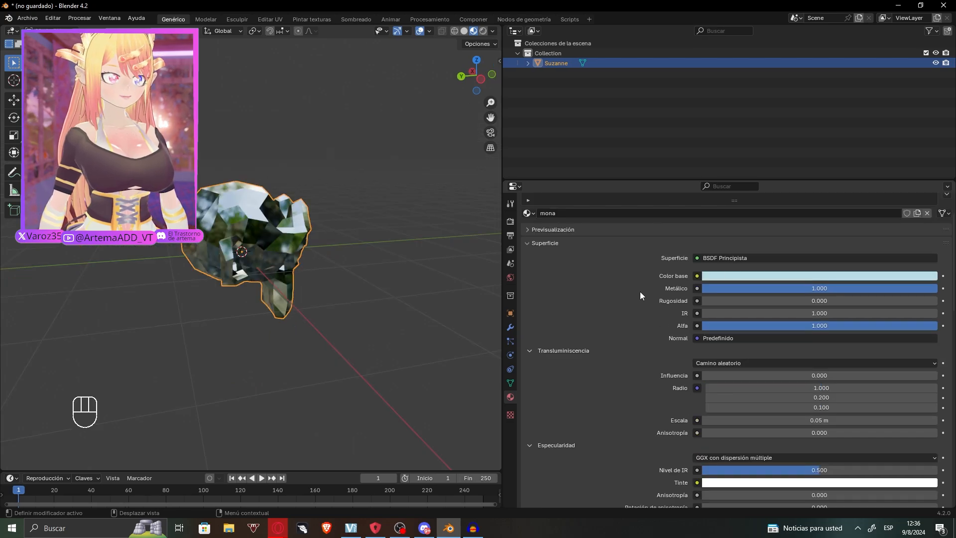
pyautogui.click(738, 258)
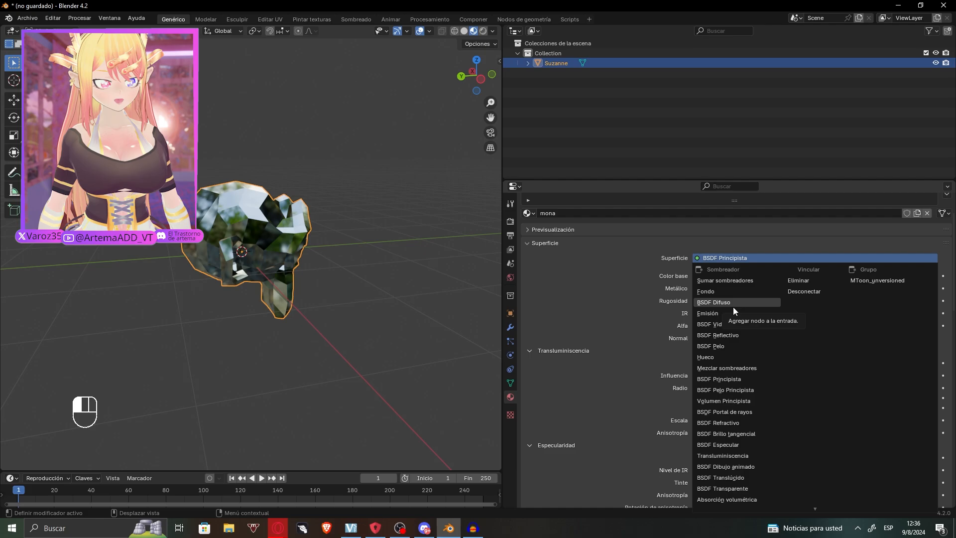
pyautogui.click(644, 288)
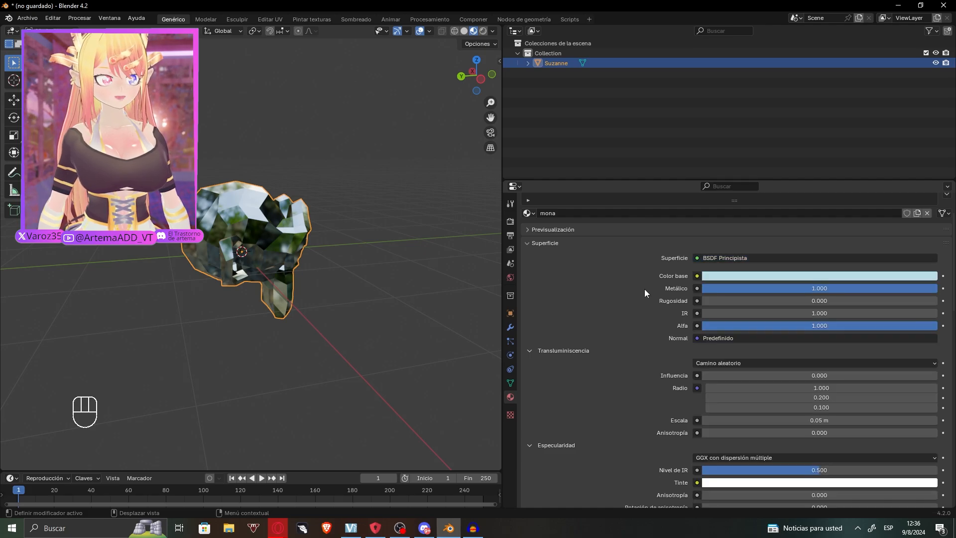
pyautogui.click(718, 259)
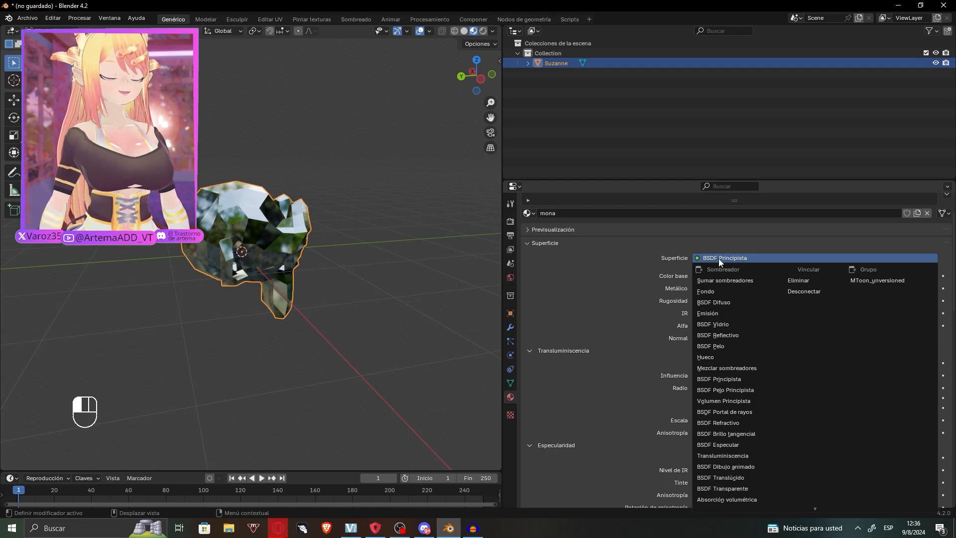
pyautogui.click(718, 259)
pyautogui.scroll(-2, 593, 306)
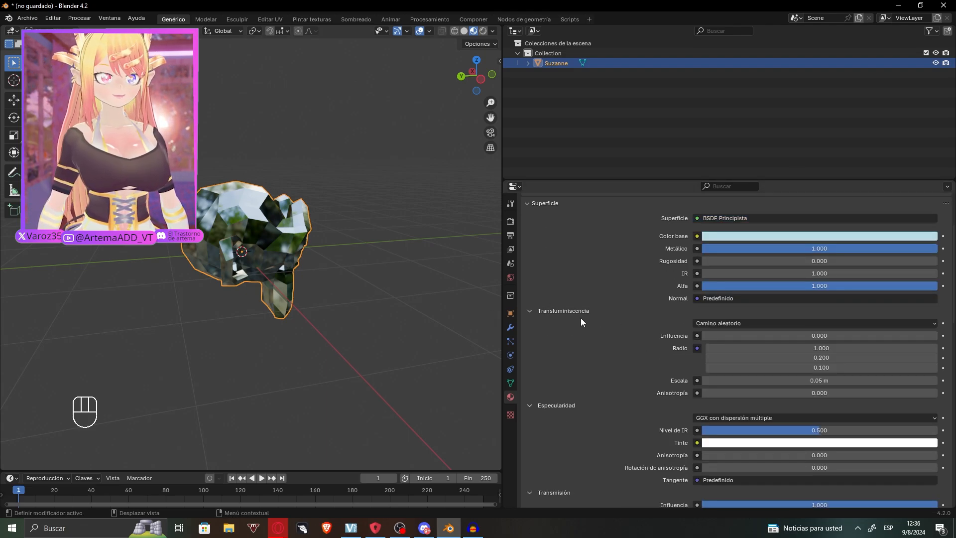
pyautogui.scroll(-3, 560, 369)
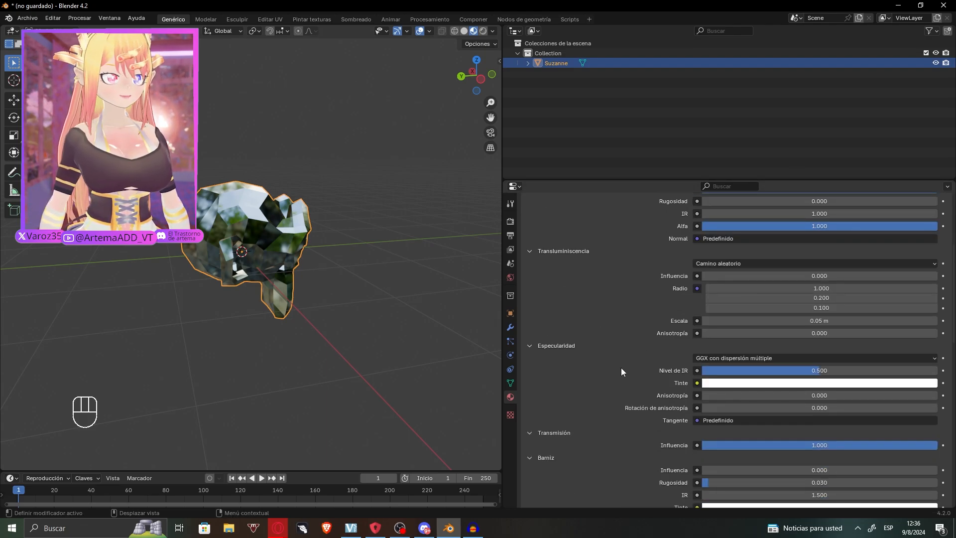
pyautogui.scroll(-7, 621, 371)
pyautogui.scroll(5, 609, 375)
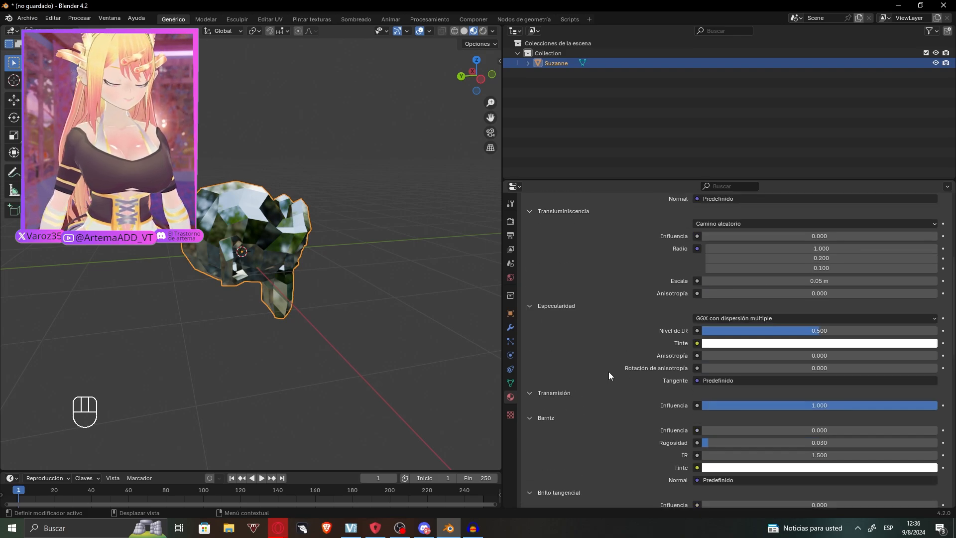
pyautogui.scroll(10, 609, 375)
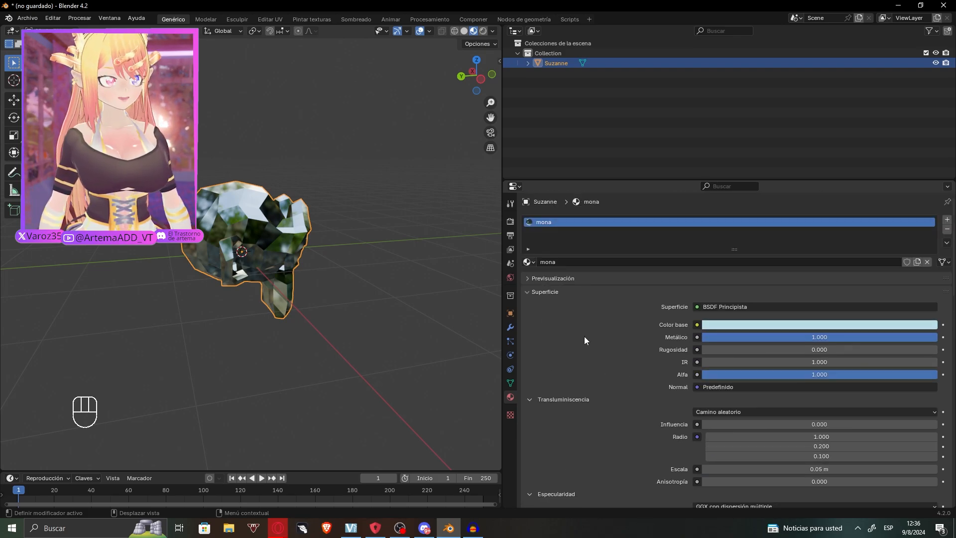
# - Change the mona material's surface shader to BSDF Difuso and set its color to red
pyautogui.click(763, 306)
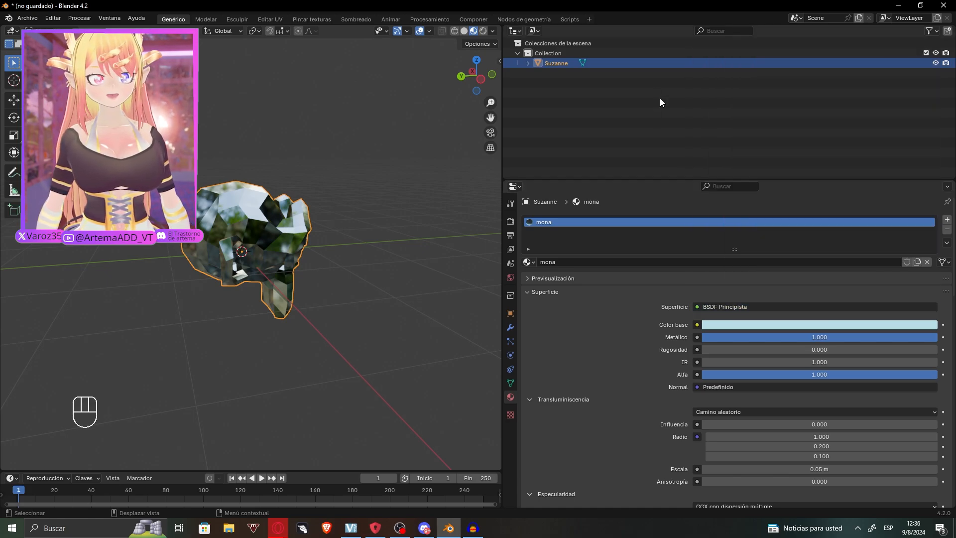
pyautogui.click(766, 305)
pyautogui.click(747, 87)
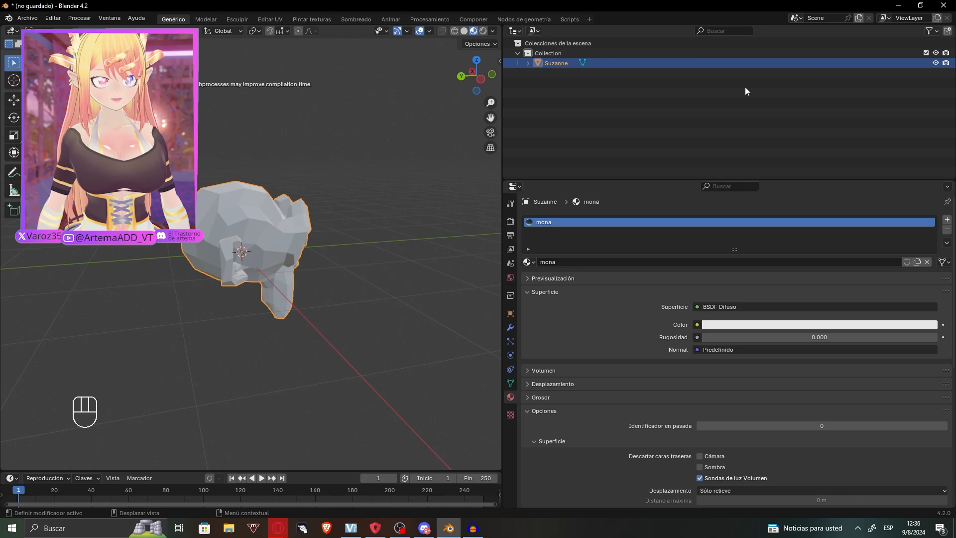
pyautogui.moveTo(248, 258); pyautogui.dragTo(205, 255, button='middle')
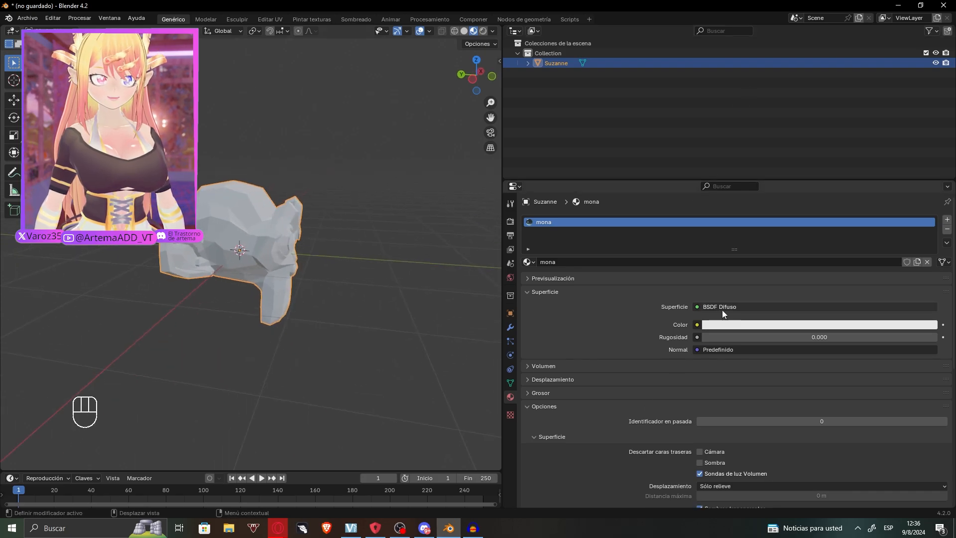
pyautogui.click(761, 327)
pyautogui.moveTo(866, 233); pyautogui.dragTo(875, 242)
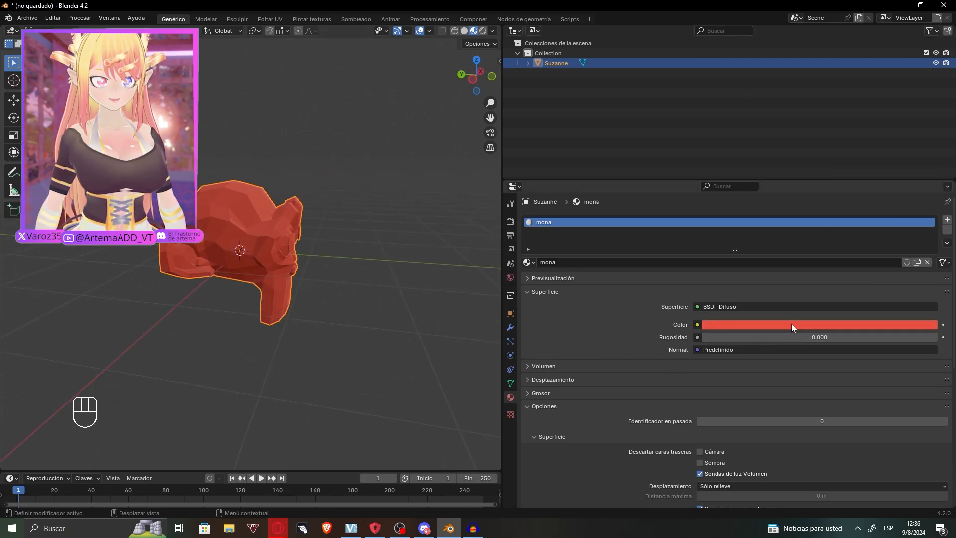
# - Switch the viewport to rendered shading and test the diffuse shader's roughness, leaving it at 0.000
pyautogui.moveTo(793, 337); pyautogui.dragTo(702, 337)
pyautogui.moveTo(264, 274); pyautogui.dragTo(233, 273, button='middle')
pyautogui.click(483, 31)
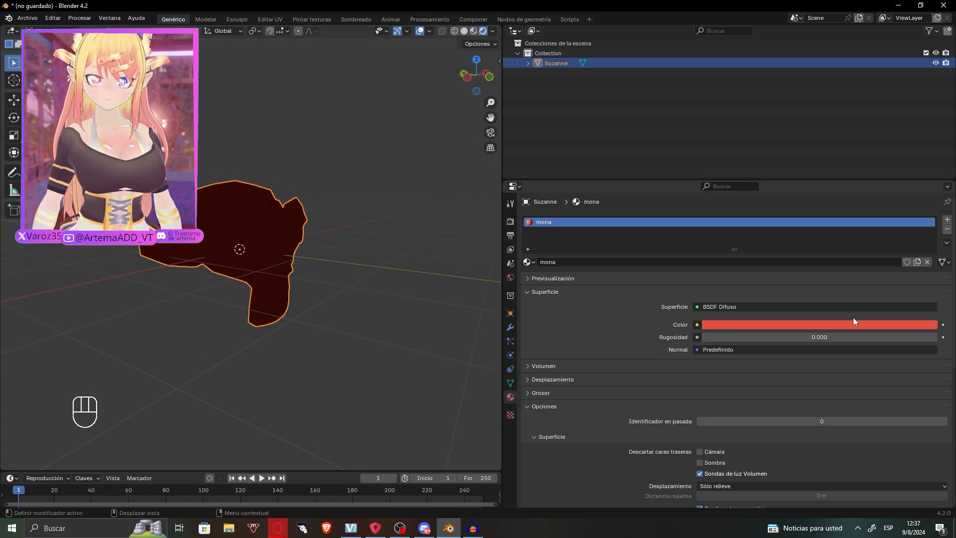
pyautogui.moveTo(853, 321); pyautogui.dragTo(510, 321)
pyautogui.moveTo(791, 337); pyautogui.dragTo(703, 337)
pyautogui.click(756, 307)
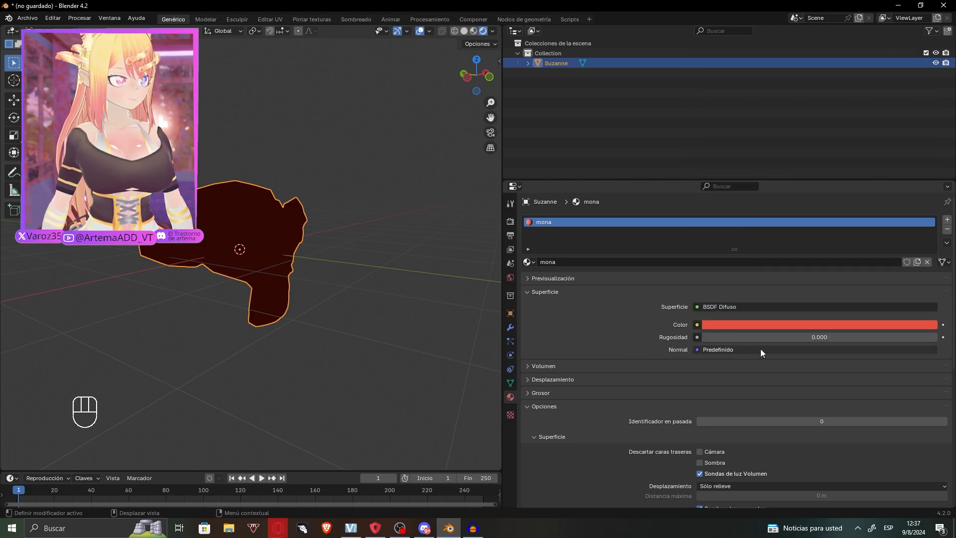
pyautogui.click(760, 349)
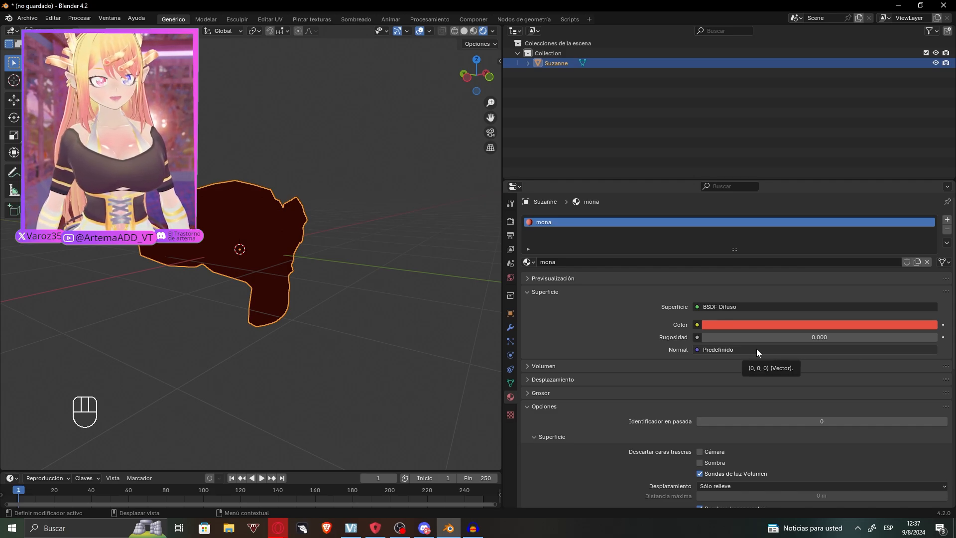
# - Move the monkey upward along the Z axis and bring up the choices for adding a new object
pyautogui.moveTo(336, 264); pyautogui.dragTo(323, 259, button='middle')
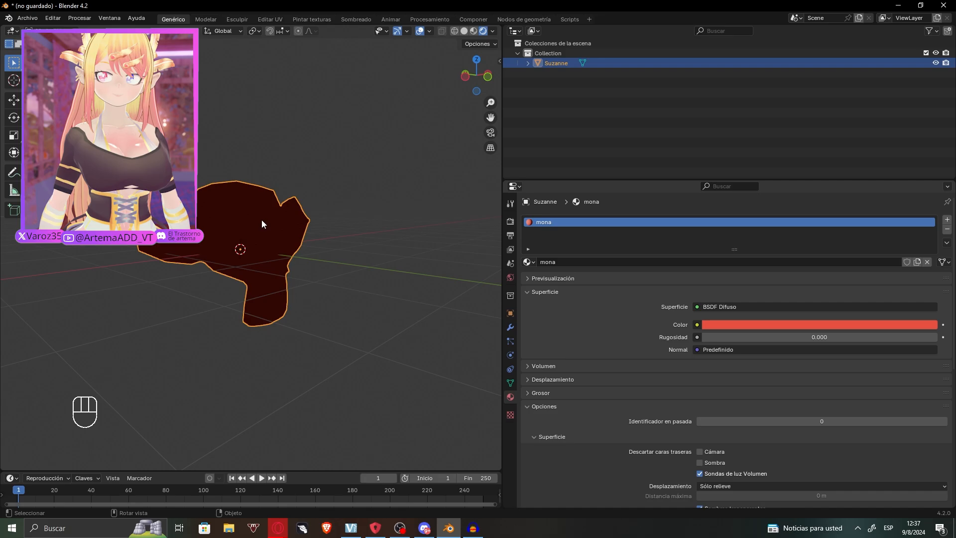
pyautogui.press('g')
pyautogui.press('z')
pyautogui.click(378, 162)
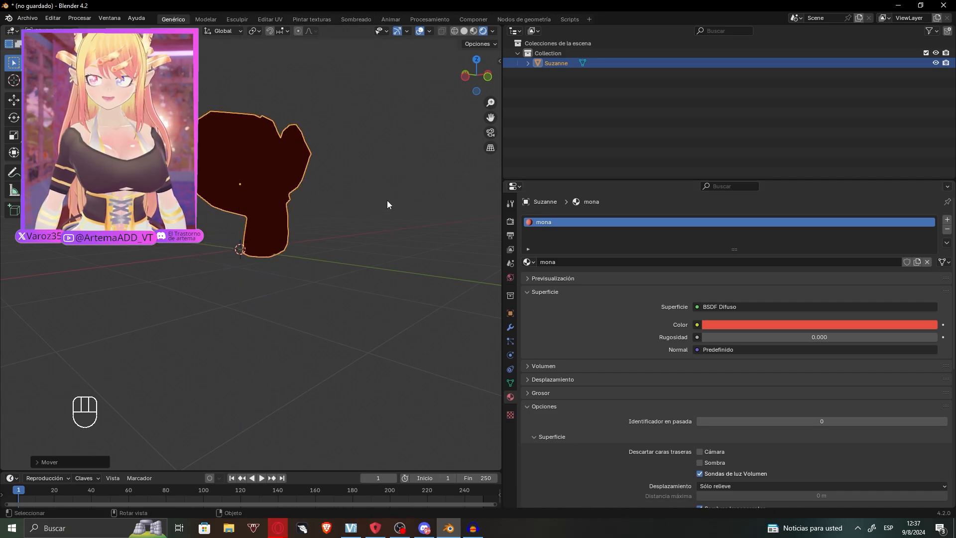
pyautogui.hotkey('shift', 'a')
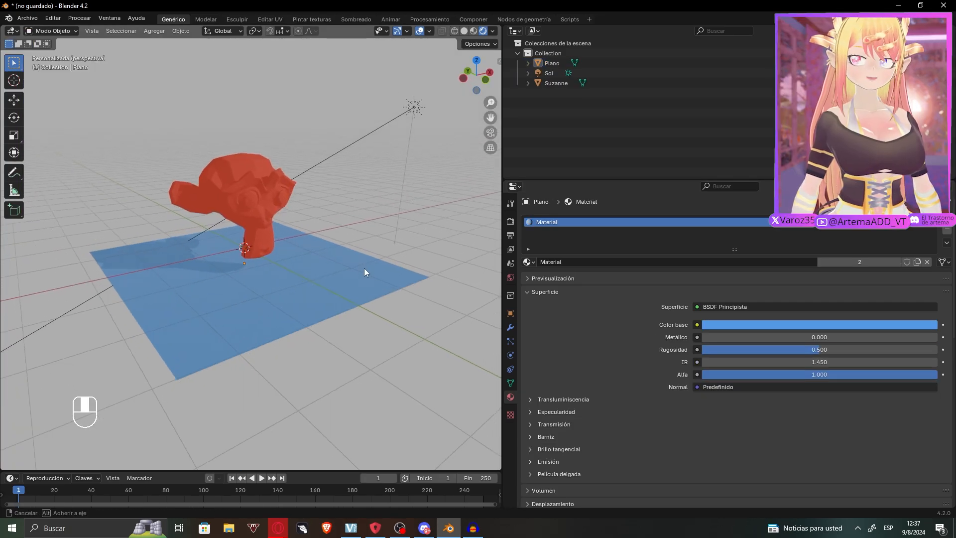
# - Select the monkey above the blue plane and test its diffuse shader's roughness in the sunlight, leaving it at 0.000
pyautogui.moveTo(407, 263); pyautogui.dragTo(366, 252, button='middle')
pyautogui.click(227, 174)
pyautogui.moveTo(228, 174); pyautogui.dragTo(468, 259, button='middle')
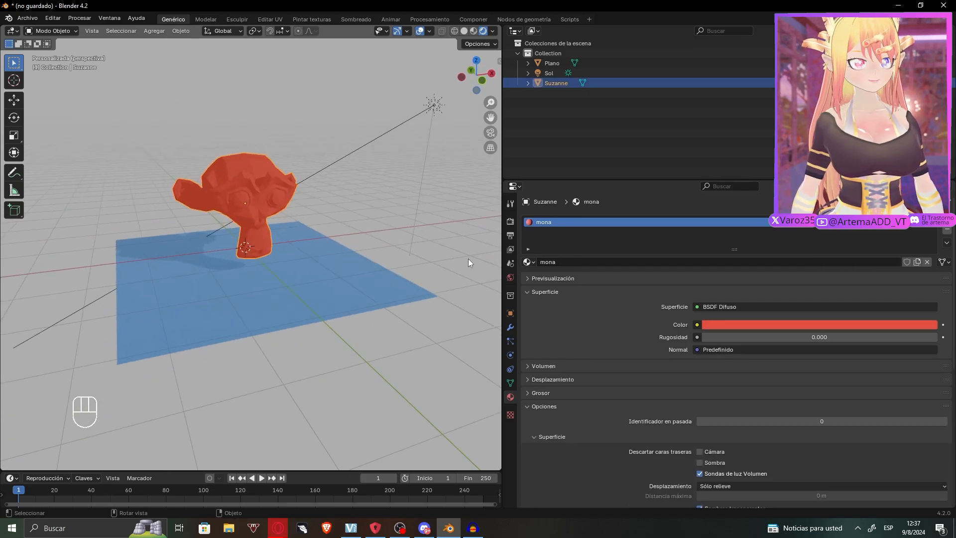
pyautogui.moveTo(750, 337); pyautogui.dragTo(638, 333)
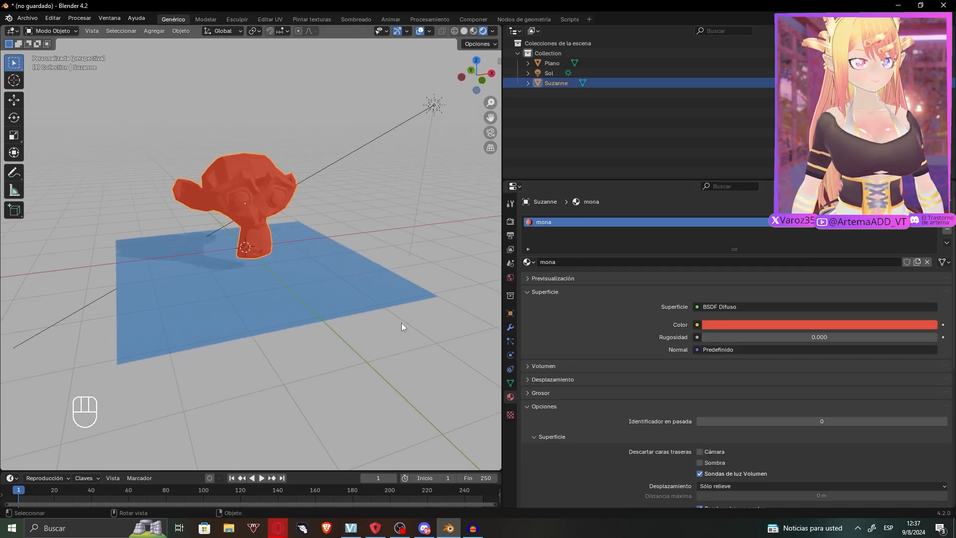
pyautogui.moveTo(343, 259); pyautogui.dragTo(293, 259, button='middle')
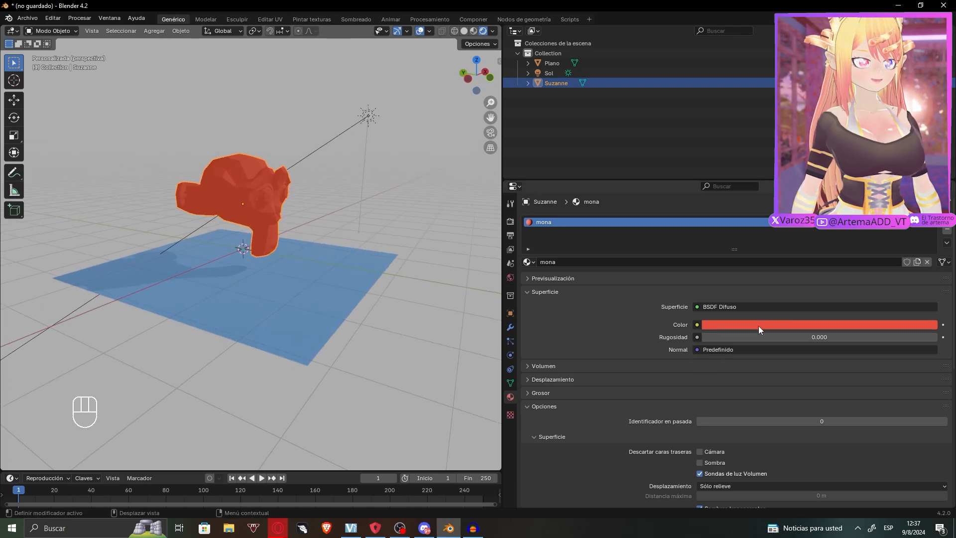
pyautogui.moveTo(707, 337); pyautogui.dragTo(852, 338)
pyautogui.moveTo(920, 337); pyautogui.dragTo(703, 337)
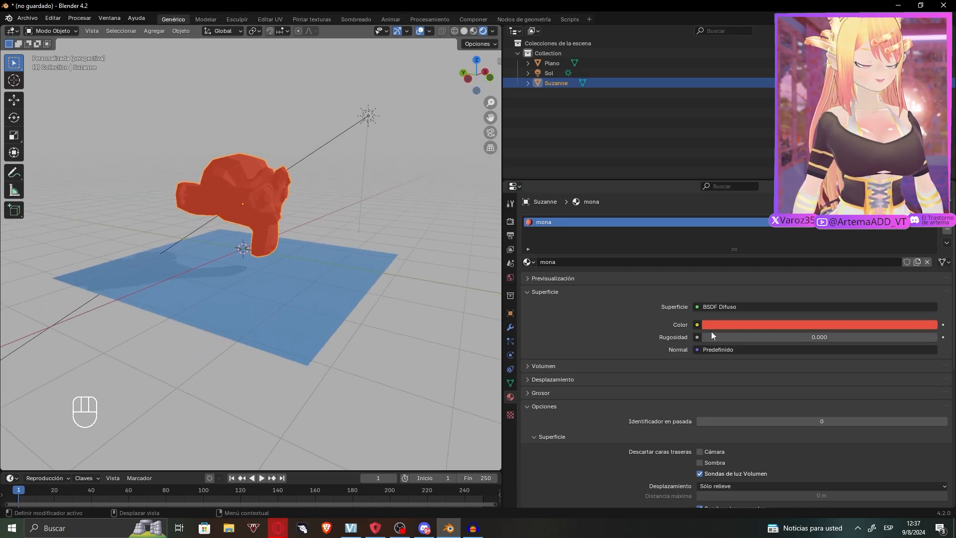
pyautogui.moveTo(262, 219); pyautogui.dragTo(312, 214, button='middle')
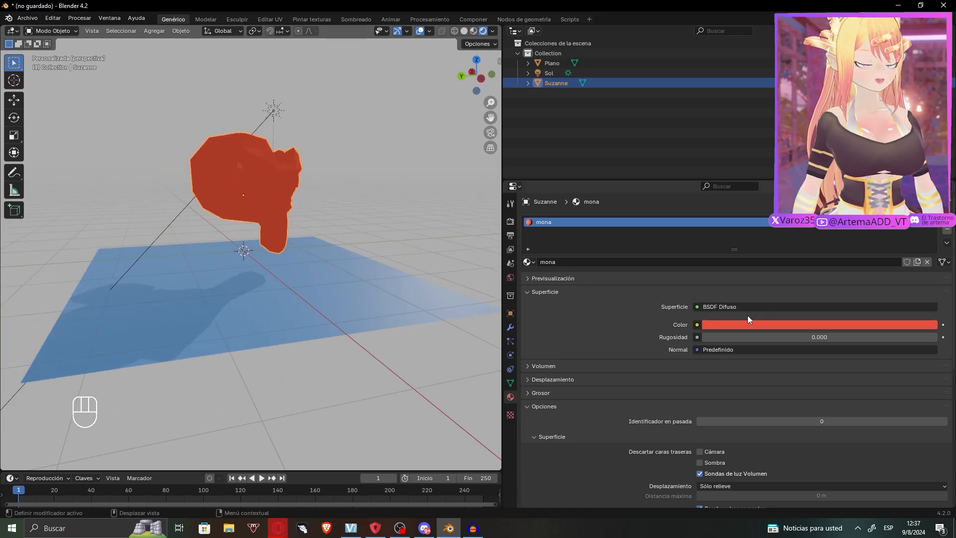
# - Change the mona material's surface shader to BSDF Vidrio and inspect the monkey from several sides
pyautogui.click(725, 305)
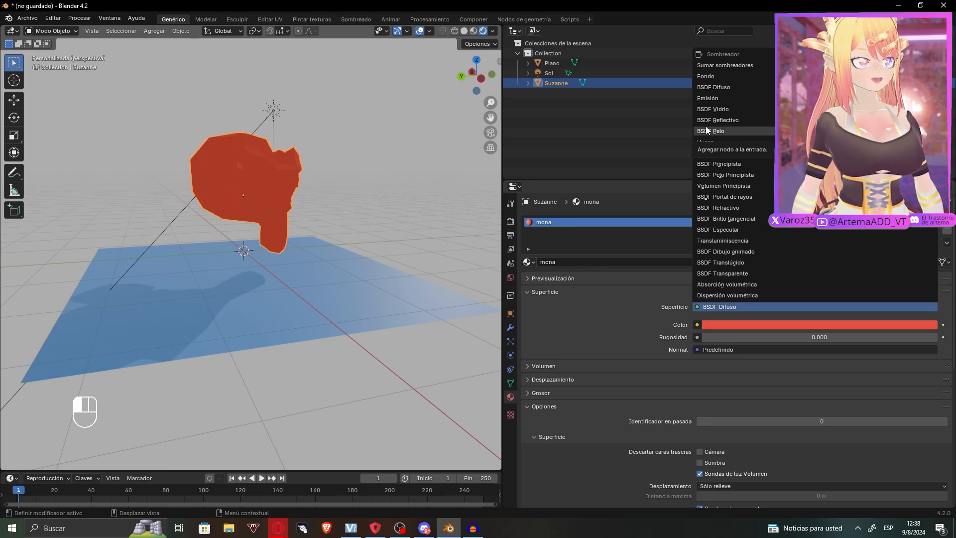
pyautogui.click(712, 109)
pyautogui.moveTo(292, 209); pyautogui.dragTo(309, 208, button='middle')
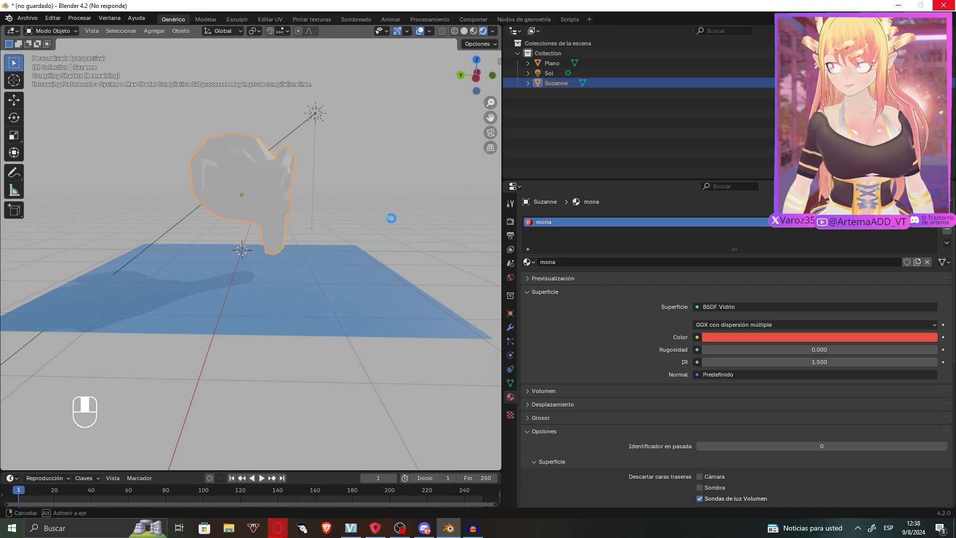
pyautogui.moveTo(391, 218); pyautogui.dragTo(210, 198, button='middle')
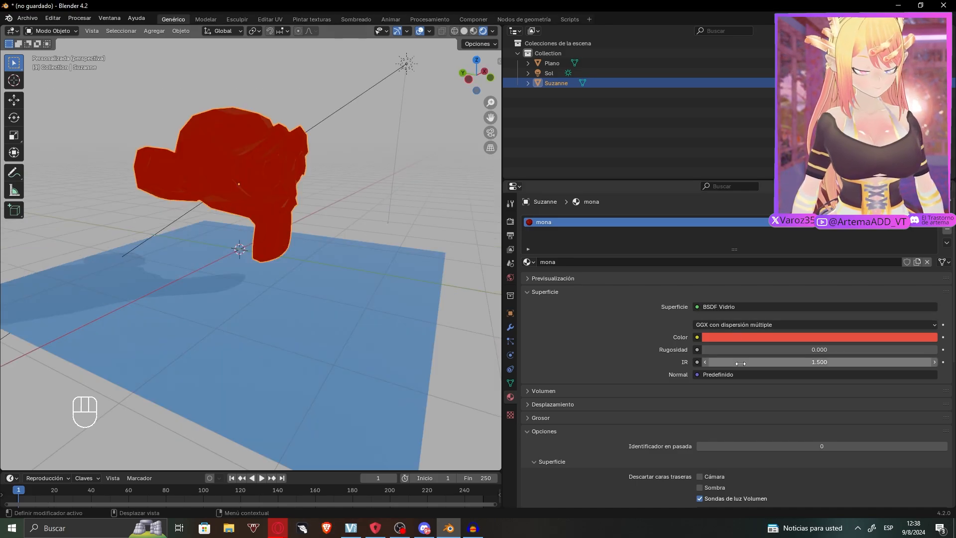
pyautogui.moveTo(357, 310); pyautogui.dragTo(387, 305, button='middle')
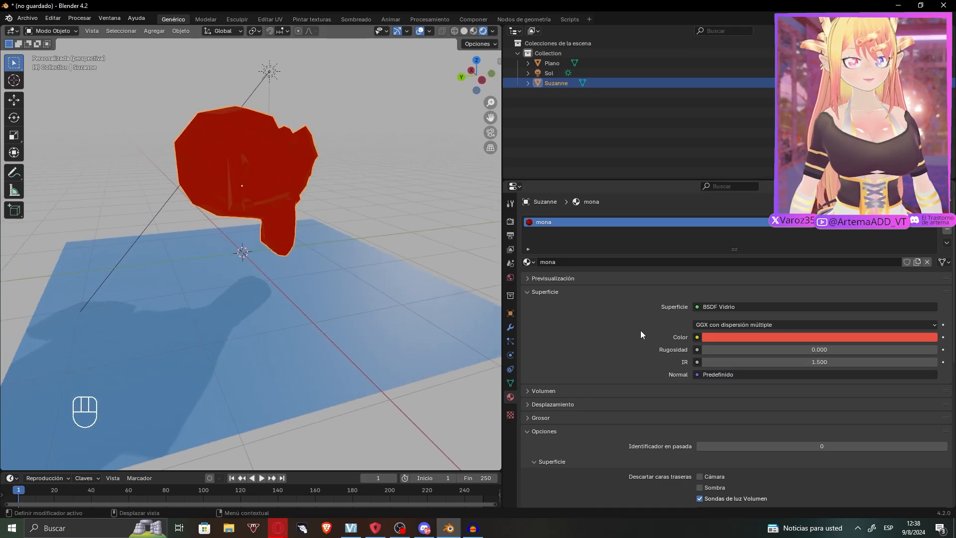
# - Change the mona material's surface shader to BSDF Reflectivo with roughness 0.534 and anisotropy -0.900, keeping the distribution GGX con dispersión múltiple
pyautogui.click(755, 309)
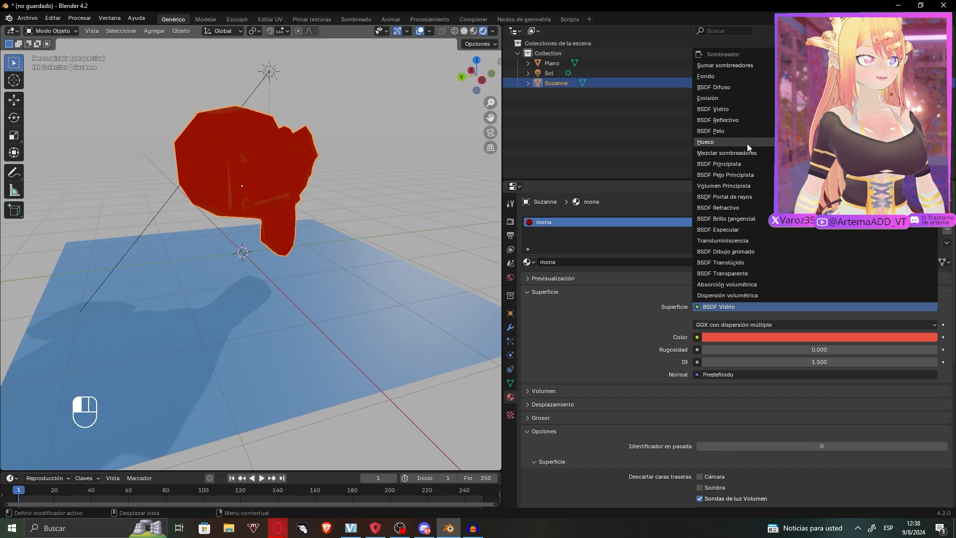
pyautogui.click(731, 122)
pyautogui.moveTo(234, 239); pyautogui.dragTo(267, 240, button='middle')
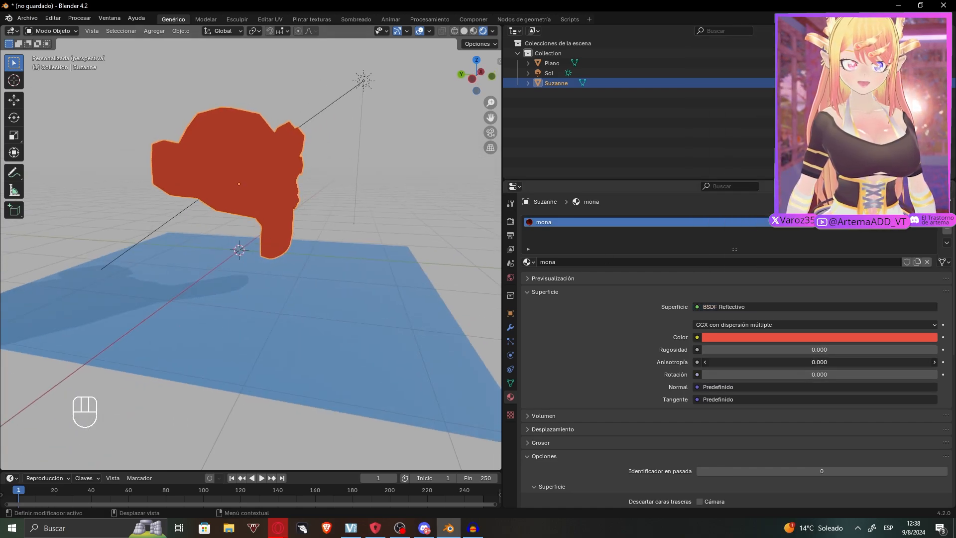
pyautogui.moveTo(797, 350)
pyautogui.mouseDown()
pyautogui.moveTo(936, 350)
pyautogui.moveTo(816, 350)
pyautogui.moveTo(874, 350)
pyautogui.moveTo(827, 349)
pyautogui.moveTo(837, 361)
pyautogui.mouseUp()
pyautogui.moveTo(366, 292); pyautogui.dragTo(334, 346, button='middle')
pyautogui.click(749, 307)
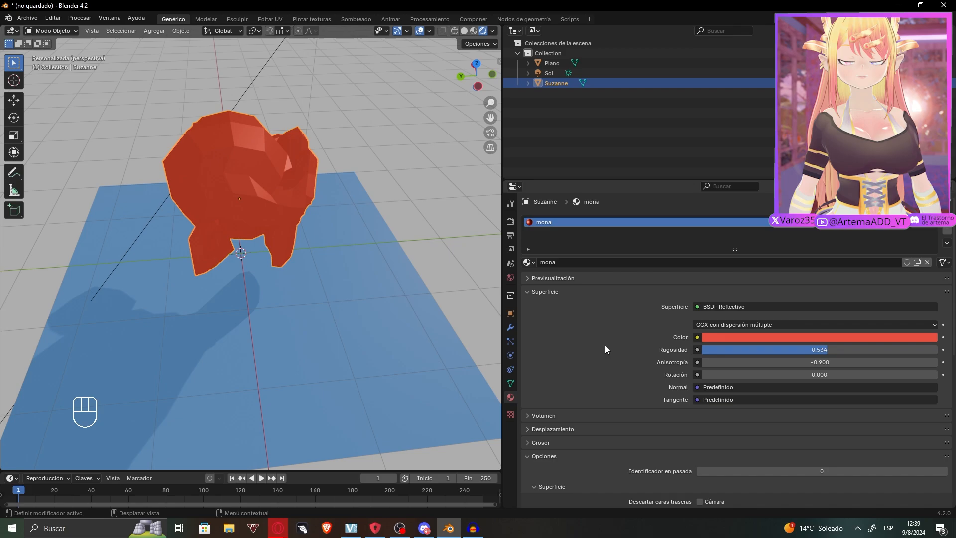
pyautogui.click(719, 324)
pyautogui.click(719, 323)
# - Change the mona material's surface shader to BSDF Principista and set its base color to pink
pyautogui.click(749, 307)
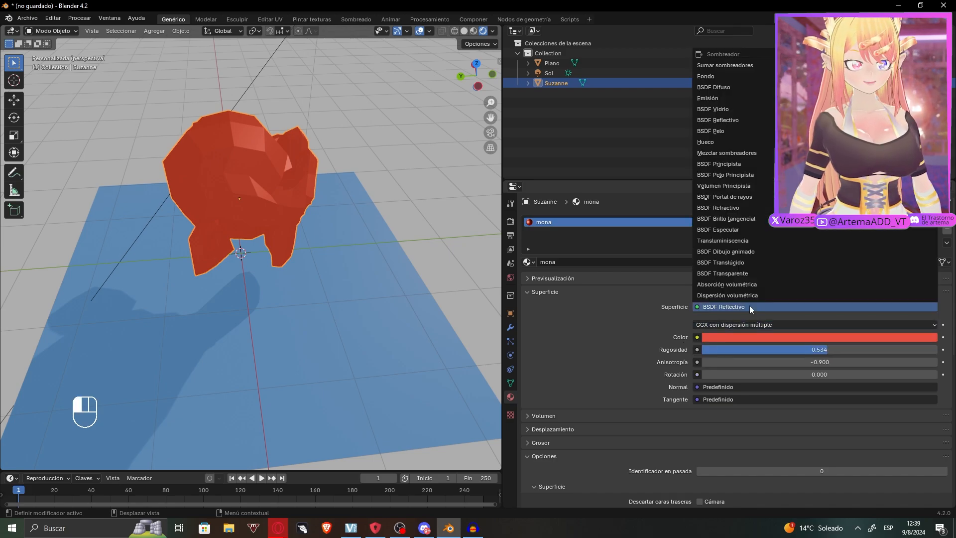
pyautogui.click(751, 167)
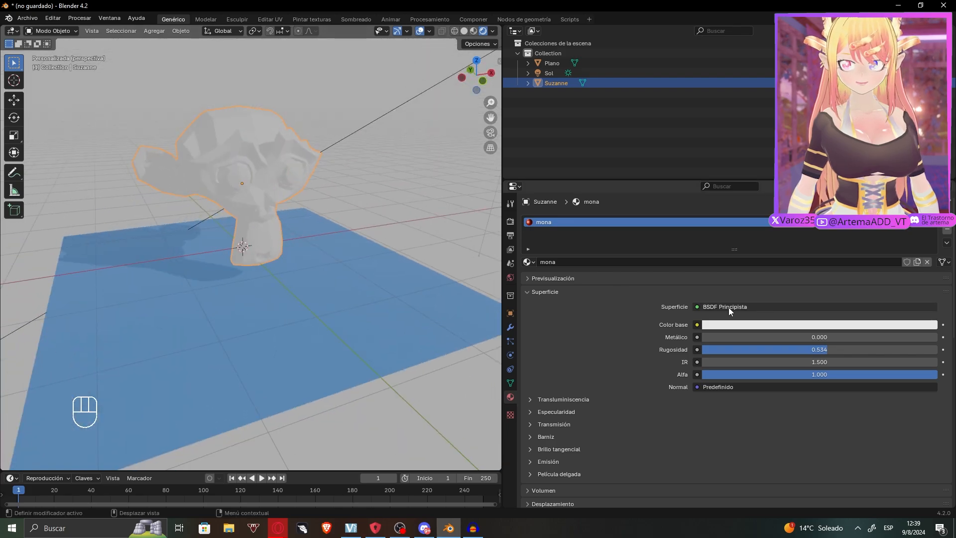
pyautogui.click(751, 325)
pyautogui.moveTo(873, 218); pyautogui.dragTo(881, 241)
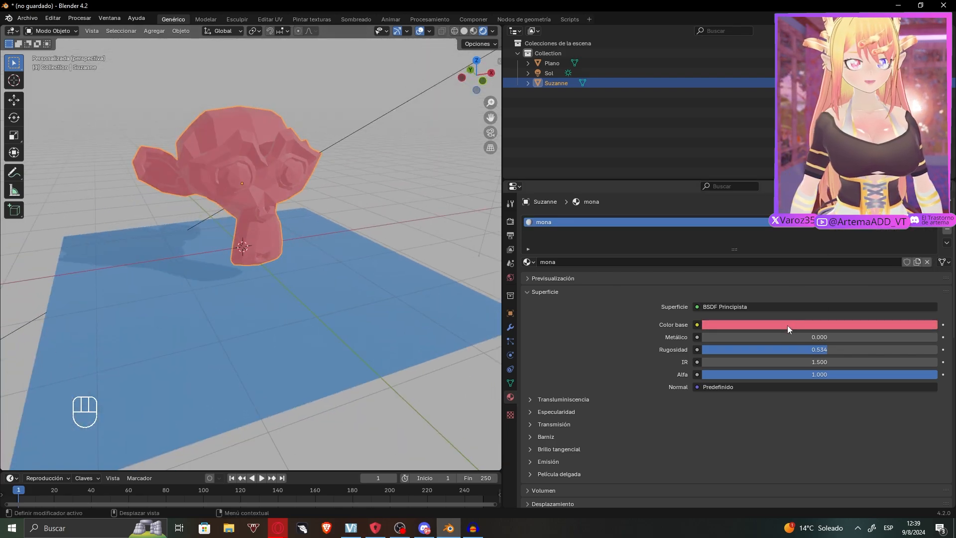
# - Set the mona material's roughness to 0.000 and metallic to 1.000, inspecting the monkey from another angle
pyautogui.moveTo(720, 350); pyautogui.dragTo(732, 350)
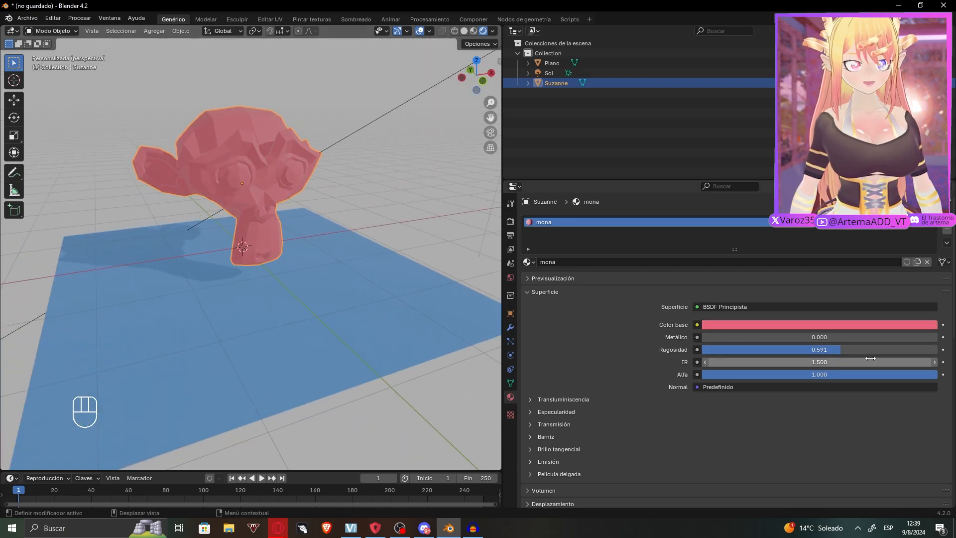
pyautogui.moveTo(866, 351); pyautogui.dragTo(712, 350)
pyautogui.moveTo(347, 284); pyautogui.dragTo(372, 288, button='middle')
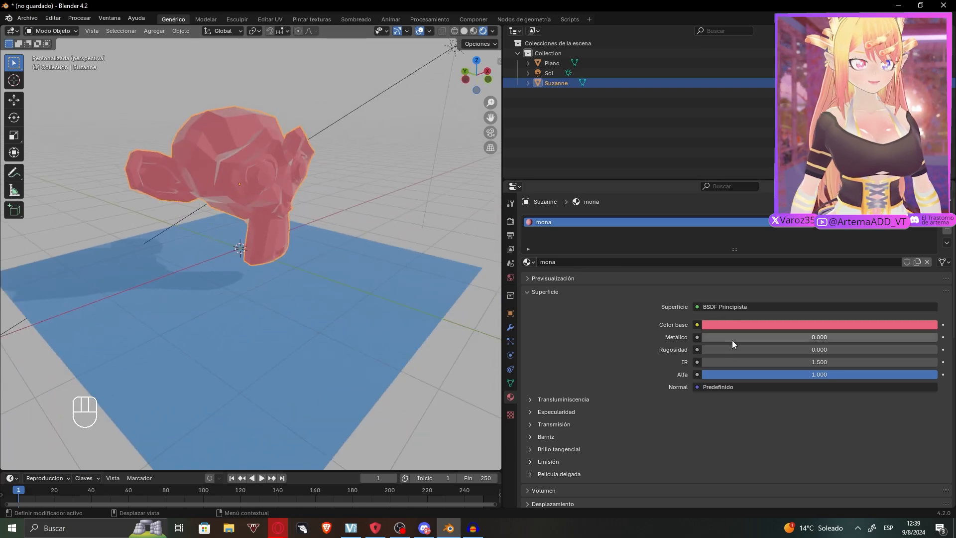
pyautogui.moveTo(732, 340); pyautogui.dragTo(939, 340)
pyautogui.moveTo(358, 292); pyautogui.dragTo(342, 306, button='middle')
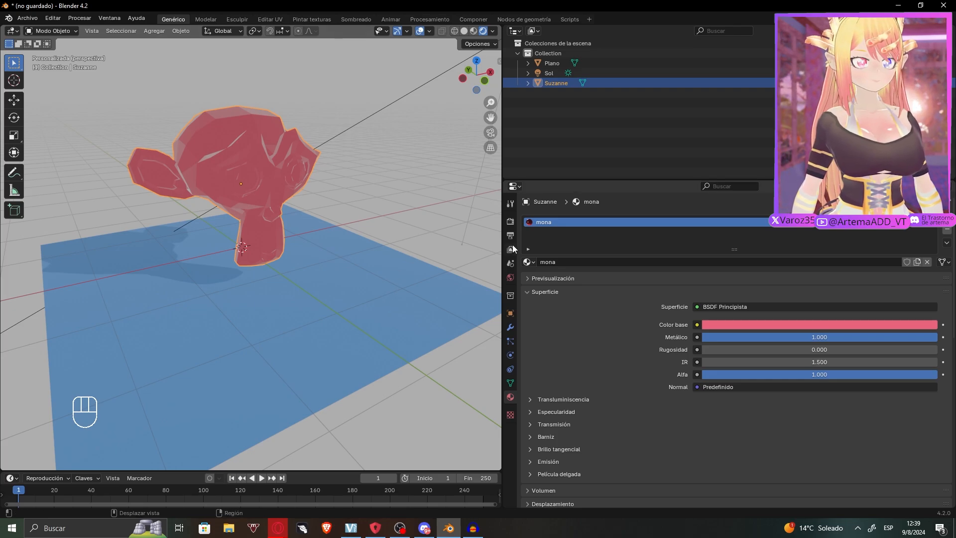
# - Enlarge the timeline area to about half the window height and widen the 3D viewport moderately, keeping the timeline as its editor
pyautogui.moveTo(503, 249); pyautogui.dragTo(745, 255)
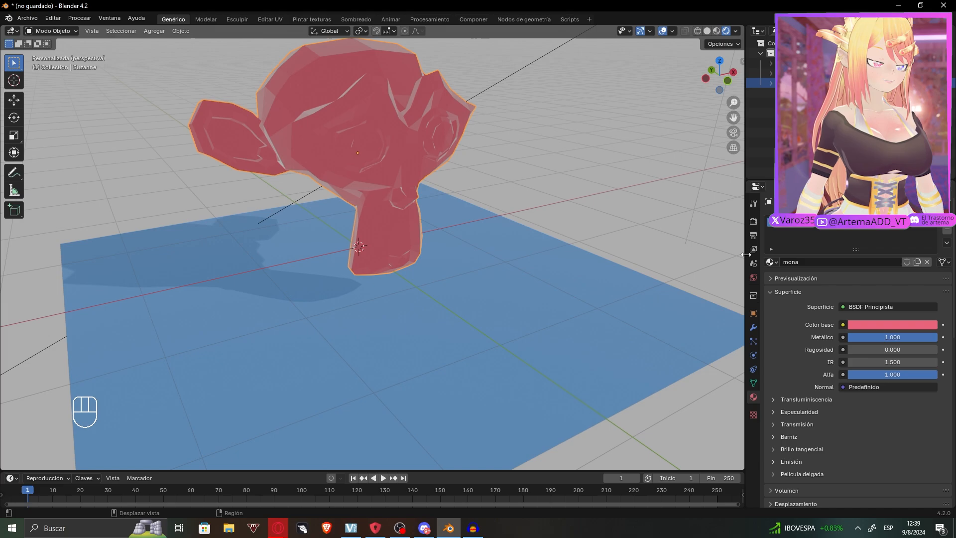
pyautogui.keyDown('shift'); pyautogui.moveTo(484, 251); pyautogui.dragTo(473, 298, button='middle'); pyautogui.keyUp('shift')
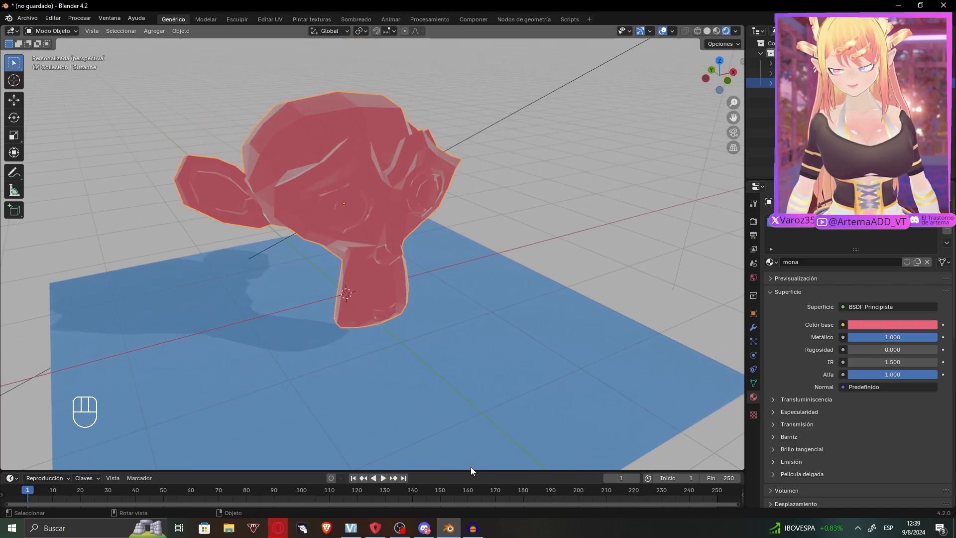
pyautogui.moveTo(472, 471); pyautogui.dragTo(518, 270)
pyautogui.click(11, 276)
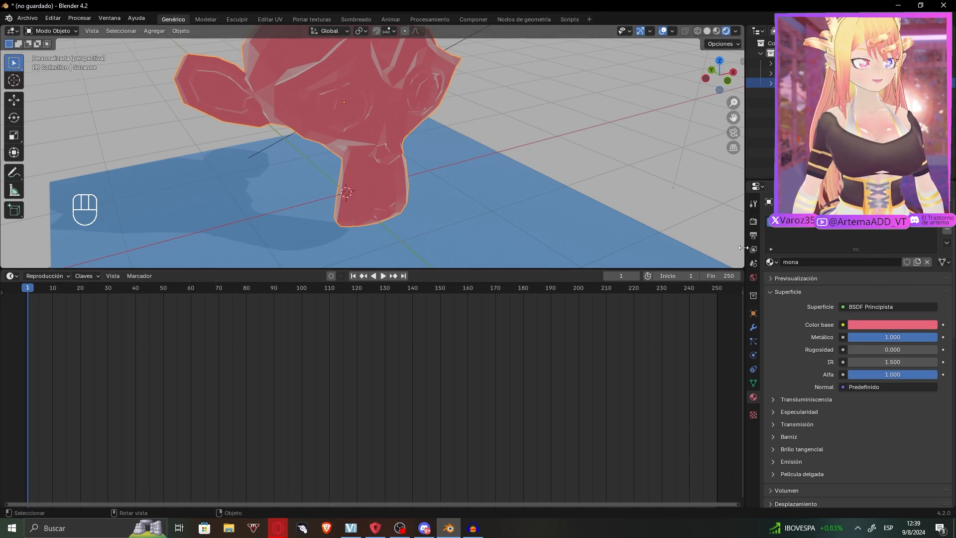
pyautogui.moveTo(744, 248); pyautogui.dragTo(618, 248)
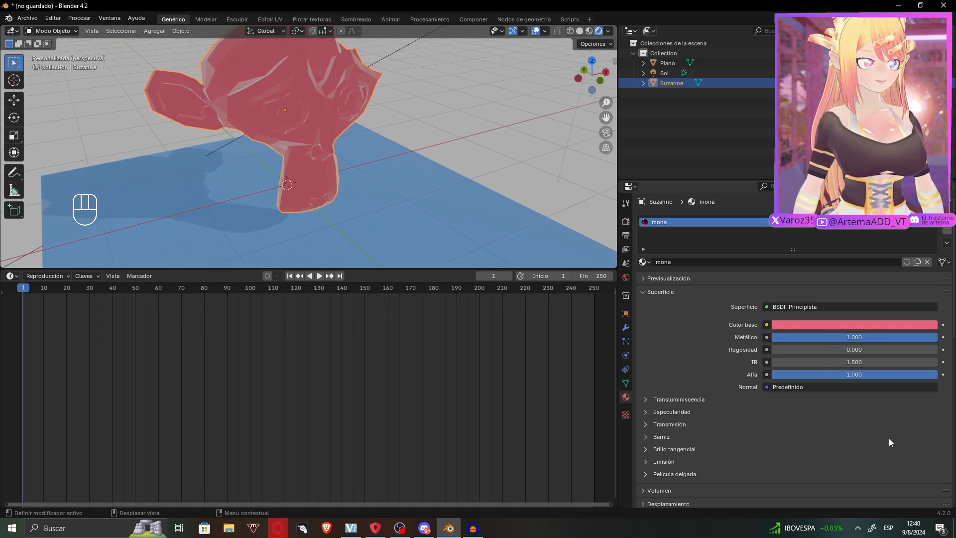
# - Connect an Imagen texture to the mona material's base color
pyautogui.scroll(-4, 737, 388)
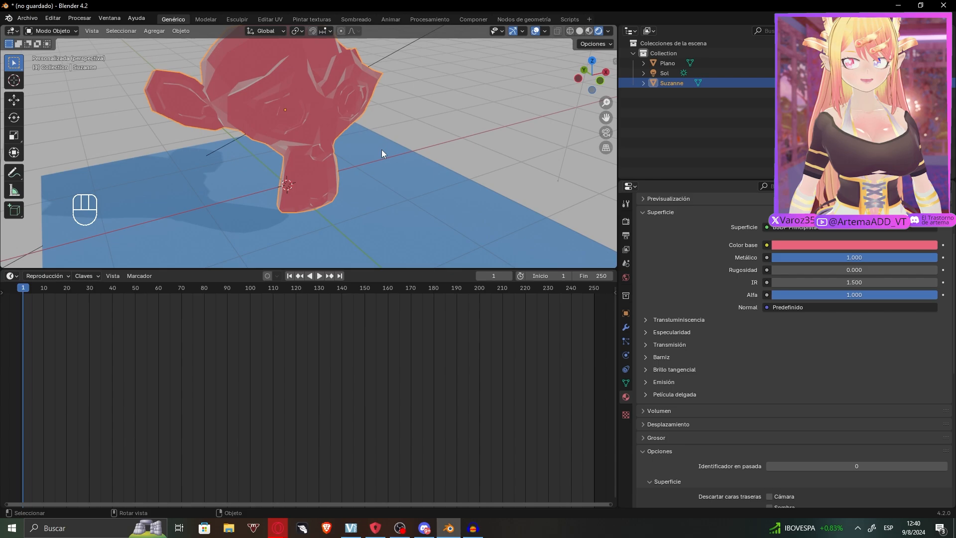
pyautogui.moveTo(382, 150); pyautogui.dragTo(326, 115, button='middle')
pyautogui.moveTo(319, 151); pyautogui.dragTo(368, 142, button='middle')
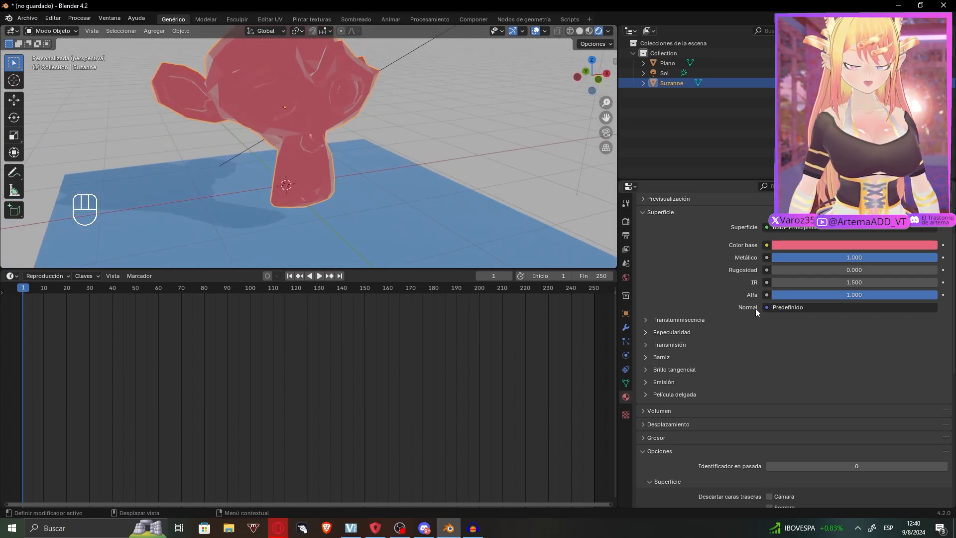
pyautogui.click(767, 245)
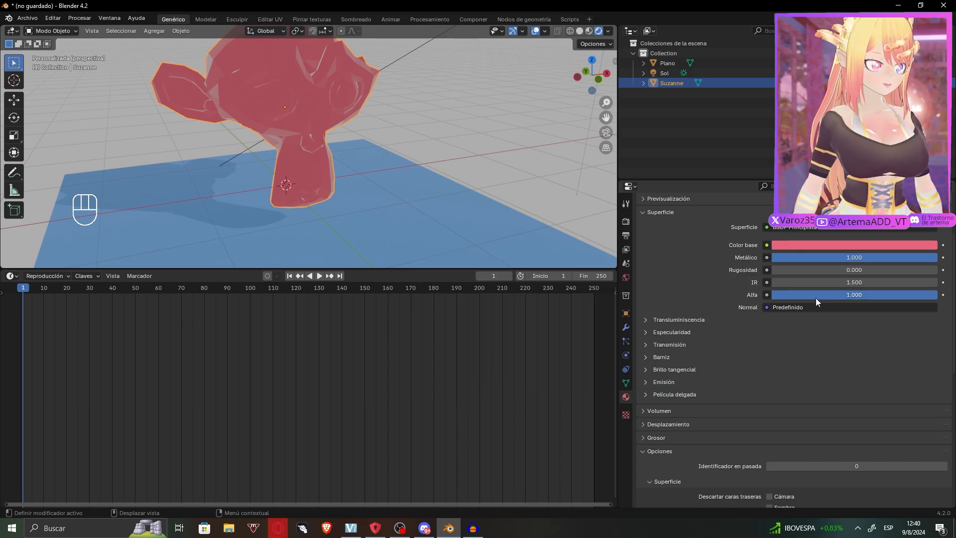
pyautogui.click(767, 245)
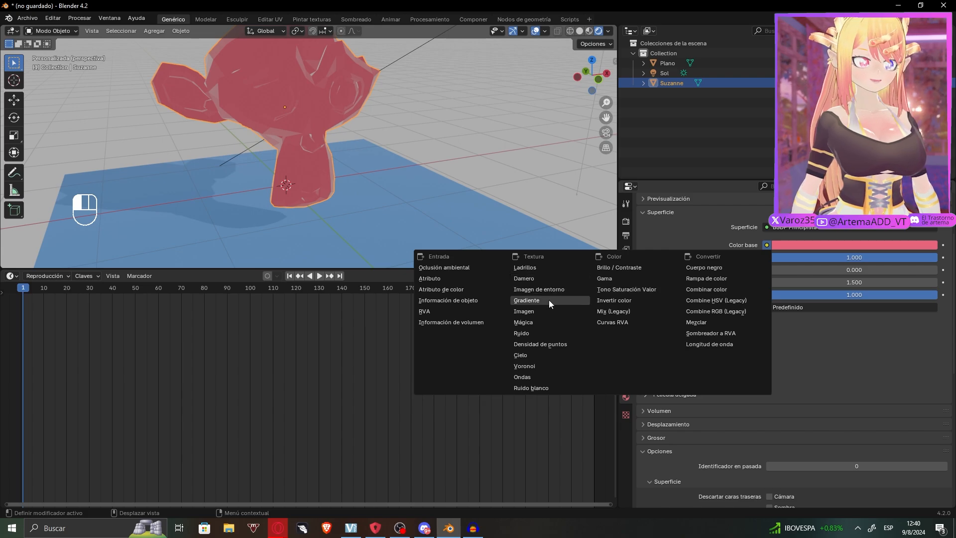
pyautogui.click(548, 312)
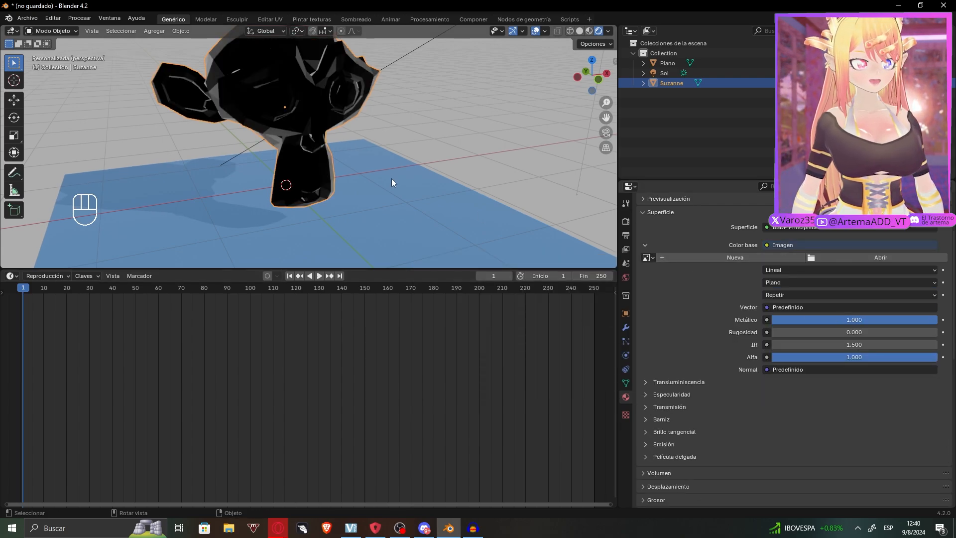
pyautogui.moveTo(391, 178); pyautogui.dragTo(458, 171, button='middle')
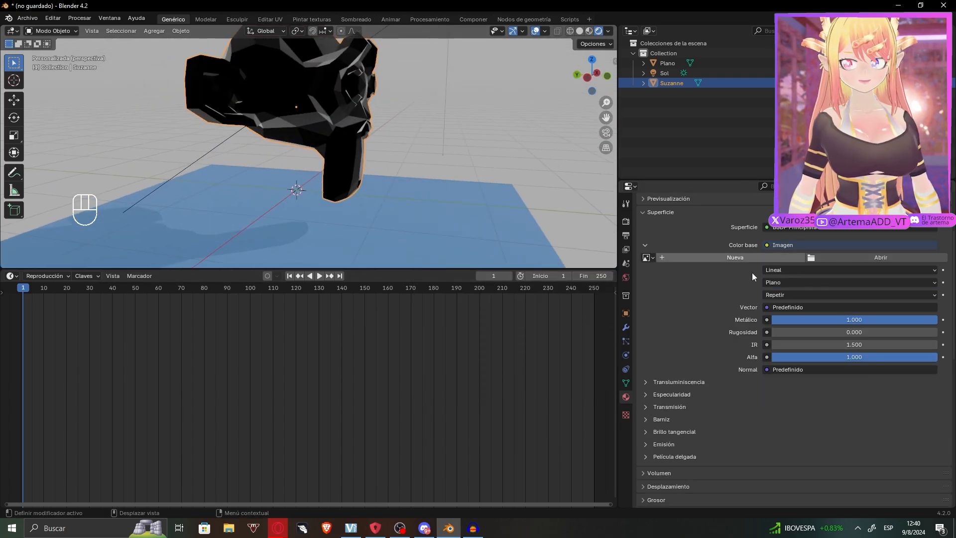
# - Load 3.psd from the Documentos folder as the base color image and inspect the textured monkey from several sides
pyautogui.click(853, 257)
pyautogui.scroll(-2, 265, 336)
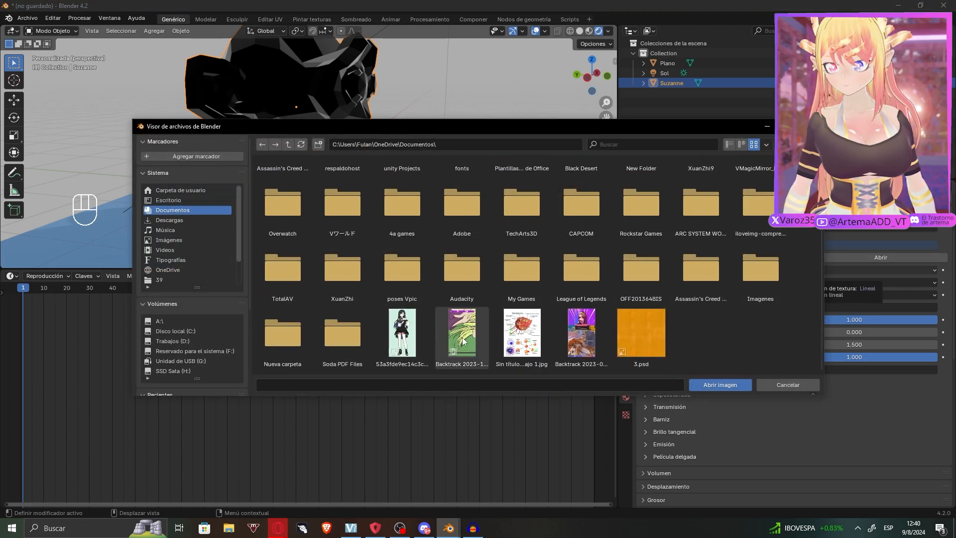
pyautogui.doubleClick(641, 333)
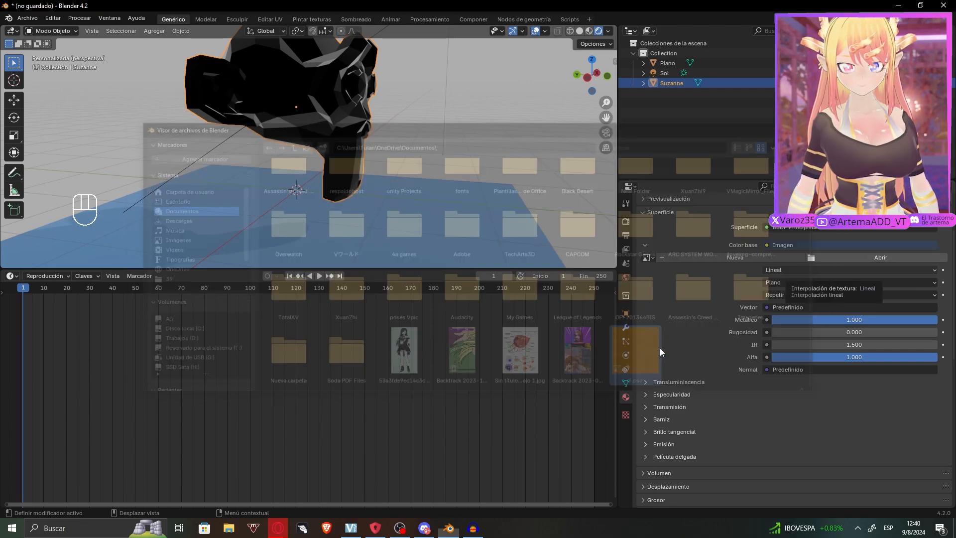
pyautogui.moveTo(369, 216); pyautogui.dragTo(375, 137, button='middle')
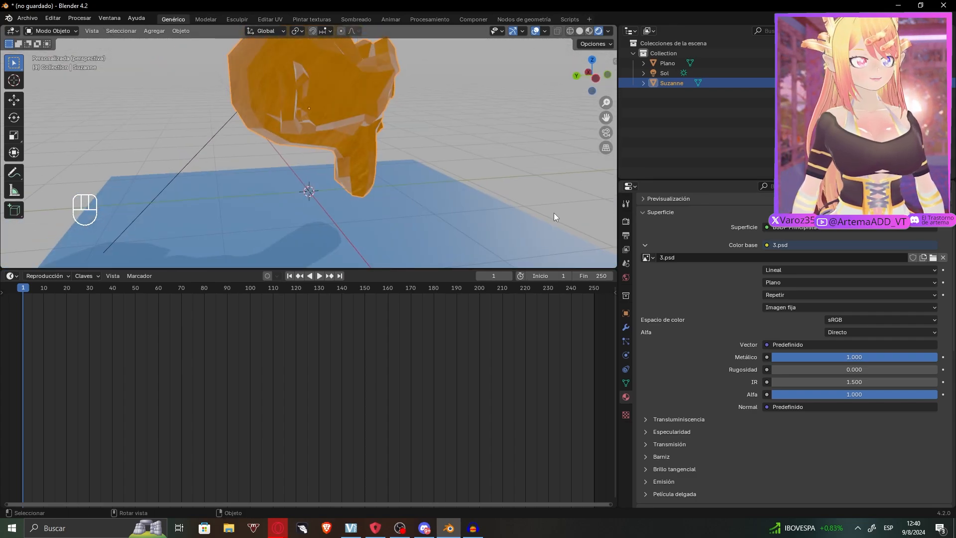
pyautogui.moveTo(554, 213); pyautogui.dragTo(709, 228, button='middle')
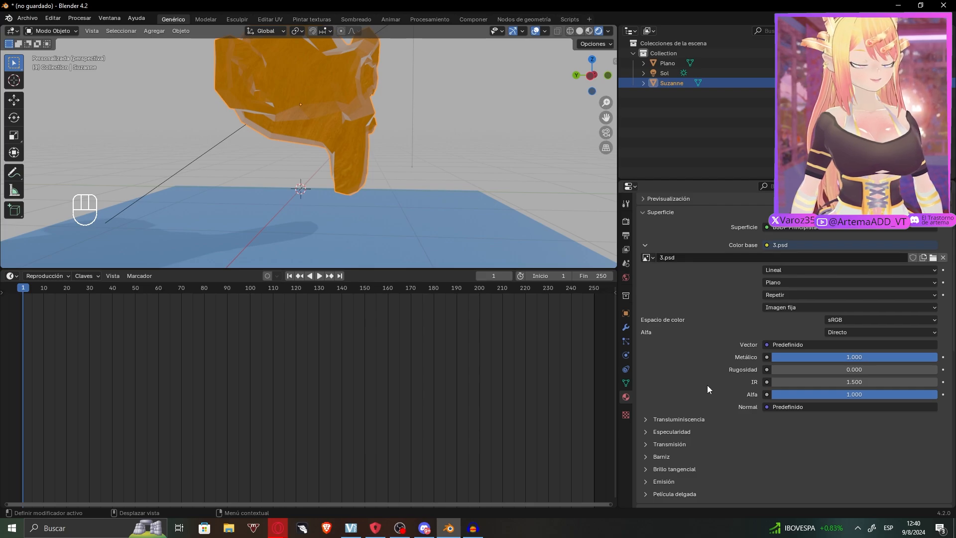
# - Shrink the timeline area and play the animation briefly, stopping it again
pyautogui.scroll(-4, 707, 385)
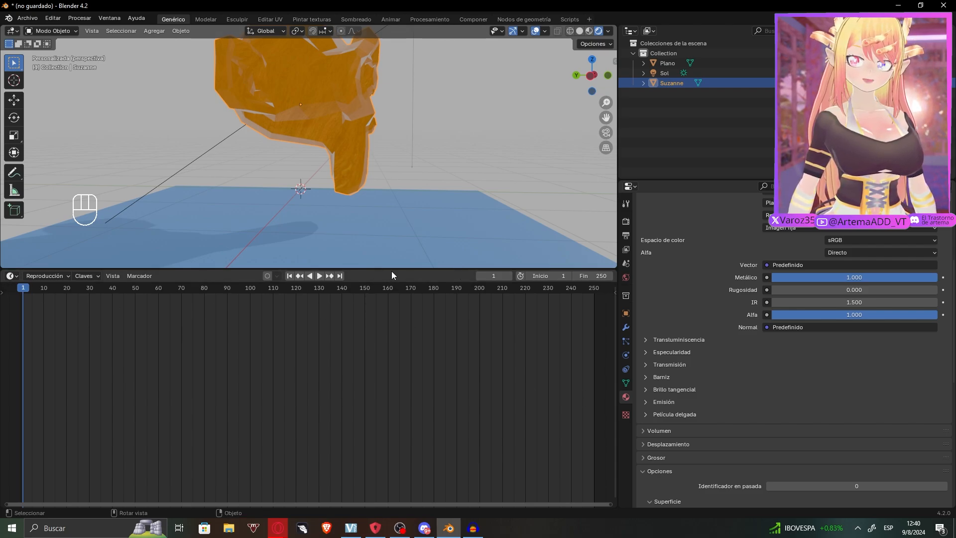
pyautogui.moveTo(392, 269); pyautogui.dragTo(79, 248)
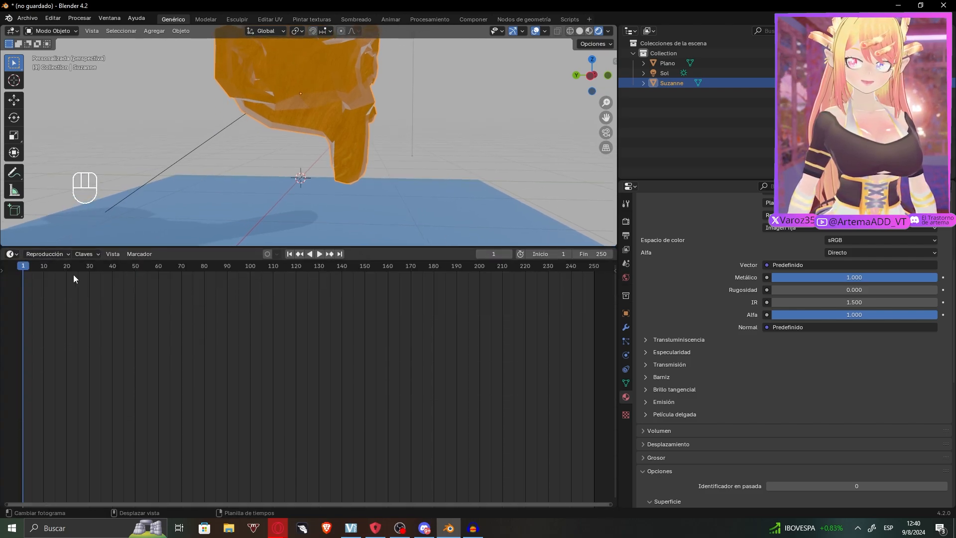
pyautogui.moveTo(401, 248); pyautogui.dragTo(448, 355)
pyautogui.press('space')
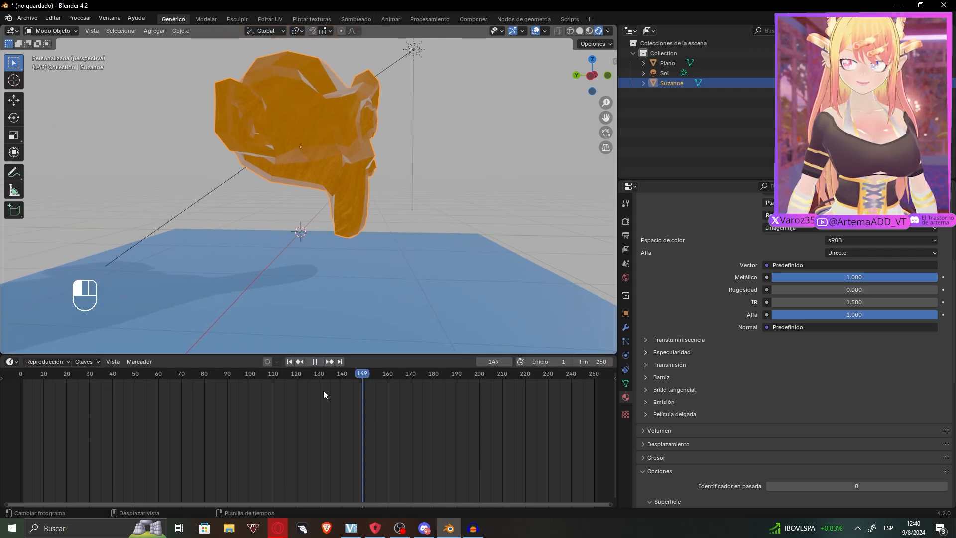
pyautogui.press('space')
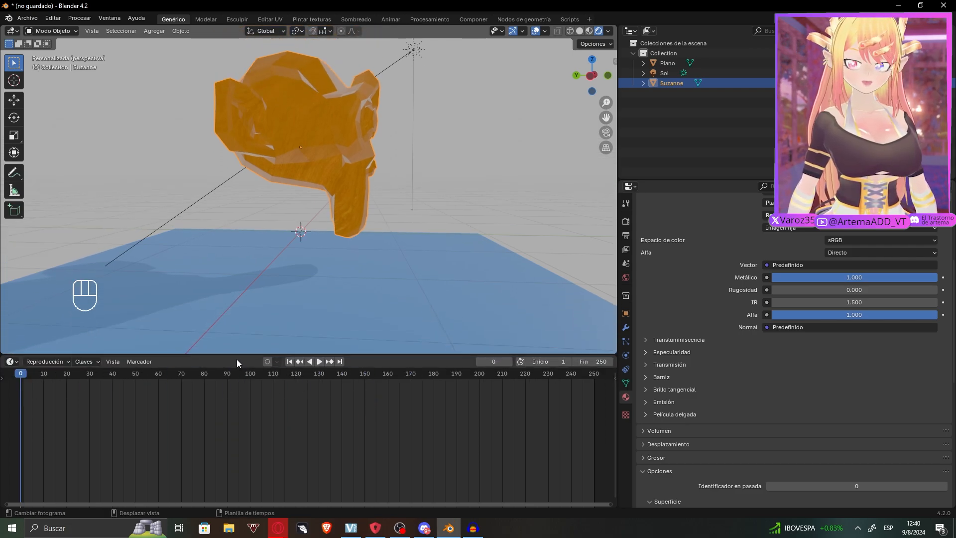
# - Turn the timeline area into a Nodos de sombreado editor and enlarge it to about two thirds of the window height, narrowing the properties area
pyautogui.moveTo(237, 356); pyautogui.dragTo(189, 329)
pyautogui.click(11, 334)
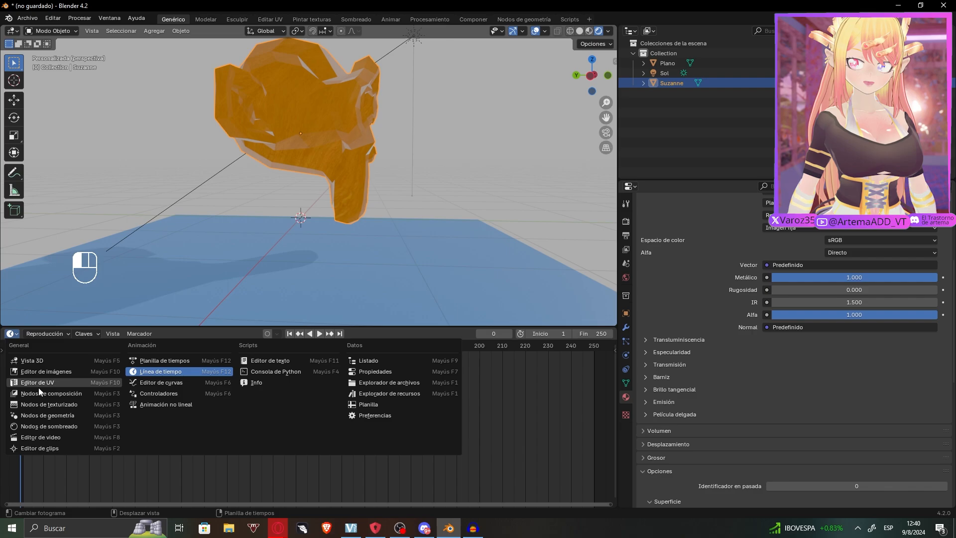
pyautogui.click(68, 429)
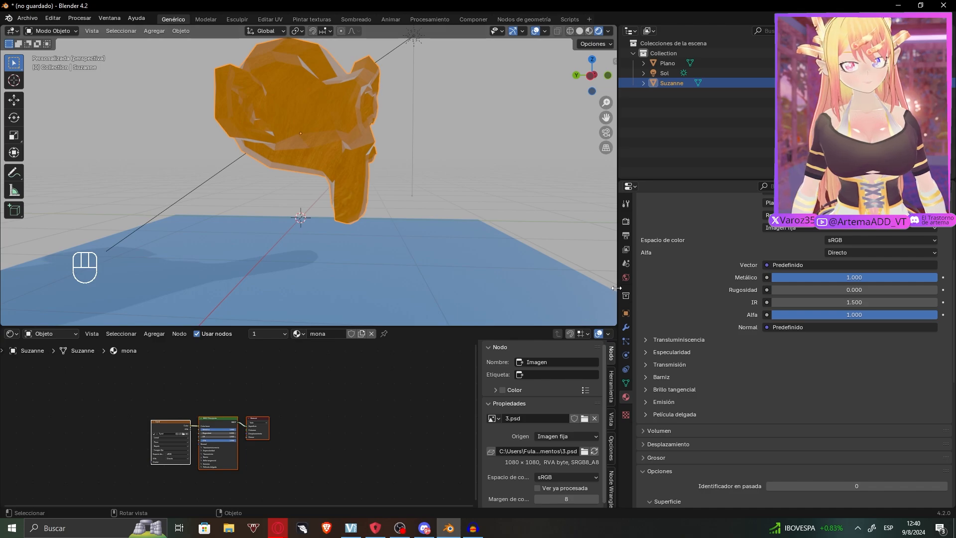
pyautogui.moveTo(617, 288); pyautogui.dragTo(818, 288)
pyautogui.moveTo(666, 327); pyautogui.dragTo(660, 180)
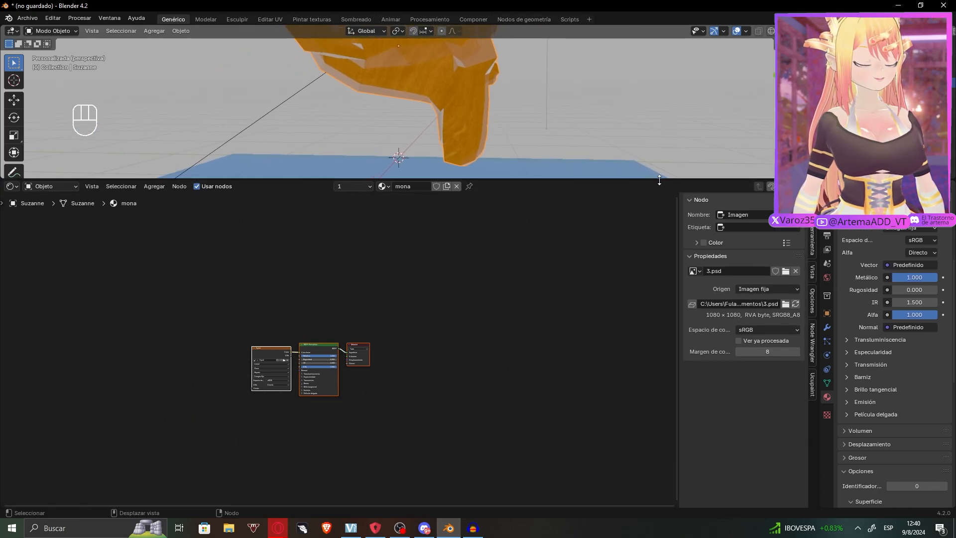
# - Move the 3.psd image node farther away from the BSDF Principista node, leaving a wide gap between them
pyautogui.moveTo(442, 326); pyautogui.dragTo(618, 335, button='middle')
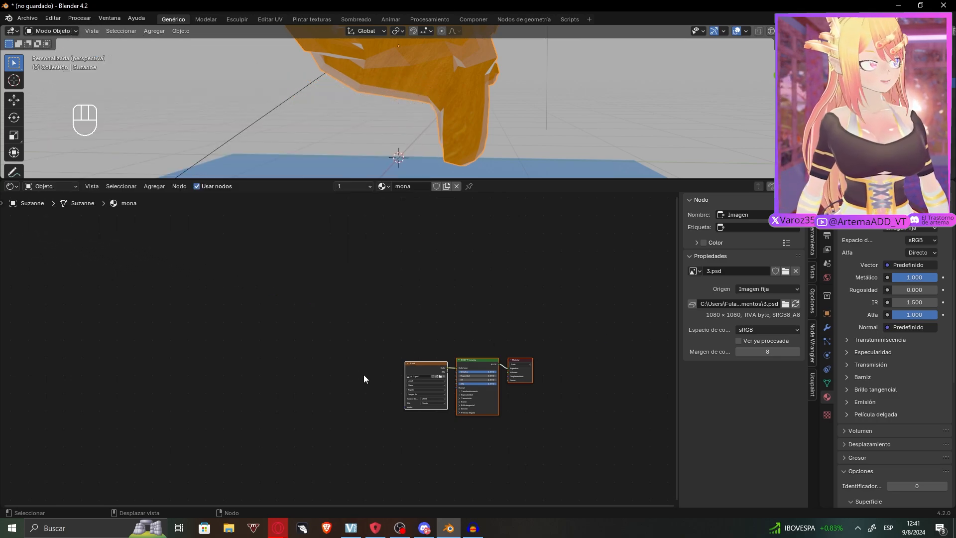
pyautogui.scroll(5, 479, 373)
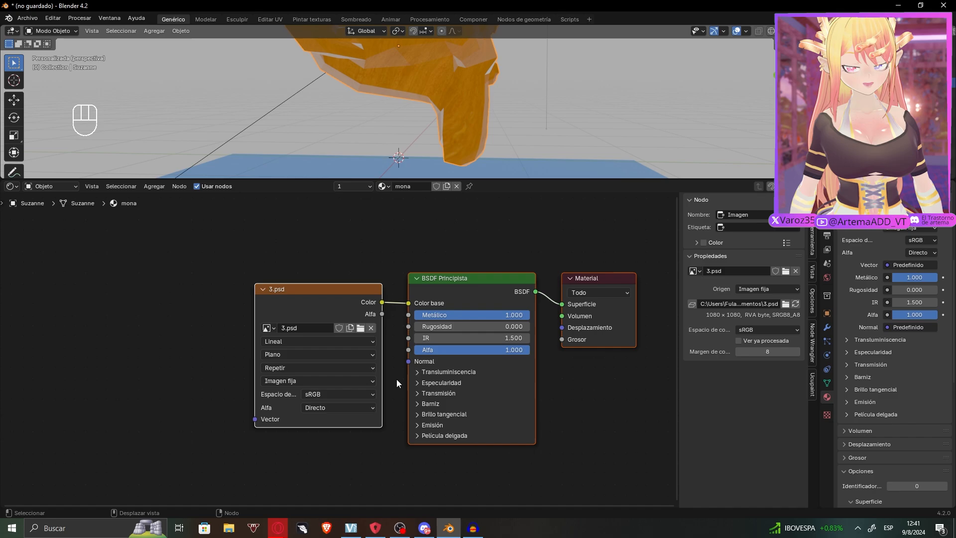
pyautogui.moveTo(397, 383); pyautogui.dragTo(443, 352, button='middle')
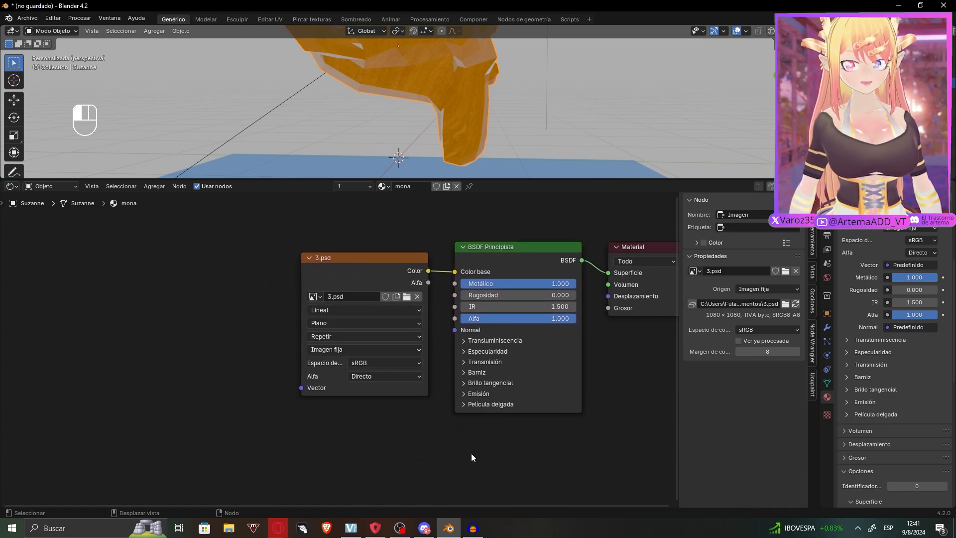
pyautogui.moveTo(384, 282); pyautogui.dragTo(242, 266)
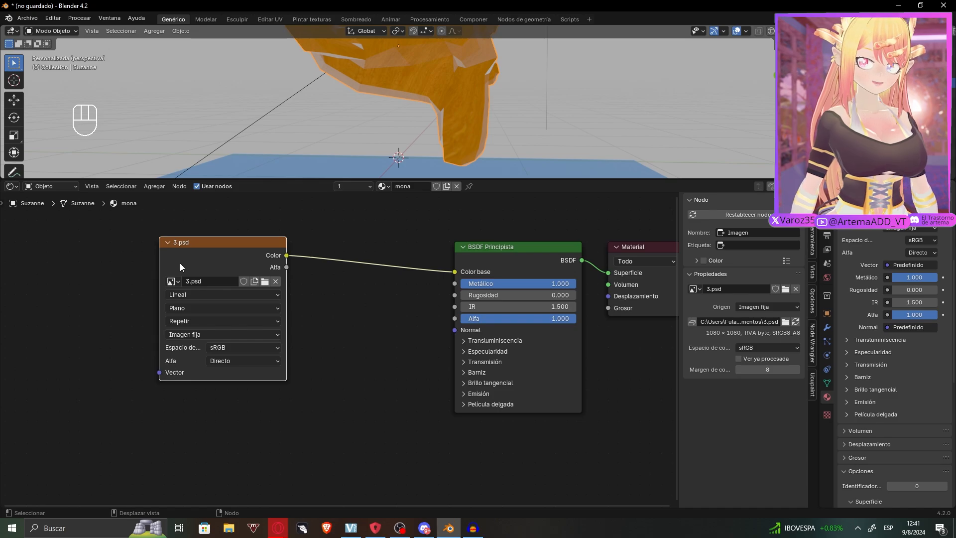
pyautogui.moveTo(181, 267)
pyautogui.mouseDown(button='middle')
pyautogui.moveTo(210, 269)
pyautogui.moveTo(169, 266)
pyautogui.mouseUp(button='middle')
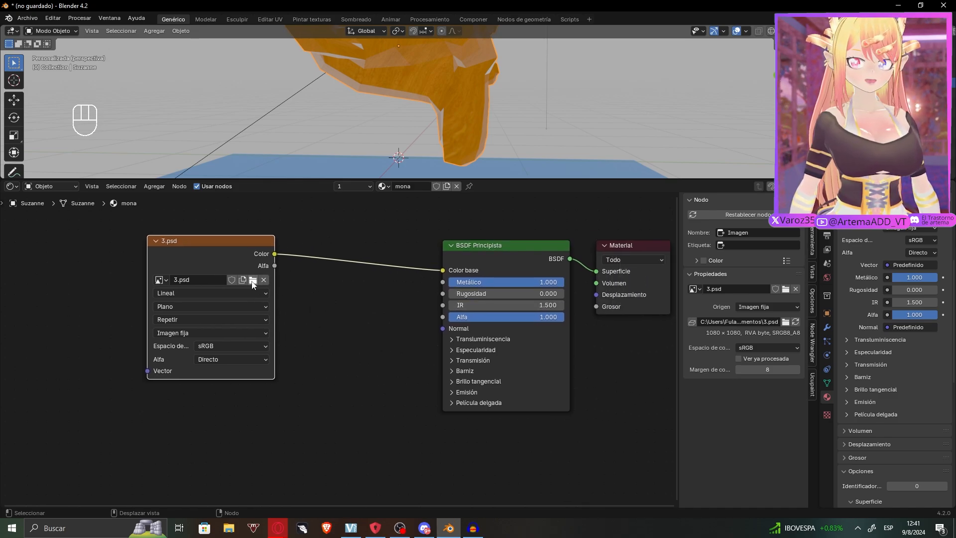
# - Load the image whose name begins with 53a3fde9ec14c3c from Documentos into the image node and inspect the monkey's front
pyautogui.click(253, 280)
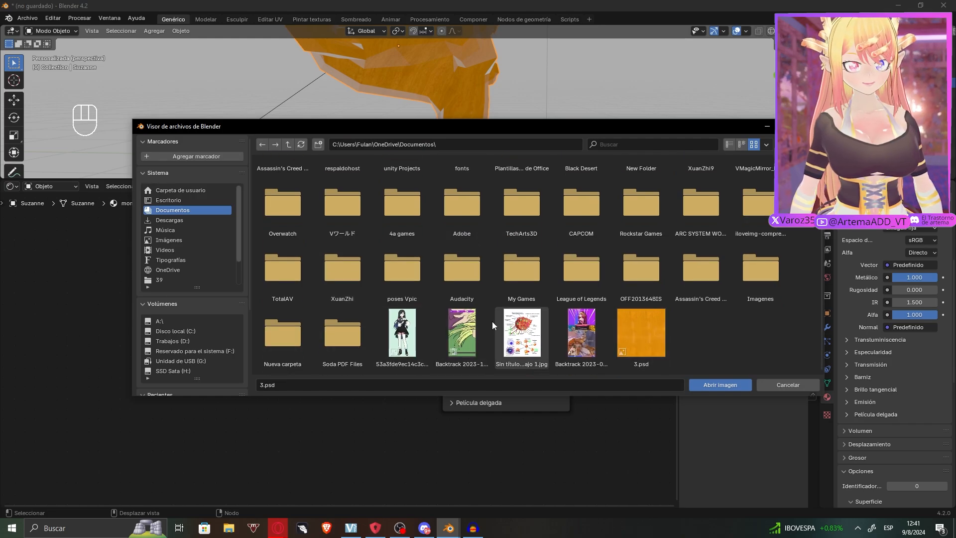
pyautogui.doubleClick(407, 334)
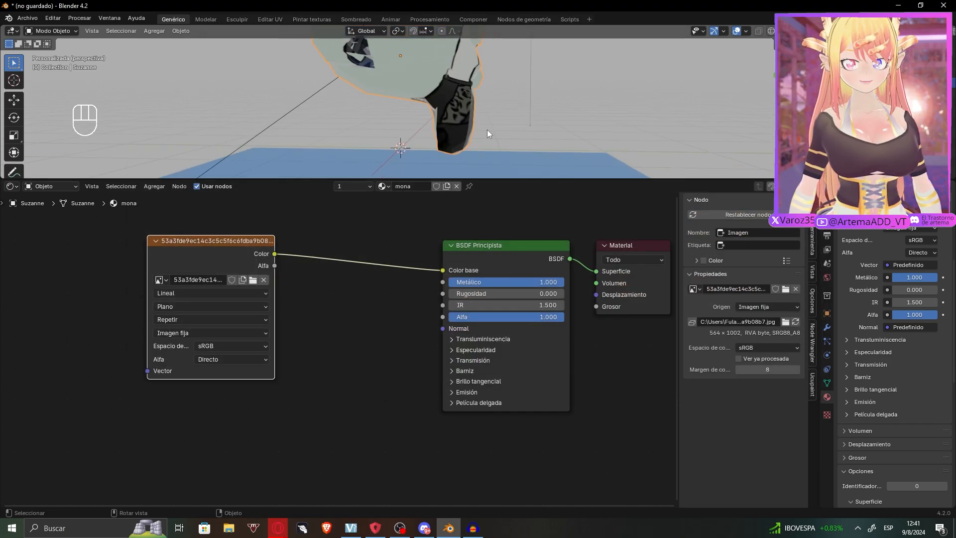
pyautogui.moveTo(487, 130); pyautogui.dragTo(397, 128, button='middle')
pyautogui.moveTo(469, 148); pyautogui.dragTo(386, 137, button='middle')
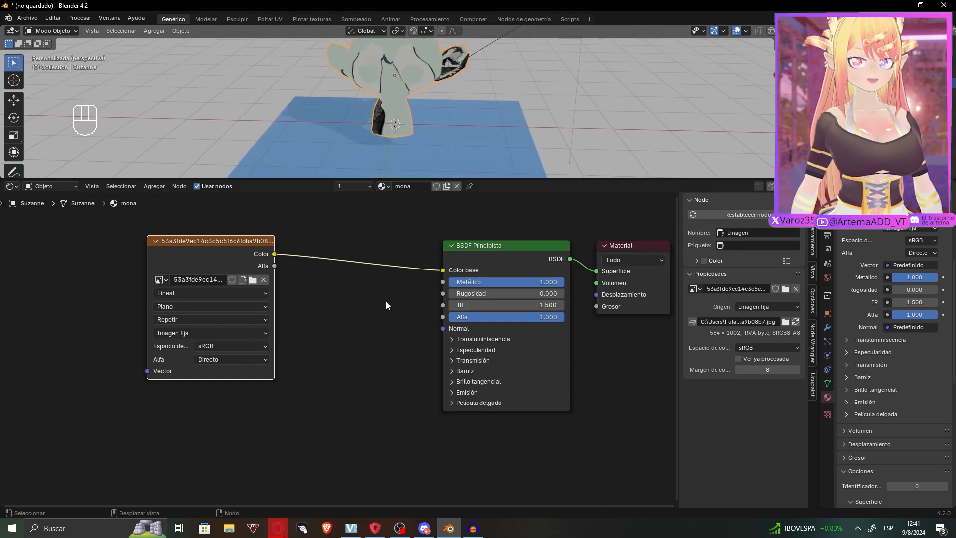
# - Disconnect the image's color output from Color base and connect it to the Rugosidad input of the BSDF Principista node
pyautogui.moveTo(448, 275); pyautogui.dragTo(284, 462)
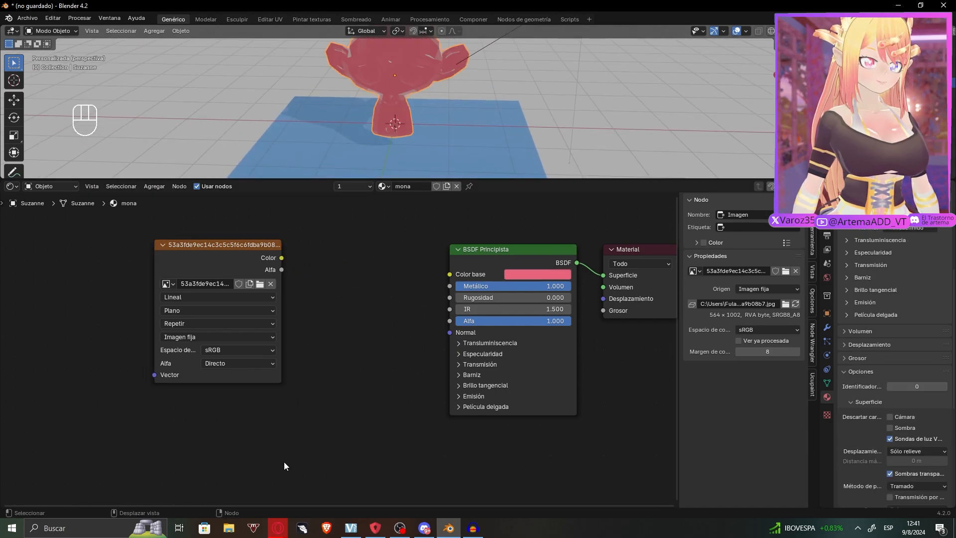
pyautogui.moveTo(514, 109); pyautogui.dragTo(480, 154, button='middle')
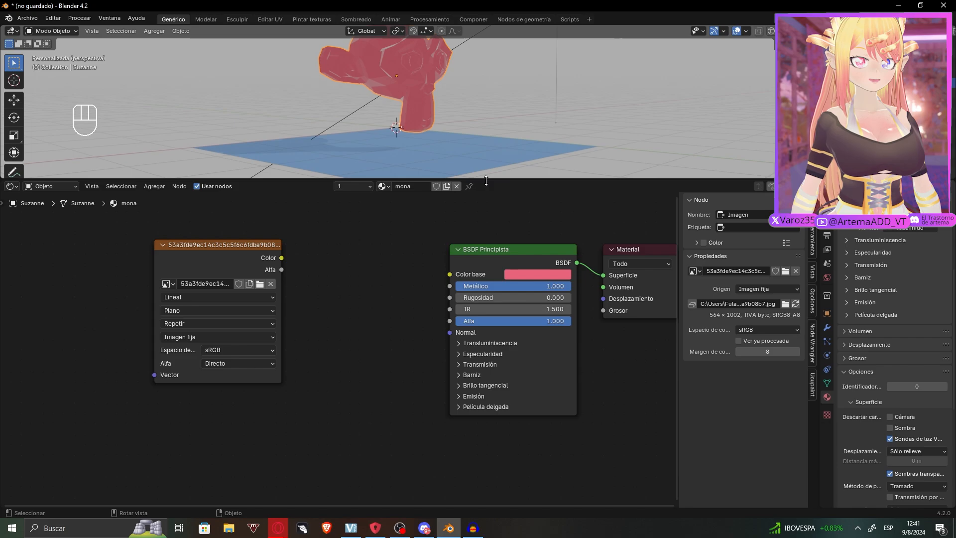
pyautogui.moveTo(486, 182); pyautogui.dragTo(485, 315)
pyautogui.moveTo(389, 356); pyautogui.dragTo(386, 390, button='middle')
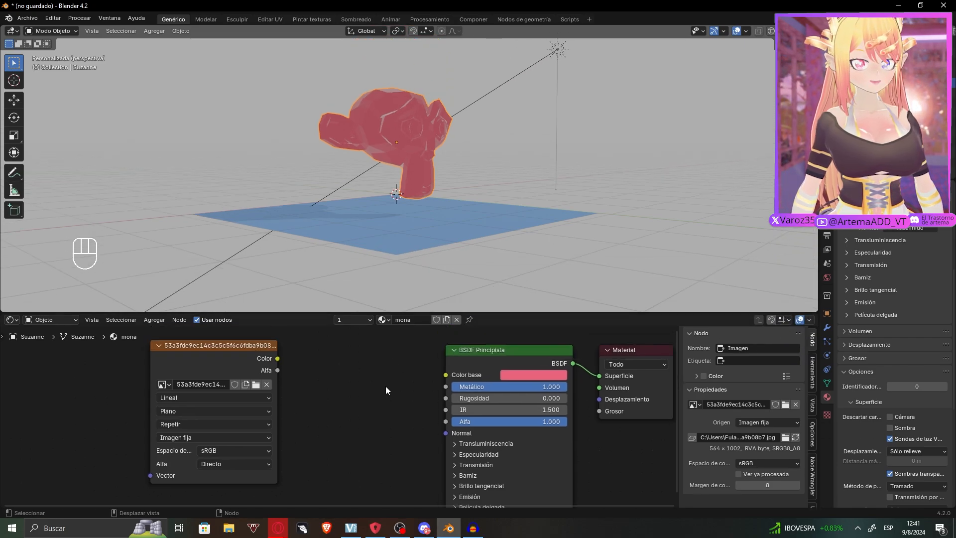
pyautogui.moveTo(285, 357); pyautogui.dragTo(439, 402)
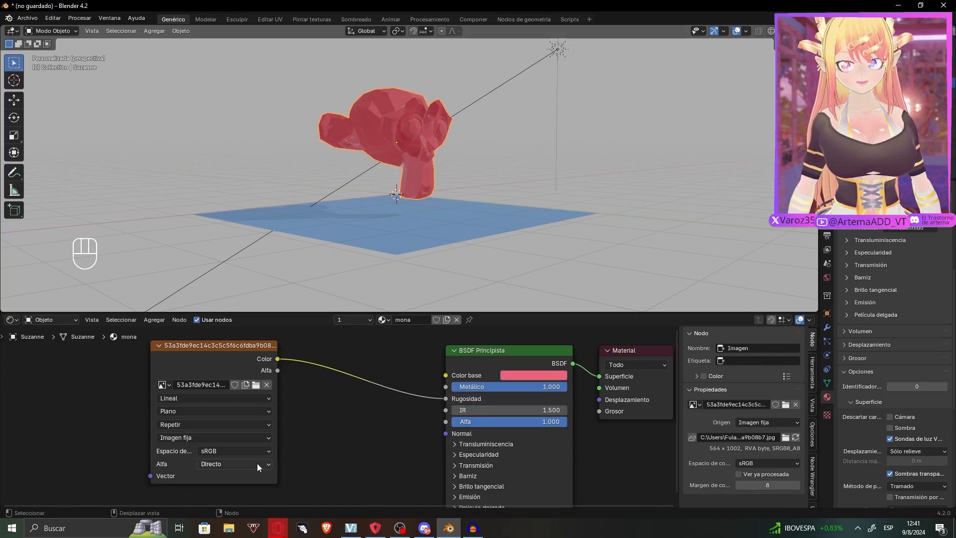
# - Set the image node's color space to Datos and inspect the monkey's surface from another angle
pyautogui.moveTo(478, 294); pyautogui.dragTo(330, 302, button='middle')
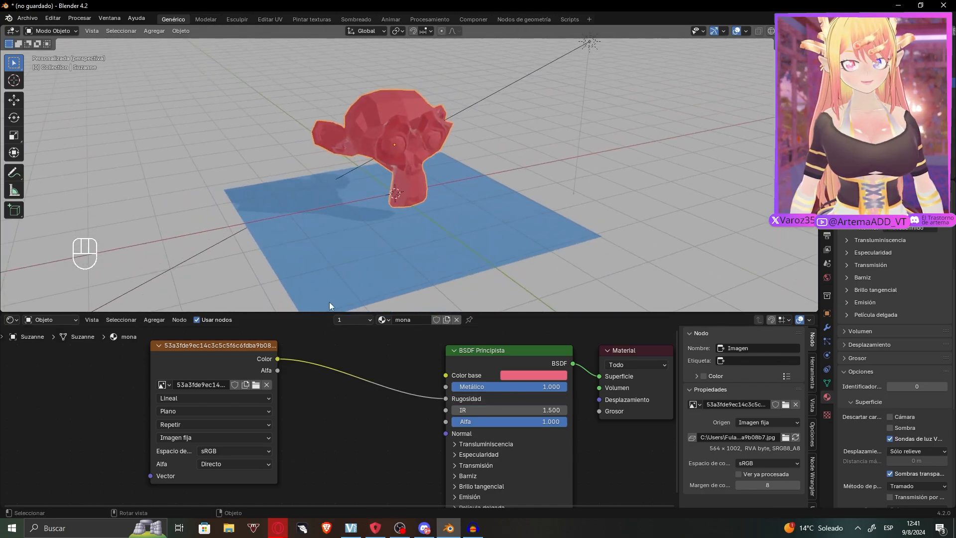
pyautogui.click(242, 454)
pyautogui.click(351, 392)
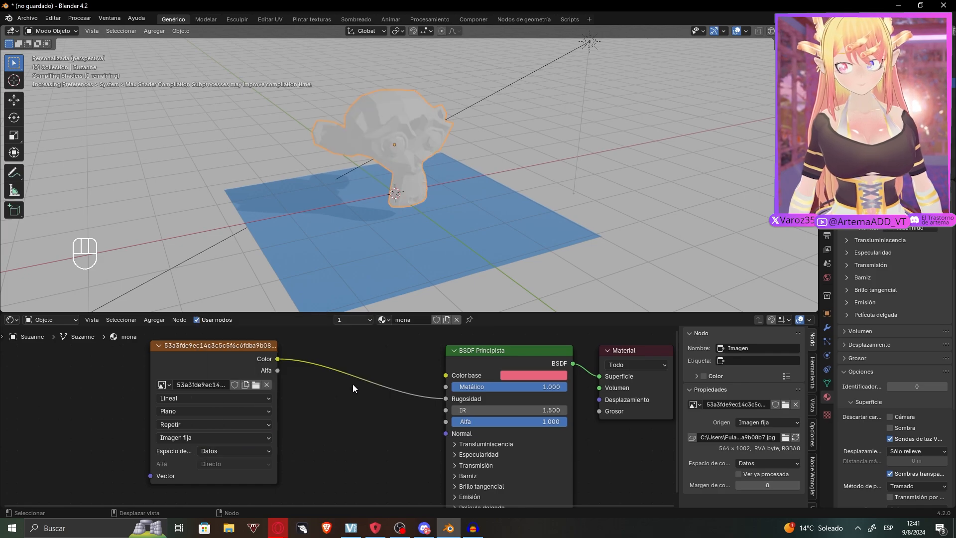
pyautogui.moveTo(496, 254); pyautogui.dragTo(538, 219, button='middle')
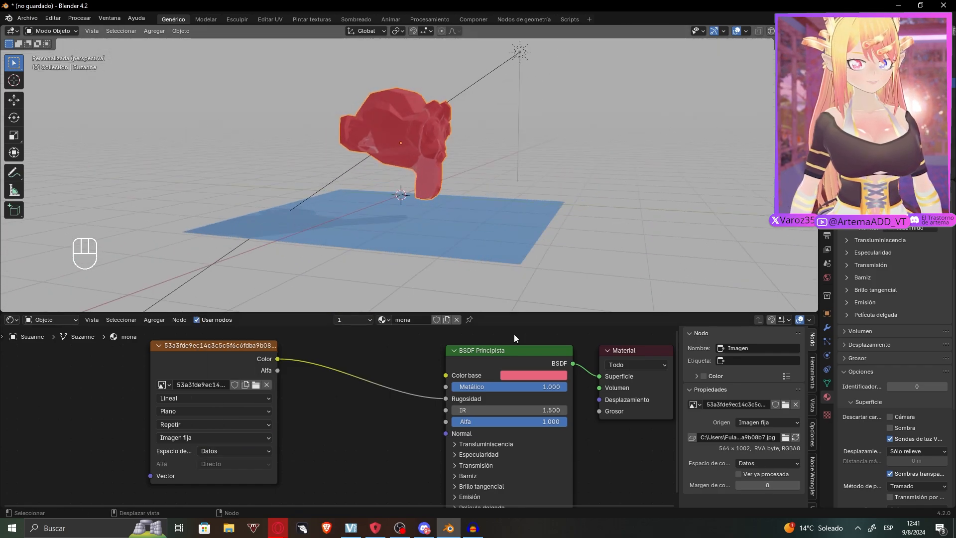
# - Enlarge the shader node editor to about two thirds of the window height and narrow the properties area slightly
pyautogui.moveTo(540, 312); pyautogui.dragTo(546, 234)
pyautogui.moveTo(396, 298)
pyautogui.mouseDown(button='middle')
pyautogui.moveTo(346, 334)
pyautogui.moveTo(387, 298)
pyautogui.moveTo(386, 313)
pyautogui.mouseUp(button='middle')
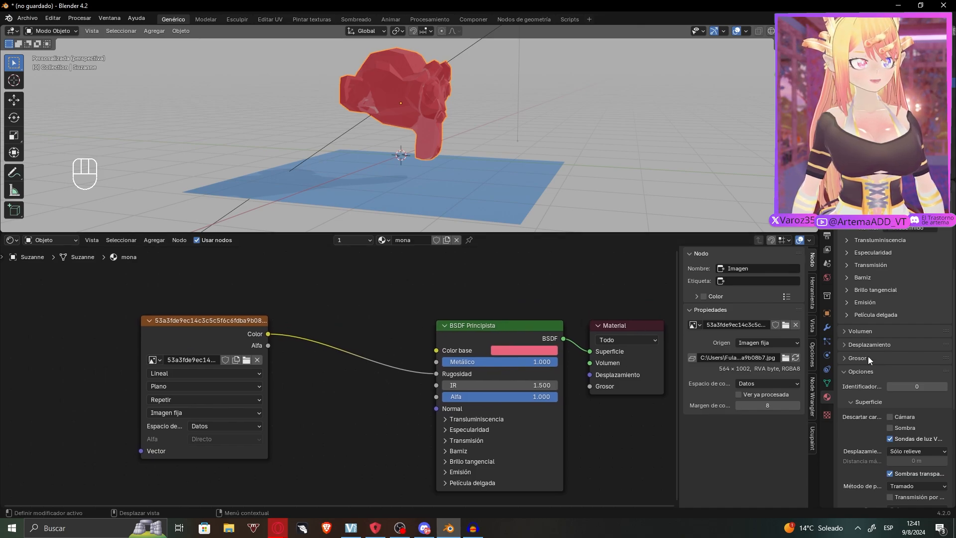
pyautogui.scroll(8, 891, 324)
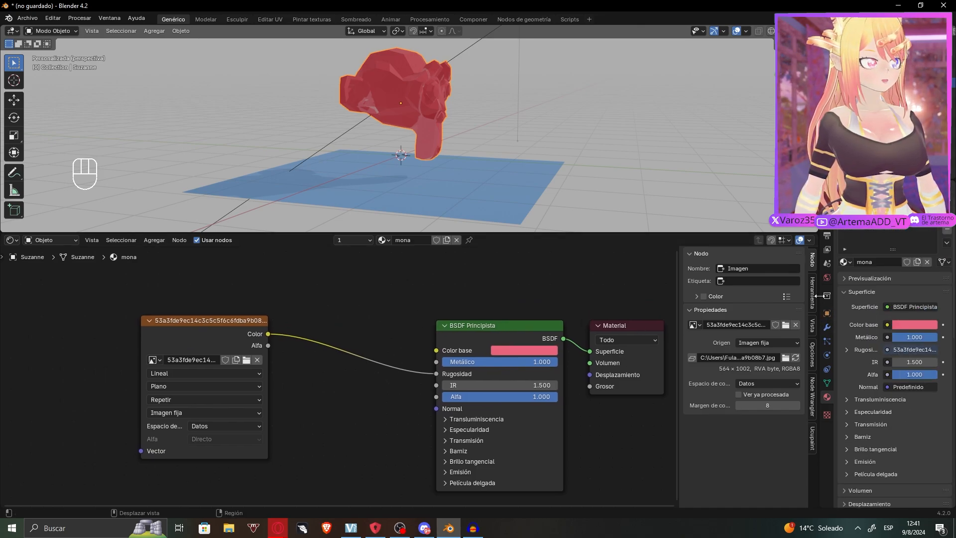
pyautogui.moveTo(817, 296); pyautogui.dragTo(848, 269)
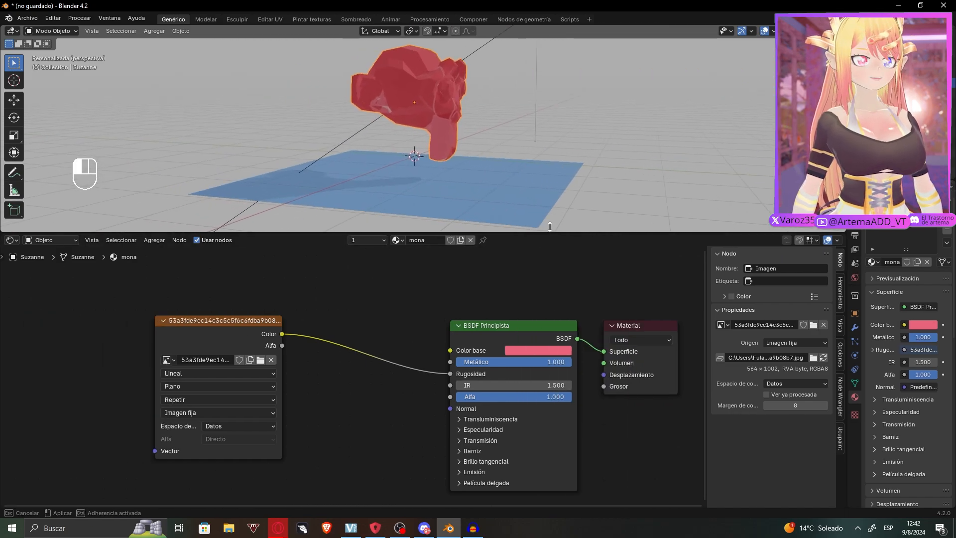
pyautogui.moveTo(498, 233); pyautogui.dragTo(498, 180)
pyautogui.scroll(-2, 481, 298)
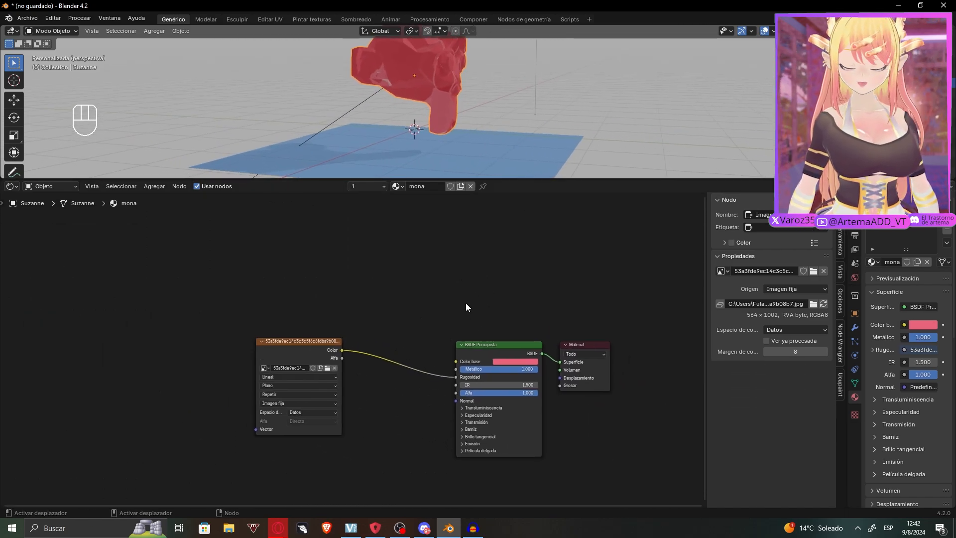
# - Try adding an Atributo de color node above the mona material's nodes, check its attribute choices and delete it
pyautogui.hotkey('shift', 'a')
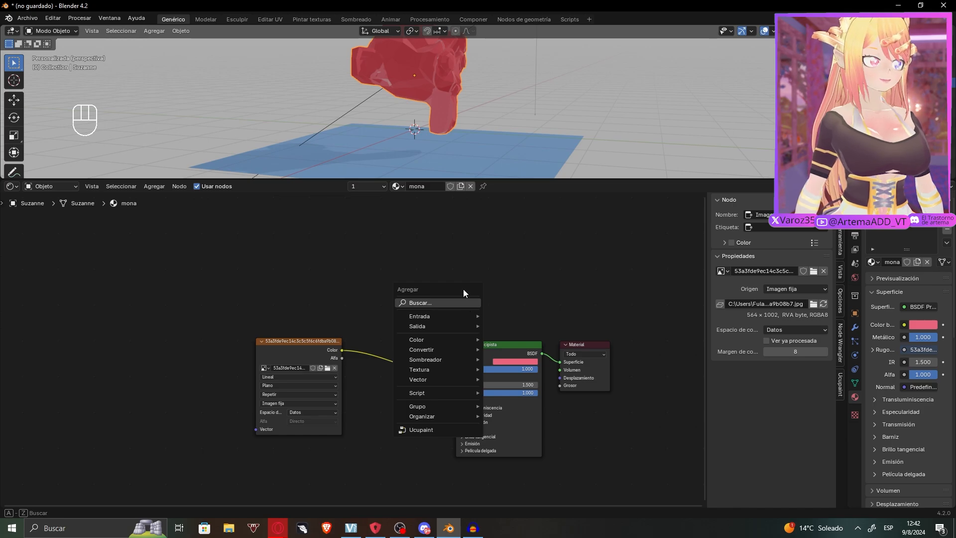
pyautogui.hotkey('shift', 'a')
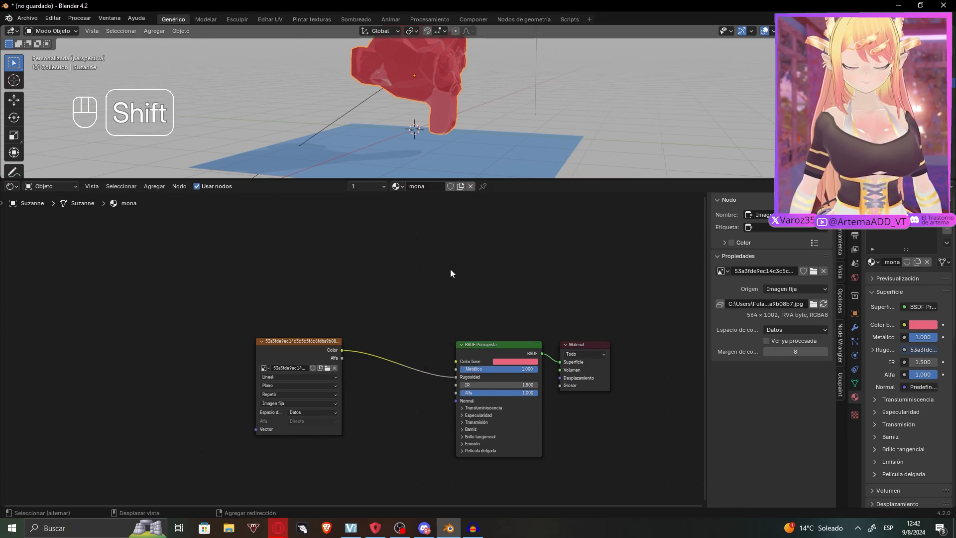
pyautogui.hotkey('shift', 'a')
pyautogui.moveTo(455, 307)
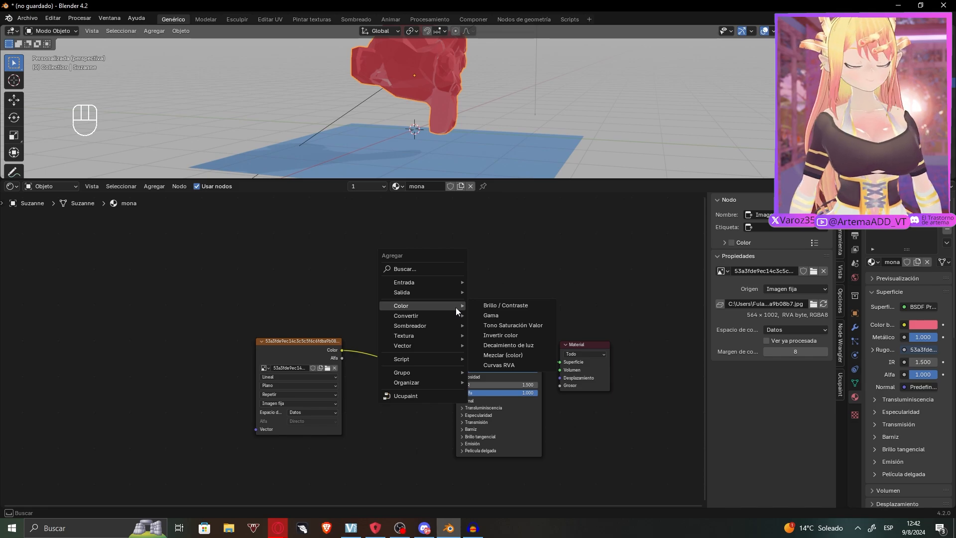
pyautogui.moveTo(439, 286)
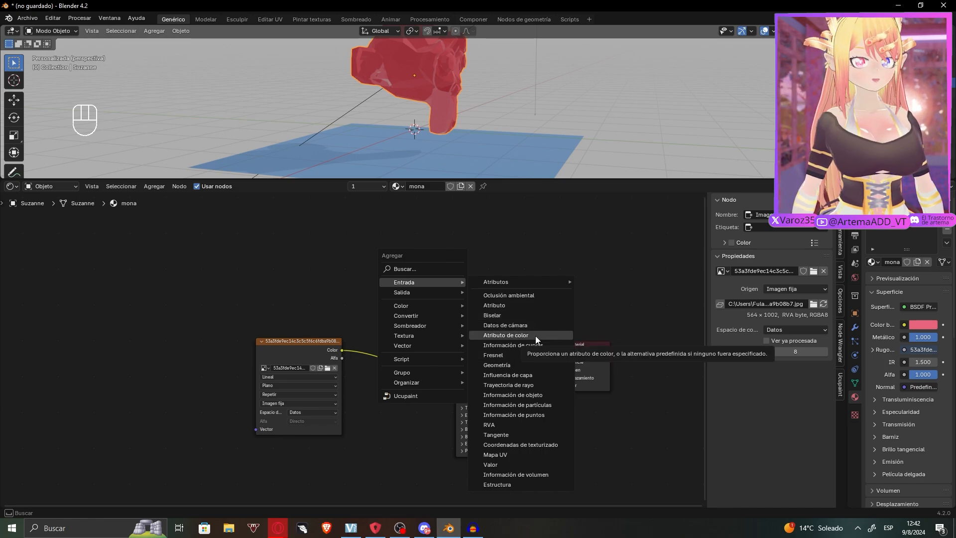
pyautogui.click(535, 336)
pyautogui.scroll(2, 439, 276)
pyautogui.click(443, 254)
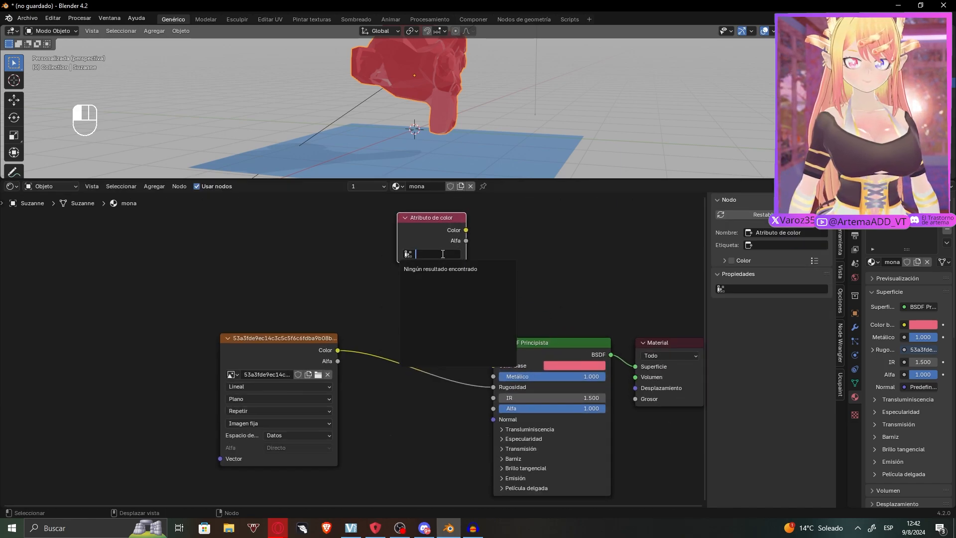
pyautogui.click(516, 257)
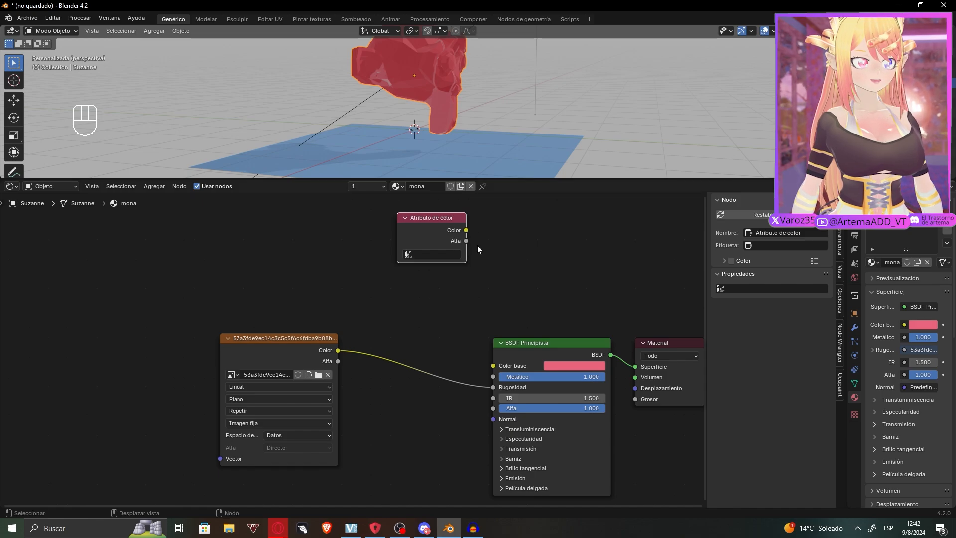
pyautogui.press('Delete')
# - Replace the image texture node with an Oclusión ambiental node whose color output feeds Color base
pyautogui.hotkey('shift', 'a')
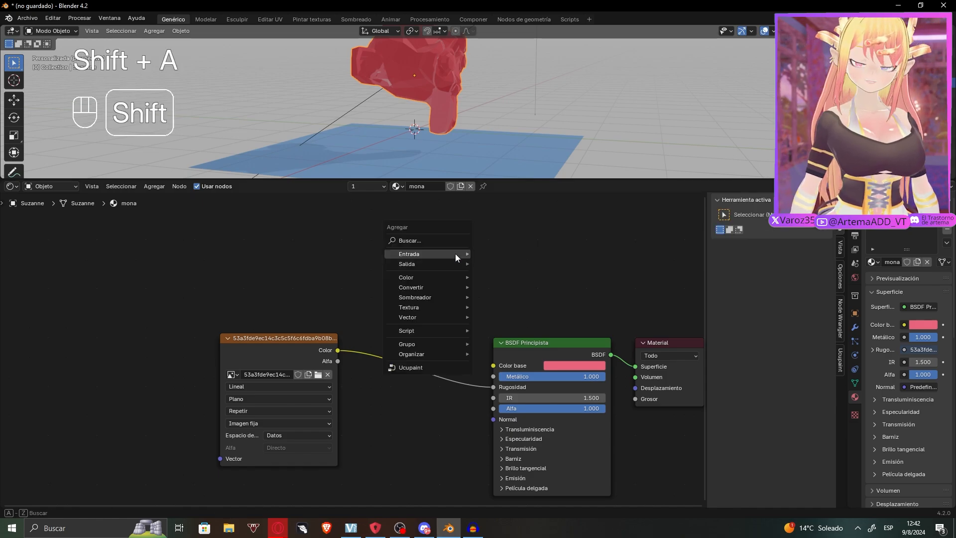
pyautogui.moveTo(455, 253)
pyautogui.click(503, 267)
pyautogui.click(285, 274)
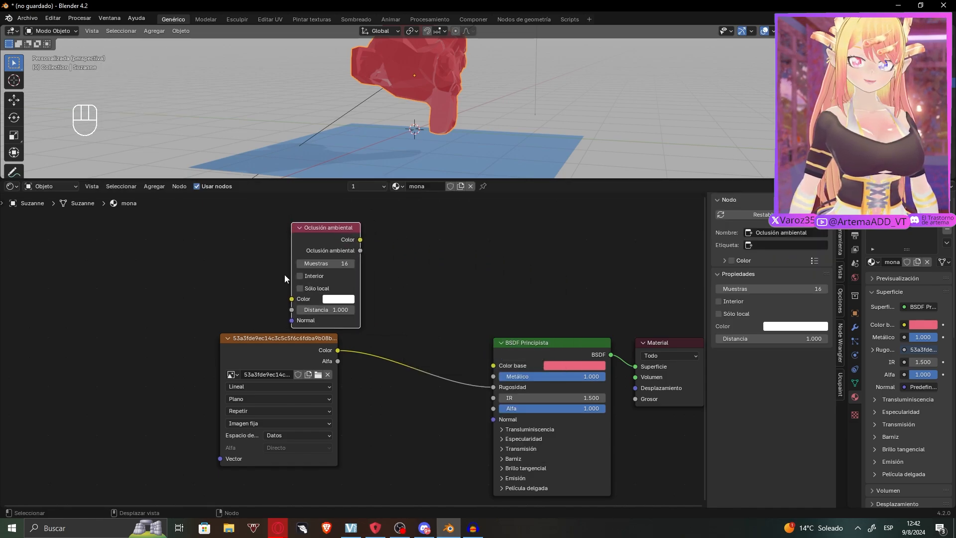
pyautogui.moveTo(322, 227); pyautogui.dragTo(493, 365)
pyautogui.click(308, 341)
pyautogui.press('Delete')
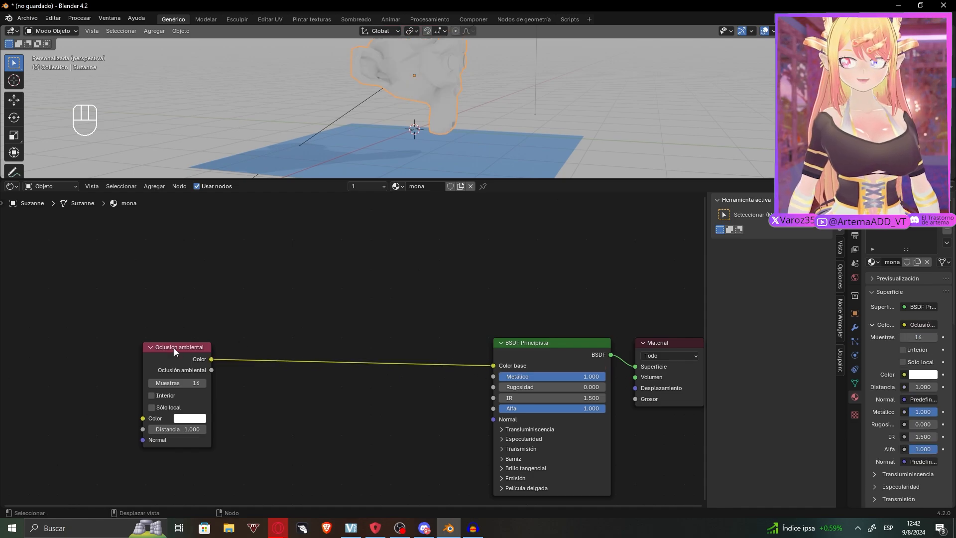
# - Move the Oclusión ambiental node closer to BSDF Principista and set its Muestras to 9
pyautogui.moveTo(175, 348); pyautogui.dragTo(314, 340)
pyautogui.moveTo(438, 103); pyautogui.dragTo(415, 95, button='middle')
pyautogui.click(335, 411)
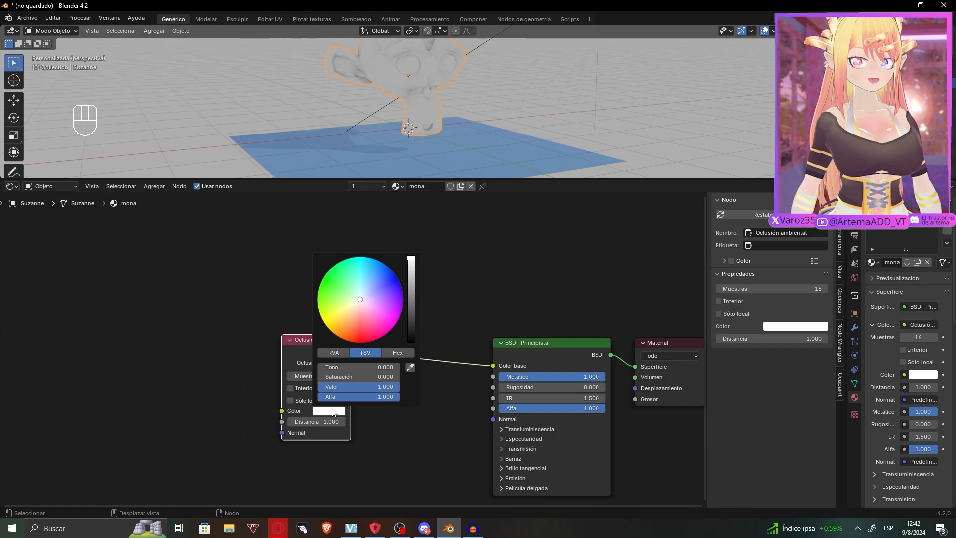
pyautogui.click(292, 376)
pyautogui.click(292, 376)
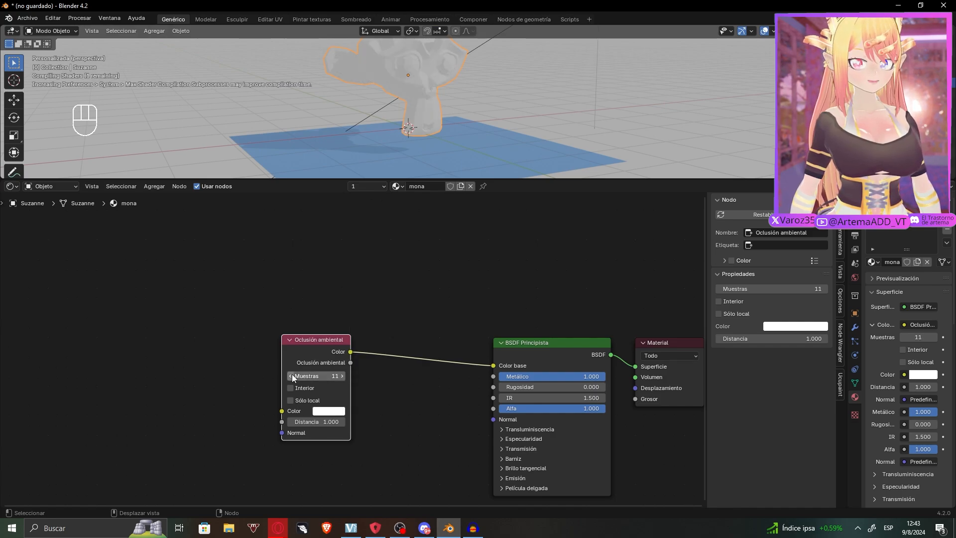
pyautogui.click(292, 376)
pyautogui.click(292, 376)
pyautogui.click(292, 376)
pyautogui.moveTo(468, 105); pyautogui.dragTo(538, 179, button='middle')
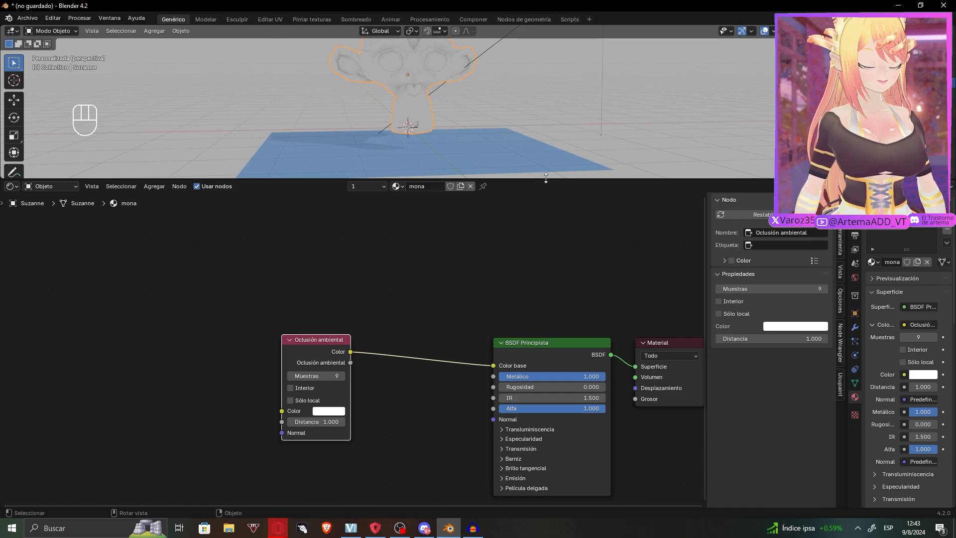
# - Enlarge the 3D viewport to roughly half the window height and move the Material output node farther from BSDF Principista
pyautogui.moveTo(545, 178); pyautogui.dragTo(546, 263)
pyautogui.moveTo(547, 321); pyautogui.dragTo(459, 312, button='middle')
pyautogui.hotkey('shift', 'a')
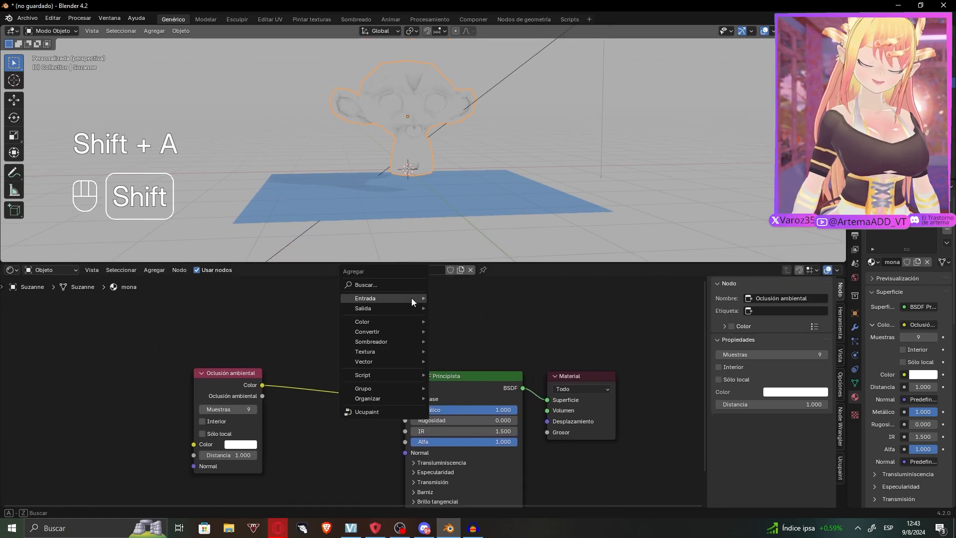
pyautogui.moveTo(408, 301)
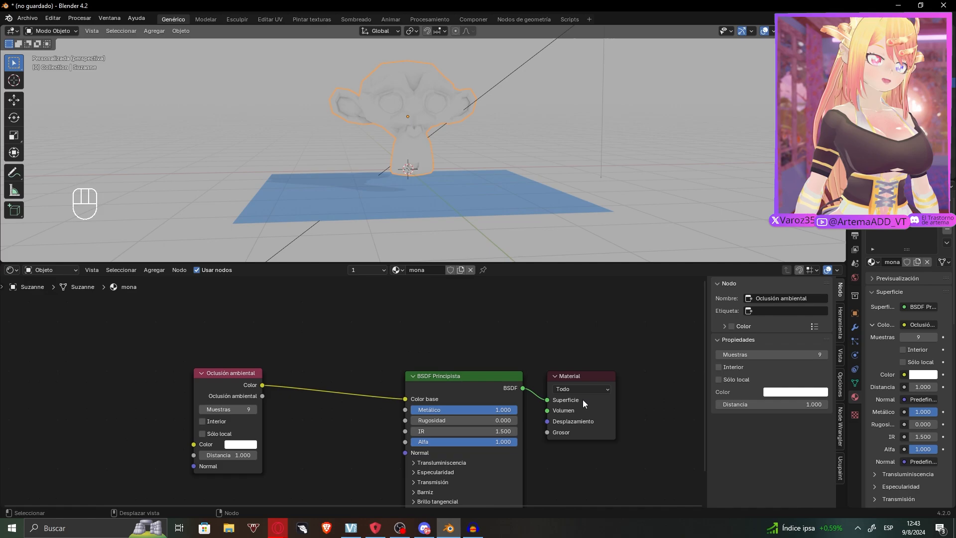
pyautogui.moveTo(591, 376); pyautogui.dragTo(652, 371)
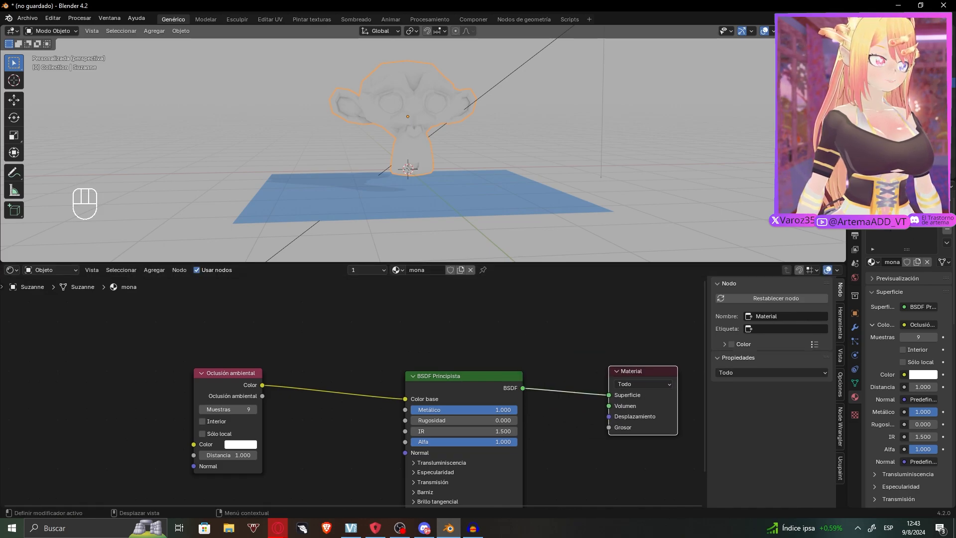
# - Add a Gama color node in the space above and between Oclusión ambiental and BSDF Principista
pyautogui.hotkey('shift', 'a')
pyautogui.moveTo(516, 348)
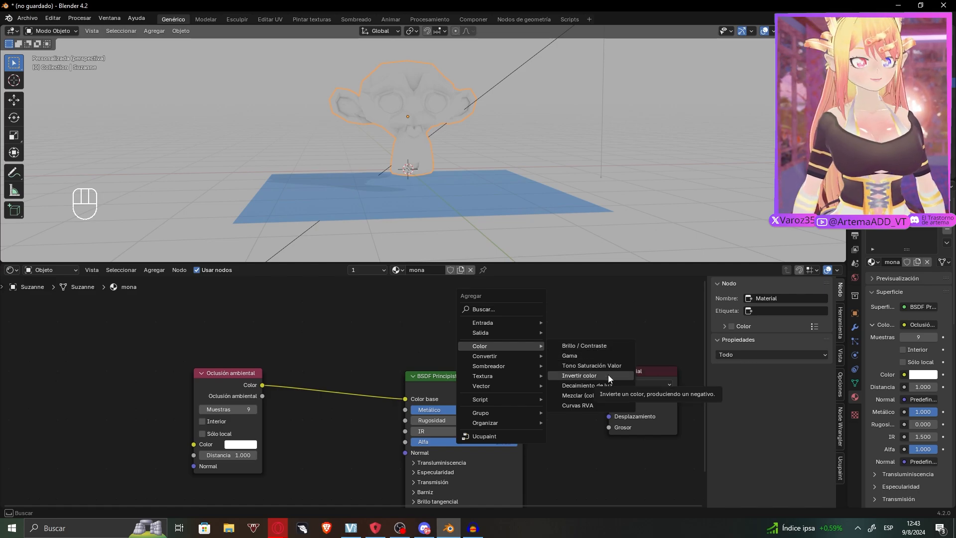
pyautogui.click(613, 354)
pyautogui.click(374, 336)
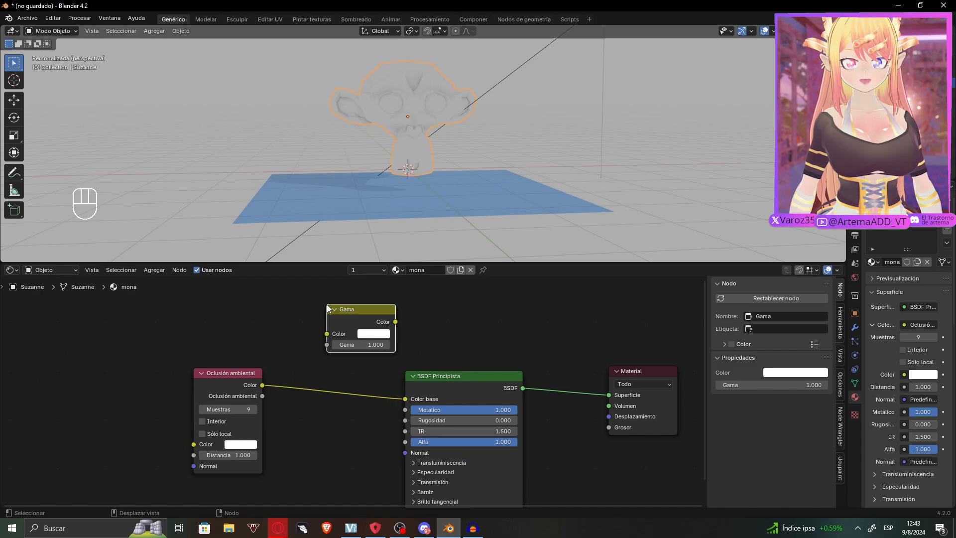
pyautogui.click(374, 334)
# - Add a Brillo / Contraste node and place it above the Oclusión ambiental node, beside the Gama node
pyautogui.hotkey('shift', 'a')
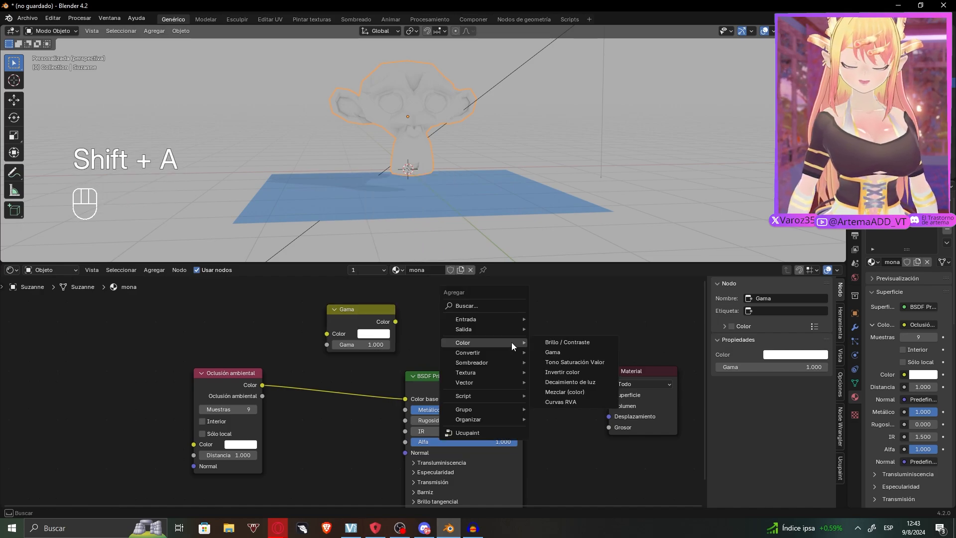
pyautogui.click(593, 342)
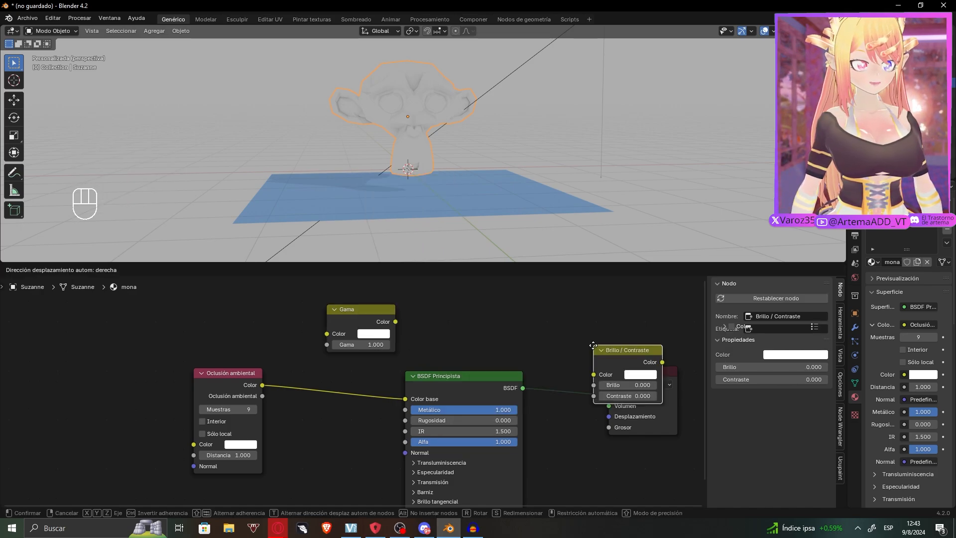
pyautogui.click(442, 295)
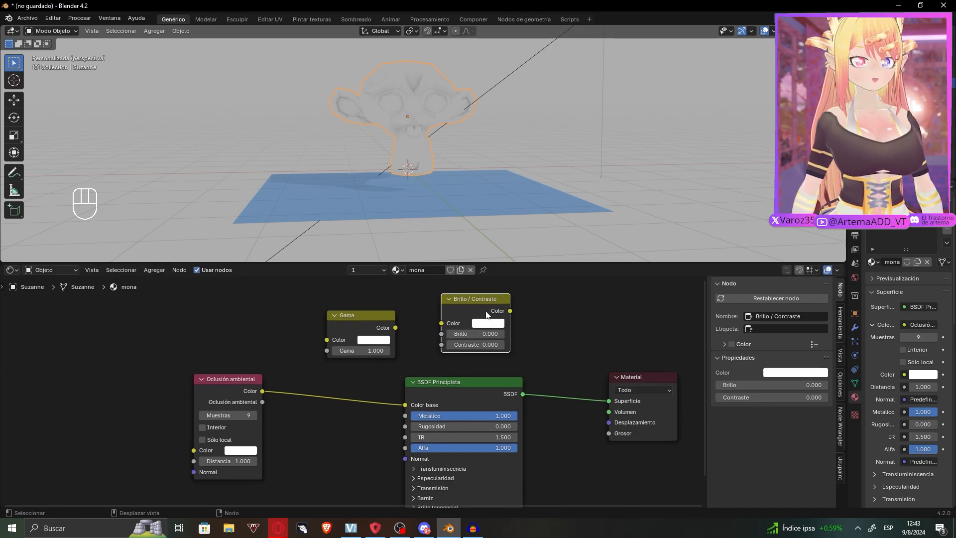
pyautogui.moveTo(475, 301); pyautogui.dragTo(211, 309)
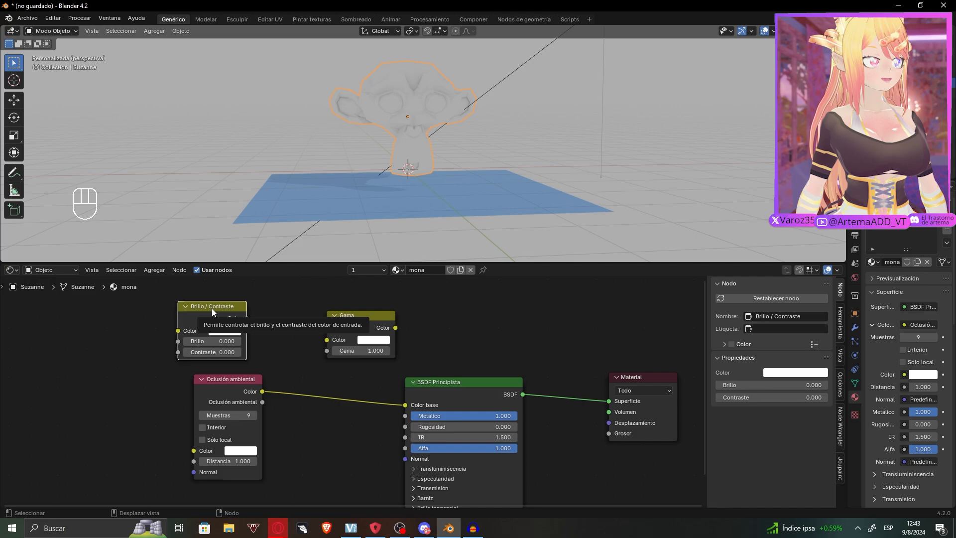
pyautogui.click(476, 366)
# - Add a Rampa de color node between Oclusión ambiental and BSDF Principista and connect its Color output to Color base
pyautogui.hotkey('shift', 'a')
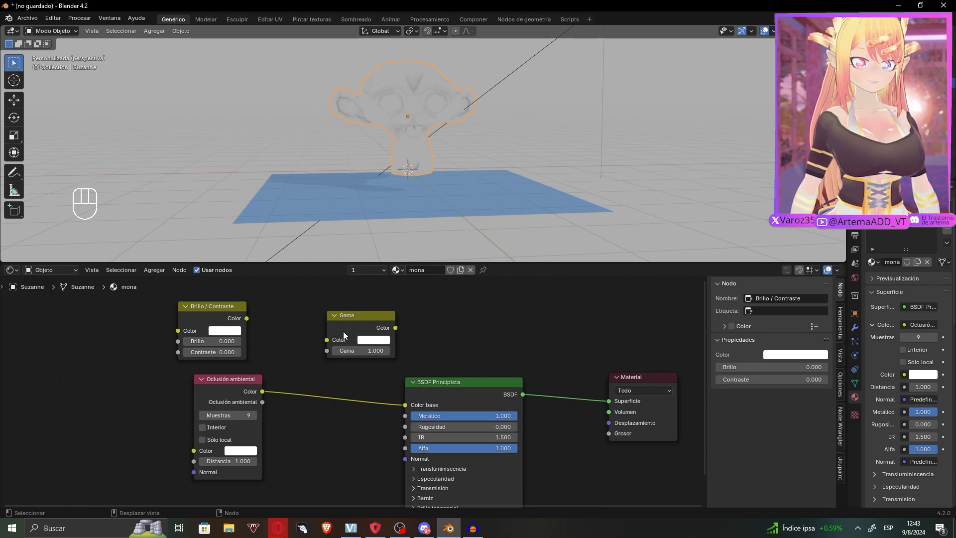
pyautogui.hotkey('shift', 'a')
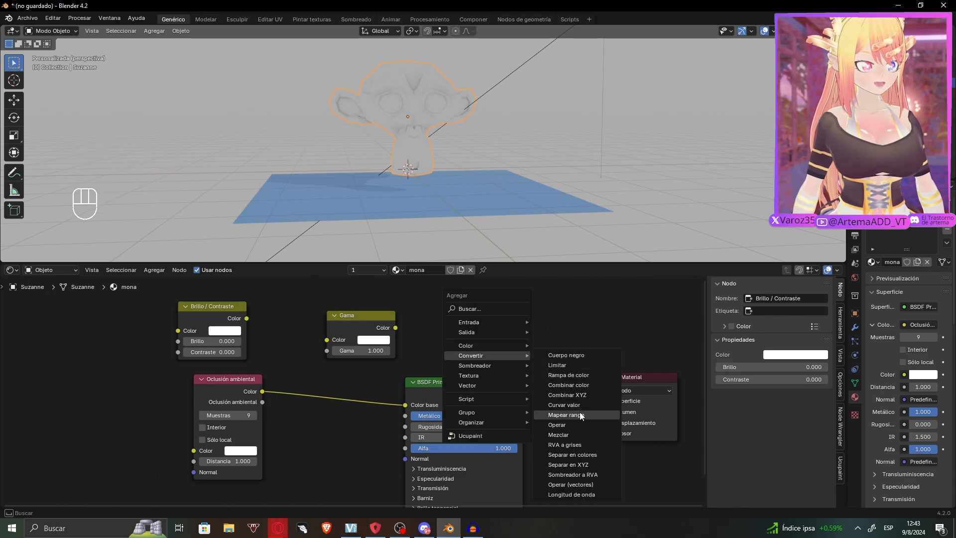
pyautogui.click(591, 377)
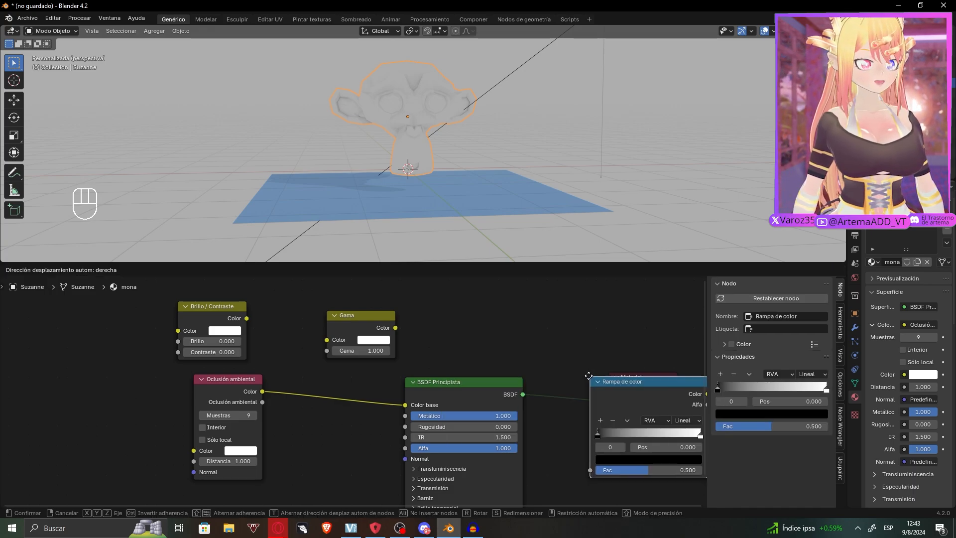
pyautogui.click(432, 313)
pyautogui.moveTo(492, 319); pyautogui.dragTo(275, 320)
pyautogui.moveTo(378, 391); pyautogui.dragTo(428, 303, button='middle')
pyautogui.moveTo(456, 363); pyautogui.dragTo(386, 373)
pyautogui.moveTo(306, 335); pyautogui.dragTo(172, 367)
pyautogui.moveTo(353, 348); pyautogui.dragTo(356, 391, button='middle')
pyautogui.moveTo(339, 305); pyautogui.dragTo(334, 392)
pyautogui.moveTo(334, 391); pyautogui.dragTo(333, 346, button='middle')
pyautogui.moveTo(380, 329); pyautogui.dragTo(458, 362)
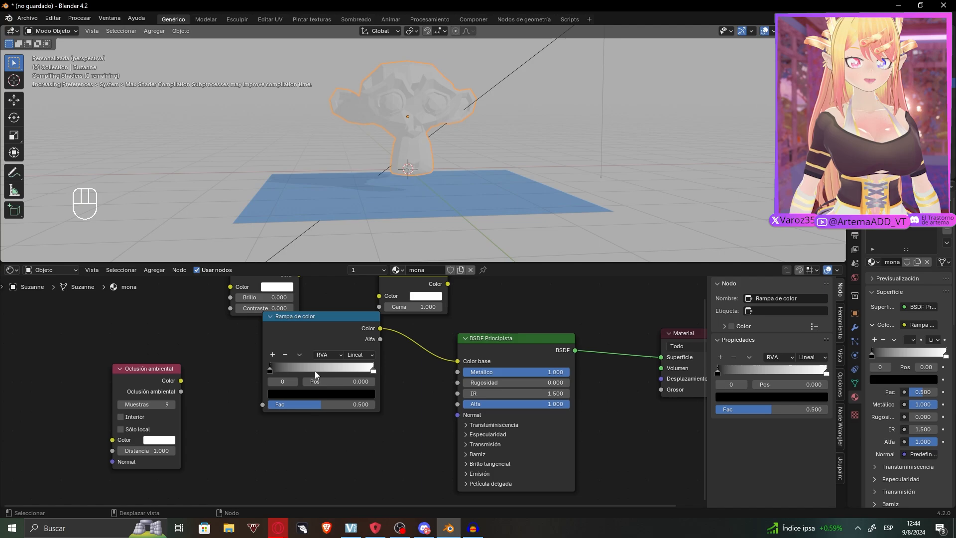
# - Set the Rampa de color node's Fac to 0.845 and move the node lower, away from Brillo / Contraste
pyautogui.moveTo(453, 149); pyautogui.dragTo(572, 157, button='middle')
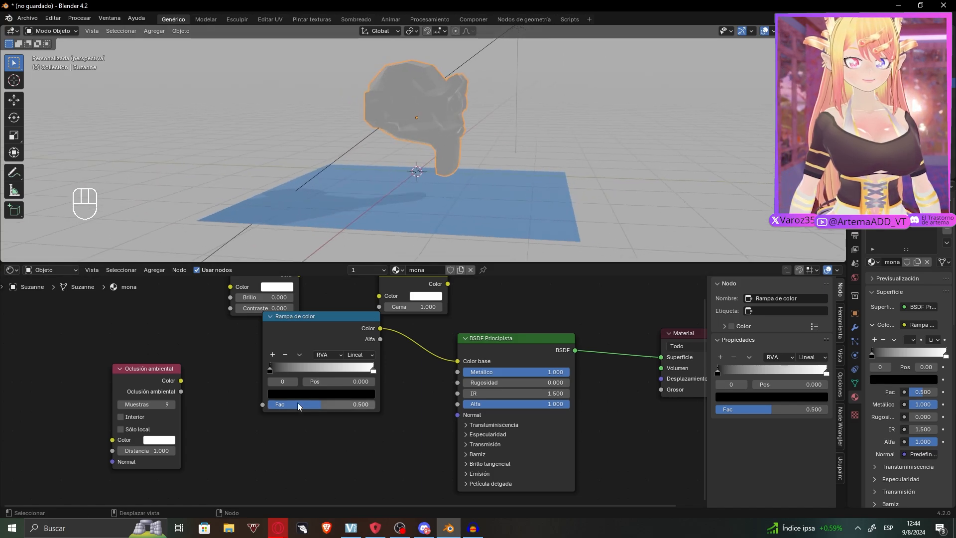
pyautogui.moveTo(297, 403); pyautogui.dragTo(323, 403)
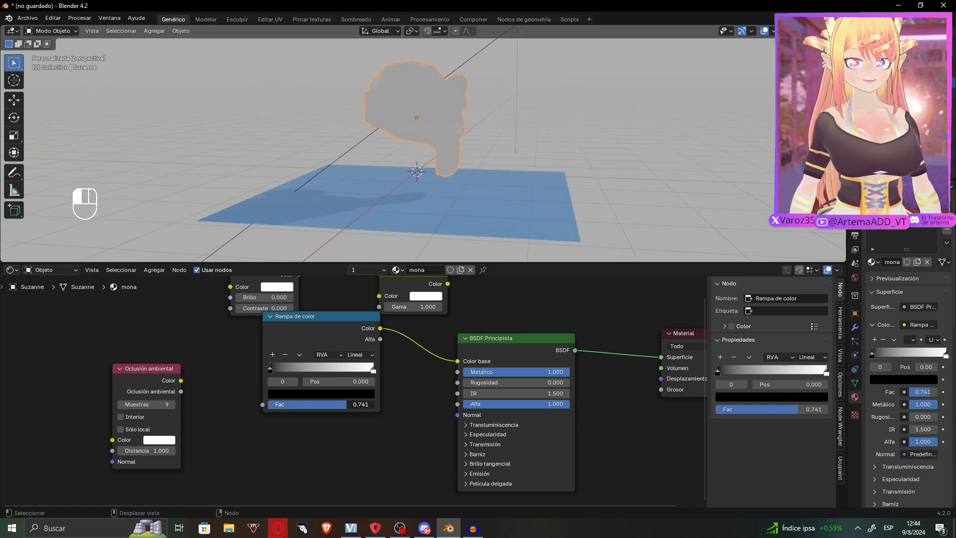
pyautogui.moveTo(336, 331); pyautogui.dragTo(294, 368)
pyautogui.moveTo(416, 372); pyautogui.dragTo(425, 411, button='middle')
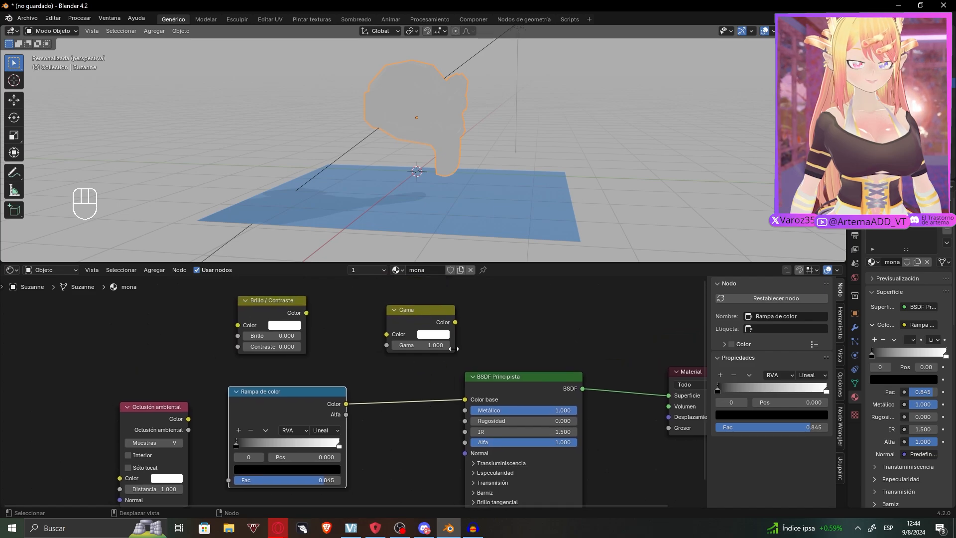
pyautogui.moveTo(591, 324)
pyautogui.mouseDown(button='middle')
pyautogui.moveTo(555, 314)
pyautogui.moveTo(590, 312)
pyautogui.mouseUp(button='middle')
pyautogui.hotkey('shift', 'a')
pyautogui.moveTo(584, 315)
pyautogui.hotkey('shift', 'a')
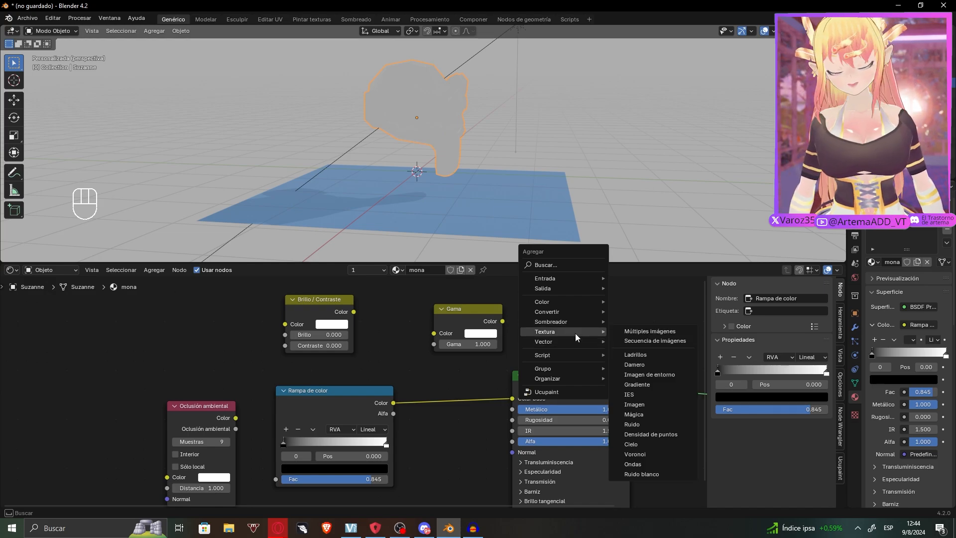
# - Delete the Oclusión ambiental, Brillo / Contraste, Gama and Rampa de color nodes together
pyautogui.moveTo(107, 461); pyautogui.dragTo(508, 305)
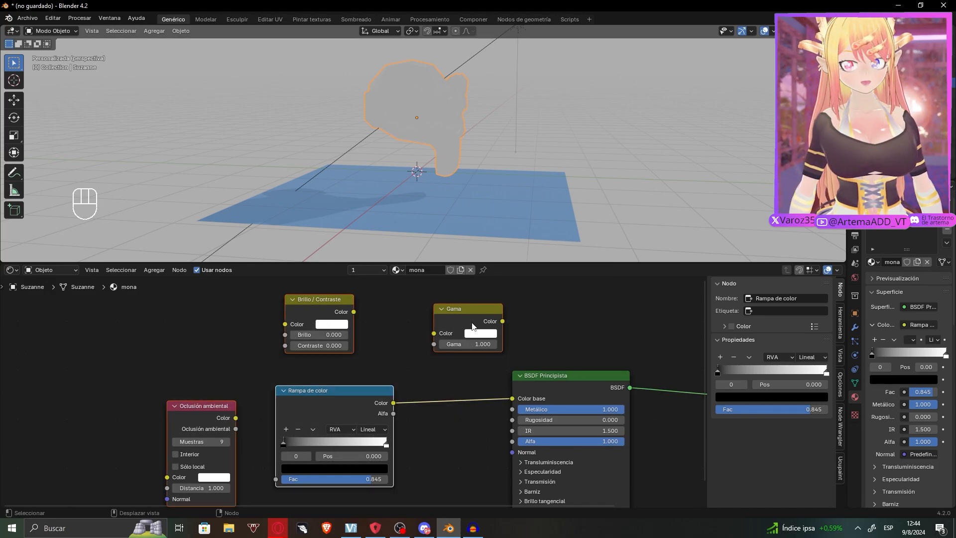
pyautogui.press('Delete')
pyautogui.moveTo(530, 310); pyautogui.dragTo(421, 494, button='middle')
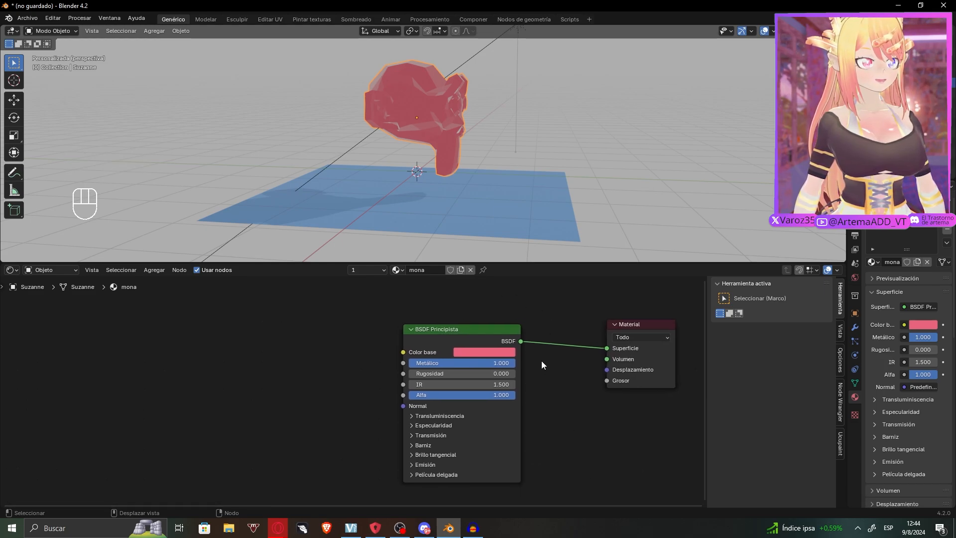
# - Add an Imagen texture node beside BSDF Principista, on its input side
pyautogui.moveTo(493, 341)
pyautogui.mouseDown(button='middle')
pyautogui.moveTo(433, 357)
pyautogui.moveTo(424, 324)
pyautogui.moveTo(588, 362)
pyautogui.moveTo(517, 329)
pyautogui.moveTo(498, 339)
pyautogui.mouseUp(button='middle')
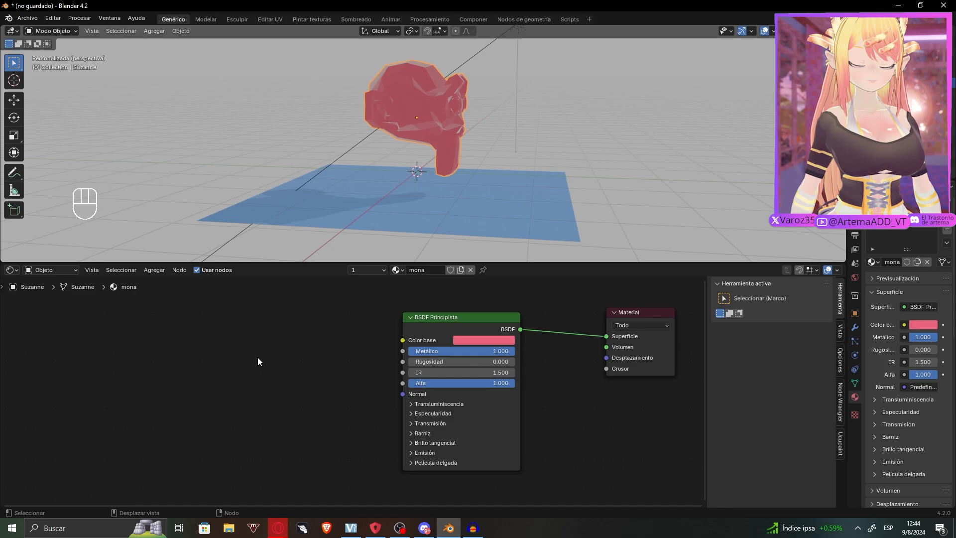
pyautogui.hotkey('shift', 'a')
pyautogui.moveTo(237, 379)
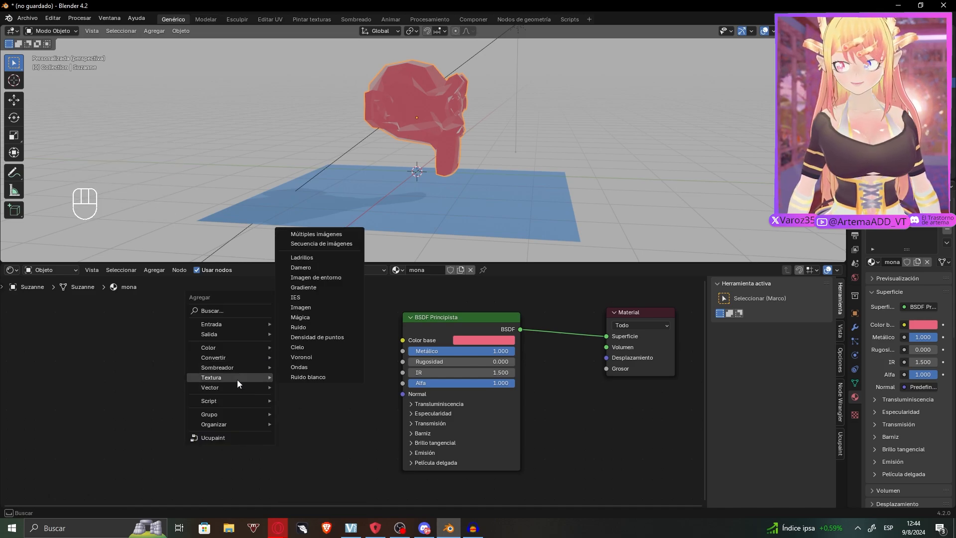
pyautogui.click(328, 306)
pyautogui.click(293, 349)
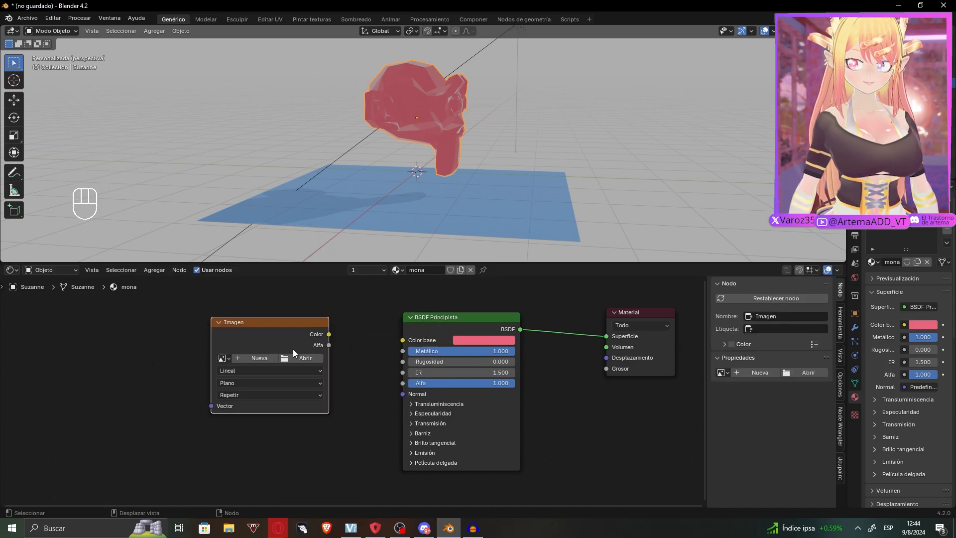
# - Add a Mapeo vector node and place it beside the Imagen node, on its input side
pyautogui.moveTo(336, 407); pyautogui.dragTo(366, 349, button='middle')
pyautogui.hotkey('shift', 'a')
pyautogui.moveTo(352, 395)
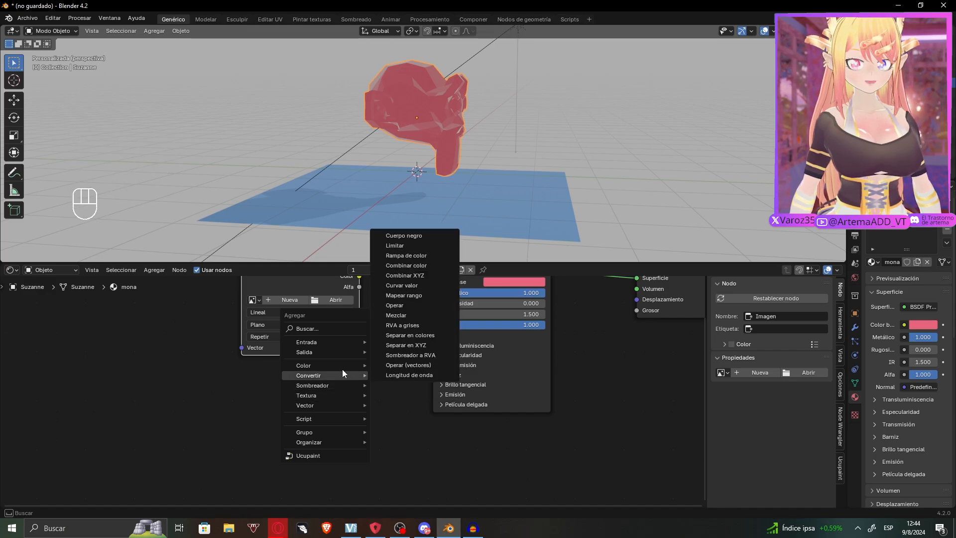
pyautogui.moveTo(342, 369)
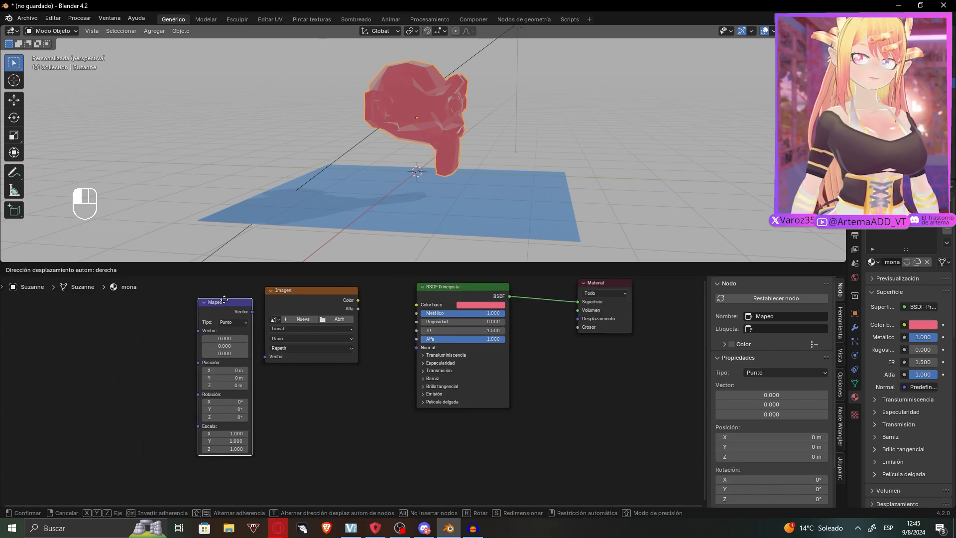
pyautogui.click(202, 297)
pyautogui.moveTo(423, 156); pyautogui.dragTo(404, 185, button='middle')
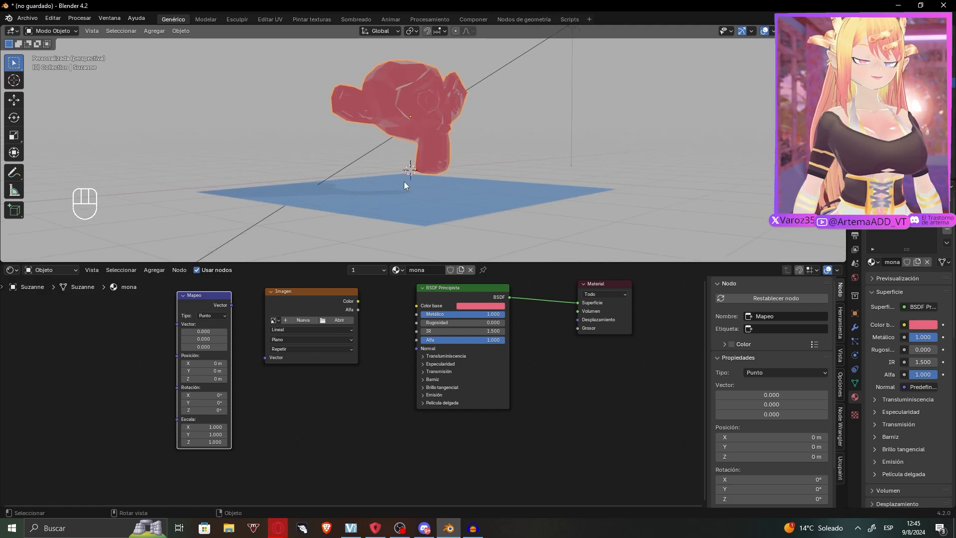
pyautogui.moveTo(190, 295)
pyautogui.mouseDown()
pyautogui.moveTo(154, 296)
pyautogui.moveTo(189, 295)
pyautogui.mouseUp()
# - Add a Normal vector node below the Imagen node and connect its Normal output to BSDF Principista's Normal input
pyautogui.moveTo(216, 305); pyautogui.dragTo(301, 372, button='middle')
pyautogui.scroll(5, 270, 336)
pyautogui.scroll(-4, 299, 371)
pyautogui.moveTo(255, 337); pyautogui.dragTo(235, 318, button='middle')
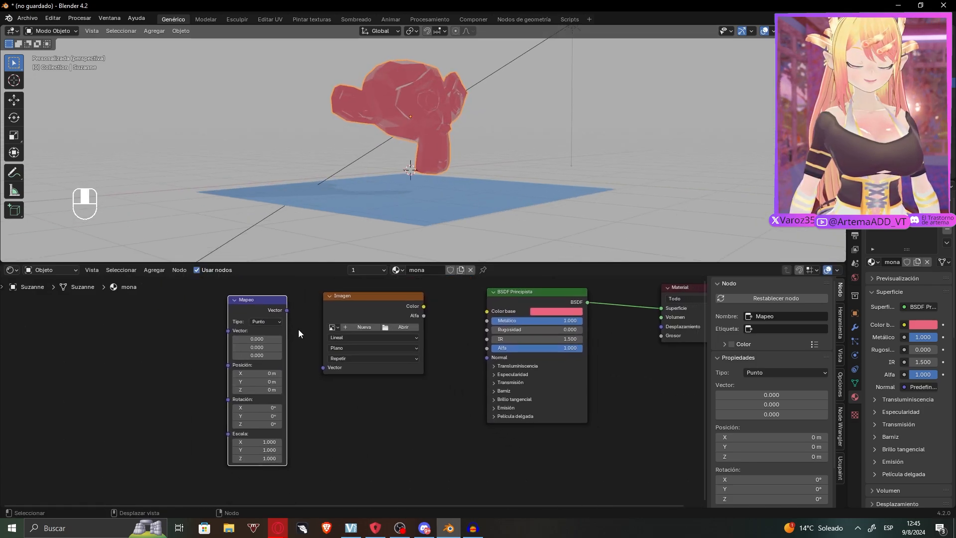
pyautogui.hotkey('shift', 'a')
pyautogui.moveTo(319, 342)
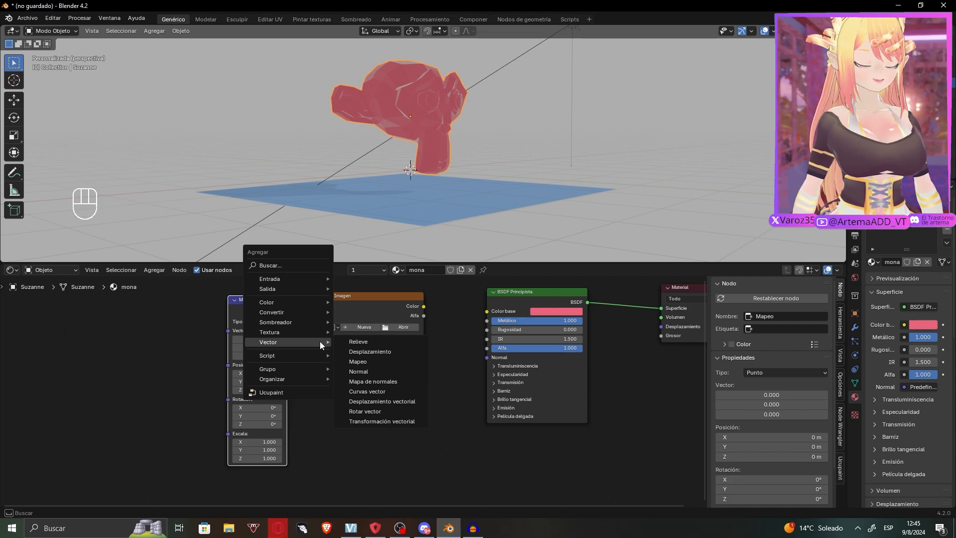
pyautogui.click(385, 370)
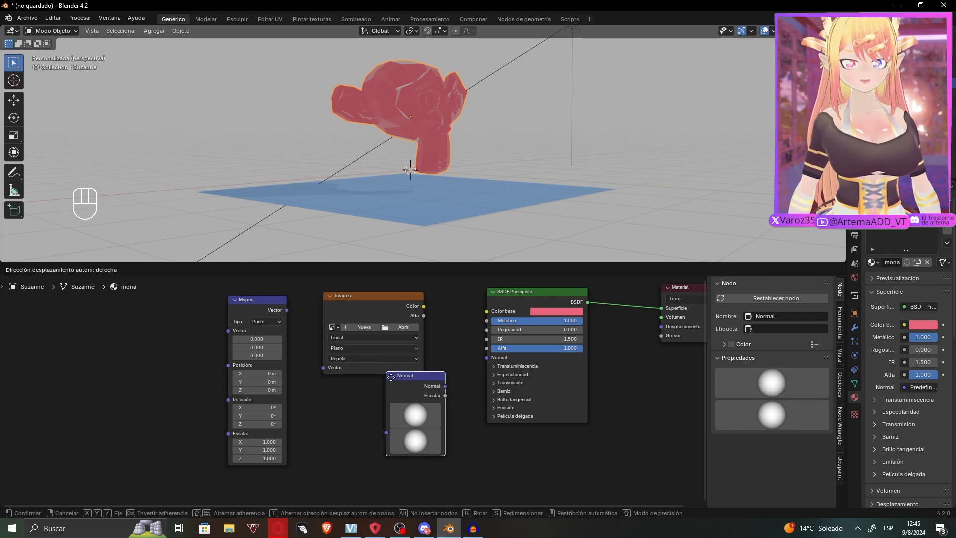
pyautogui.click(376, 399)
pyautogui.scroll(2, 377, 399)
pyautogui.moveTo(390, 400); pyautogui.dragTo(455, 330)
pyautogui.moveTo(408, 400); pyautogui.dragTo(416, 376, button='middle')
# - Try rotating the Normal node's direction sphere, inspect the monkey's shading from another angle and delete the node
pyautogui.moveTo(461, 162); pyautogui.dragTo(420, 164, button='middle')
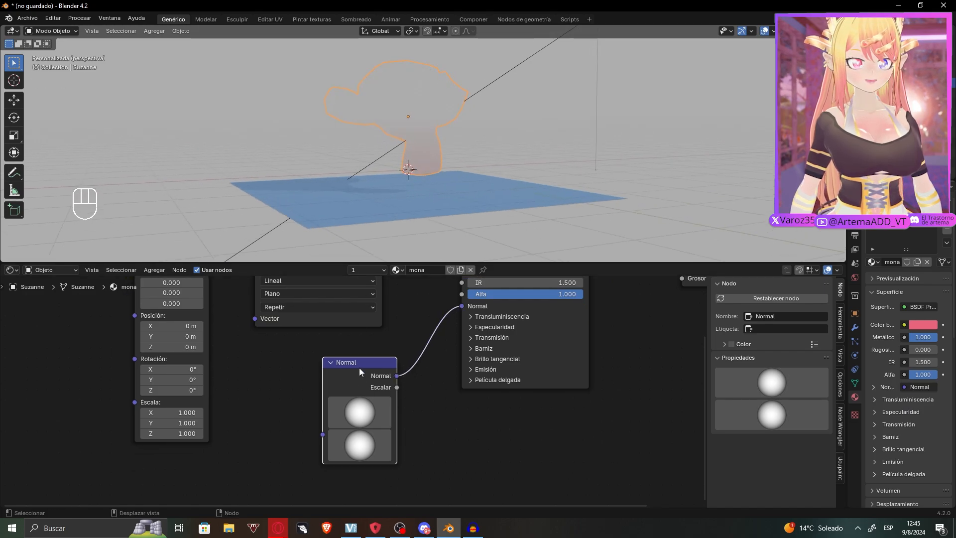
pyautogui.moveTo(362, 408)
pyautogui.mouseDown()
pyautogui.moveTo(404, 406)
pyautogui.moveTo(367, 398)
pyautogui.moveTo(361, 410)
pyautogui.mouseUp()
pyautogui.moveTo(361, 442)
pyautogui.mouseDown()
pyautogui.moveTo(301, 450)
pyautogui.moveTo(342, 455)
pyautogui.moveTo(366, 428)
pyautogui.moveTo(368, 486)
pyautogui.moveTo(390, 447)
pyautogui.moveTo(365, 413)
pyautogui.moveTo(354, 426)
pyautogui.moveTo(351, 413)
pyautogui.moveTo(394, 390)
pyautogui.mouseUp()
pyautogui.moveTo(439, 234)
pyautogui.mouseDown(button='middle')
pyautogui.moveTo(497, 170)
pyautogui.moveTo(406, 214)
pyautogui.moveTo(515, 135)
pyautogui.moveTo(609, 149)
pyautogui.moveTo(554, 163)
pyautogui.moveTo(420, 167)
pyautogui.moveTo(331, 153)
pyautogui.moveTo(434, 214)
pyautogui.mouseUp(button='middle')
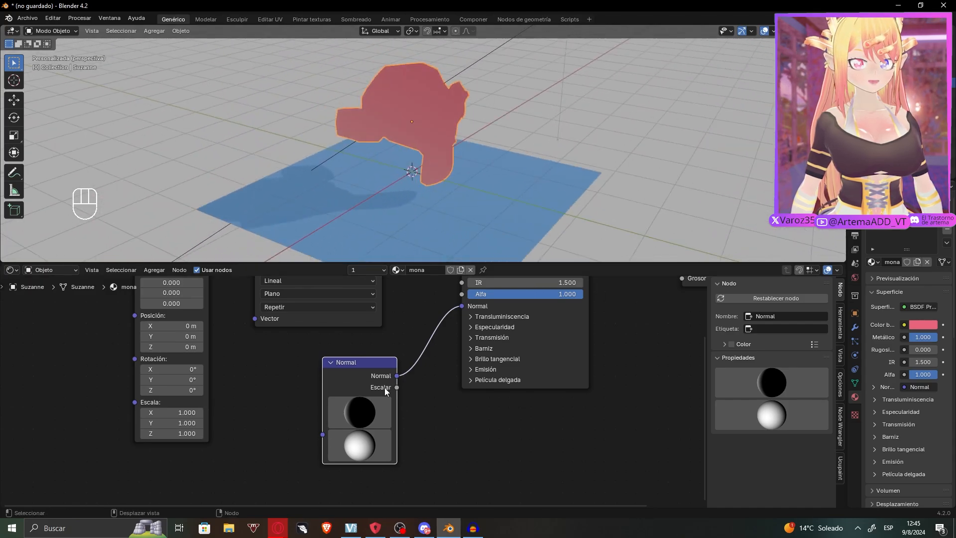
pyautogui.press('Delete')
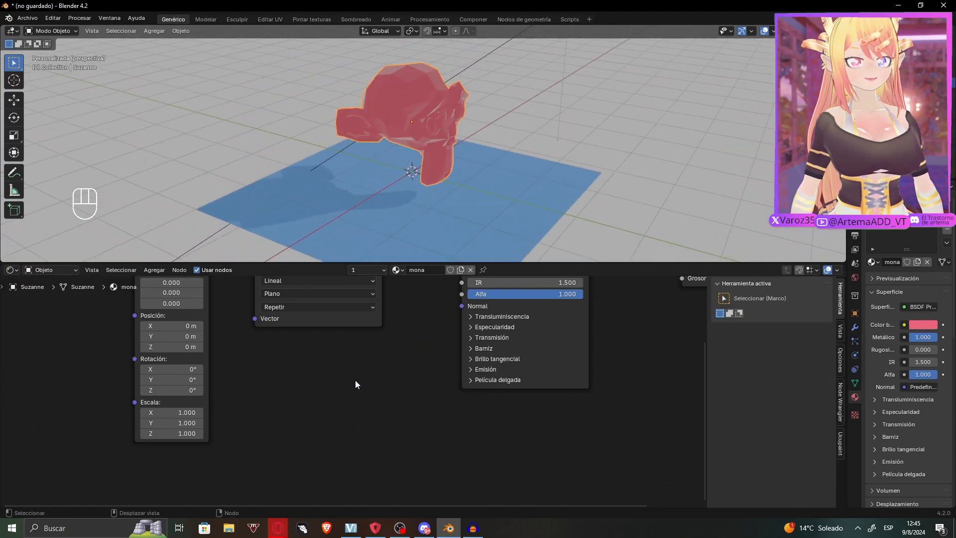
# - Try out a Cielo texture node below the Imagen node and clear all nodes except BSDF Principista and Material
pyautogui.hotkey('shift', 'a')
pyautogui.moveTo(354, 381)
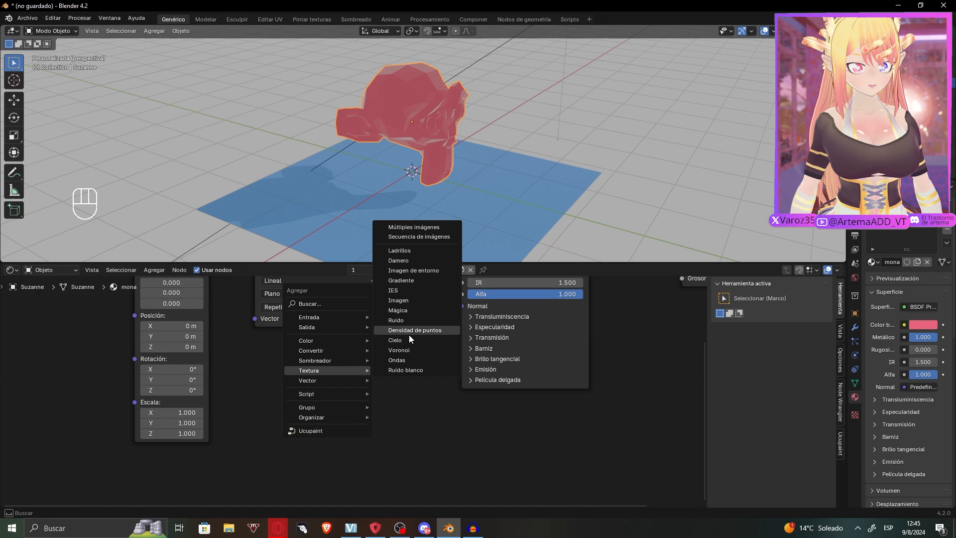
pyautogui.click(395, 340)
pyautogui.click(319, 362)
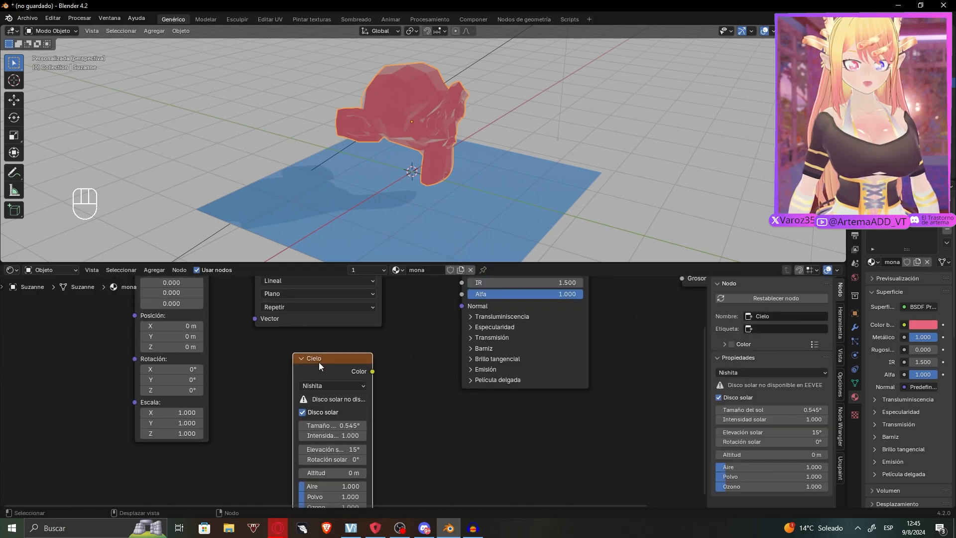
pyautogui.press('Delete')
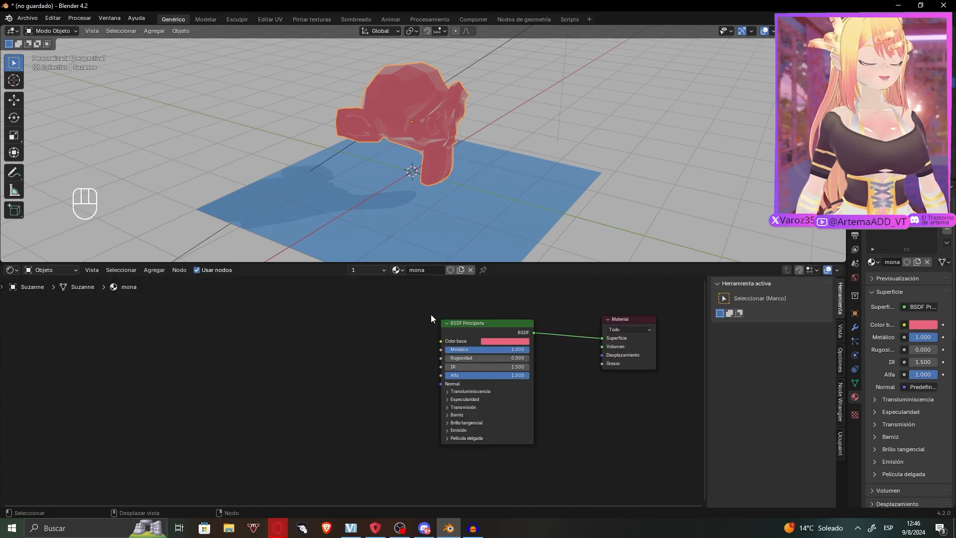
# - Insert a Mezclar sombreadores node into the link between BSDF Principista and the Material output
pyautogui.hotkey('shift', 'a')
pyautogui.moveTo(569, 339)
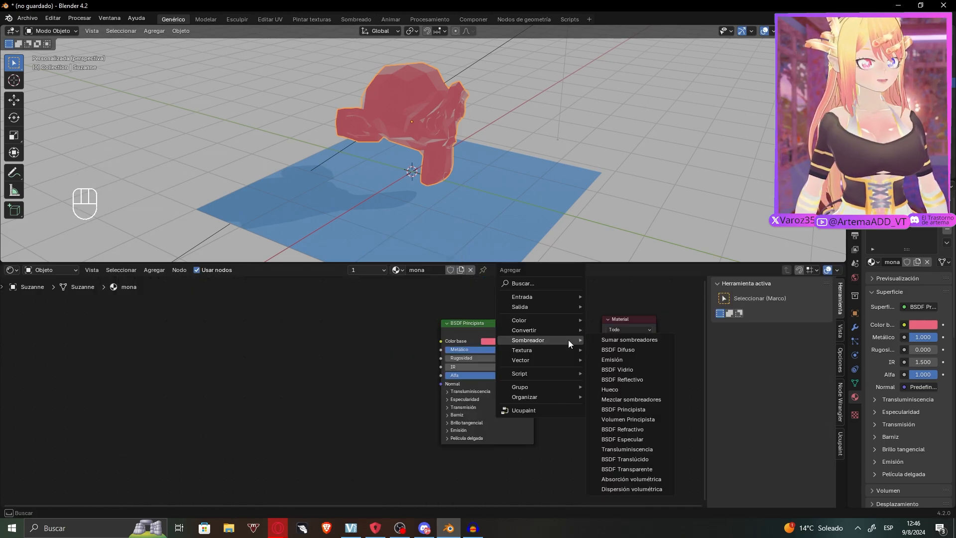
pyautogui.click(648, 397)
pyautogui.click(548, 321)
pyautogui.moveTo(596, 369); pyautogui.dragTo(545, 344, button='middle')
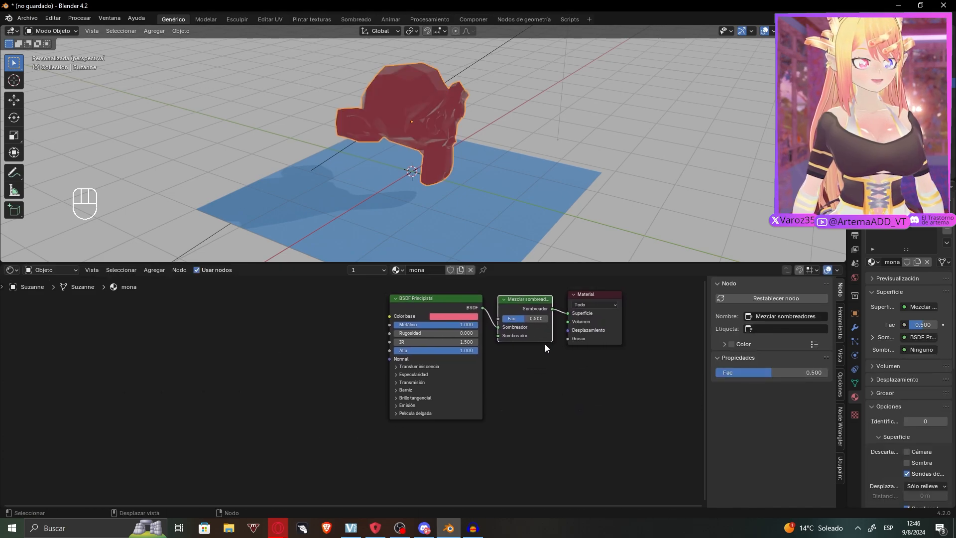
# - Move BSDF Principista away from the mix node, duplicate it below and connect the copy to the second Sombreador input
pyautogui.moveTo(436, 303); pyautogui.dragTo(419, 322, button='middle')
pyautogui.moveTo(419, 325); pyautogui.dragTo(349, 303)
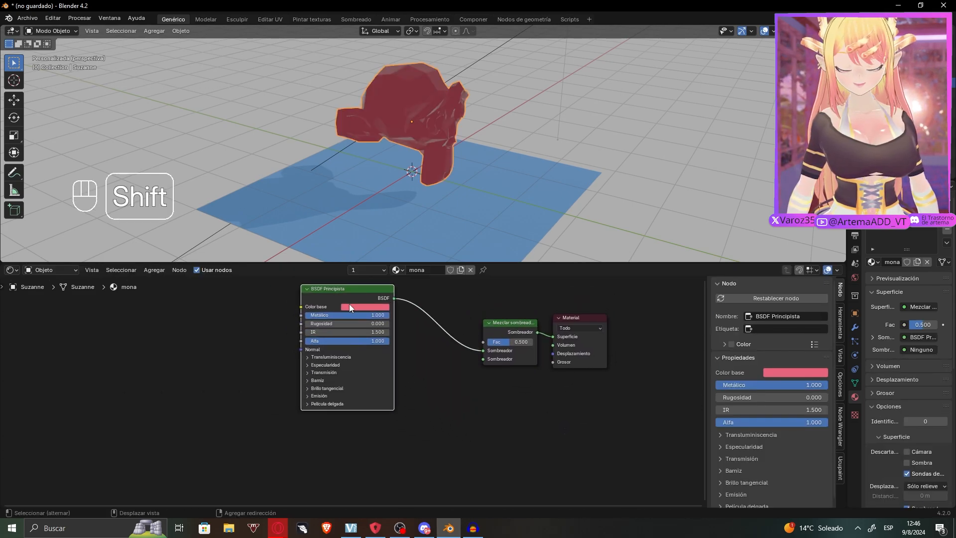
pyautogui.hotkey('shift', 'd')
pyautogui.click(356, 438)
pyautogui.moveTo(398, 431); pyautogui.dragTo(483, 358)
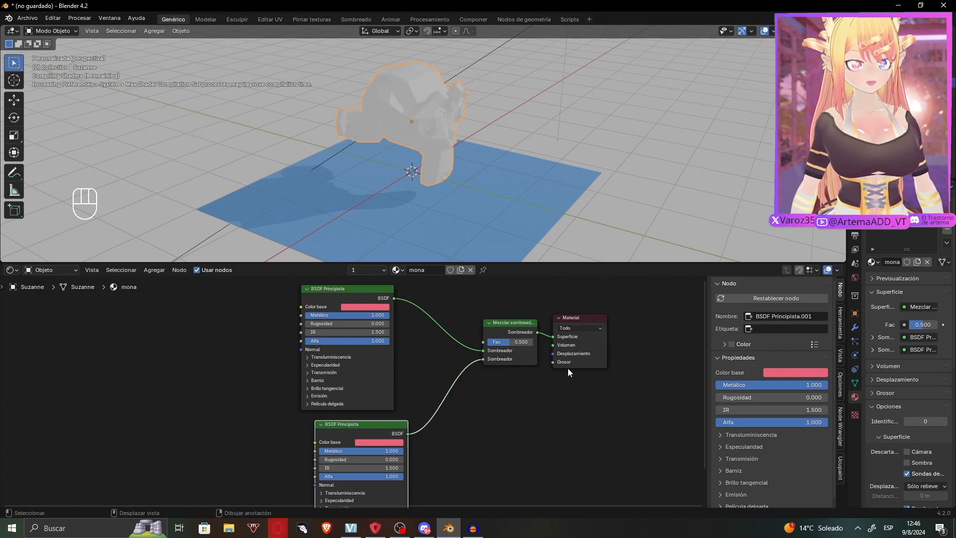
pyautogui.moveTo(535, 364); pyautogui.dragTo(558, 374, button='middle')
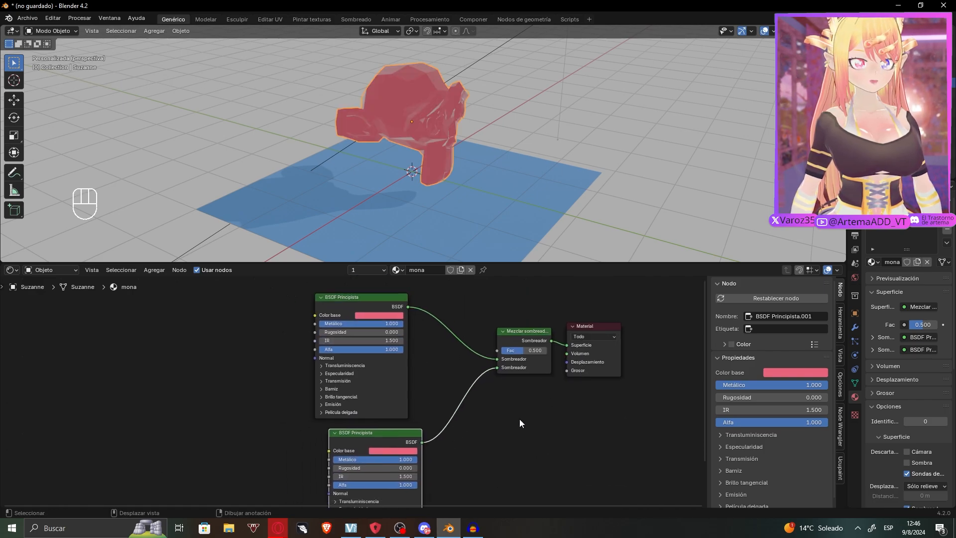
# - Set the duplicated BSDF Principista's base color to pale lavender and spread out the connected nodes
pyautogui.click(407, 449)
pyautogui.moveTo(425, 366)
pyautogui.mouseDown()
pyautogui.moveTo(403, 349)
pyautogui.moveTo(411, 359)
pyautogui.mouseUp()
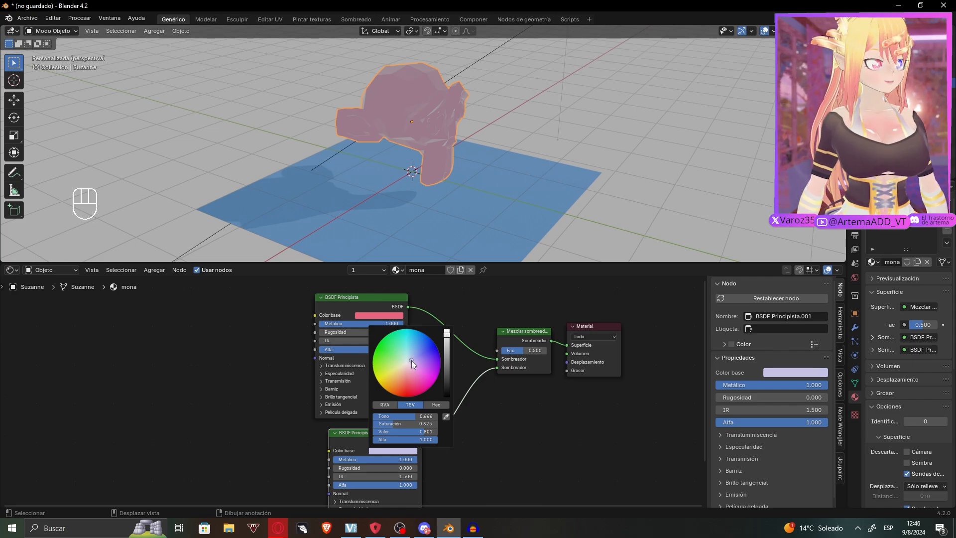
pyautogui.moveTo(514, 338); pyautogui.dragTo(486, 354)
pyautogui.moveTo(407, 349); pyautogui.dragTo(419, 360, button='middle')
pyautogui.moveTo(398, 312)
pyautogui.mouseDown()
pyautogui.moveTo(437, 308)
pyautogui.moveTo(410, 304)
pyautogui.mouseUp()
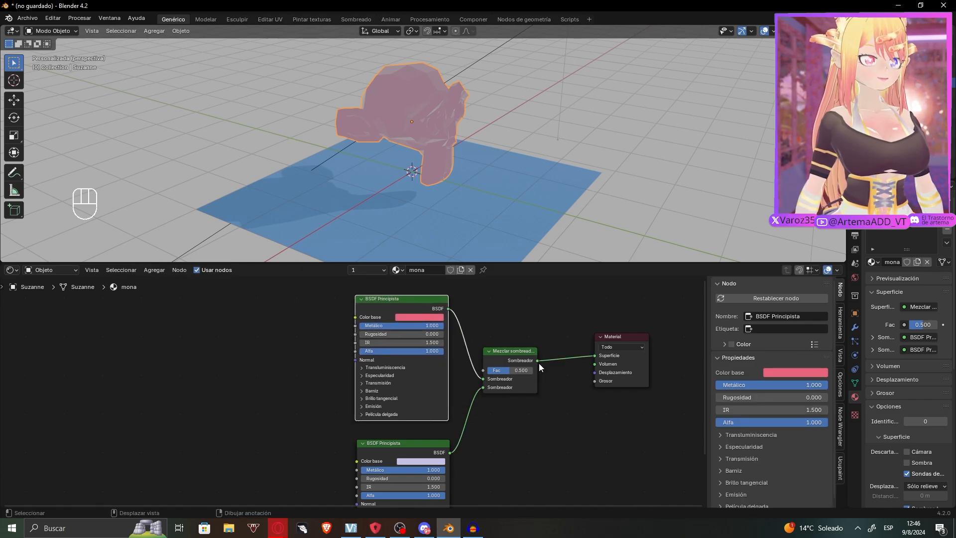
# - Delete the pink BSDF Principista node and place a BSDF Difuso shader in its spot
pyautogui.press('Delete')
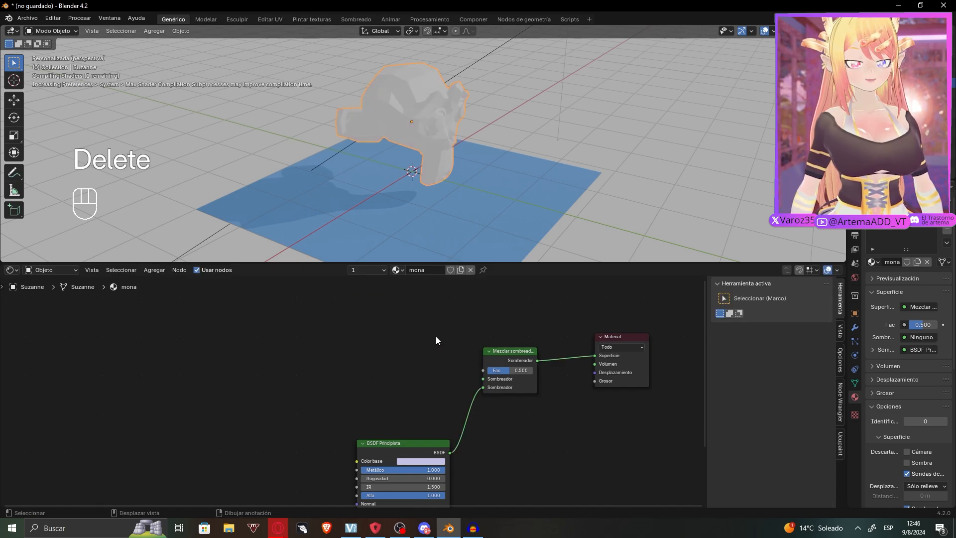
pyautogui.hotkey('shift', 'a')
pyautogui.moveTo(435, 336)
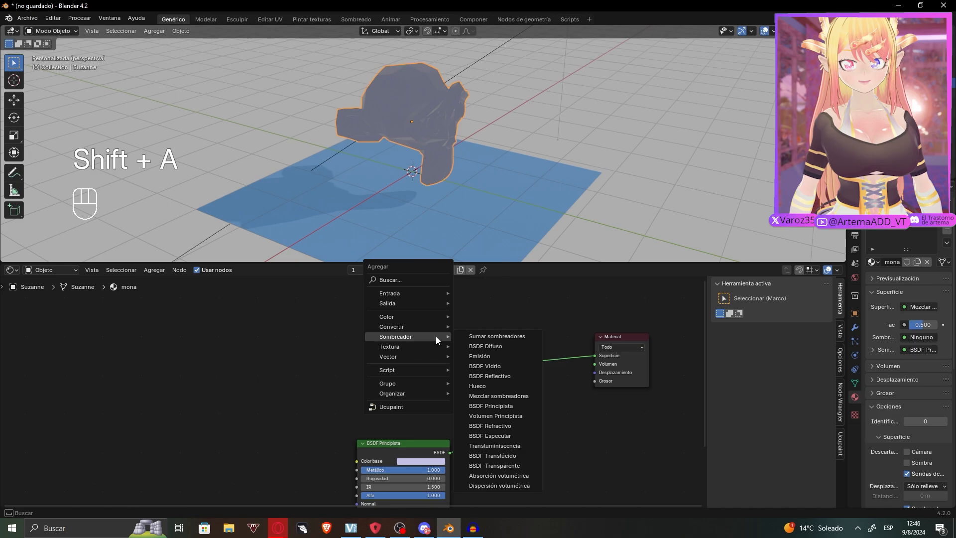
pyautogui.click(490, 346)
pyautogui.click(371, 337)
# - Add a BSDF Refractivo shader below BSDF Difuso and delete the lavender BSDF Principista
pyautogui.hotkey('shift', 'a')
pyautogui.moveTo(462, 323)
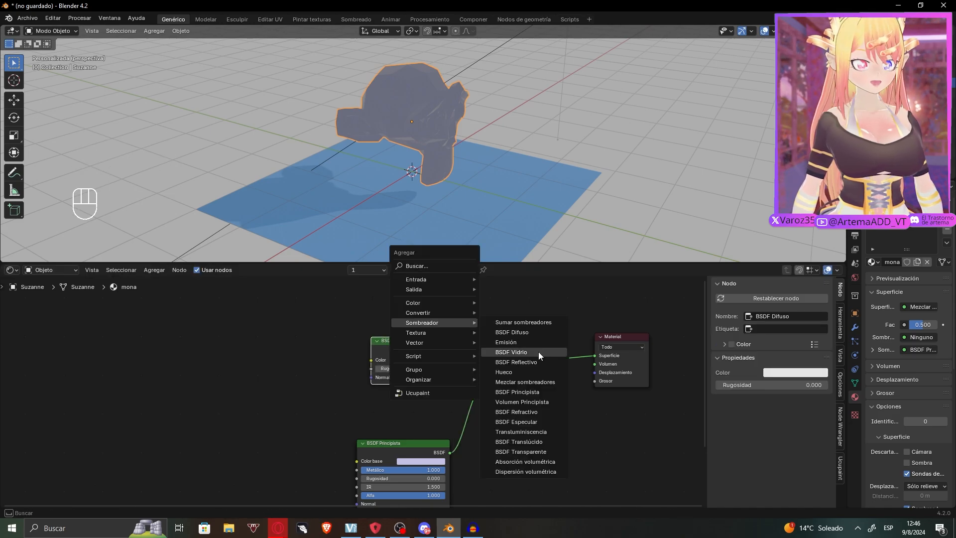
pyautogui.click(548, 416)
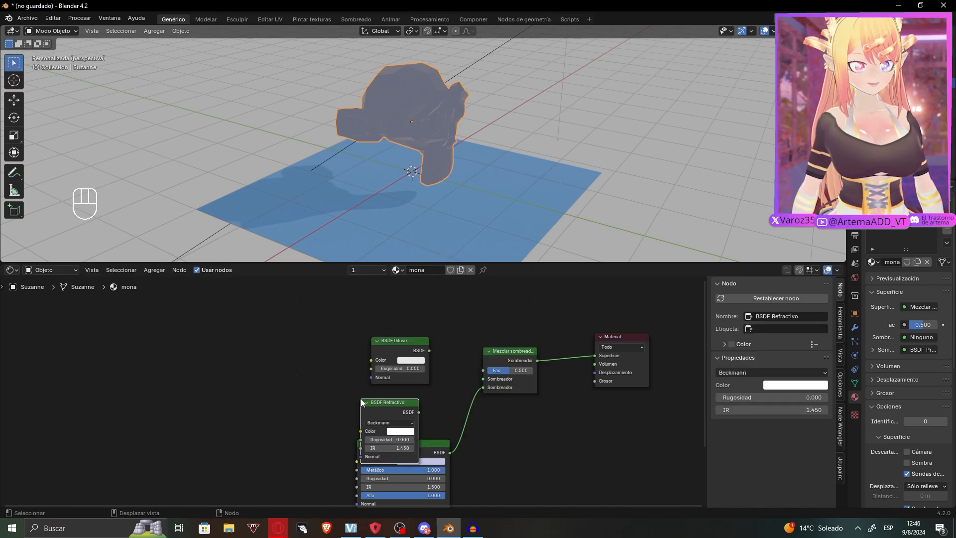
pyautogui.click(361, 398)
pyautogui.click(423, 409)
pyautogui.press('Delete')
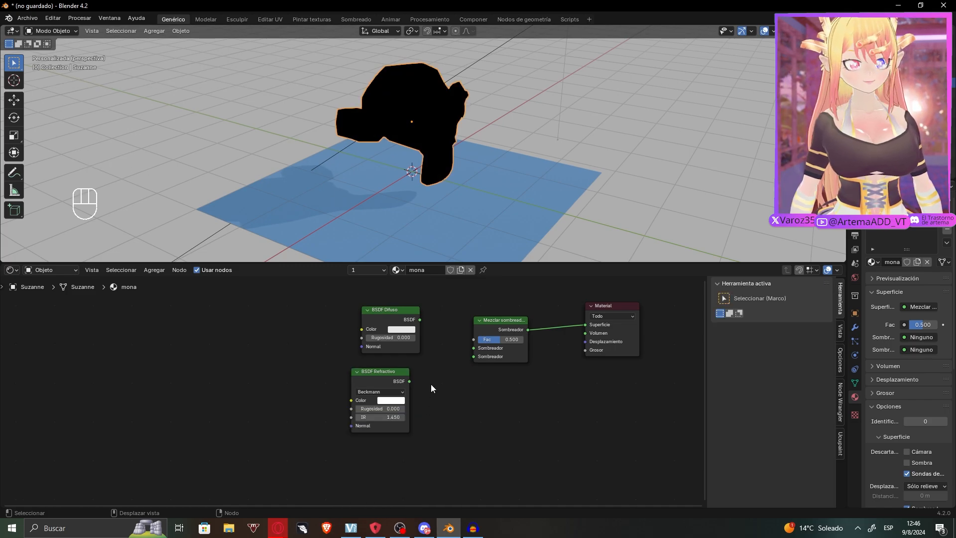
# - Connect BSDF Difuso to the mix node's first Sombreador input and BSDF Refractivo to the second, and enlarge the node editor
pyautogui.moveTo(410, 380); pyautogui.dragTo(474, 357)
pyautogui.moveTo(420, 319); pyautogui.dragTo(474, 348)
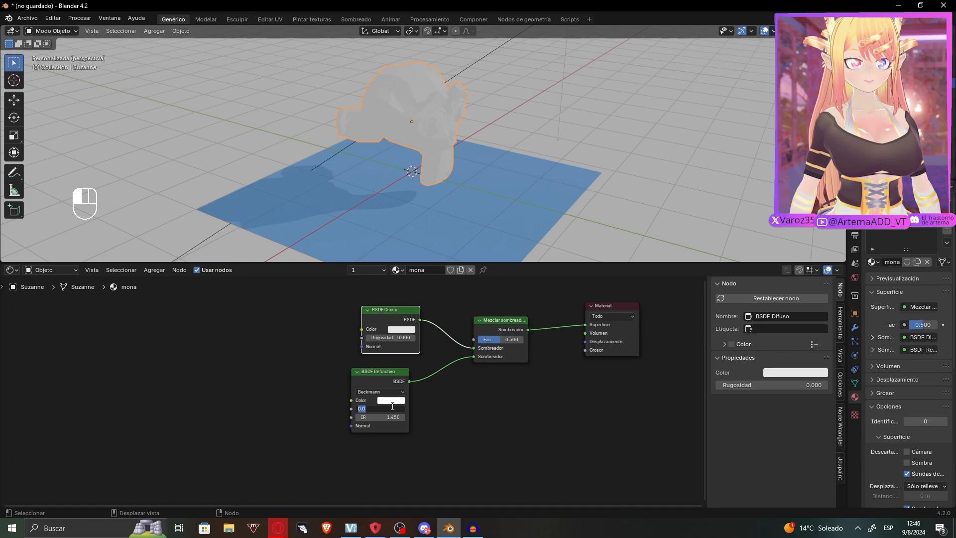
pyautogui.moveTo(380, 409)
pyautogui.mouseDown()
pyautogui.moveTo(392, 410)
pyautogui.moveTo(362, 410)
pyautogui.mouseUp()
pyautogui.moveTo(411, 402); pyautogui.dragTo(353, 424, button='middle')
pyautogui.moveTo(509, 264); pyautogui.dragTo(518, 213)
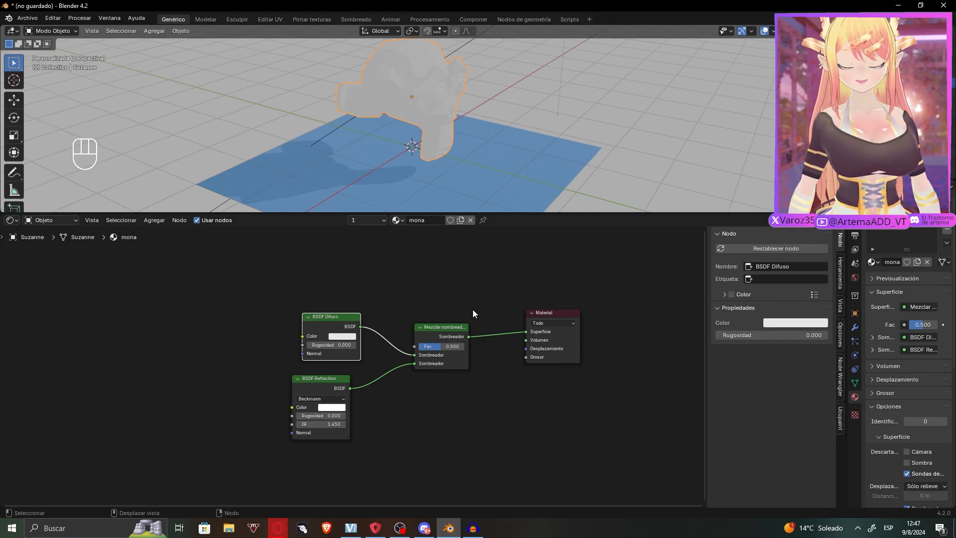
# - Review the available Sombreador nodes and delete the mix, diffuse and refraction shaders, keeping only the Material output
pyautogui.moveTo(475, 312); pyautogui.dragTo(424, 357, button='middle')
pyautogui.hotkey('shift', 'a')
pyautogui.moveTo(422, 311)
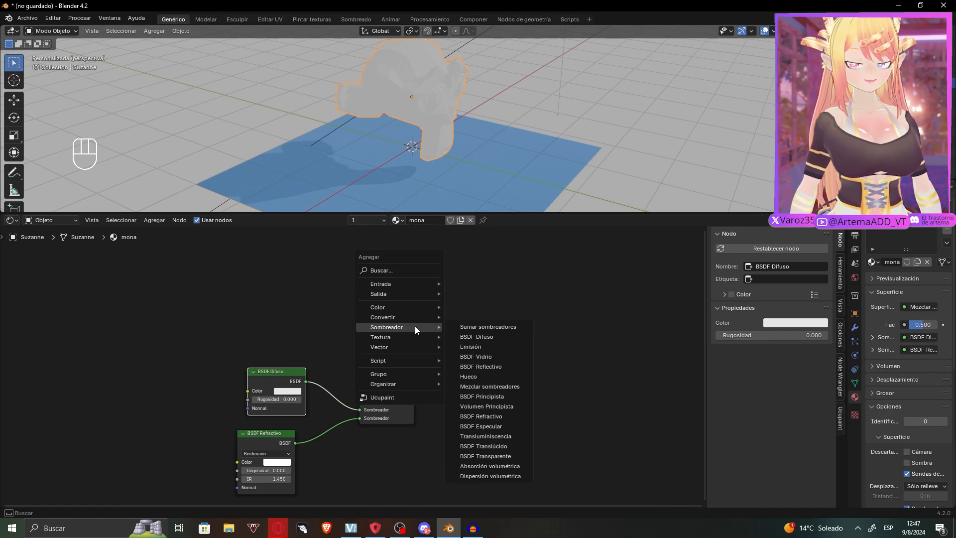
pyautogui.moveTo(177, 478); pyautogui.dragTo(409, 377)
pyautogui.press('Delete')
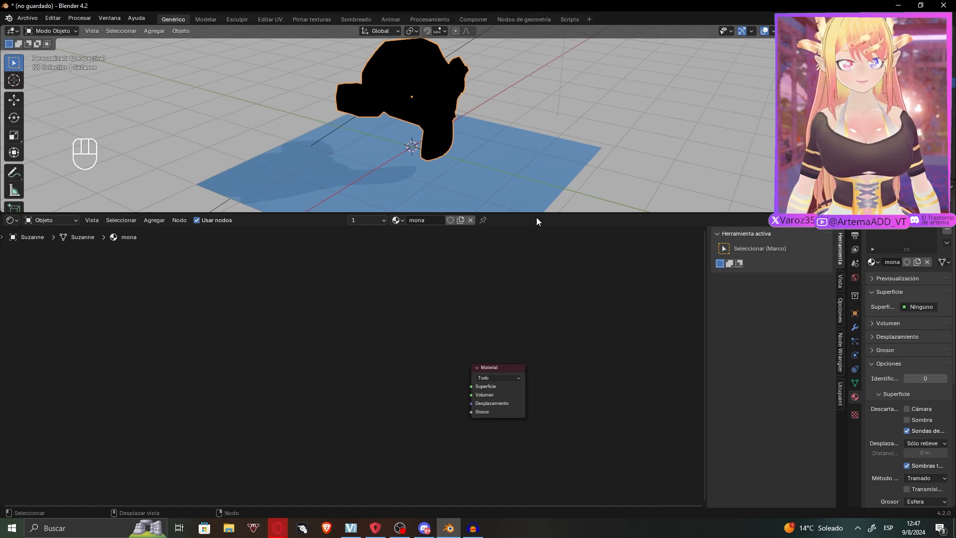
# - Enlarge the 3D viewport, delete the monkey and select everything left in the scene
pyautogui.moveTo(537, 214); pyautogui.dragTo(542, 395)
pyautogui.moveTo(425, 211); pyautogui.dragTo(365, 193, button='middle')
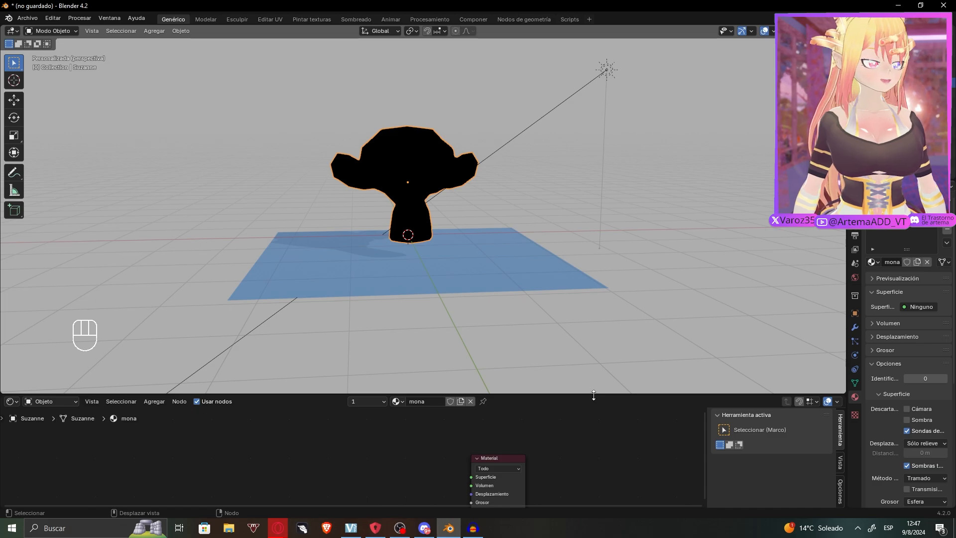
pyautogui.press('Delete')
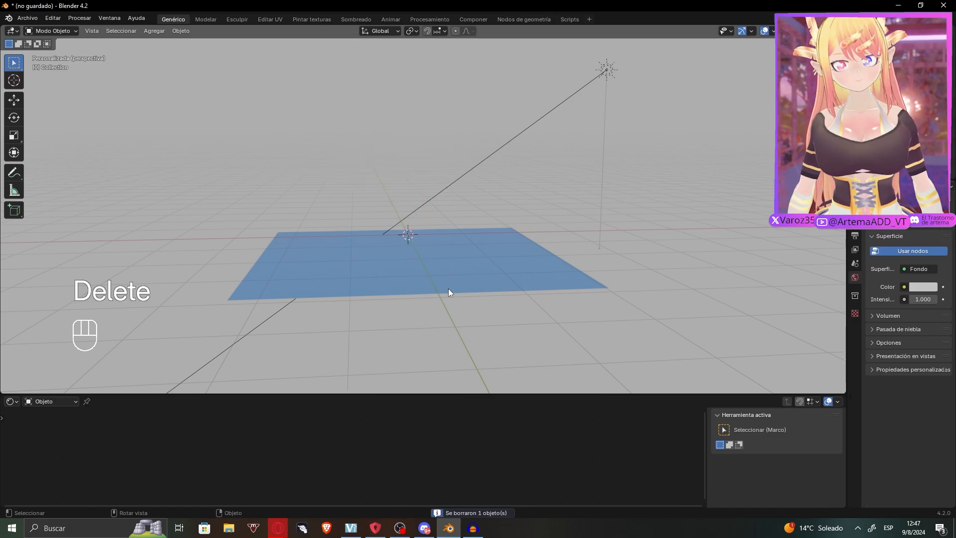
pyautogui.press('a')
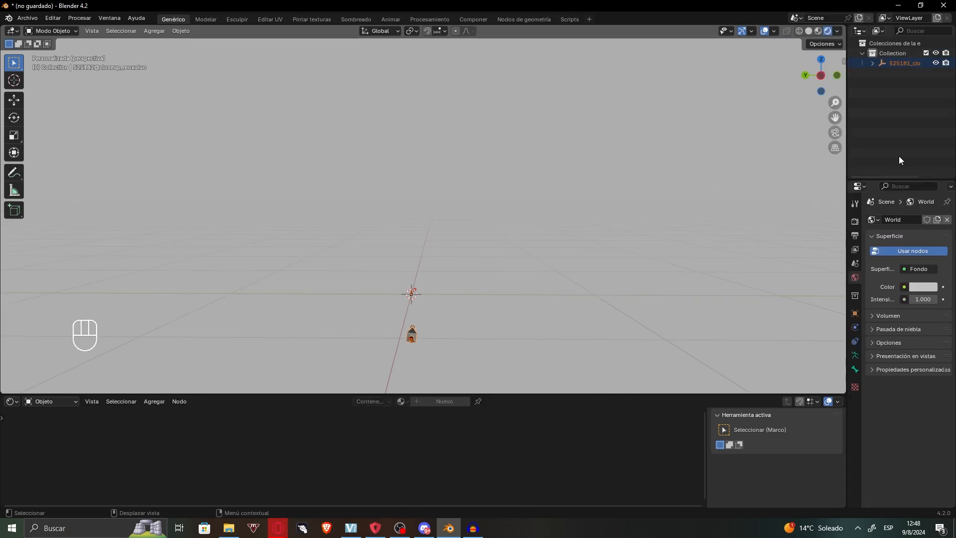
# - Scale the imported character model up in two passes until it fills the viewport
pyautogui.press('s')
pyautogui.click(193, 181)
pyautogui.scroll(-4, 192, 181)
pyautogui.press('s')
pyautogui.click(200, 87)
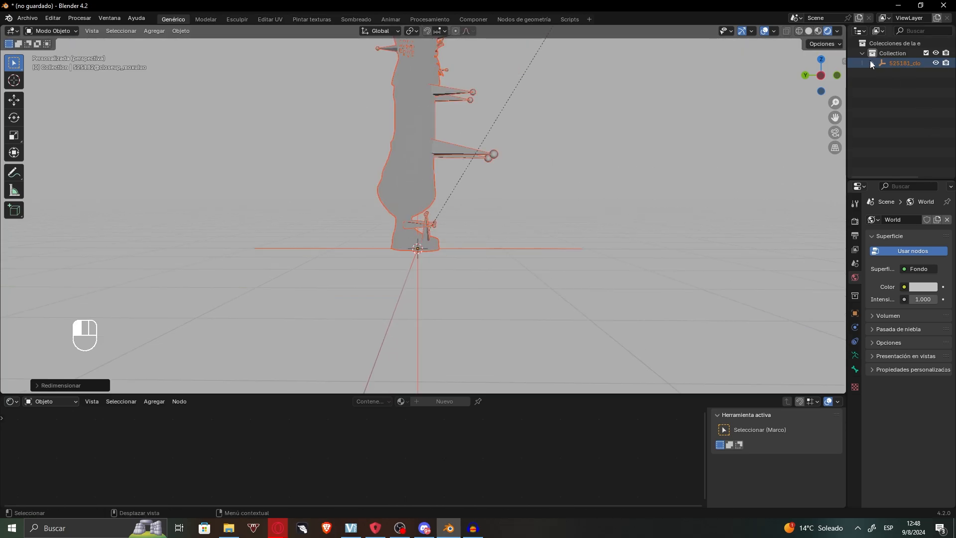
# - Expand the imported model's hierarchy in the outliner down to the children of WY
pyautogui.click(872, 63)
pyautogui.click(882, 83)
pyautogui.click(543, 128)
# - Try to duplicate the character's body mesh beside the original
pyautogui.moveTo(538, 128); pyautogui.dragTo(428, 135, button='middle')
pyautogui.click(428, 136)
pyautogui.hotkey('shift', 'd')
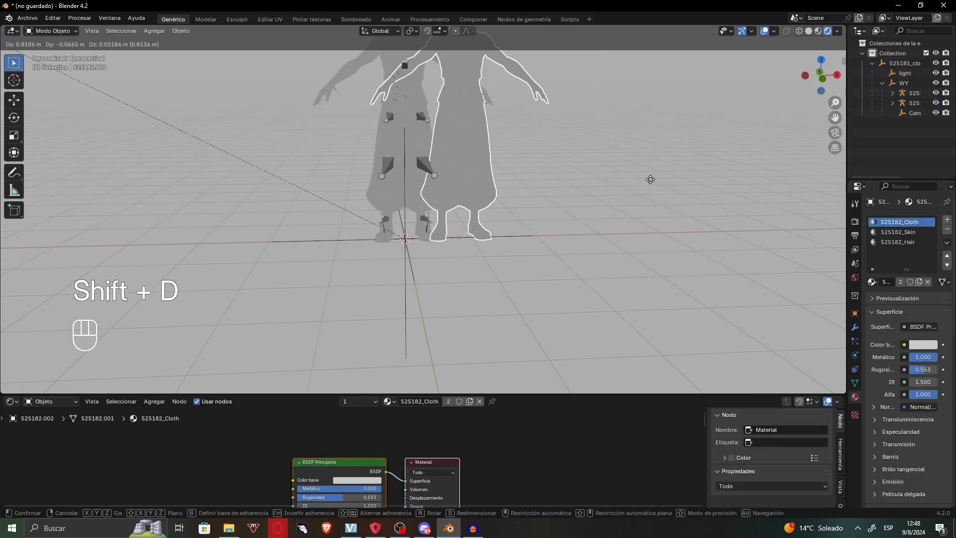
pyautogui.rightClick(650, 179)
# - Widen the outliner, expand the two armatures inside WY and delete the 525182@closeup_moxuluo armature
pyautogui.moveTo(847, 92); pyautogui.dragTo(590, 99)
pyautogui.click(635, 103)
pyautogui.click(635, 94)
pyautogui.click(687, 123)
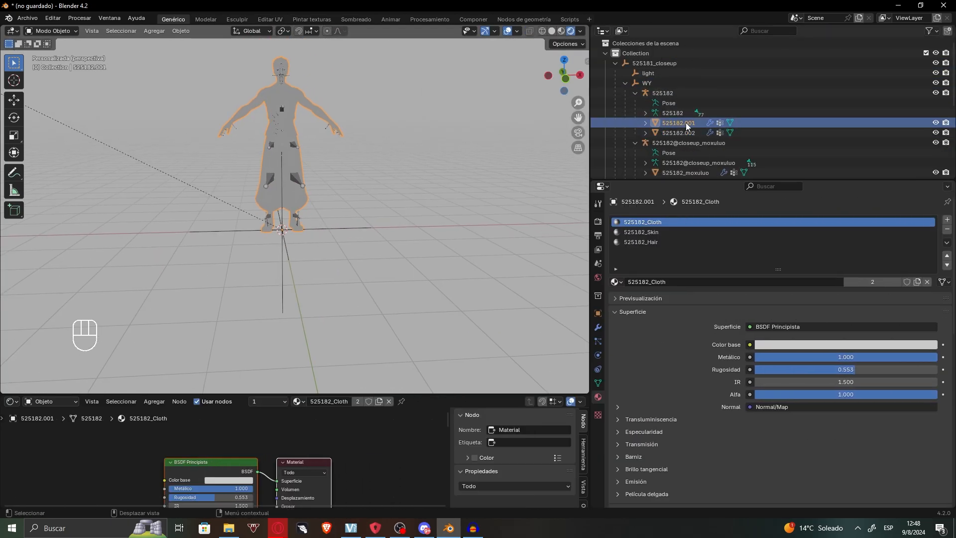
pyautogui.click(672, 93)
pyautogui.click(697, 143)
pyautogui.press('g')
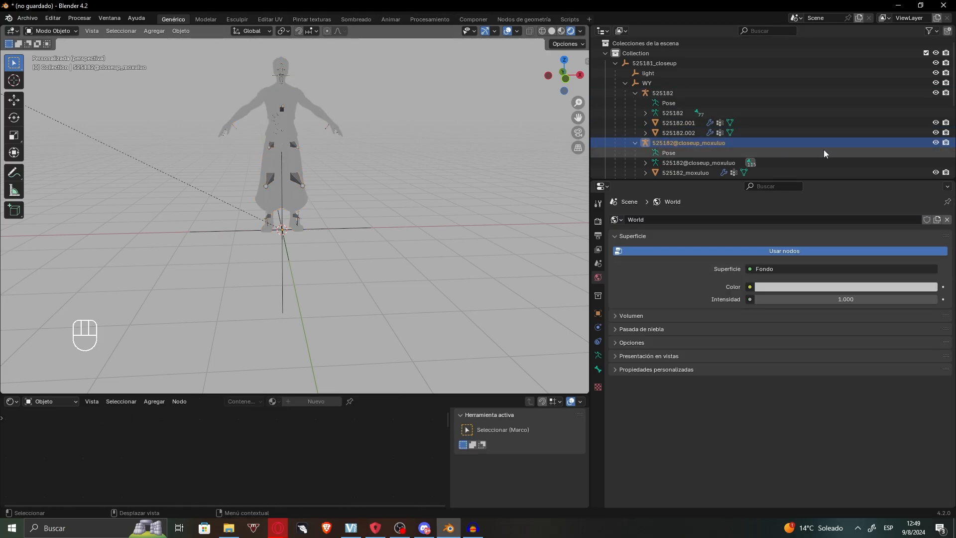
pyautogui.press('Delete')
# - Delete all leftover objects listed below the Camera empty, including the Bip001 finger empties
pyautogui.click(673, 172)
pyautogui.keyDown('shift'); pyautogui.click(673, 152); pyautogui.keyUp('shift')
pyautogui.press('Delete')
pyautogui.click(668, 172)
pyautogui.keyDown('shift'); pyautogui.click(672, 152); pyautogui.keyUp('shift')
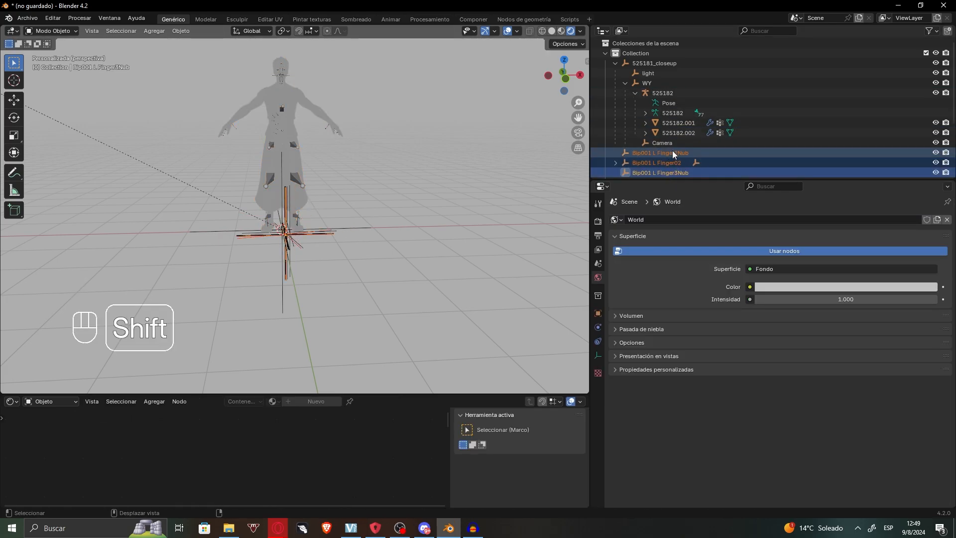
pyautogui.press('Delete')
pyautogui.click(655, 154)
pyautogui.scroll(-4, 662, 154)
pyautogui.keyDown('shift'); pyautogui.click(693, 170); pyautogui.keyUp('shift')
pyautogui.press('Delete')
pyautogui.click(670, 104)
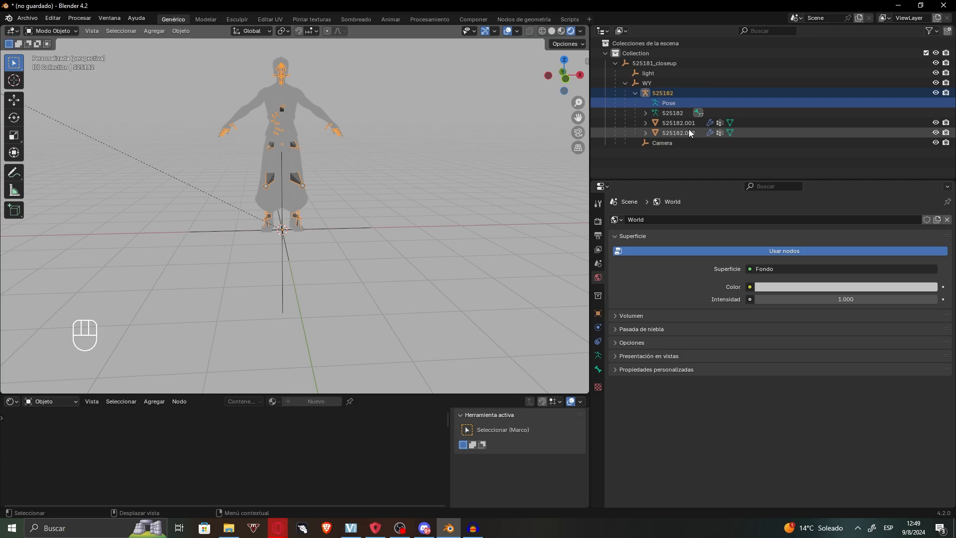
pyautogui.click(676, 114)
pyautogui.press('g')
pyautogui.rightClick(384, 226)
# - Create a new collection and move the 525182 armature into it, out of the WY hierarchy
pyautogui.click(660, 95)
pyautogui.moveTo(666, 94); pyautogui.dragTo(647, 55)
pyautogui.rightClick(645, 154)
pyautogui.click(644, 154)
pyautogui.moveTo(647, 95); pyautogui.dragTo(651, 153)
# - Delete the 525182 armature from Colección 2
pyautogui.click(655, 123)
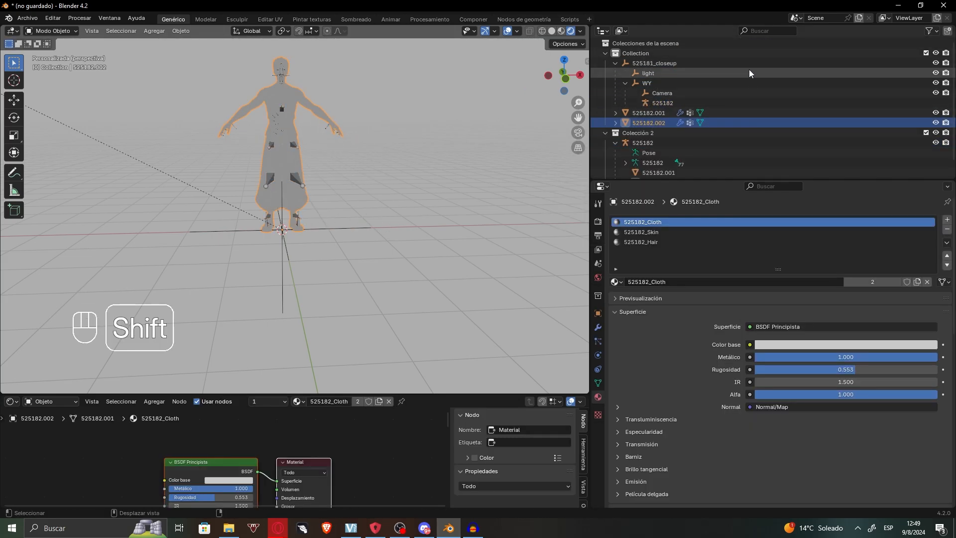
pyautogui.keyDown('shift'); pyautogui.click(746, 54); pyautogui.keyUp('shift')
pyautogui.click(746, 53)
pyautogui.click(649, 143)
pyautogui.press('Delete')
pyautogui.click(294, 217)
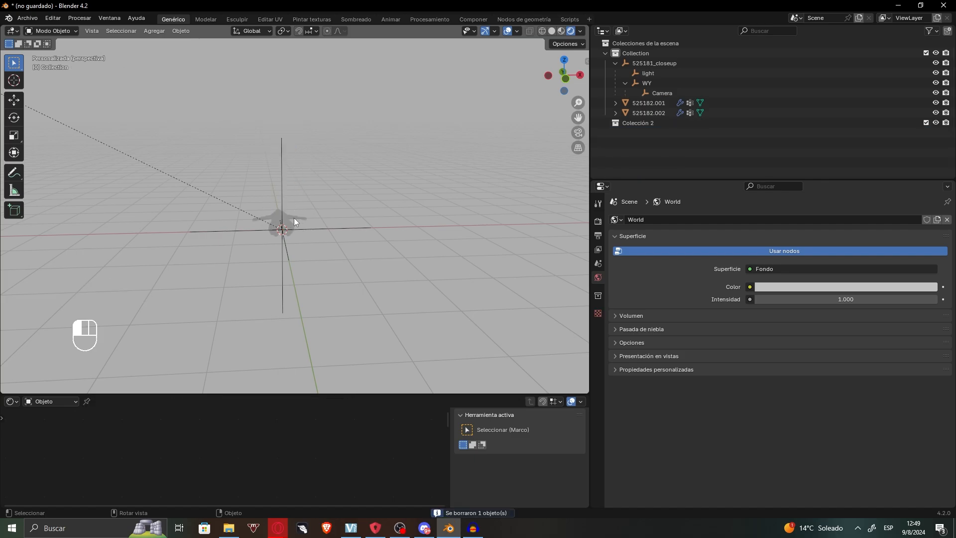
# - Delete Collection, the 525181_closeup hierarchy and the 525182.002 mesh, keeping only the 525182.001 mesh and Colección 2
pyautogui.click(680, 84)
pyautogui.click(679, 63)
pyautogui.click(676, 53)
pyautogui.press('Delete')
pyautogui.click(668, 65)
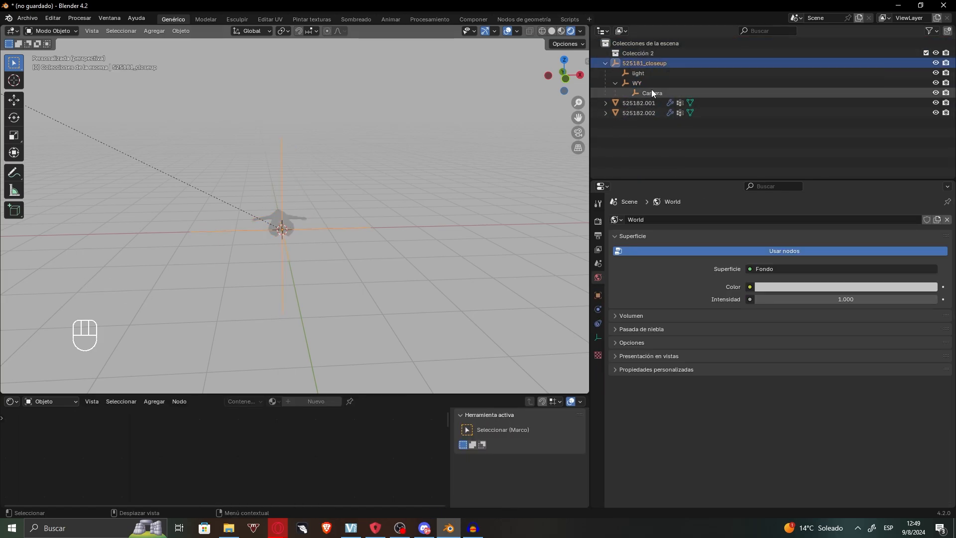
pyautogui.press('Delete')
pyautogui.click(648, 73)
pyautogui.press('Delete')
# - Rotate the 525182.001 mesh 90° around the global X axis
pyautogui.press('r')
pyautogui.press('x')
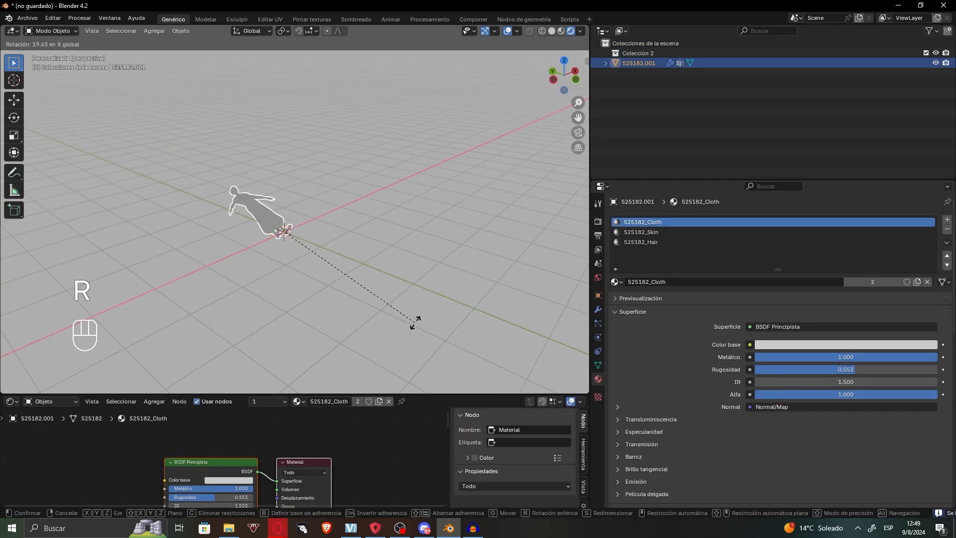
pyautogui.press('9')
pyautogui.press('0')
pyautogui.press('Return')
# - Scale the upright 525182.001 character mesh up in two passes
pyautogui.press('s')
pyautogui.click(259, 148)
pyautogui.scroll(-4, 259, 148)
pyautogui.moveTo(269, 155); pyautogui.dragTo(378, 199, button='middle')
pyautogui.press('s')
pyautogui.click(360, 210)
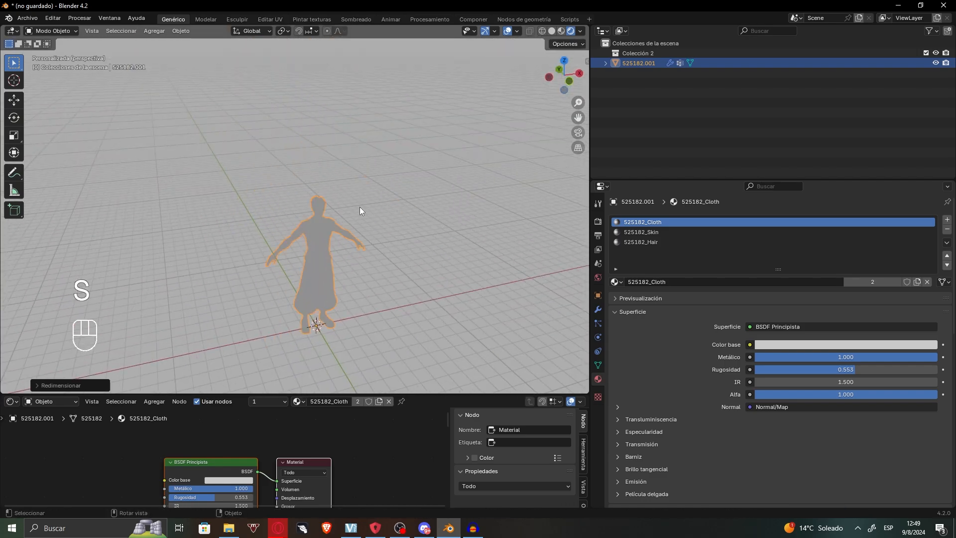
# - Enlarge the node editor and delete the normal map node feeding BSDF Principista in the 525182_Cloth material
pyautogui.moveTo(418, 394); pyautogui.dragTo(420, 300)
pyautogui.moveTo(220, 458); pyautogui.dragTo(388, 339, button='middle')
pyautogui.scroll(-8, 299, 368)
pyautogui.click(244, 476)
pyautogui.press('Delete')
pyautogui.scroll(4, 299, 356)
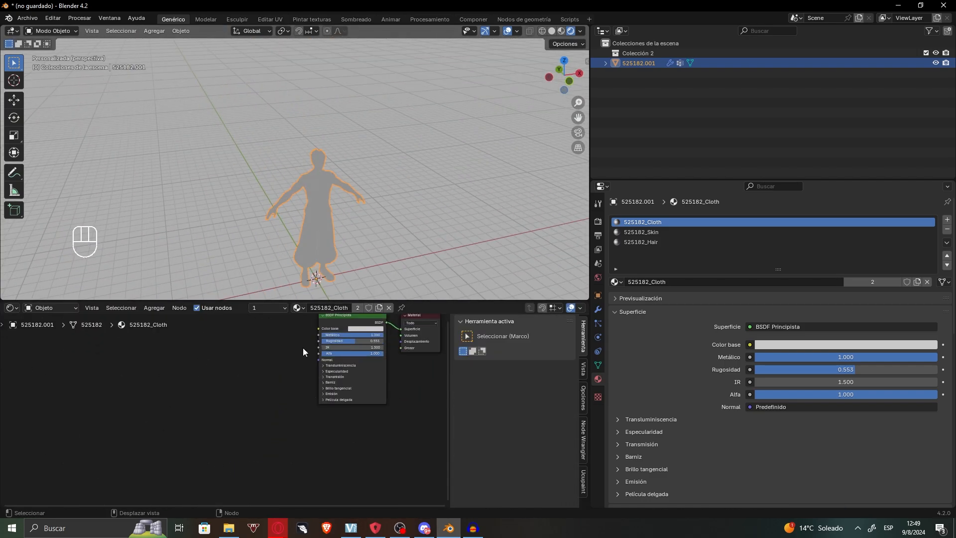
# - Enlarge the 3D viewport, frame the character from the front and remove its 525182_Cloth material slot
pyautogui.scroll(2, 303, 348)
pyautogui.scroll(4, 474, 256)
pyautogui.moveTo(473, 257); pyautogui.dragTo(444, 234, button='middle')
pyautogui.moveTo(439, 300); pyautogui.dragTo(439, 367)
pyautogui.keyDown('shift'); pyautogui.moveTo(398, 259); pyautogui.dragTo(436, 209, button='middle'); pyautogui.keyUp('shift')
pyautogui.click(947, 231)
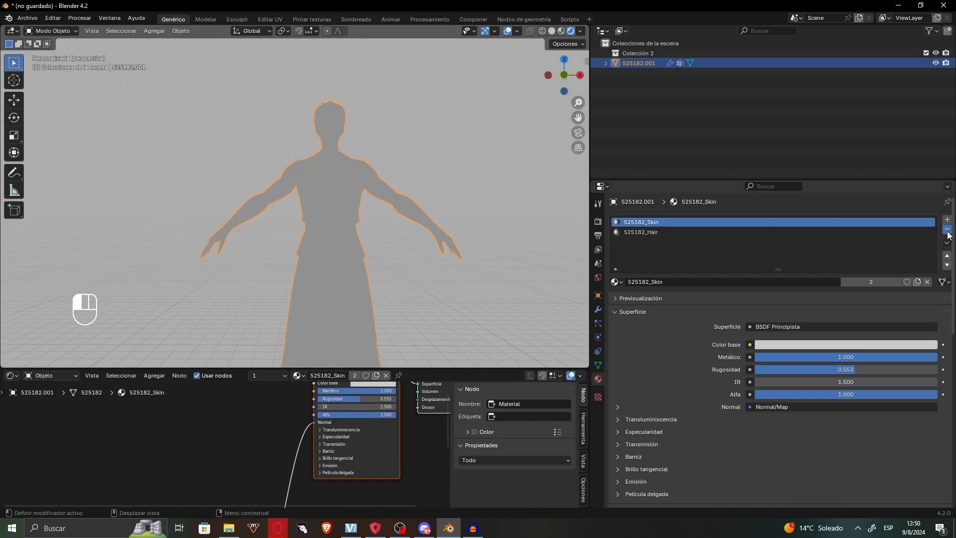
# - Remove the remaining 525182_Skin and 525182_Hair material slots and create a new material named sukuna
pyautogui.click(948, 231)
pyautogui.click(948, 231)
pyautogui.click(670, 261)
pyautogui.doubleClick(671, 262)
pyautogui.write('sukuna')
pyautogui.press('Return')
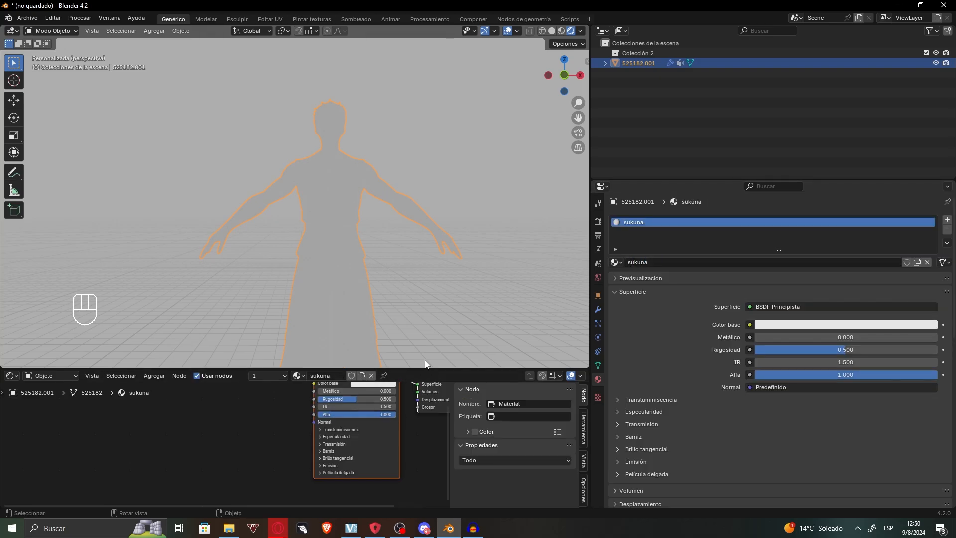
# - Bring the 525182.png texture into the sukuna node graph and connect its Color output to the BSDF Principista's Color base
pyautogui.click(426, 362)
pyautogui.moveTo(444, 367); pyautogui.dragTo(448, 251)
pyautogui.moveTo(808, 222); pyautogui.dragTo(221, 322)
pyautogui.moveTo(247, 328); pyautogui.dragTo(185, 311)
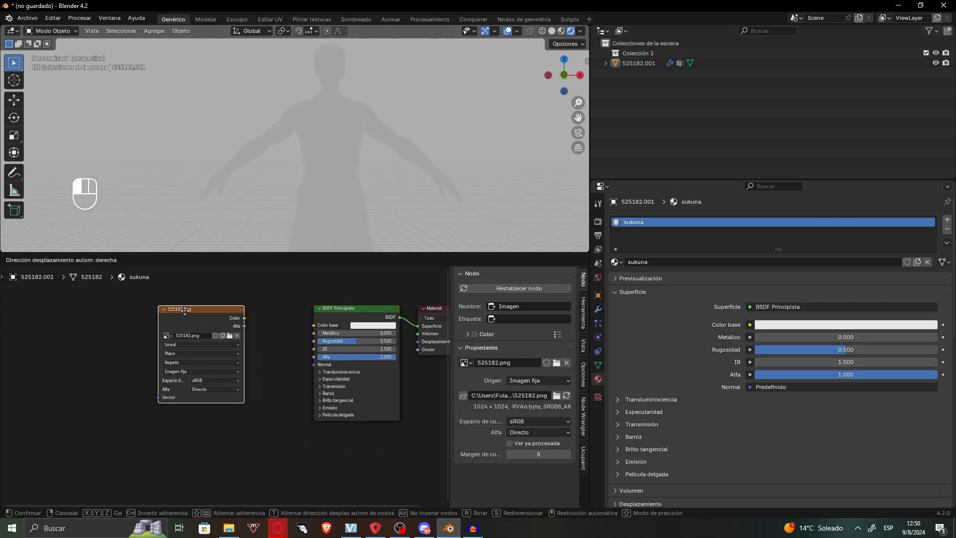
pyautogui.moveTo(244, 319); pyautogui.dragTo(316, 326)
# - Widen the work areas, space the texture and shader nodes apart, and set Metálico to 0.595 and Rugosidad to 0.491
pyautogui.moveTo(402, 253); pyautogui.dragTo(398, 308)
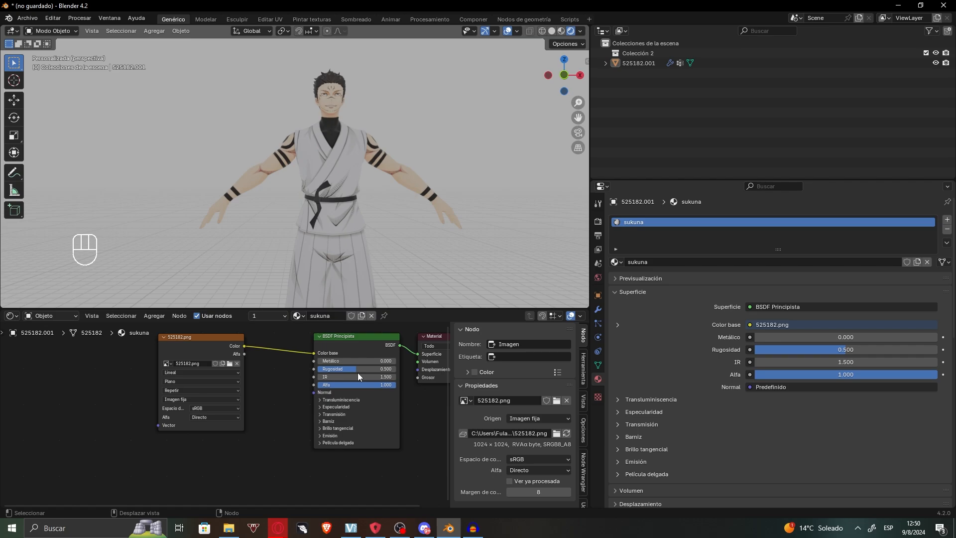
pyautogui.scroll(2, 358, 373)
pyautogui.moveTo(354, 221); pyautogui.dragTo(362, 233, button='middle')
pyautogui.moveTo(405, 308); pyautogui.dragTo(413, 269)
pyautogui.moveTo(590, 239); pyautogui.dragTo(777, 239)
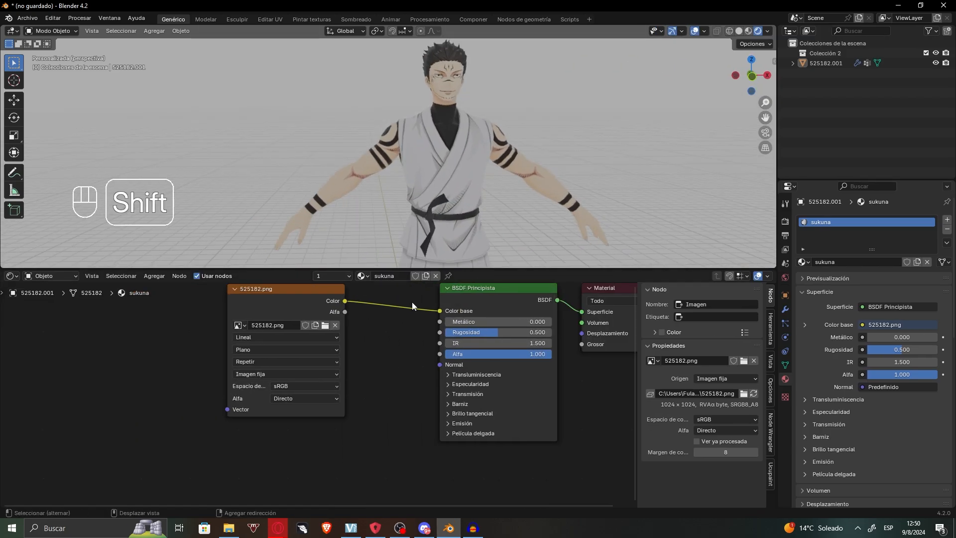
pyautogui.keyDown('shift'); pyautogui.moveTo(412, 301); pyautogui.dragTo(405, 302, button='middle'); pyautogui.keyUp('shift')
pyautogui.moveTo(299, 288); pyautogui.dragTo(195, 297)
pyautogui.moveTo(493, 331); pyautogui.dragTo(562, 321)
pyautogui.scroll(-4, 338, 389)
pyautogui.moveTo(329, 369); pyautogui.dragTo(331, 393, button='middle')
pyautogui.moveTo(233, 349); pyautogui.dragTo(304, 295)
# - Add an Oclusión ambiental node below the 525182.png texture node
pyautogui.hotkey('shift', 'a')
pyautogui.moveTo(226, 425)
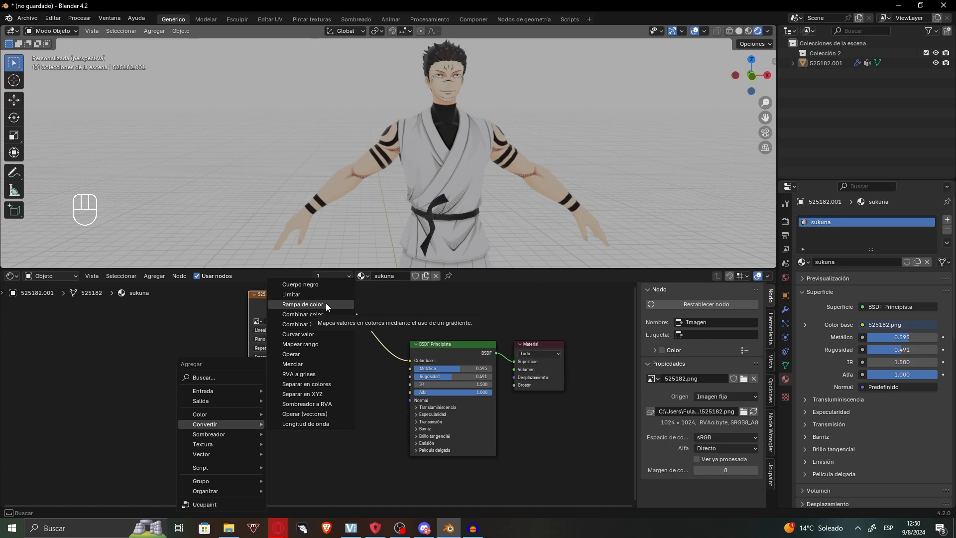
pyautogui.hotkey('shift', 'a')
pyautogui.write('ocli')
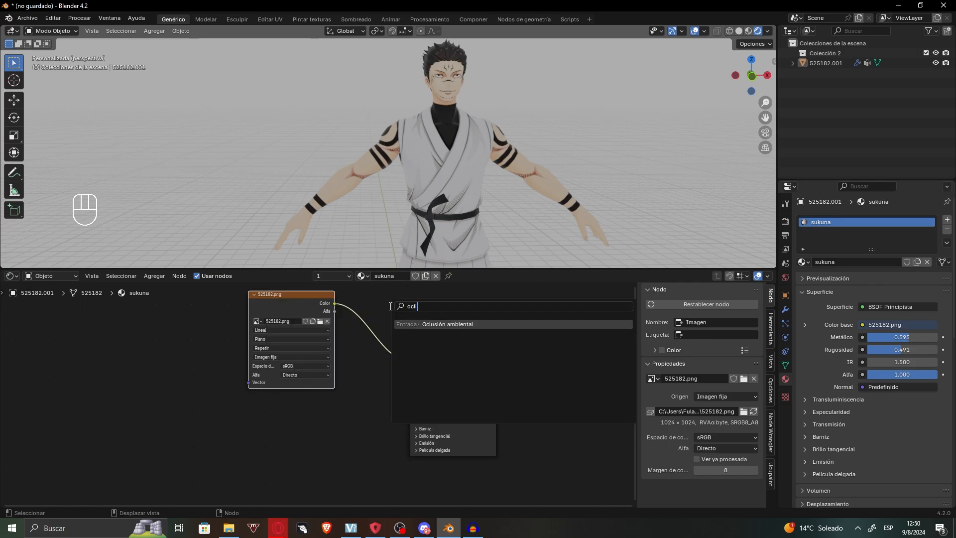
pyautogui.click(458, 324)
pyautogui.click(272, 408)
# - Insert a color Mezclar node between the texture and the shader, feed ambient occlusion into B and set blending to Multiplicar
pyautogui.hotkey('shift', 'a')
pyautogui.moveTo(315, 394)
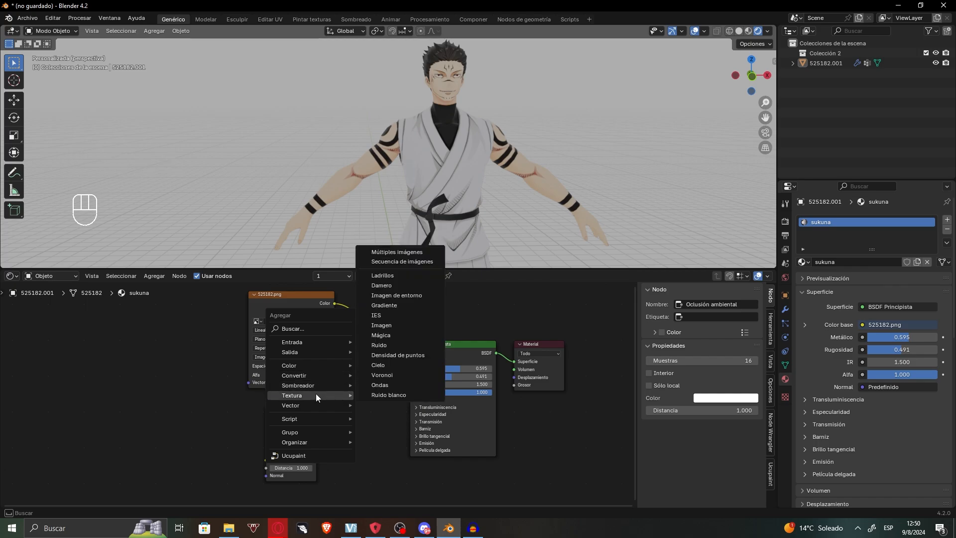
pyautogui.write('mez')
pyautogui.click(396, 397)
pyautogui.click(346, 325)
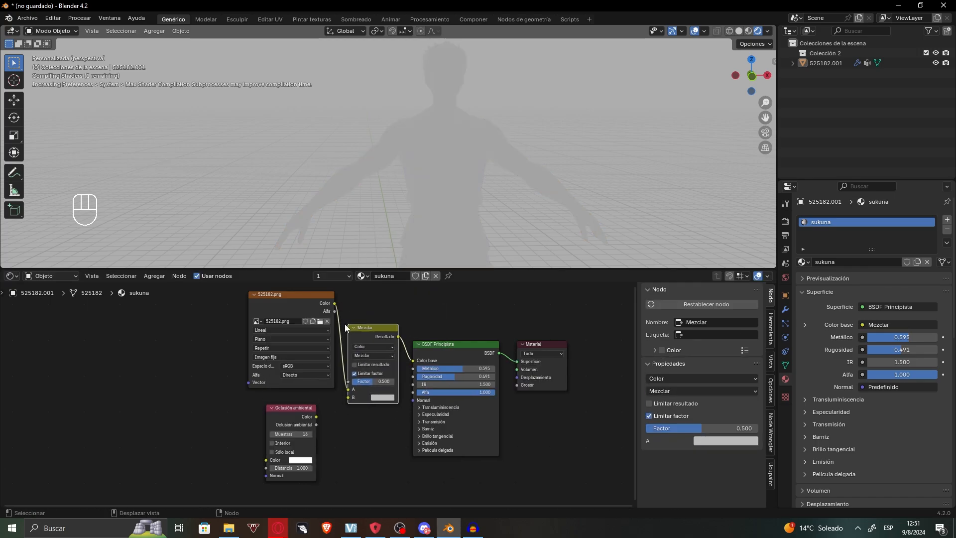
pyautogui.moveTo(317, 417); pyautogui.dragTo(172, 402)
pyautogui.click(377, 356)
pyautogui.click(377, 392)
# - Insert a Rampa de color between Oclusión ambiental and Multiplicar and move its white stop to 0.286
pyautogui.moveTo(235, 421); pyautogui.dragTo(249, 423, button='middle')
pyautogui.hotkey('shift', 'a')
pyautogui.moveTo(250, 423)
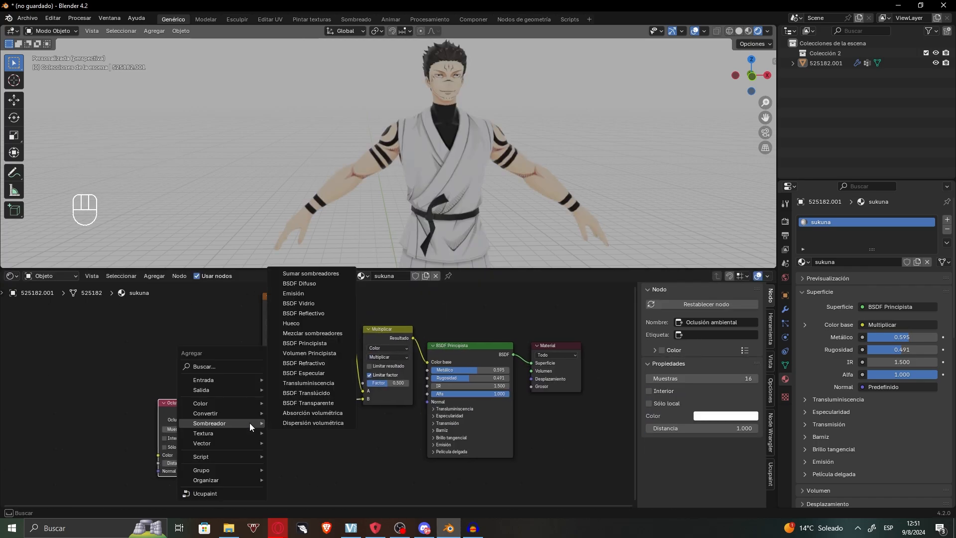
pyautogui.write('ramp')
pyautogui.press('Return')
pyautogui.click(241, 410)
pyautogui.moveTo(317, 450); pyautogui.dragTo(264, 451)
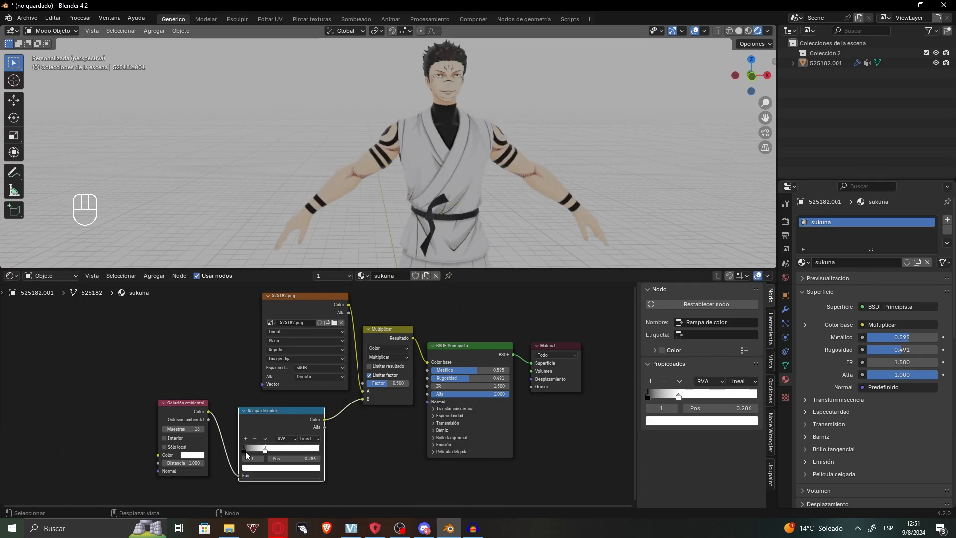
# - Recolor the ramp's black stop to pink and open the white stop's color
pyautogui.click(243, 450)
pyautogui.click(254, 469)
pyautogui.click(314, 365)
pyautogui.click(272, 393)
pyautogui.click(227, 403)
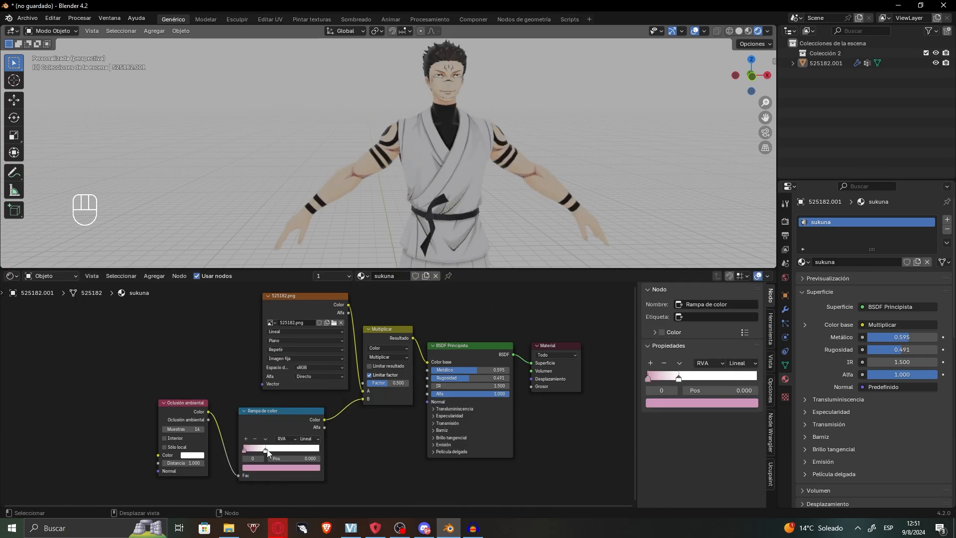
pyautogui.click(265, 451)
pyautogui.click(281, 468)
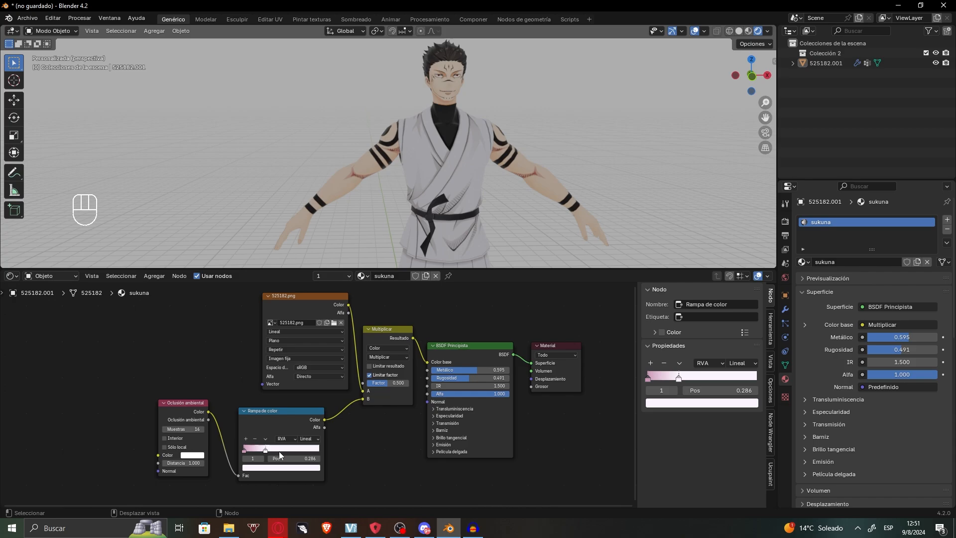
# - Add a third stop to the color ramp and reposition the stops, with the last one at 0.320
pyautogui.click(245, 438)
pyautogui.moveTo(255, 450); pyautogui.dragTo(277, 452)
pyautogui.moveTo(266, 451); pyautogui.dragTo(258, 451)
pyautogui.moveTo(278, 452); pyautogui.dragTo(269, 452)
pyautogui.moveTo(269, 451); pyautogui.dragTo(259, 450)
# - Tint the ramp's middle stop light violet and set the last stop at 0.320 to white
pyautogui.click(250, 450)
pyautogui.click(269, 467)
pyautogui.click(280, 388)
pyautogui.click(221, 403)
pyautogui.click(270, 467)
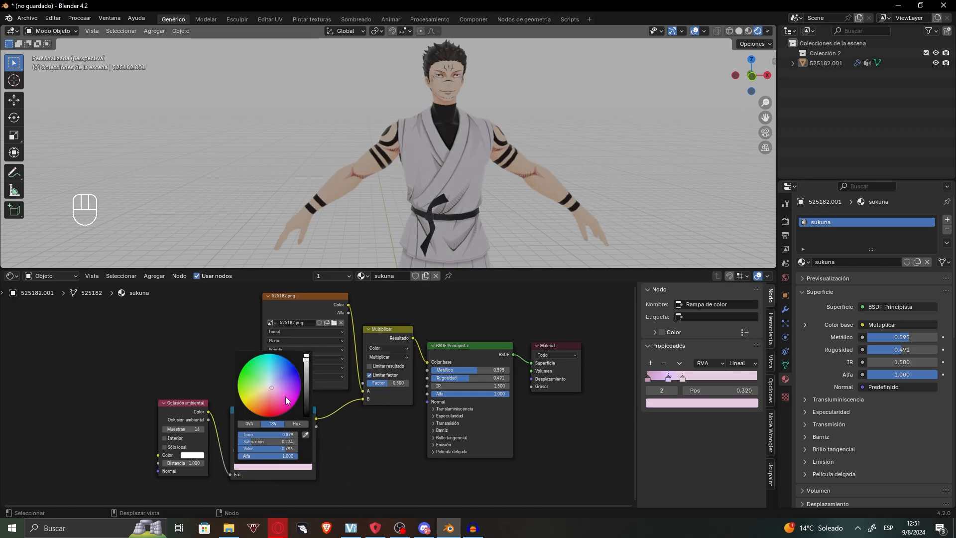
pyautogui.click(307, 356)
pyautogui.click(270, 386)
pyautogui.click(386, 337)
# - Inspect the shaded character from several distances and angles together with the sukuna node graph
pyautogui.moveTo(584, 257); pyautogui.dragTo(587, 271, button='middle')
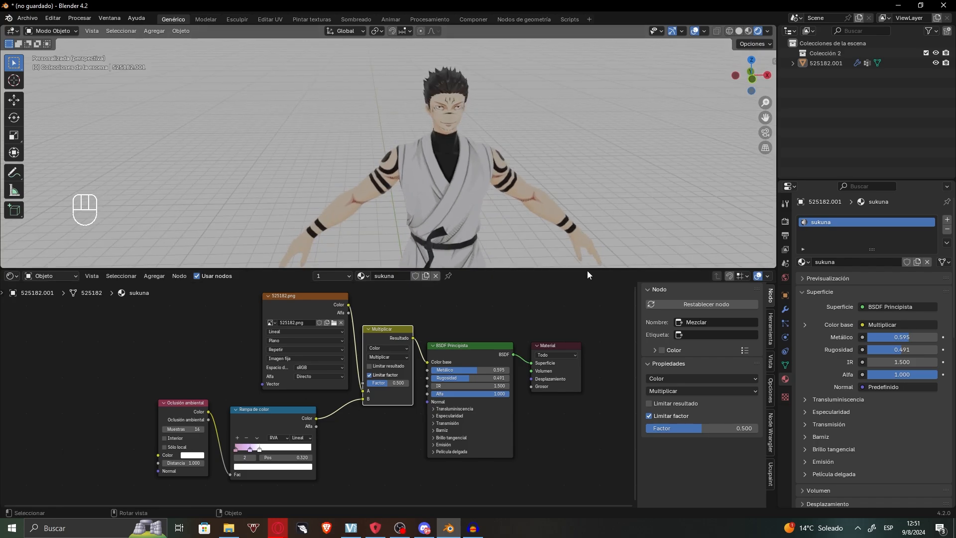
pyautogui.moveTo(587, 268); pyautogui.dragTo(588, 439)
pyautogui.scroll(-1, 573, 375)
pyautogui.moveTo(567, 375); pyautogui.dragTo(555, 184, button='middle')
pyautogui.moveTo(593, 439); pyautogui.dragTo(590, 244)
pyautogui.scroll(2, 221, 404)
pyautogui.moveTo(221, 404); pyautogui.dragTo(197, 415, button='middle')
pyautogui.moveTo(302, 276); pyautogui.dragTo(270, 274)
pyautogui.moveTo(438, 307); pyautogui.dragTo(413, 307, button='middle')
pyautogui.click(491, 199)
pyautogui.scroll(-2, 510, 214)
pyautogui.moveTo(513, 244); pyautogui.dragTo(513, 378)
pyautogui.moveTo(498, 299)
pyautogui.mouseDown(button='middle')
pyautogui.moveTo(450, 299)
pyautogui.moveTo(495, 299)
pyautogui.mouseUp(button='middle')
pyautogui.moveTo(499, 378); pyautogui.dragTo(499, 358)
pyautogui.scroll(-2, 499, 323)
pyautogui.scroll(-4, 875, 414)
pyautogui.scroll(-5, 436, 408)
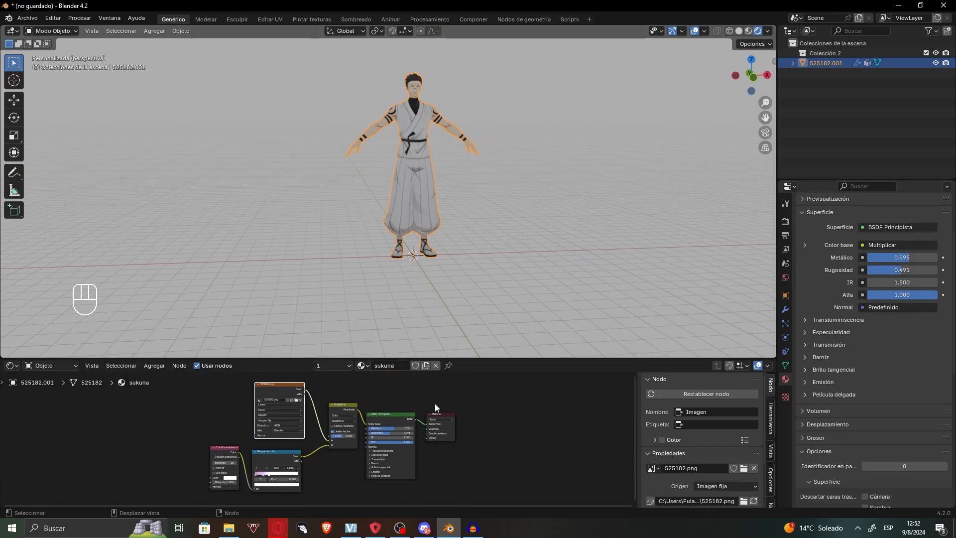
pyautogui.moveTo(424, 358); pyautogui.dragTo(416, 163)
pyautogui.scroll(3, 326, 412)
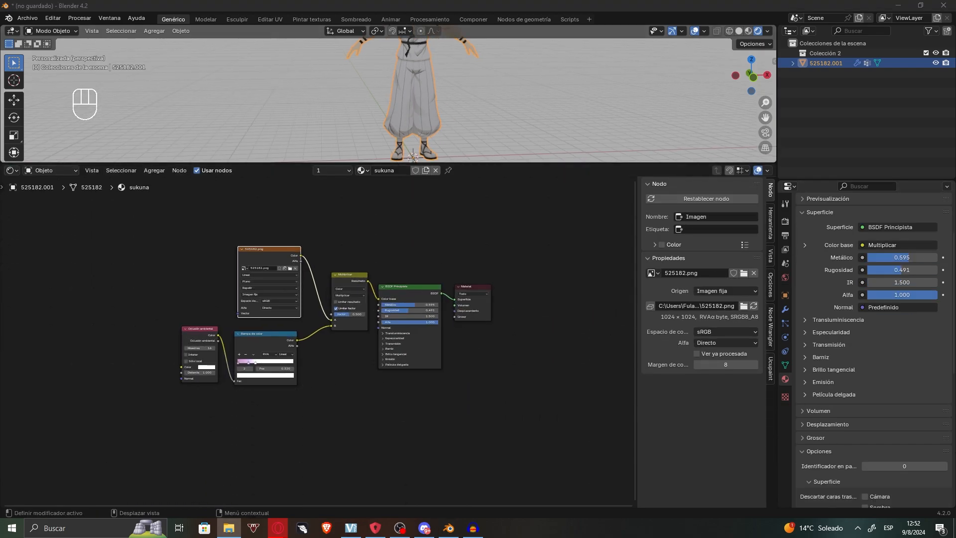
pyautogui.click(354, 339)
pyautogui.moveTo(473, 163); pyautogui.dragTo(494, 395)
# - Open Materialize and load 525182.png from Documentos/sukuna/525181_closeup as the diffuse map
pyautogui.press('super+s')
pyautogui.write('material')
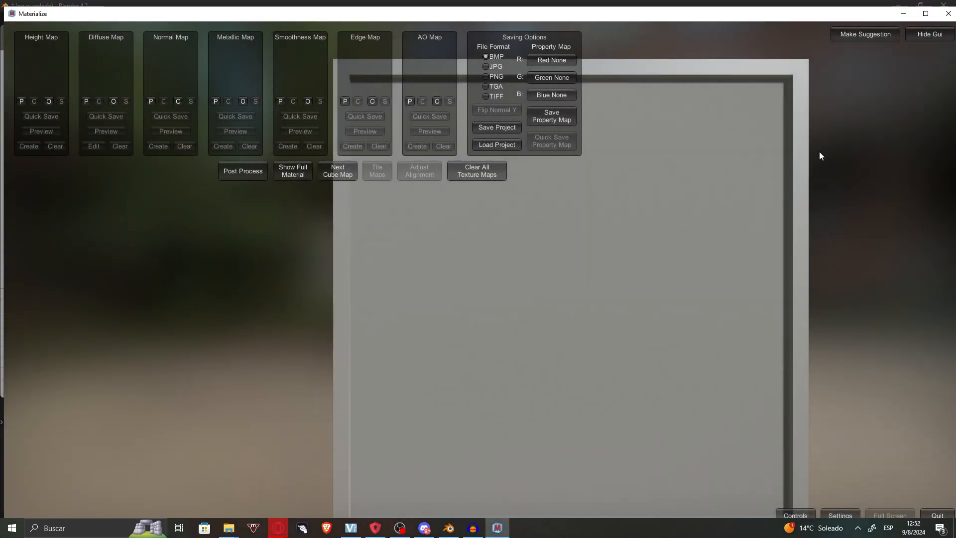
pyautogui.click(113, 102)
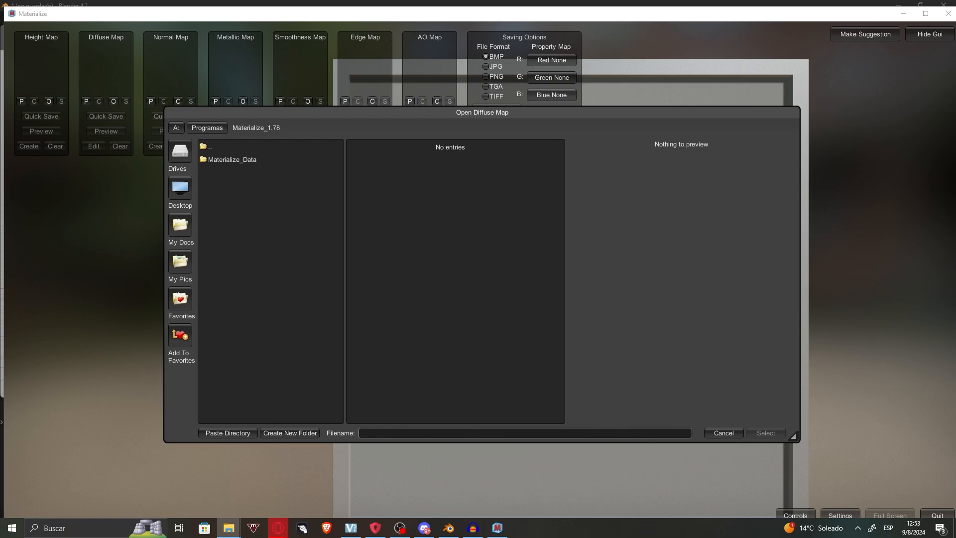
pyautogui.click(182, 229)
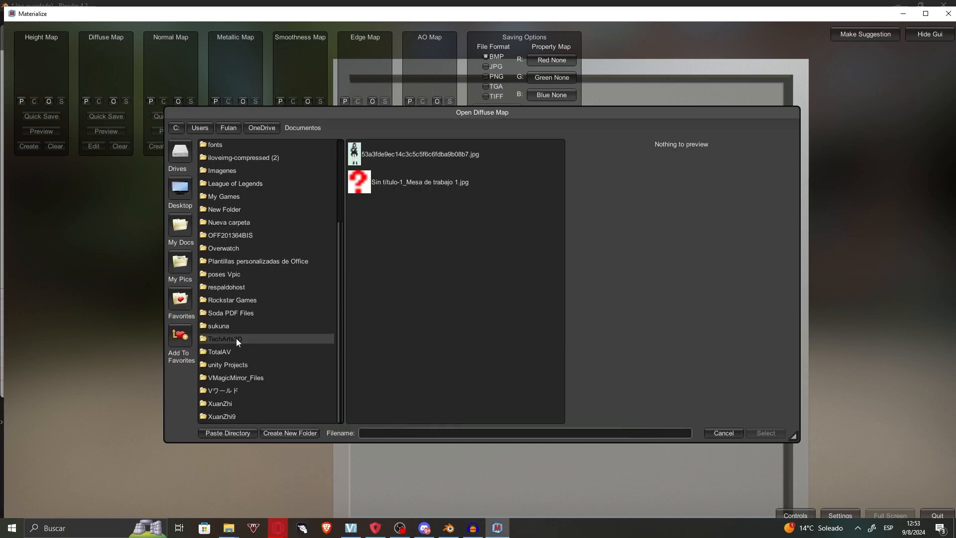
pyautogui.scroll(4, 299, 390)
pyautogui.scroll(-2, 282, 321)
pyautogui.doubleClick(259, 383)
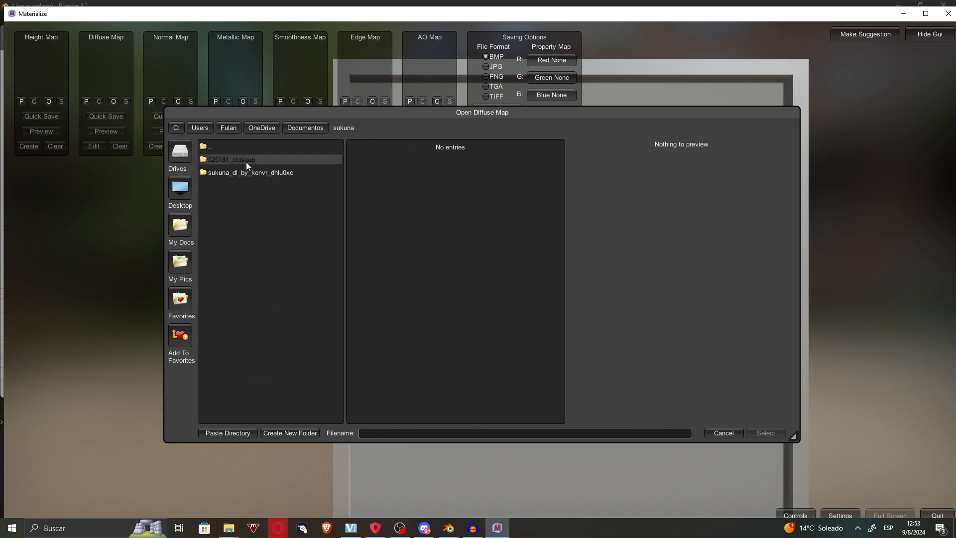
pyautogui.doubleClick(246, 161)
pyautogui.doubleClick(387, 158)
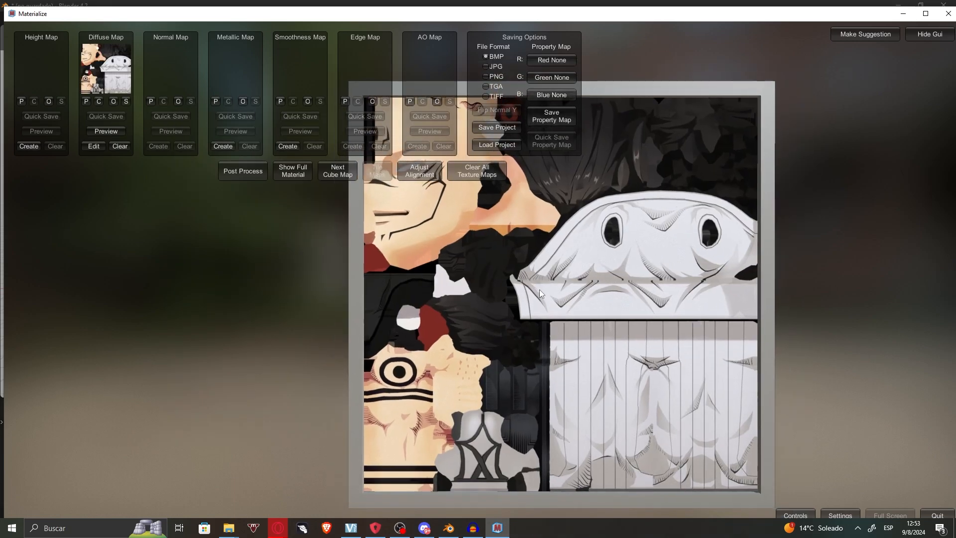
# - Create a height map from the diffuse with adjusted frequency contrast and a Final Gain of -0.028
pyautogui.click(29, 146)
pyautogui.click(146, 256)
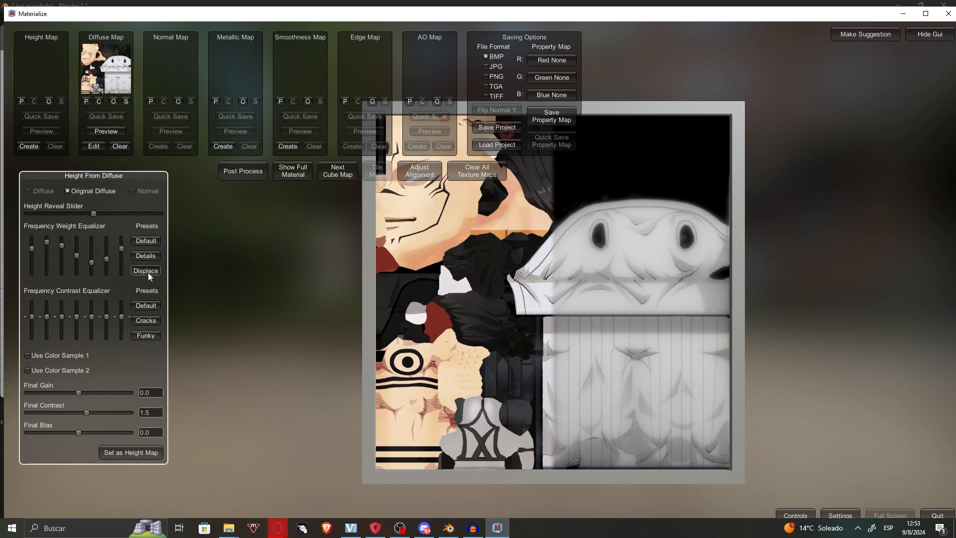
pyautogui.moveTo(78, 390); pyautogui.dragTo(123, 396)
pyautogui.moveTo(79, 318); pyautogui.dragTo(108, 316)
pyautogui.moveTo(123, 318); pyautogui.dragTo(122, 317)
pyautogui.click(178, 453)
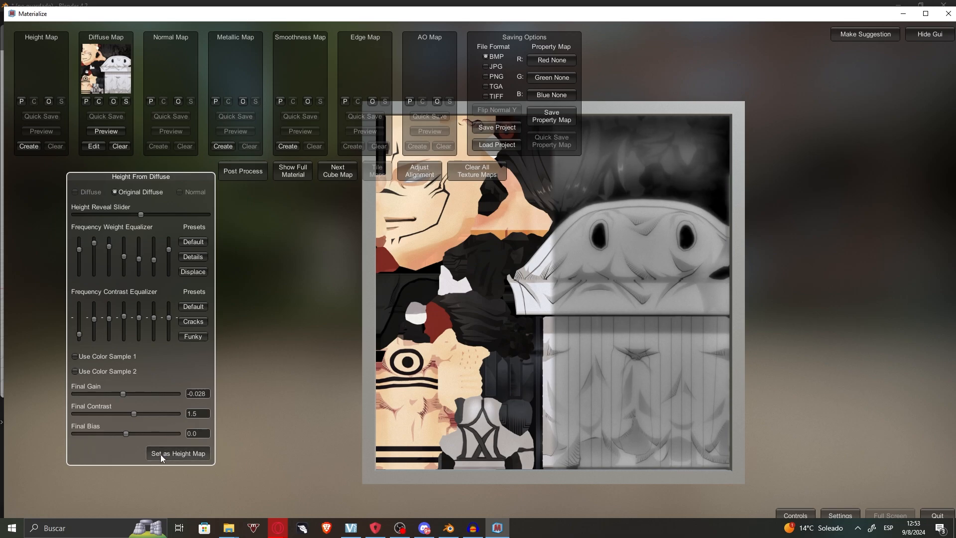
# - Generate a normal map from the height map with Pre Contrast 9.1826 and Shape Recognition 0.0769
pyautogui.moveTo(377, 228); pyautogui.dragTo(662, 306)
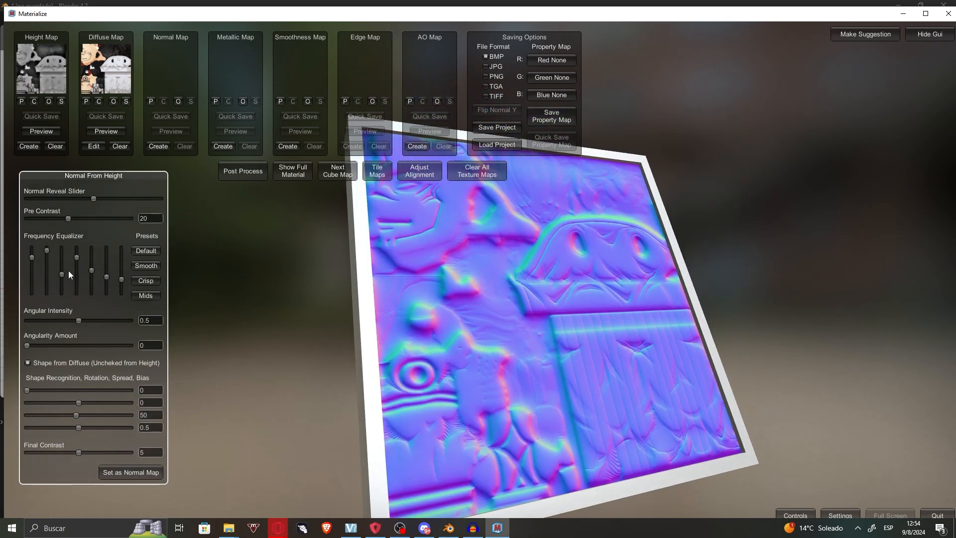
pyautogui.moveTo(69, 212); pyautogui.dragTo(48, 212)
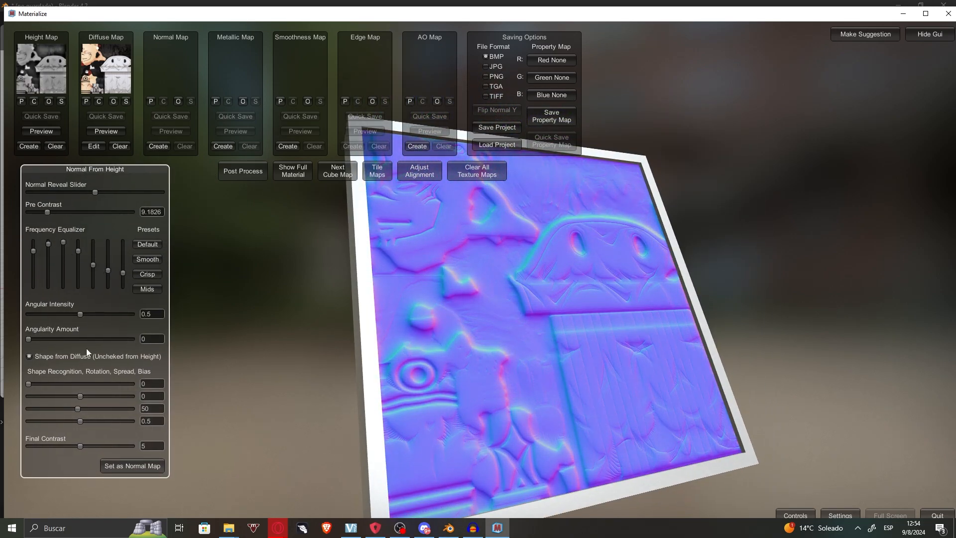
pyautogui.moveTo(29, 383)
pyautogui.mouseDown()
pyautogui.moveTo(124, 386)
pyautogui.moveTo(36, 382)
pyautogui.mouseUp()
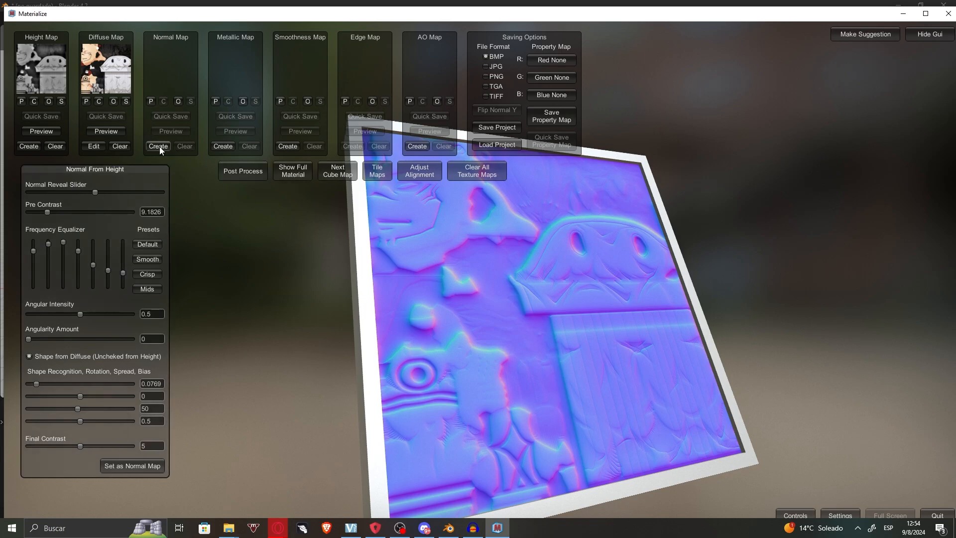
pyautogui.click(137, 466)
# - Save the normal map in the 525181_closeup folder as "525182 normal"
pyautogui.moveTo(356, 371); pyautogui.dragTo(400, 363, button='right')
pyautogui.click(191, 102)
pyautogui.click(391, 154)
pyautogui.click(383, 432)
pyautogui.write('_n')
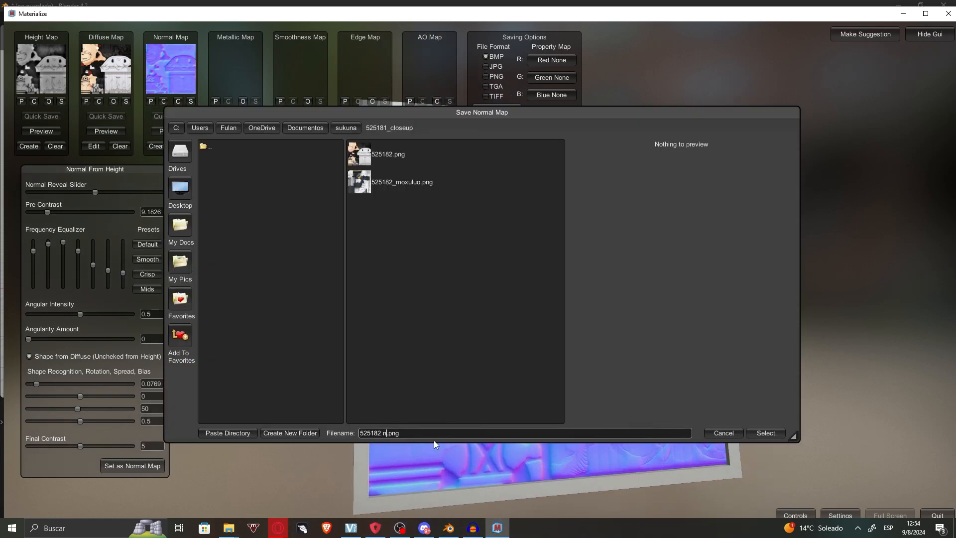
pyautogui.press('Return')
# - Review the height map settings and examine the full material preview from another angle
pyautogui.click(37, 146)
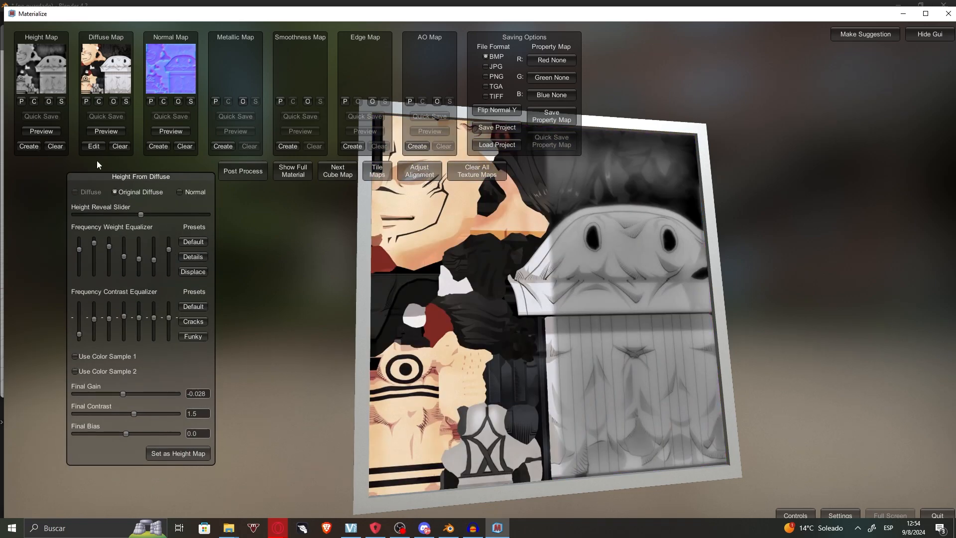
pyautogui.click(290, 176)
pyautogui.moveTo(461, 218); pyautogui.dragTo(528, 279, button='right')
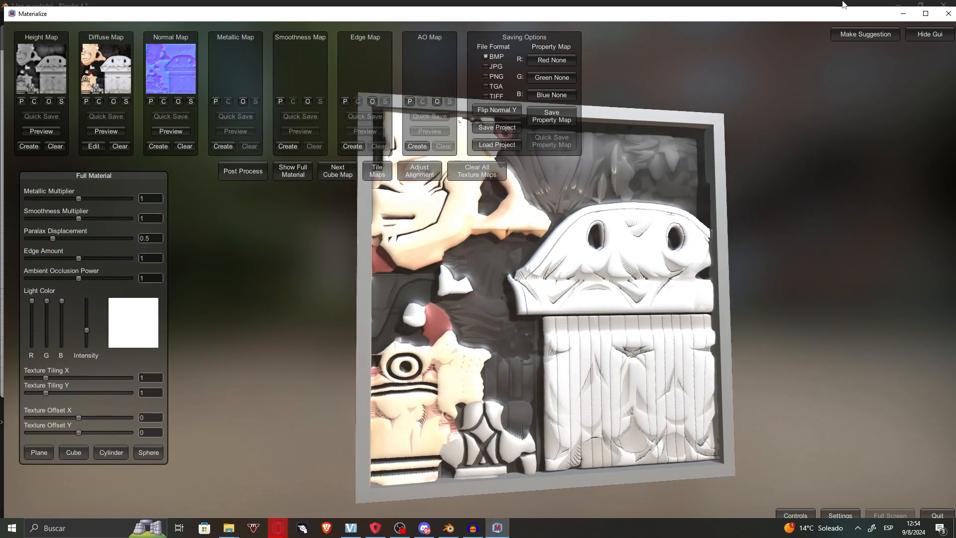
# - Switch back to Blender, enlarge the node editor and move the texture, occlusion, ramp and Multiplicar nodes away from the shader
pyautogui.click(903, 14)
pyautogui.moveTo(485, 399); pyautogui.dragTo(485, 165)
pyautogui.scroll(6, 319, 343)
pyautogui.moveTo(140, 423); pyautogui.dragTo(374, 267)
pyautogui.press('g')
pyautogui.click(232, 229)
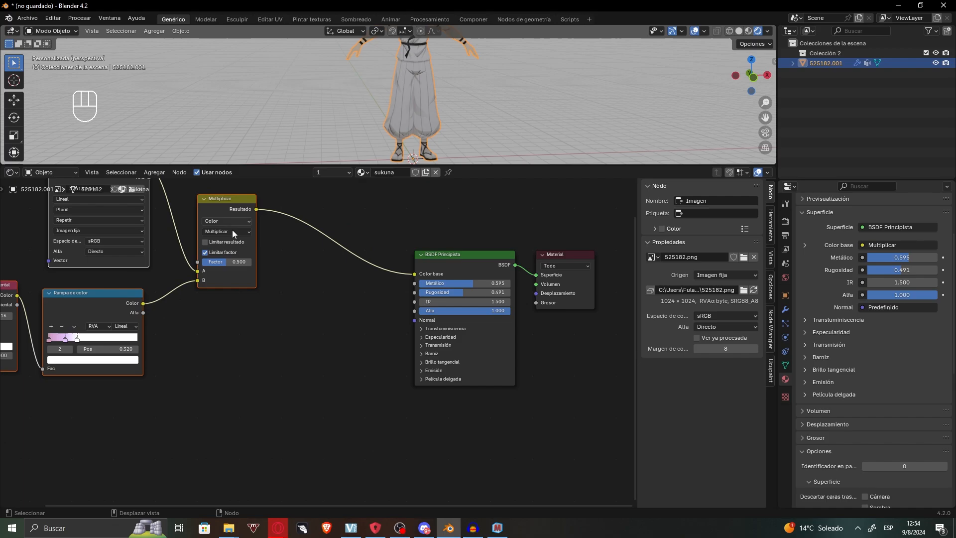
# - Add a Mapa de normales node below the Multiplicar node and an Imagen texture node beside it
pyautogui.hotkey('shift', 'a')
pyautogui.write('normal')
pyautogui.click(371, 405)
pyautogui.click(229, 377)
pyautogui.moveTo(357, 391); pyautogui.dragTo(458, 361, button='middle')
pyautogui.hotkey('shift', 'a')
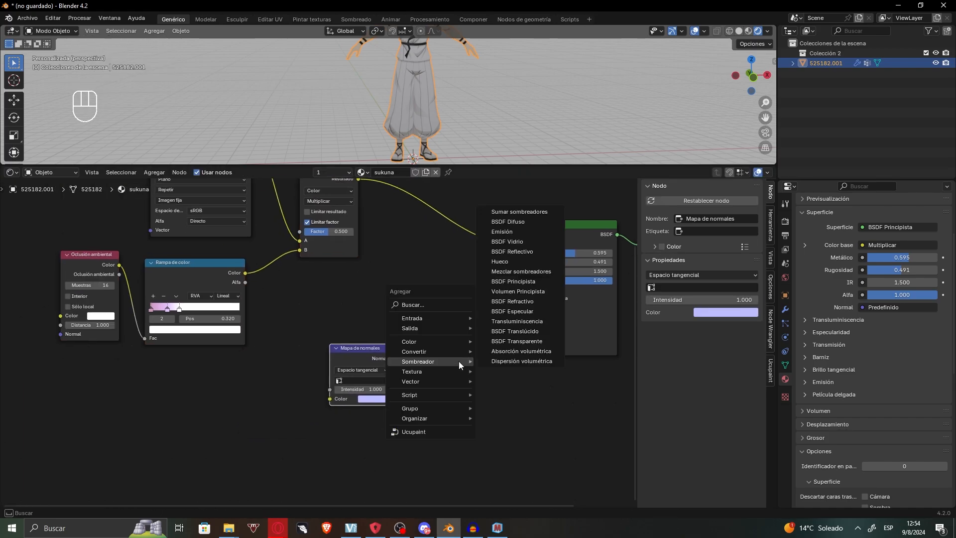
pyautogui.moveTo(464, 371)
pyautogui.click(516, 303)
pyautogui.click(228, 418)
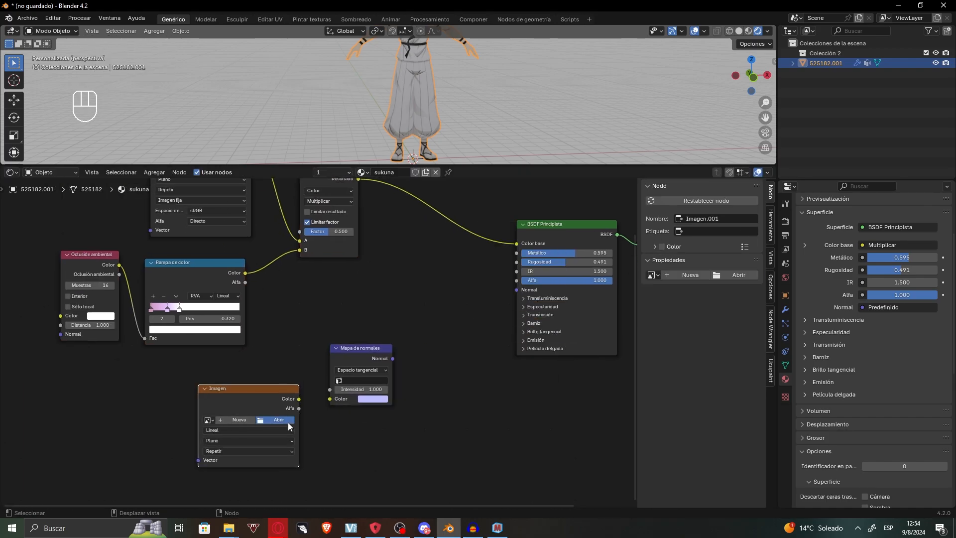
# - Load the 525182 normal image from the 525181_closeup folder into the new image node and change its color space
pyautogui.click(276, 420)
pyautogui.click(188, 190)
pyautogui.doubleClick(284, 186)
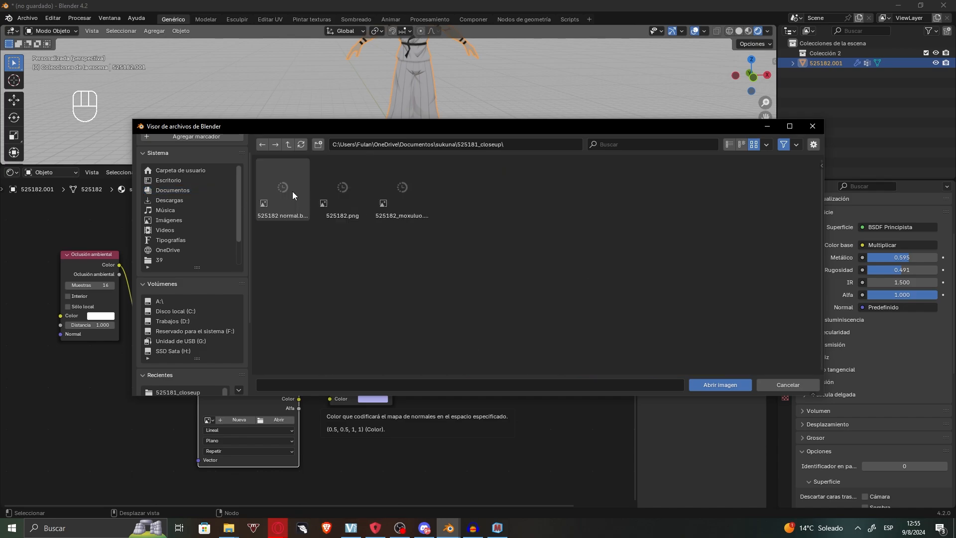
pyautogui.doubleClick(291, 191)
pyautogui.click(271, 473)
pyautogui.click(342, 427)
# - Connect the Mapa de normales output to the BSDF Principista's Normal input and check the character's trousers up close
pyautogui.moveTo(393, 359); pyautogui.dragTo(516, 290)
pyautogui.moveTo(519, 165); pyautogui.dragTo(515, 386)
pyautogui.scroll(5, 444, 205)
pyautogui.moveTo(444, 205); pyautogui.dragTo(463, 234, button='middle')
pyautogui.scroll(-2, 467, 440)
# - Add a plane under the character's feet and scale it up as a floor
pyautogui.hotkey('shift', 'a')
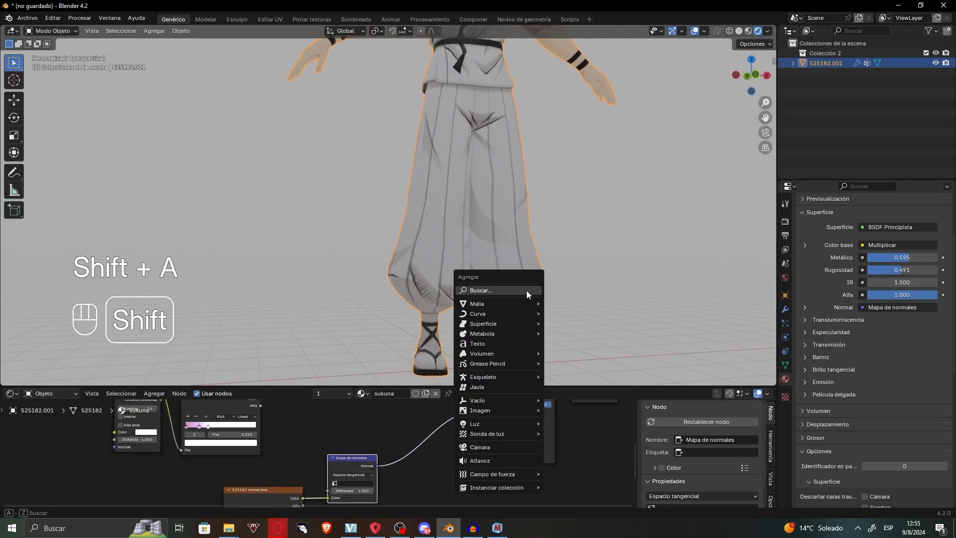
pyautogui.click(559, 302)
pyautogui.scroll(-5, 560, 301)
pyautogui.moveTo(560, 301); pyautogui.dragTo(553, 329, button='middle')
pyautogui.press('s')
pyautogui.click(697, 284)
# - Assign the existing blue material named Material to the floor plane
pyautogui.click(803, 262)
pyautogui.click(826, 324)
pyautogui.scroll(-3, 540, 260)
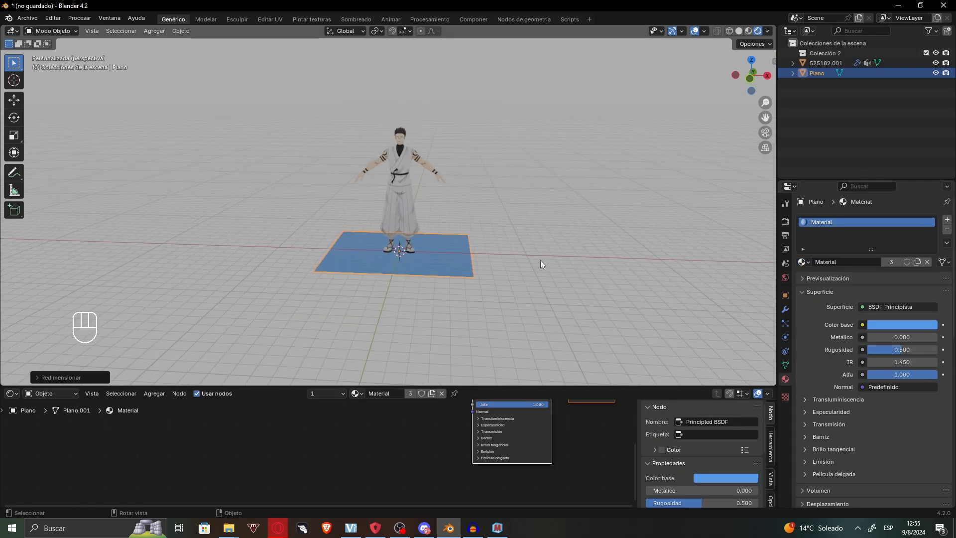
# - Add a sun light, move it beside the character and rotate it toward the figure
pyautogui.hotkey('shift', 'a')
pyautogui.click(728, 287)
pyautogui.press('g')
pyautogui.moveTo(538, 199); pyautogui.dragTo(623, 212, button='middle')
pyautogui.press('r')
pyautogui.click(617, 217)
# - Rotate the sun light again to change the direction of the shadow cast on the floor plane
pyautogui.scroll(4, 548, 225)
pyautogui.keyDown('shift'); pyautogui.moveTo(478, 199); pyautogui.dragTo(675, 182, button='middle'); pyautogui.keyUp('shift')
pyautogui.moveTo(555, 388); pyautogui.dragTo(550, 458)
pyautogui.scroll(-3, 521, 355)
pyautogui.click(478, 309)
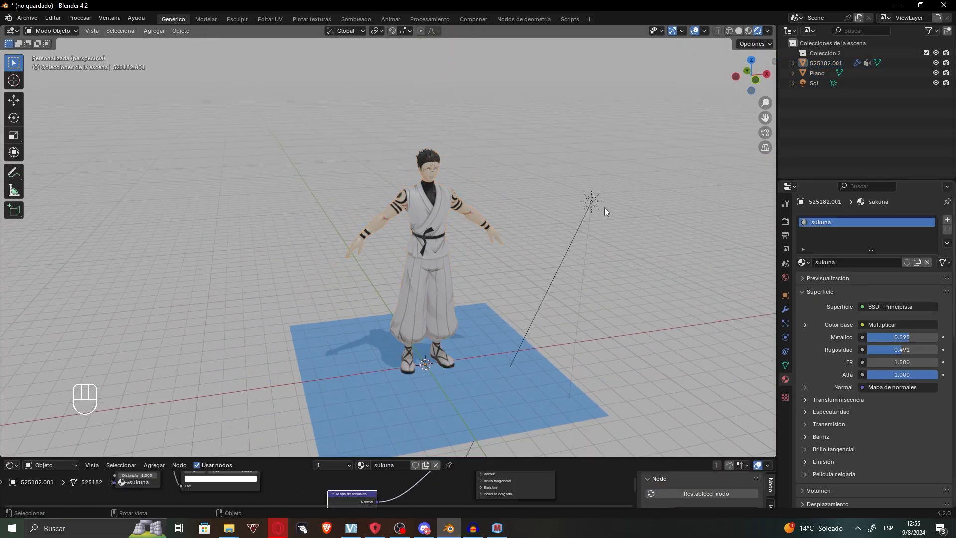
pyautogui.moveTo(604, 207); pyautogui.dragTo(605, 222, button='middle')
pyautogui.click(592, 203)
pyautogui.press('r')
pyautogui.click(588, 318)
# - In the character's sukuna material, set the Multiplicar factor to 1.000 and darken the pink first stop of the color ramp
pyautogui.click(436, 298)
pyautogui.moveTo(464, 460); pyautogui.dragTo(464, 161)
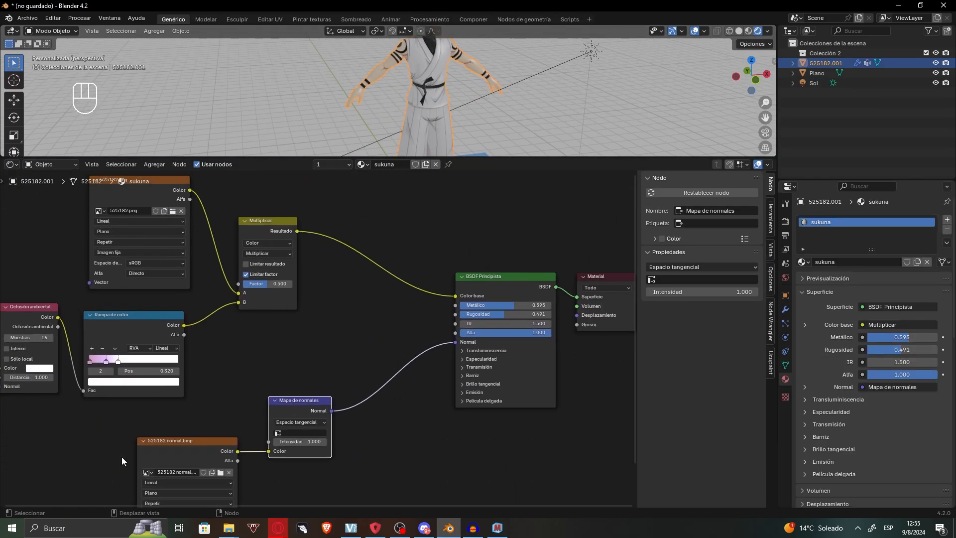
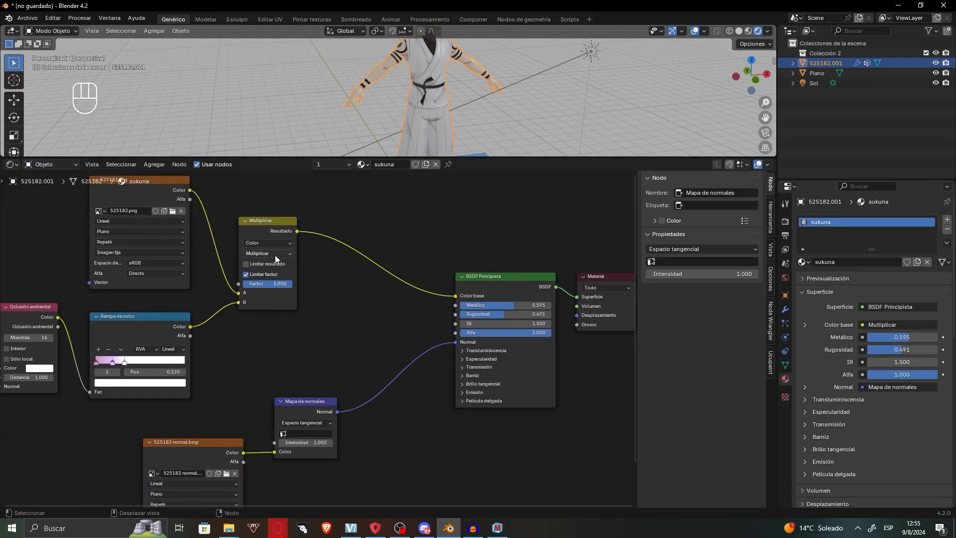
pyautogui.scroll(2, 238, 368)
pyautogui.click(224, 389)
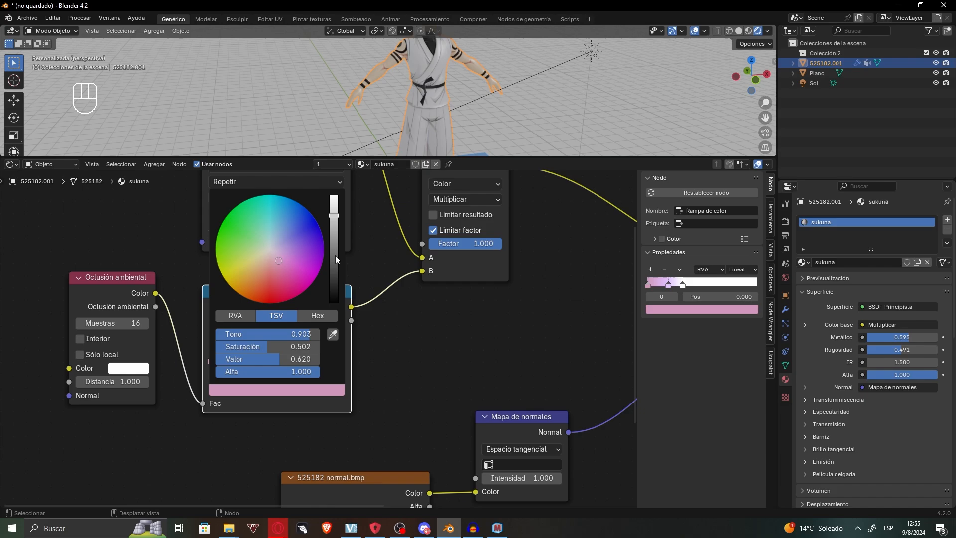
# - Select the character's whole mesh in edit mode, return to object mode and apply smooth shading to the character
pyautogui.moveTo(449, 159); pyautogui.dragTo(448, 393)
pyautogui.click(48, 31)
pyautogui.click(48, 54)
pyautogui.press('a')
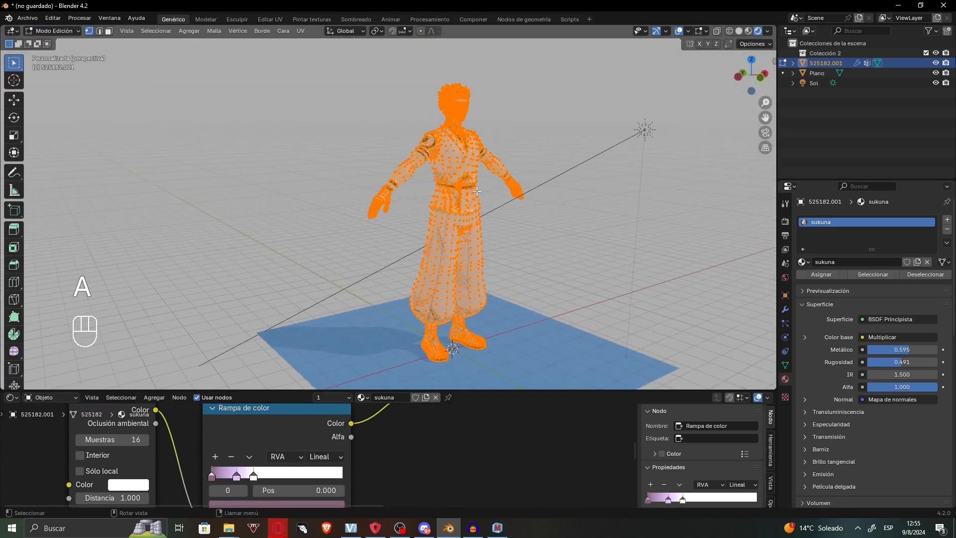
pyautogui.rightClick(421, 213)
pyautogui.click(50, 31)
pyautogui.click(51, 43)
pyautogui.rightClick(486, 182)
pyautogui.click(548, 216)
pyautogui.click(549, 214)
pyautogui.moveTo(549, 214); pyautogui.dragTo(482, 379, button='middle')
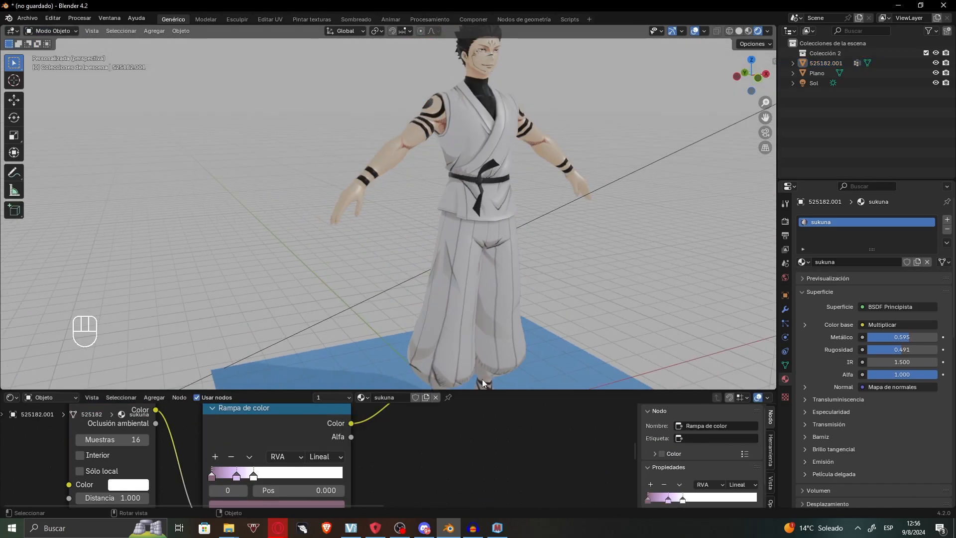
# - Set the sukuna material's BSDF Principista to Metálico 0.000, Rugosidad 0.841 and IR 1.000
pyautogui.moveTo(526, 312); pyautogui.dragTo(527, 316)
pyautogui.moveTo(528, 391); pyautogui.dragTo(528, 193)
pyautogui.scroll(-1, 528, 244)
pyautogui.moveTo(528, 244); pyautogui.dragTo(179, 311, button='middle')
pyautogui.moveTo(448, 364); pyautogui.dragTo(489, 364)
pyautogui.moveTo(448, 353); pyautogui.dragTo(380, 353)
pyautogui.moveTo(420, 376); pyautogui.dragTo(393, 376)
pyautogui.moveTo(528, 193); pyautogui.dragTo(538, 438)
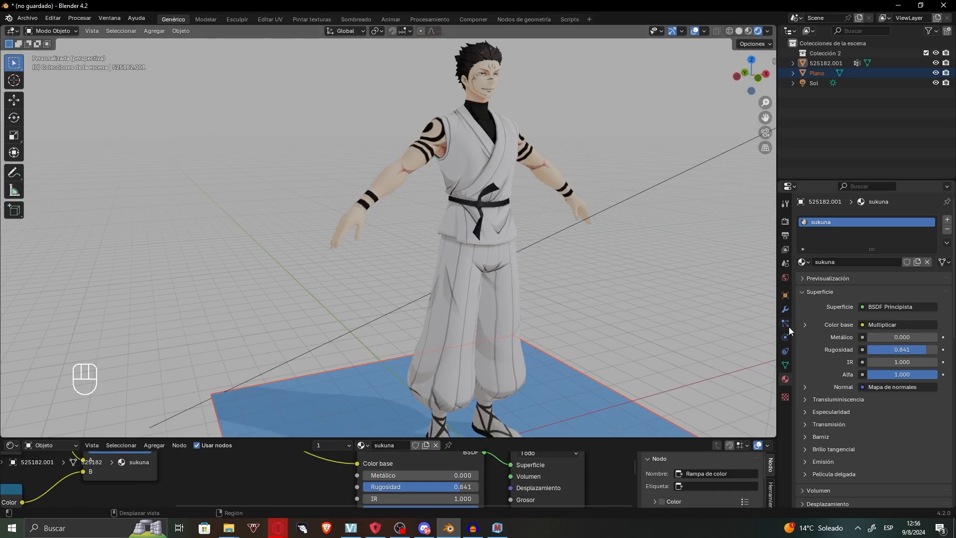
# - Set the World color to Imagen de entorno and load the desktop-wallpaper anime-panorama image as the background
pyautogui.click(786, 277)
pyautogui.click(862, 287)
pyautogui.click(640, 333)
pyautogui.click(897, 300)
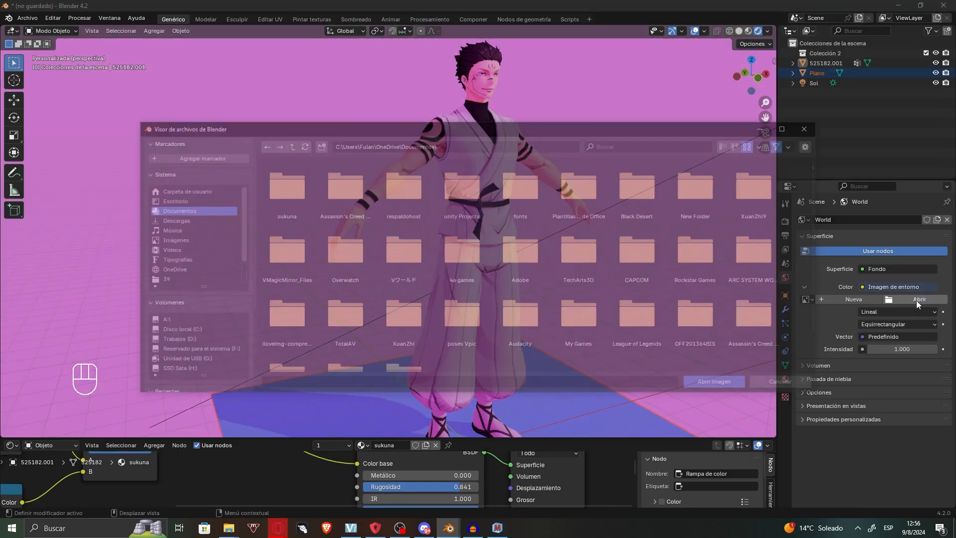
pyautogui.press('Escape')
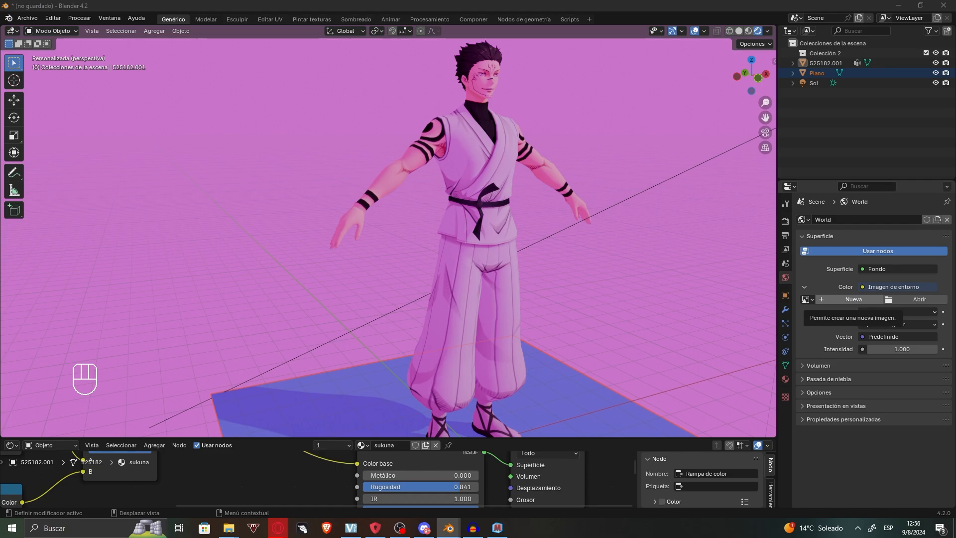
pyautogui.scroll(2, 512, 222)
pyautogui.scroll(-4, 503, 220)
pyautogui.moveTo(433, 219); pyautogui.dragTo(464, 231, button='middle')
pyautogui.scroll(4, 422, 228)
# - Reconnect the Mapa de normales output to the Normal input of the character's BSDF Principista
pyautogui.moveTo(585, 438); pyautogui.dragTo(553, 314)
pyautogui.scroll(-4, 339, 443)
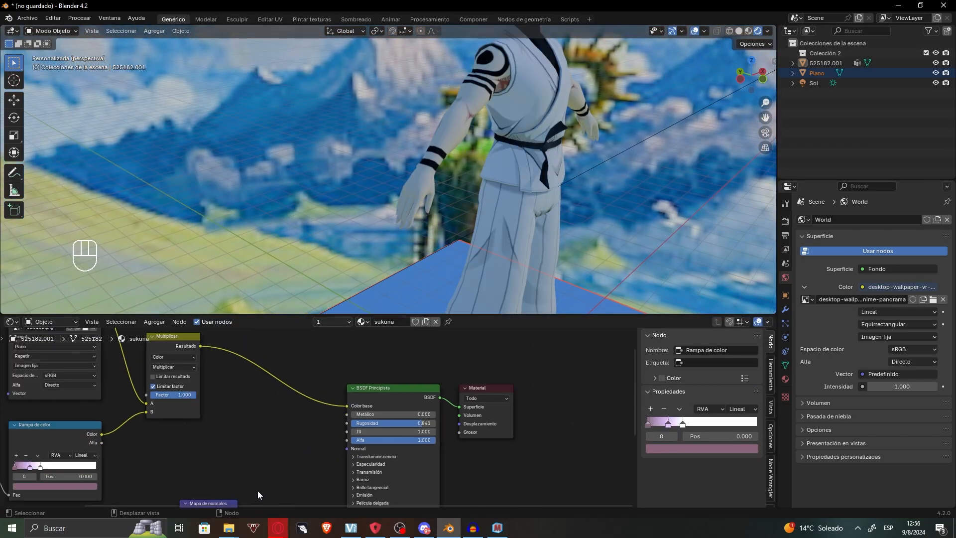
pyautogui.moveTo(258, 491); pyautogui.dragTo(260, 440, button='middle')
pyautogui.moveTo(240, 462); pyautogui.dragTo(358, 399)
pyautogui.moveTo(239, 462); pyautogui.dragTo(349, 398)
pyautogui.moveTo(212, 387); pyautogui.dragTo(307, 434, button='middle')
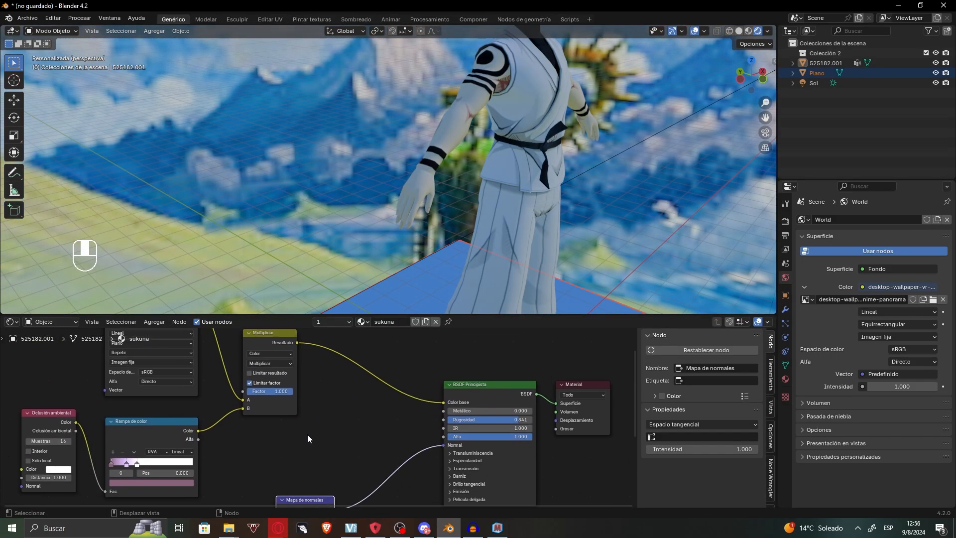
# - Try routing the 525182.png texture past the Multiplicar node into the base color, and restore the original Multiplicar links
pyautogui.moveTo(243, 408); pyautogui.dragTo(226, 442)
pyautogui.hotkey('ctrl', 'z')
pyautogui.moveTo(369, 412); pyautogui.dragTo(414, 432, button='middle')
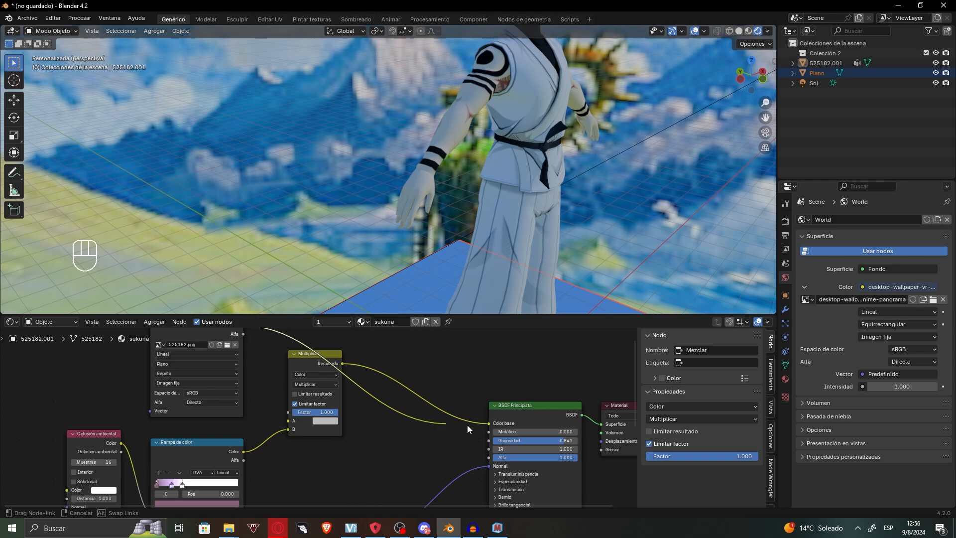
pyautogui.moveTo(468, 425); pyautogui.dragTo(488, 423)
pyautogui.moveTo(520, 209); pyautogui.dragTo(475, 212, button='middle')
pyautogui.moveTo(488, 424); pyautogui.dragTo(288, 420)
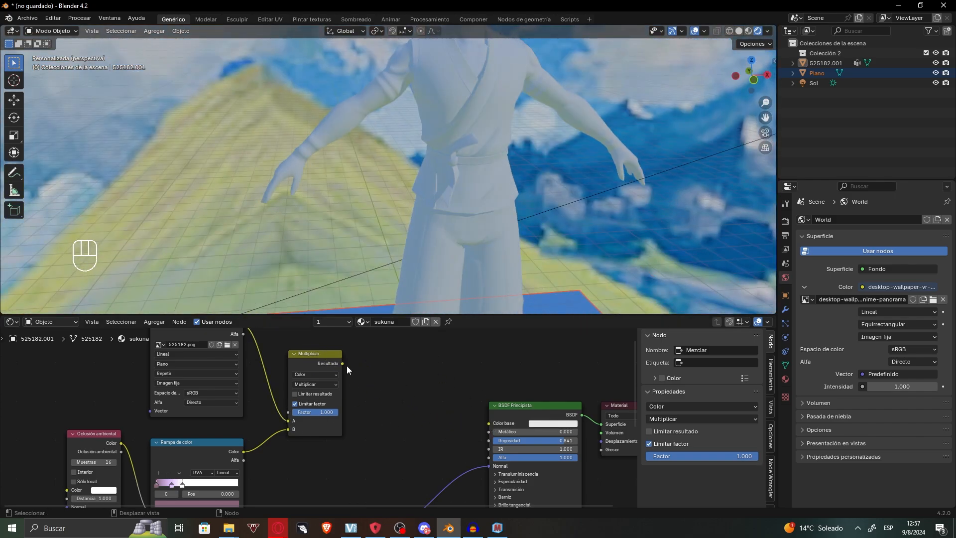
pyautogui.moveTo(343, 364); pyautogui.dragTo(488, 422)
# - Recolor the ramp's lilac middle stop to a dark reddish tone and spread the stops, placing the first at position 0.177
pyautogui.moveTo(139, 498); pyautogui.dragTo(241, 445, button='middle')
pyautogui.scroll(3, 249, 441)
pyautogui.click(264, 435)
pyautogui.click(279, 458)
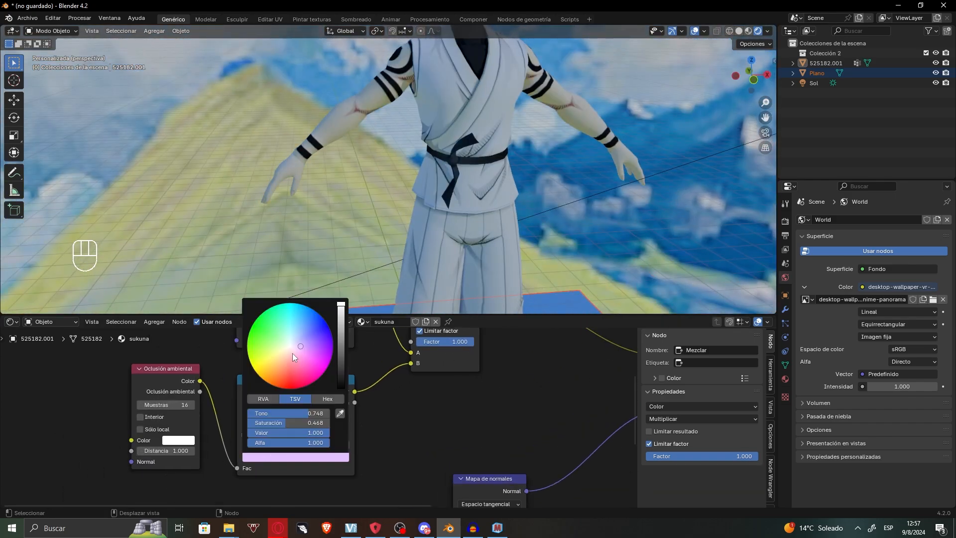
pyautogui.click(294, 360)
pyautogui.moveTo(341, 304); pyautogui.dragTo(341, 354)
pyautogui.moveTo(277, 434); pyautogui.dragTo(334, 430)
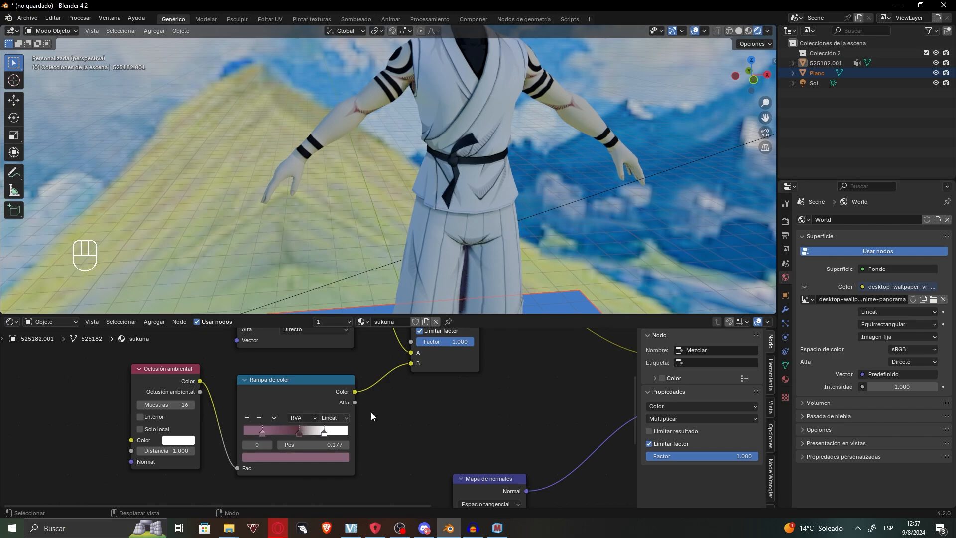
# - Add a monkey mesh to the scene, move it off the floor plane and scale it up
pyautogui.moveTo(490, 315); pyautogui.dragTo(518, 508)
pyautogui.scroll(-2, 503, 379)
pyautogui.moveTo(498, 367); pyautogui.dragTo(530, 374, button='middle')
pyautogui.scroll(2, 480, 342)
pyautogui.scroll(-4, 480, 342)
pyautogui.moveTo(503, 491); pyautogui.dragTo(512, 460)
pyautogui.click(689, 327)
pyautogui.hotkey('shift', 'a')
pyautogui.click(627, 285)
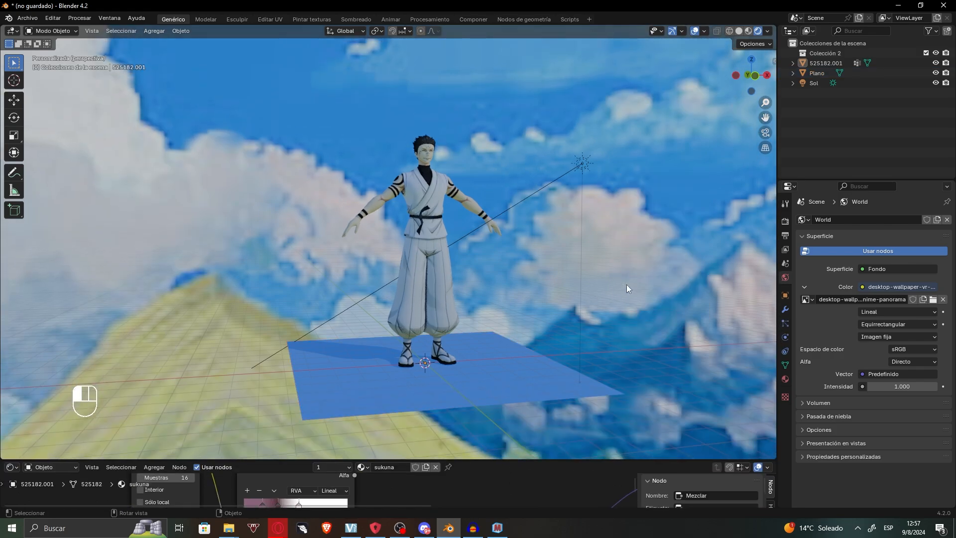
pyautogui.hotkey('shift', 'a')
pyautogui.moveTo(626, 166)
pyautogui.click(682, 257)
pyautogui.press('g')
pyautogui.press('s')
# - Move the monkey along the Y axis, rescale it and rotate it about Z so it stands beside the character
pyautogui.moveTo(587, 144); pyautogui.dragTo(398, 165, button='middle')
pyautogui.press('g')
pyautogui.press('y')
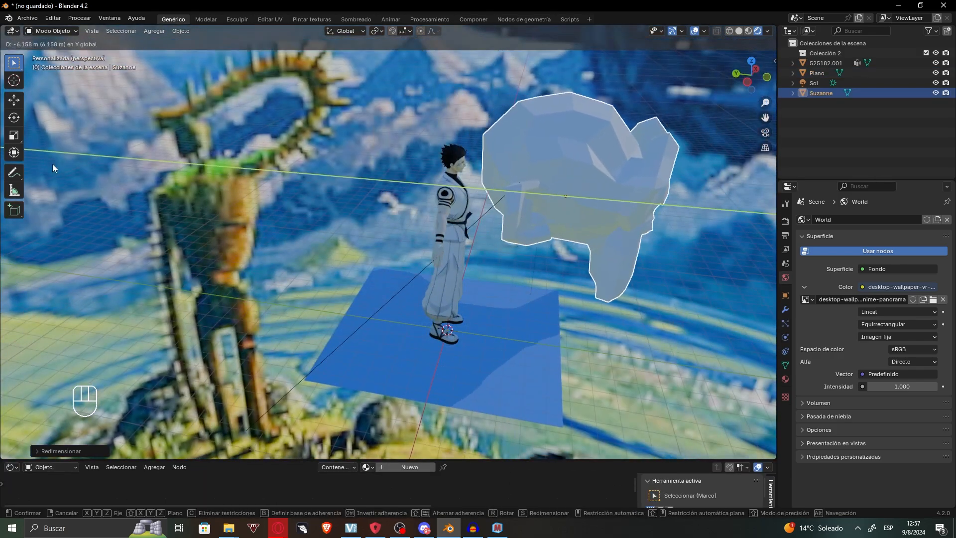
pyautogui.moveTo(573, 165); pyautogui.dragTo(667, 159, button='middle')
pyautogui.press('s')
pyautogui.moveTo(537, 199); pyautogui.dragTo(634, 209, button='middle')
pyautogui.press('r')
pyautogui.press('z')
pyautogui.click(575, 294)
pyautogui.moveTo(605, 292); pyautogui.dragTo(641, 295, button='middle')
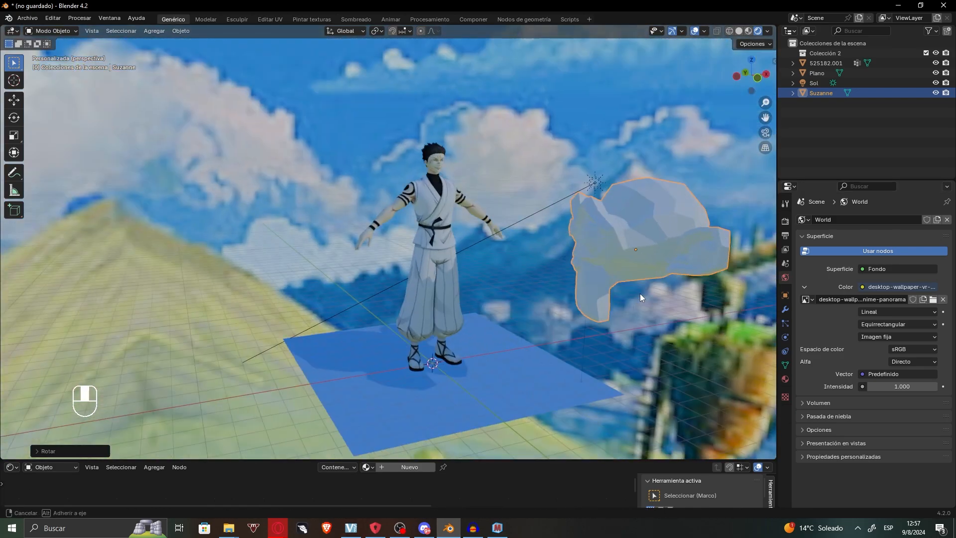
# - Assign the existing material named mona to the monkey and enlarge the node editor
pyautogui.click(785, 379)
pyautogui.click(804, 262)
pyautogui.click(824, 306)
pyautogui.moveTo(701, 311); pyautogui.dragTo(602, 408, button='middle')
pyautogui.moveTo(573, 460); pyautogui.dragTo(547, 272)
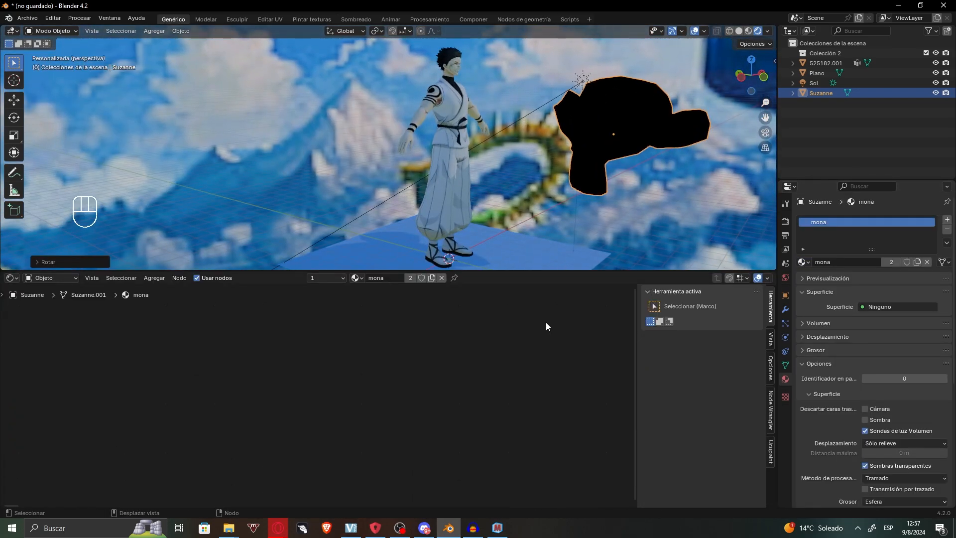
# - Add a BSDF Principista node to the mona material and connect it to the Material output's Superficie input
pyautogui.scroll(4, 374, 367)
pyautogui.hotkey('shift', 'a')
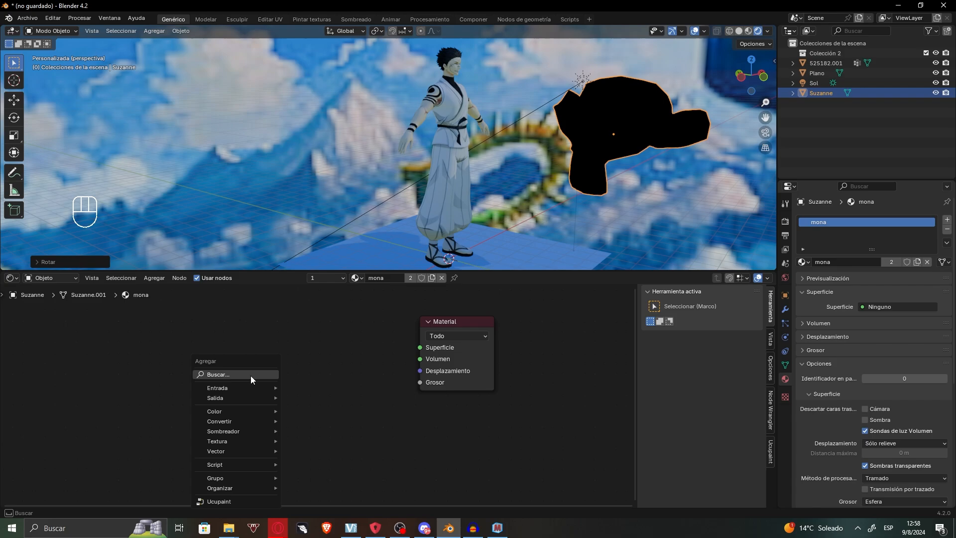
pyautogui.write('pr')
pyautogui.click(316, 396)
pyautogui.click(238, 331)
pyautogui.moveTo(365, 348); pyautogui.dragTo(420, 347)
# - Add an Imagen texture node and connect its Color output to the monkey shader's Color base input
pyautogui.moveTo(219, 352); pyautogui.dragTo(341, 367, button='middle')
pyautogui.hotkey('shift', 'a')
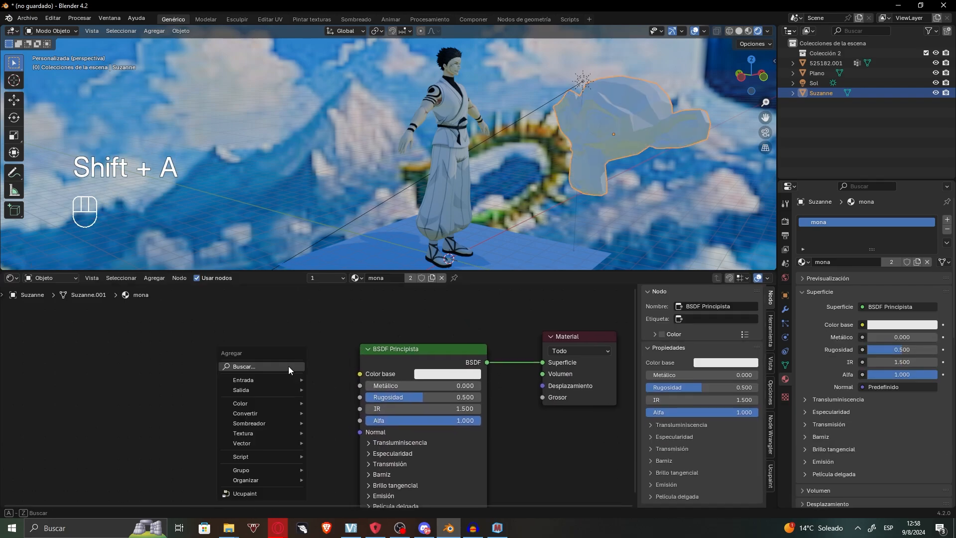
pyautogui.write('text')
pyautogui.click(307, 391)
pyautogui.moveTo(307, 392); pyautogui.dragTo(454, 376, button='middle')
pyautogui.hotkey('shift', 'a')
pyautogui.write('tex')
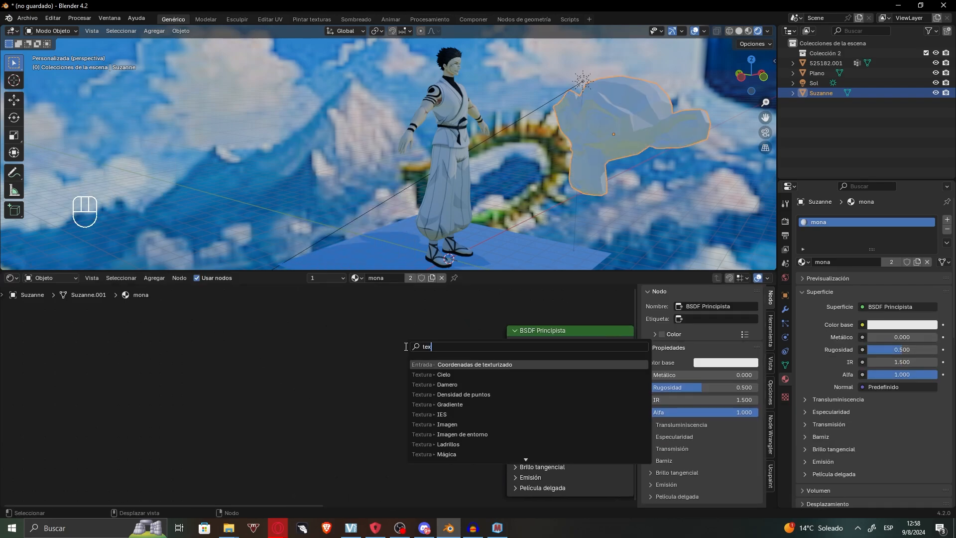
pyautogui.write('tura')
pyautogui.click(444, 424)
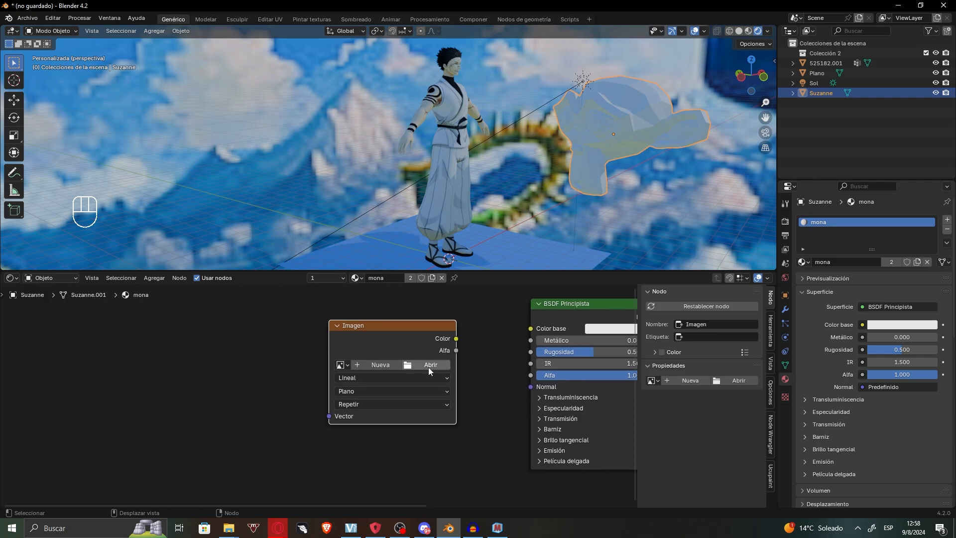
pyautogui.moveTo(528, 335); pyautogui.dragTo(530, 329)
# - Open the image browser for the new texture node and look through the A:\Contenido\3d\yo\fondo folder for a texture
pyautogui.click(427, 364)
pyautogui.scroll(-3, 180, 333)
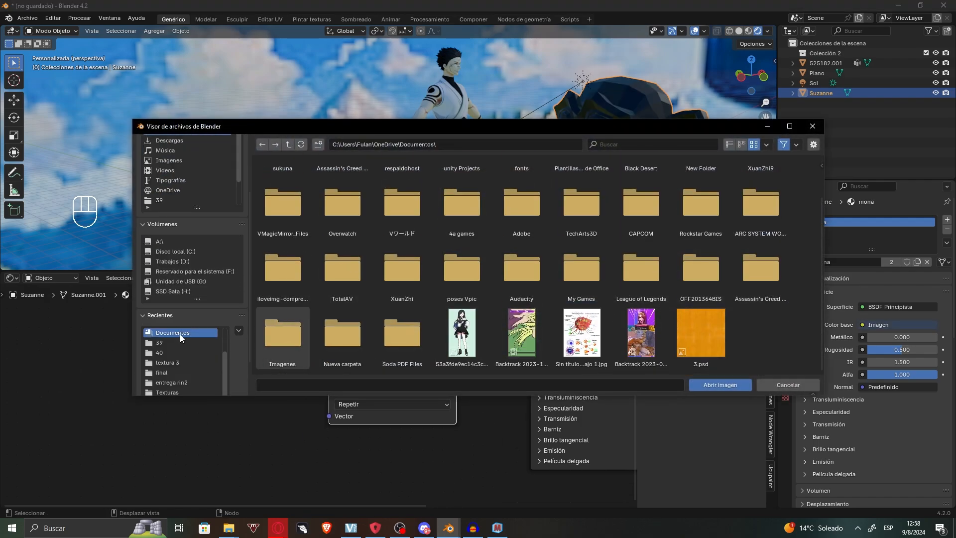
pyautogui.click(192, 244)
pyautogui.doubleClick(765, 202)
pyautogui.doubleClick(336, 195)
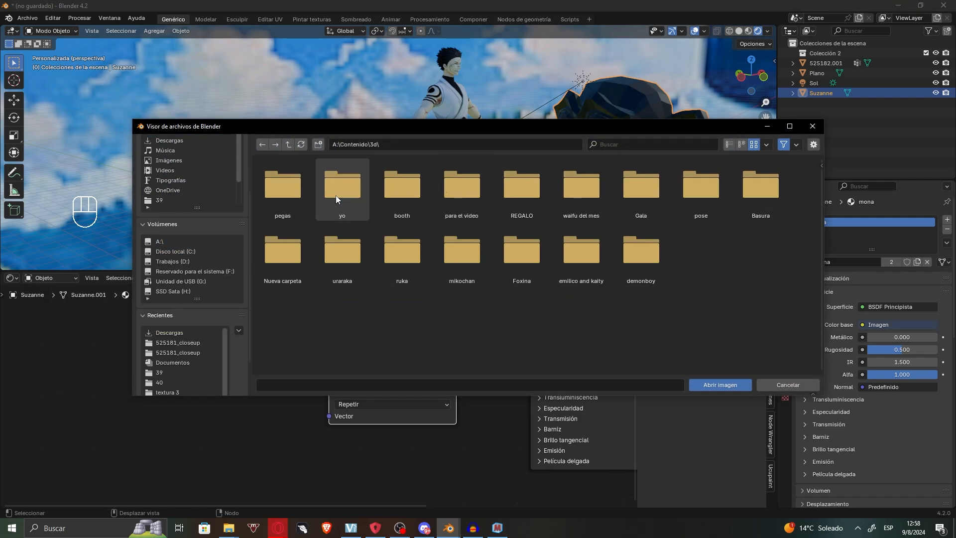
pyautogui.doubleClick(336, 196)
pyautogui.doubleClick(641, 185)
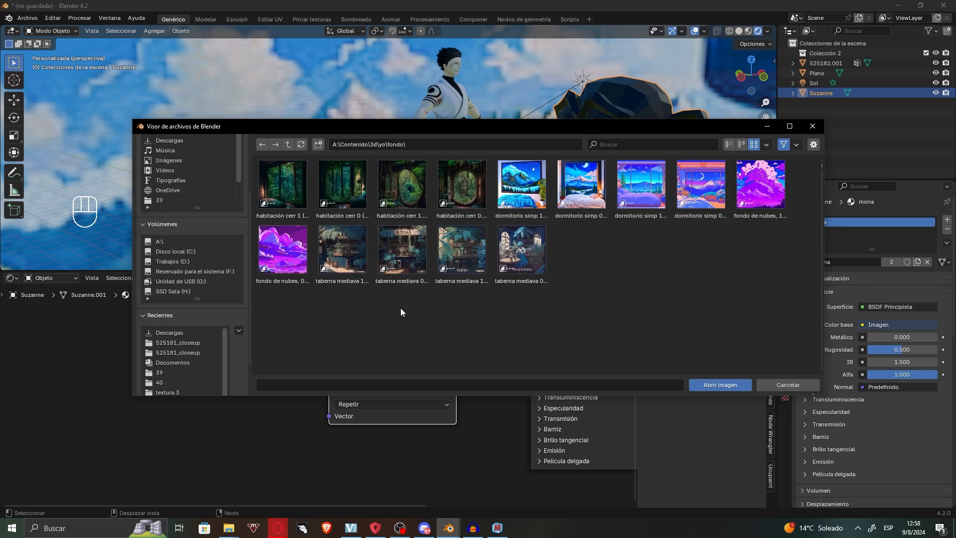
pyautogui.click(289, 145)
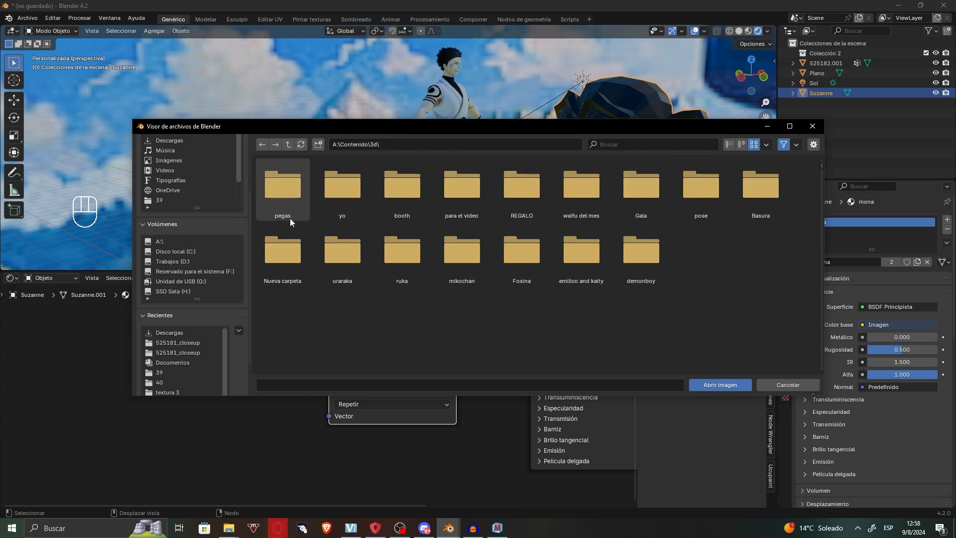
pyautogui.click(287, 144)
# - Load madera_diffuseOriginal.jpg from A:\Contenido\fondo\cuadros into the image node and check the monkey's wood texture
pyautogui.doubleClick(700, 186)
pyautogui.scroll(-3, 581, 199)
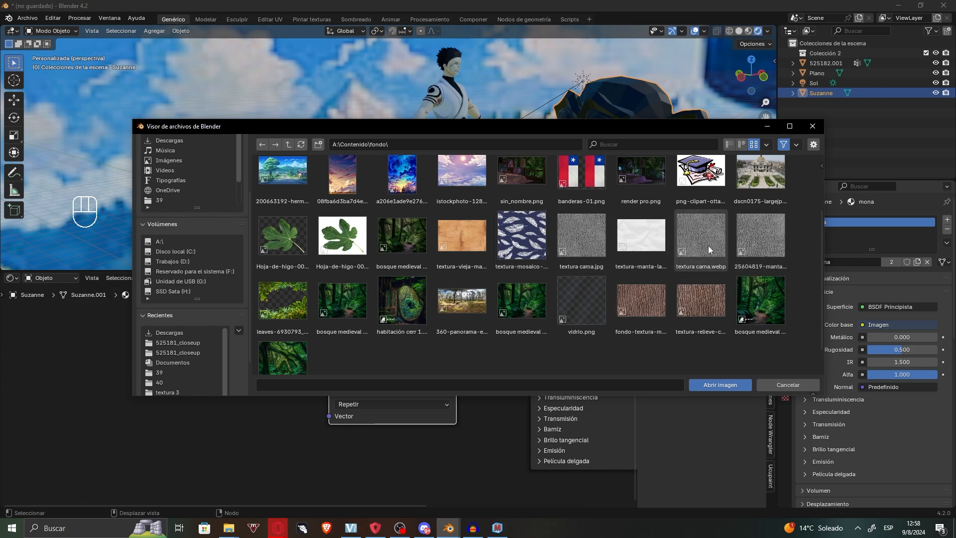
pyautogui.scroll(3, 575, 299)
pyautogui.doubleClick(342, 182)
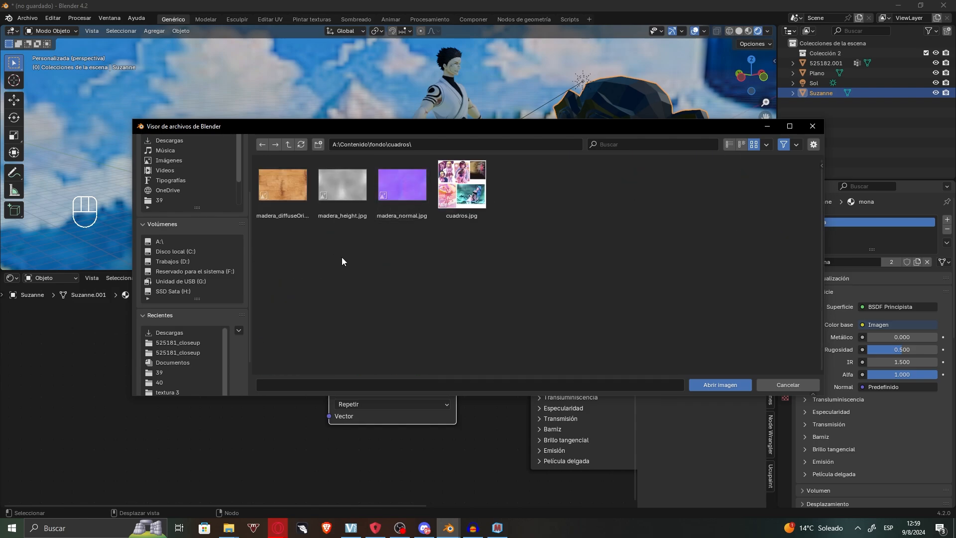
pyautogui.doubleClick(283, 206)
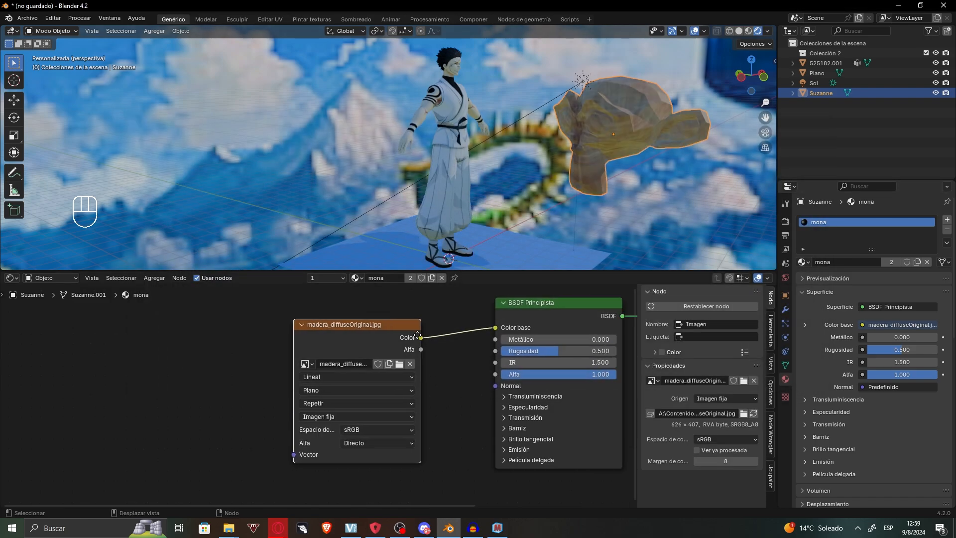
pyautogui.moveTo(588, 164); pyautogui.dragTo(448, 165, button='middle')
pyautogui.keyDown('shift'); pyautogui.moveTo(558, 179); pyautogui.dragTo(563, 191, button='middle'); pyautogui.keyUp('shift')
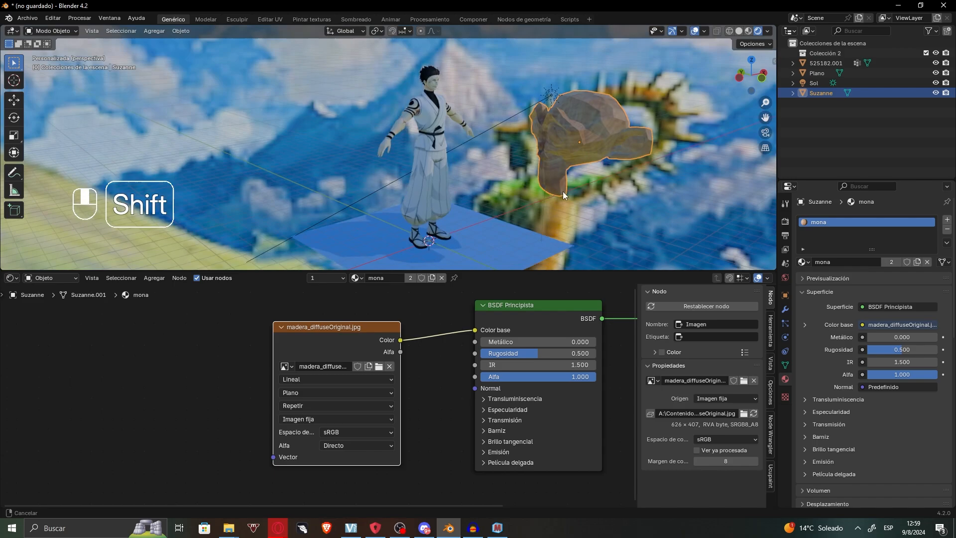
# - Move the wood image node farther from the shader and add a Mapa de normales node below it
pyautogui.moveTo(339, 327); pyautogui.dragTo(205, 311)
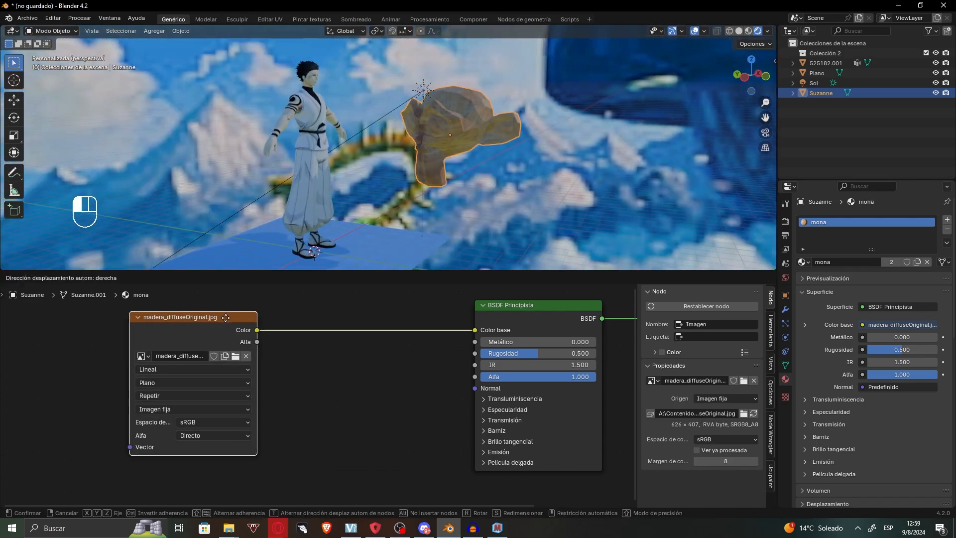
pyautogui.scroll(-2, 370, 345)
pyautogui.moveTo(370, 347); pyautogui.dragTo(369, 334, button='middle')
pyautogui.hotkey('shift', 'a')
pyautogui.moveTo(385, 336)
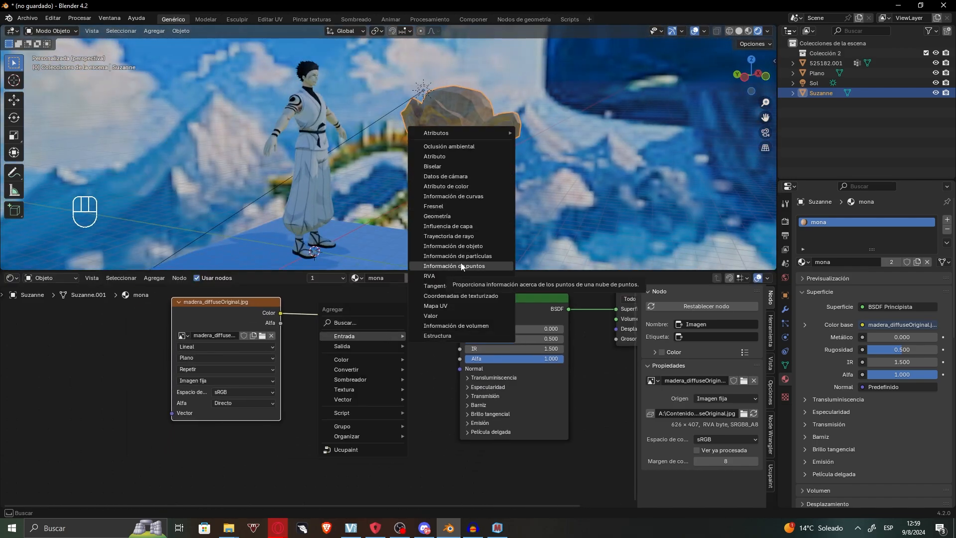
pyautogui.hotkey('shift', 'a')
pyautogui.press('BackSpace')
pyautogui.write('norma')
pyautogui.click(386, 422)
pyautogui.click(290, 447)
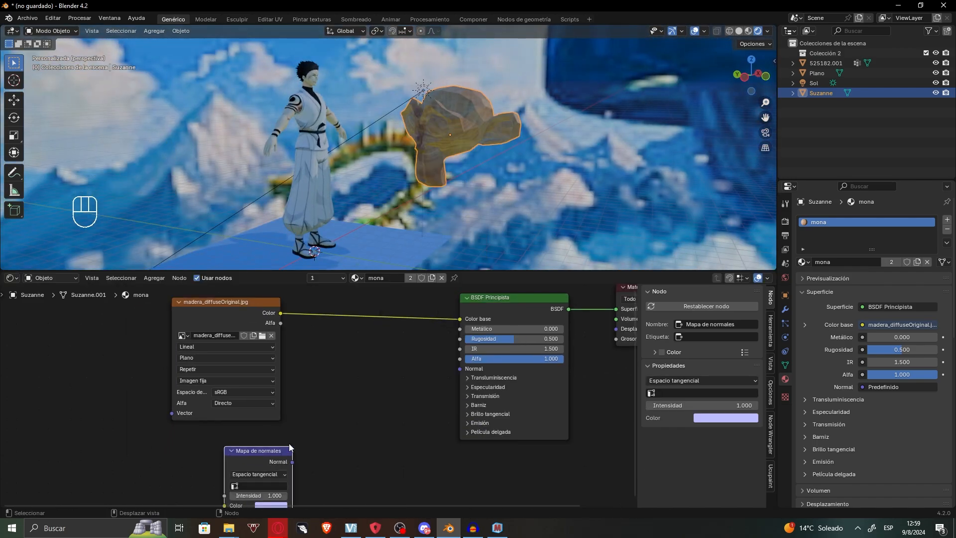
# - Duplicate the wood image node, place the copy beside the Mapa de normales node and unlink its image
pyautogui.click(197, 318)
pyautogui.hotkey('shift', 'd')
pyautogui.click(105, 429)
pyautogui.moveTo(106, 428); pyautogui.dragTo(242, 324, button='middle')
pyautogui.click(300, 344)
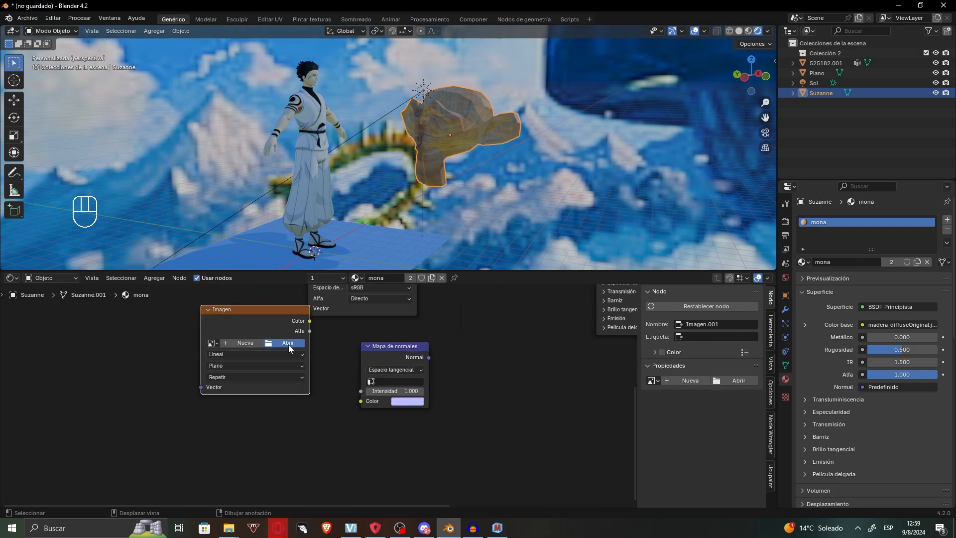
# - Load madera_normal.jpg into the empty image node beside the Mapa de normales node
pyautogui.click(288, 345)
pyautogui.scroll(-4, 198, 320)
pyautogui.click(181, 355)
pyautogui.doubleClick(403, 188)
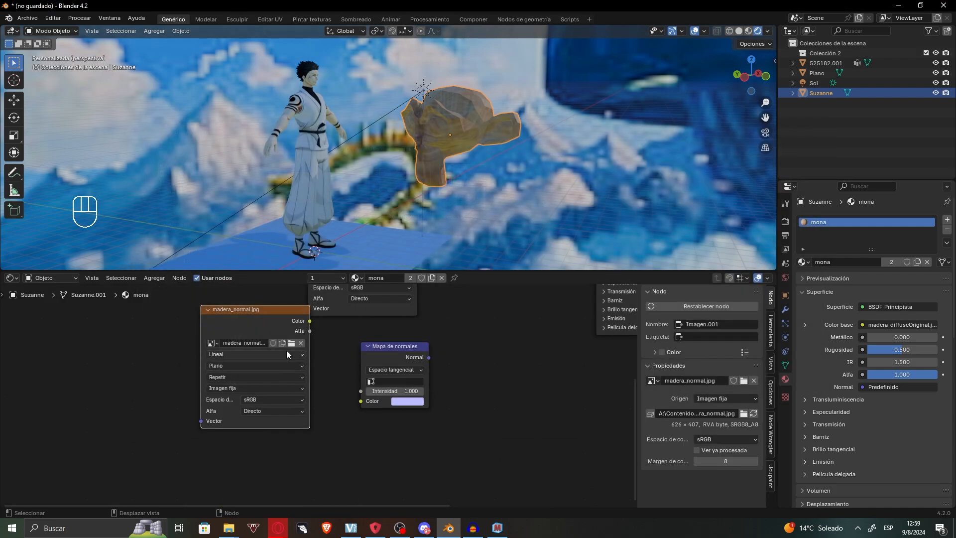
# - Set the madera_normal.jpg color space to Datos and link it through Mapa de normales to the shader's Normal input
pyautogui.moveTo(301, 363); pyautogui.dragTo(360, 402)
pyautogui.click(286, 443)
pyautogui.click(348, 393)
pyautogui.moveTo(509, 404); pyautogui.dragTo(408, 480, button='middle')
pyautogui.scroll(-3, 408, 478)
pyautogui.moveTo(335, 423); pyautogui.dragTo(479, 344)
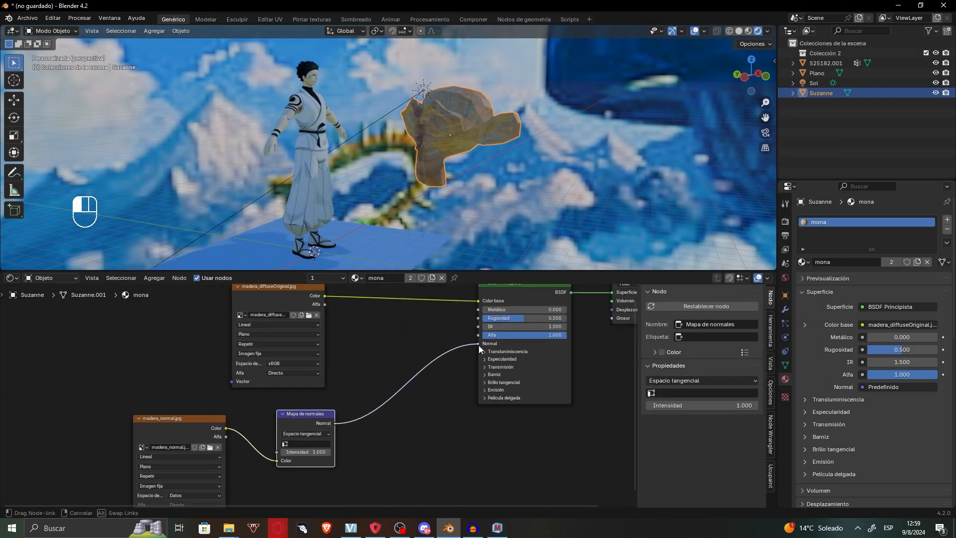
pyautogui.scroll(2, 476, 181)
pyautogui.moveTo(475, 182); pyautogui.dragTo(401, 193, button='middle')
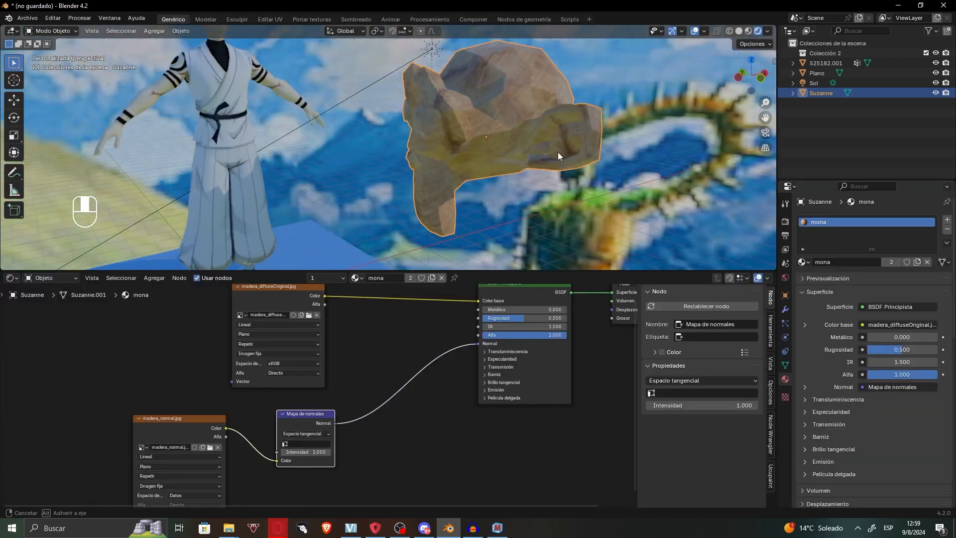
pyautogui.moveTo(558, 155); pyautogui.dragTo(410, 301, button='middle')
# - Add an Oclusión ambiental node to the monkey's material and arrange it below the wood diffuse image node
pyautogui.scroll(-2, 410, 302)
pyautogui.hotkey('shift', 'a')
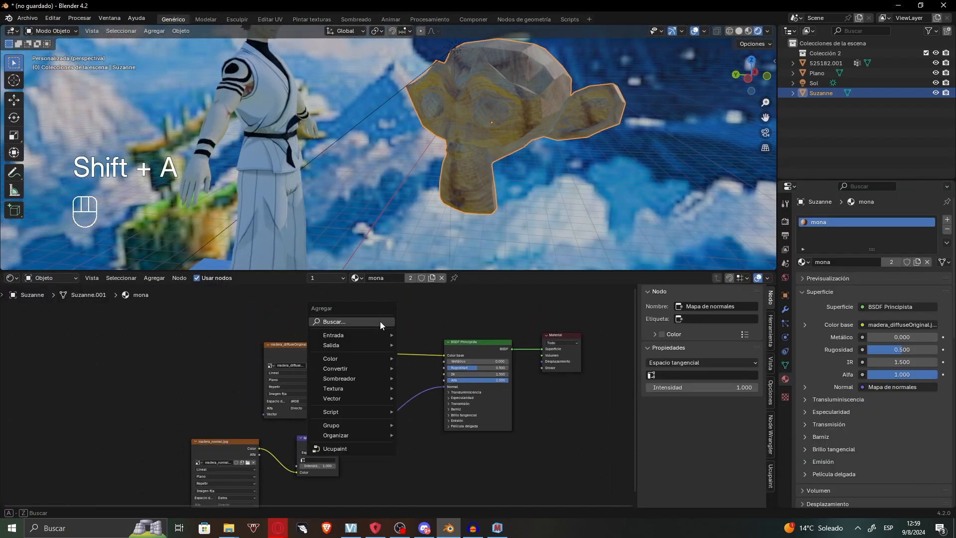
pyautogui.write('ocl')
pyautogui.press('Return')
pyautogui.click(158, 358)
pyautogui.moveTo(285, 345); pyautogui.dragTo(259, 294)
pyautogui.moveTo(171, 404); pyautogui.dragTo(271, 397)
# - Insert a Mezclar color node on the link between the wood diffuse image and the shader's Color base
pyautogui.hotkey('shift', 'a')
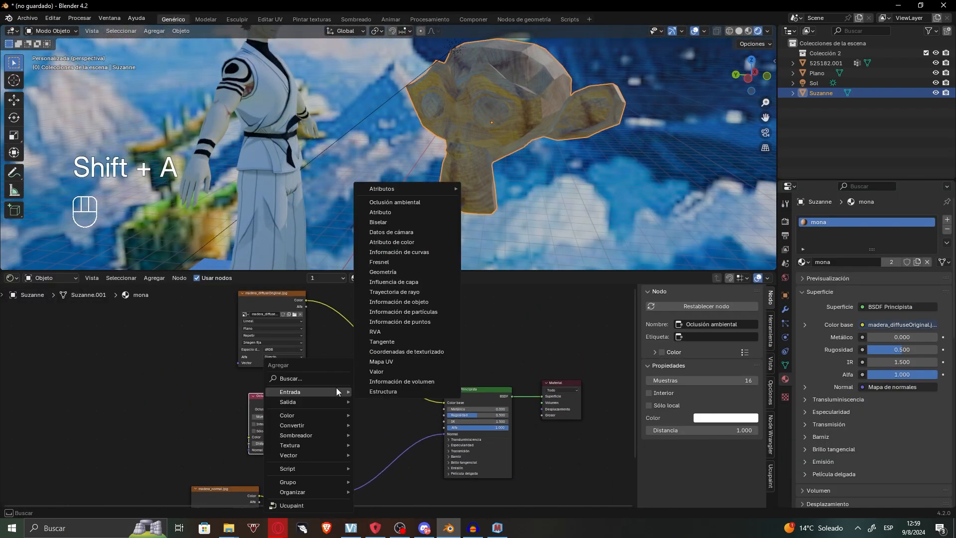
pyautogui.write('mes')
pyautogui.click(382, 426)
pyautogui.click(368, 347)
pyautogui.moveTo(367, 397); pyautogui.dragTo(367, 403)
# - Add a Rampa de color node feeding the Mezclar node's B input and connect Oclusión ambiental to its Fac
pyautogui.moveTo(367, 397); pyautogui.dragTo(327, 408)
pyautogui.write('ramp')
pyautogui.press('BackSpace')
pyautogui.press('BackSpace')
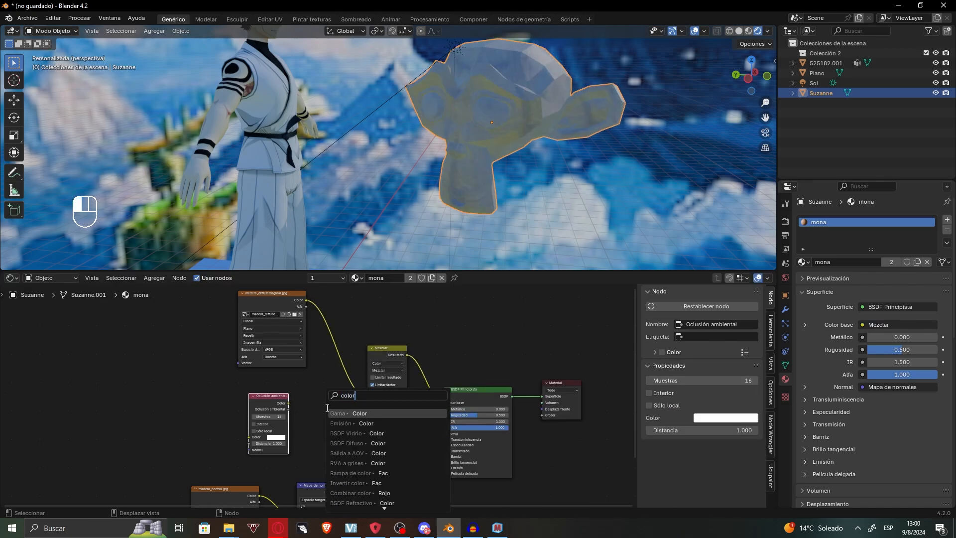
pyautogui.click(387, 418)
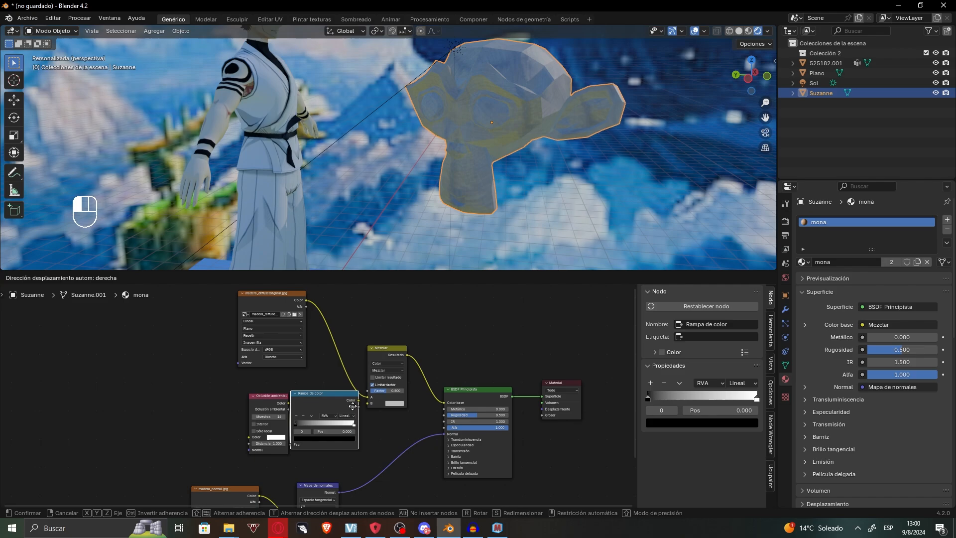
pyautogui.click(349, 410)
pyautogui.moveTo(356, 401); pyautogui.dragTo(367, 403)
pyautogui.moveTo(273, 397); pyautogui.dragTo(239, 392)
# - Set the Mezclar node's blend mode to Multiplicar and tint the dark end of the color ramp pinkish purple
pyautogui.scroll(2, 293, 427)
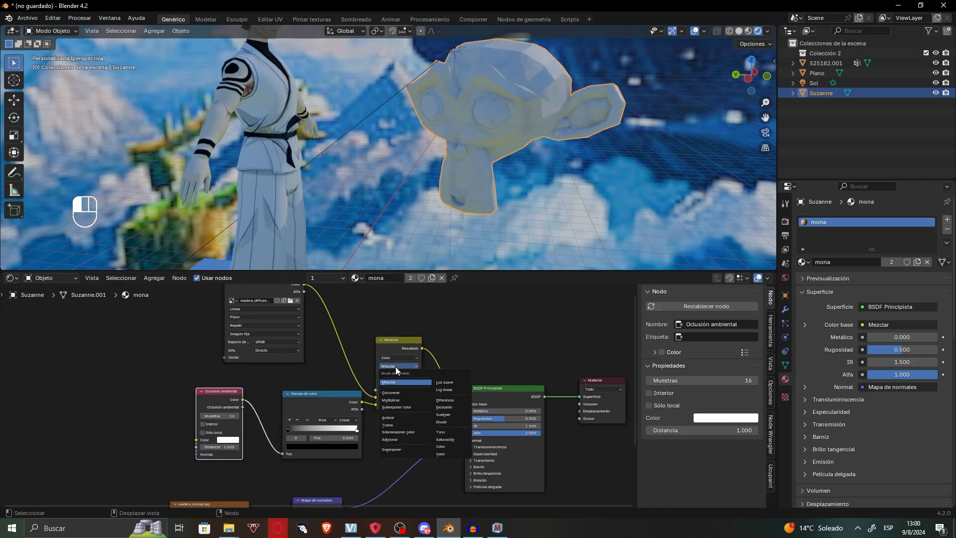
pyautogui.click(391, 400)
pyautogui.click(302, 446)
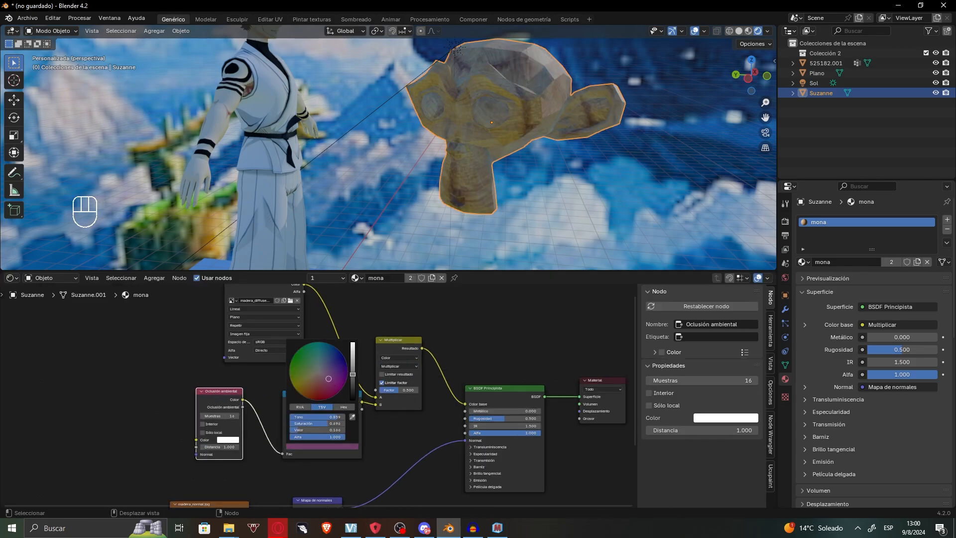
pyautogui.moveTo(310, 434); pyautogui.dragTo(301, 433)
pyautogui.click(318, 446)
pyautogui.click(323, 384)
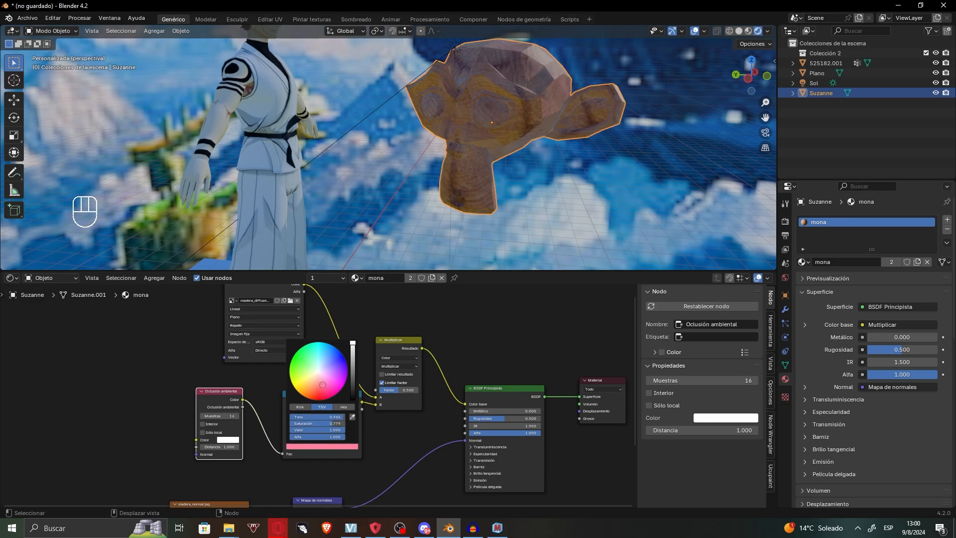
pyautogui.moveTo(354, 376); pyautogui.dragTo(353, 341)
# - Move the color ramp's white stop to position 0.448 and set the Multiplicar factor to 1.000
pyautogui.click(315, 447)
pyautogui.click(330, 446)
pyautogui.moveTo(310, 421); pyautogui.dragTo(266, 422)
pyautogui.click(473, 343)
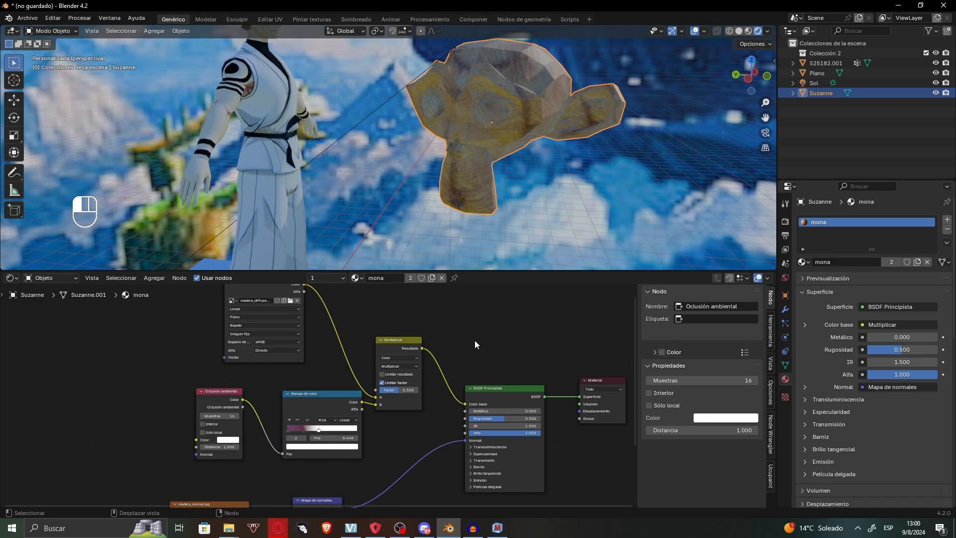
pyautogui.scroll(6, 455, 421)
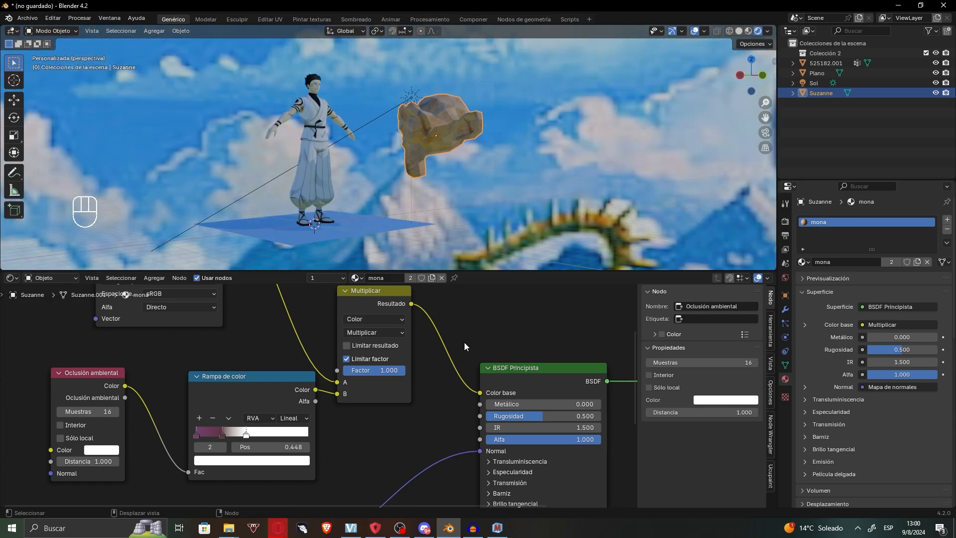
pyautogui.scroll(-3, 464, 344)
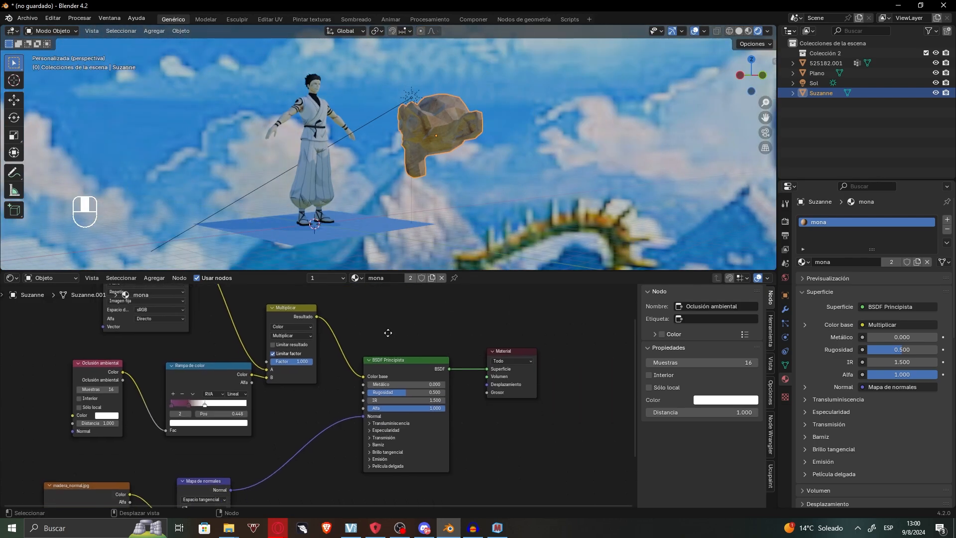
# - Apply Sombrear suave to the monkey and to the character, and deselect them in the viewport
pyautogui.rightClick(439, 102)
pyautogui.click(439, 103)
pyautogui.click(322, 119)
pyautogui.rightClick(322, 119)
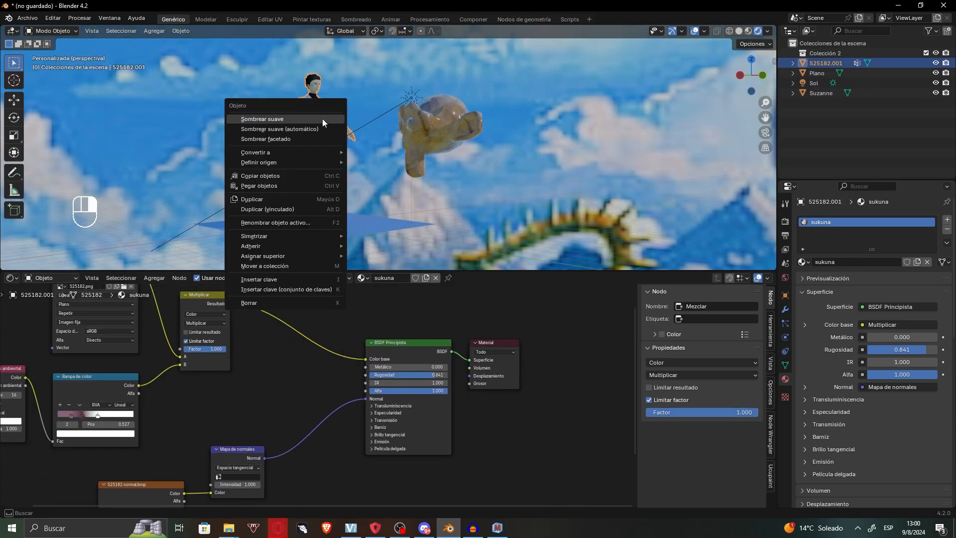
pyautogui.click(322, 118)
pyautogui.click(381, 119)
pyautogui.moveTo(444, 116)
pyautogui.mouseDown(button='middle')
pyautogui.moveTo(528, 133)
pyautogui.moveTo(498, 164)
pyautogui.mouseUp(button='middle')
pyautogui.moveTo(485, 271)
pyautogui.mouseDown()
pyautogui.moveTo(491, 396)
pyautogui.moveTo(506, 236)
pyautogui.moveTo(498, 260)
pyautogui.mouseUp()
pyautogui.moveTo(365, 300); pyautogui.dragTo(421, 315, button='middle')
pyautogui.hotkey('shift', 'a')
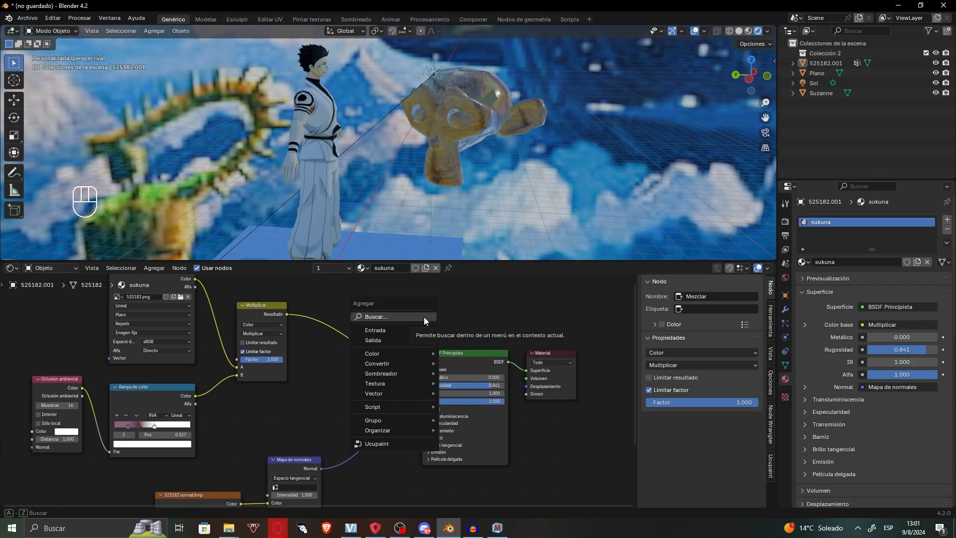
pyautogui.click(423, 316)
pyautogui.write('color')
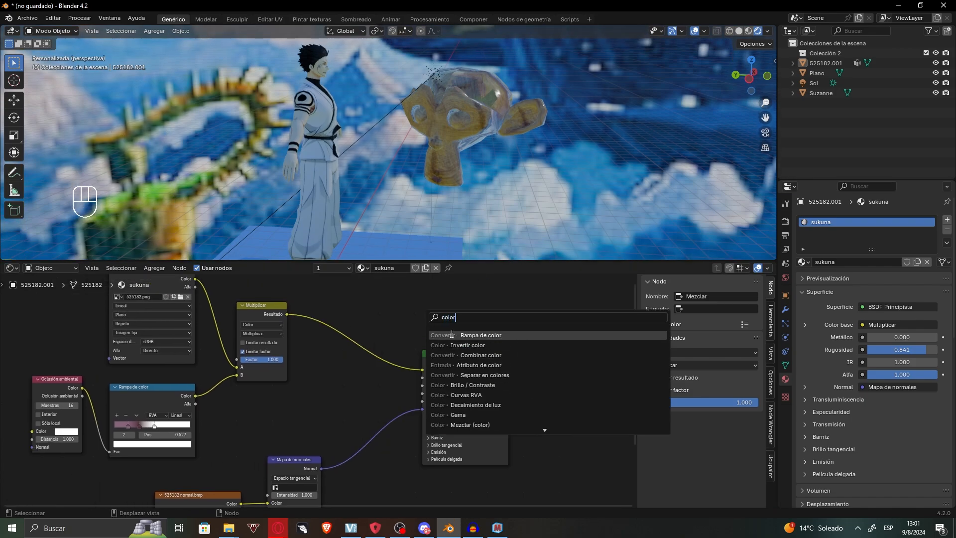
pyautogui.press('Escape')
pyautogui.press('s')
# - Insert a Brillo / Contraste node between Multiplicar and the shader in the sukuna material and set its contrast to 1.200
pyautogui.hotkey('shift', 'a')
pyautogui.click(450, 333)
pyautogui.write('clo')
pyautogui.press('BackSpace')
pyautogui.press('BackSpace')
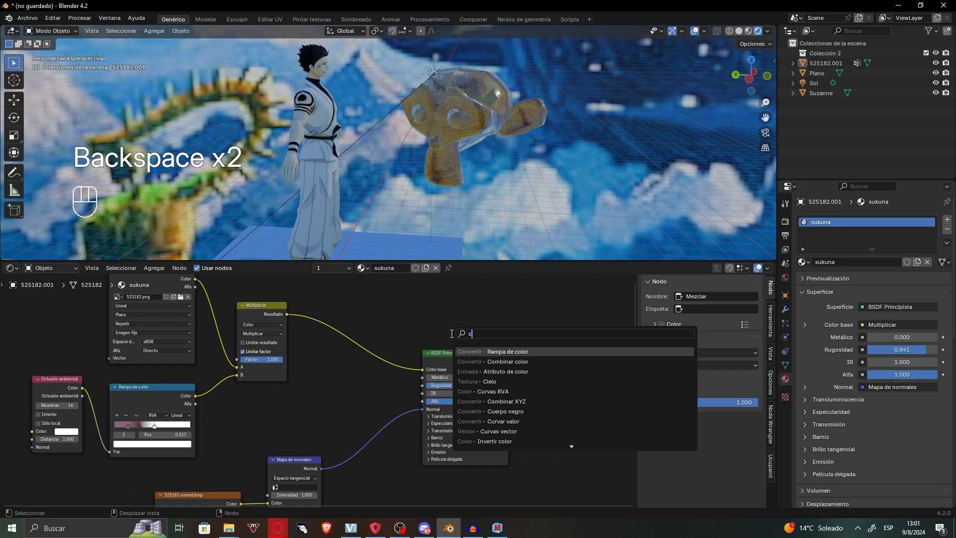
pyautogui.click(516, 350)
pyautogui.click(343, 335)
pyautogui.scroll(5, 373, 363)
pyautogui.moveTo(371, 345)
pyautogui.mouseDown()
pyautogui.moveTo(383, 345)
pyautogui.moveTo(371, 345)
pyautogui.mouseUp()
pyautogui.moveTo(371, 357); pyautogui.dragTo(378, 357)
# - Check the character's nodes and shading, and lower the Brillo / Contraste node's contrast to 0.200
pyautogui.scroll(-3, 388, 346)
pyautogui.moveTo(383, 344); pyautogui.dragTo(420, 381, button='middle')
pyautogui.moveTo(463, 190); pyautogui.dragTo(418, 211, button='middle')
pyautogui.moveTo(239, 364); pyautogui.dragTo(277, 402, button='middle')
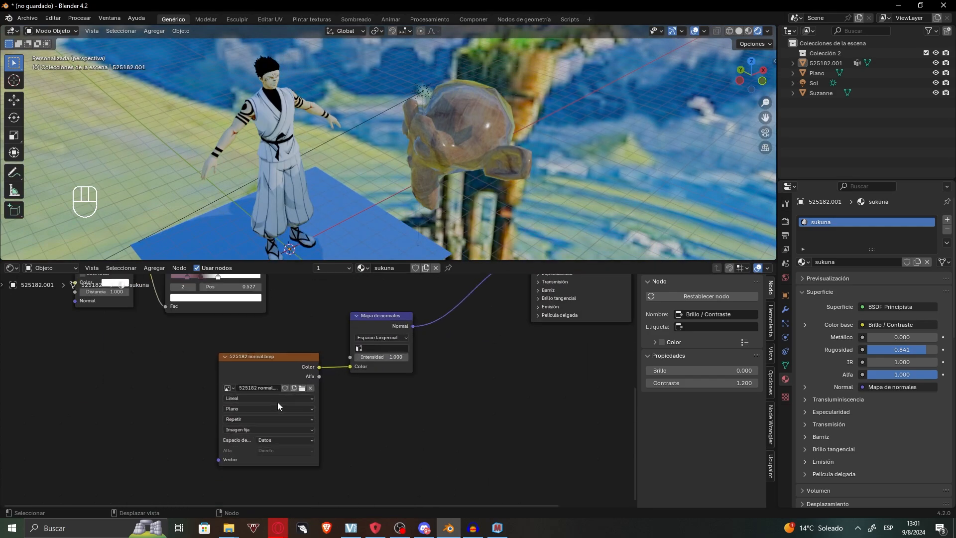
pyautogui.scroll(1, 395, 296)
pyautogui.moveTo(429, 358); pyautogui.dragTo(395, 323, button='middle')
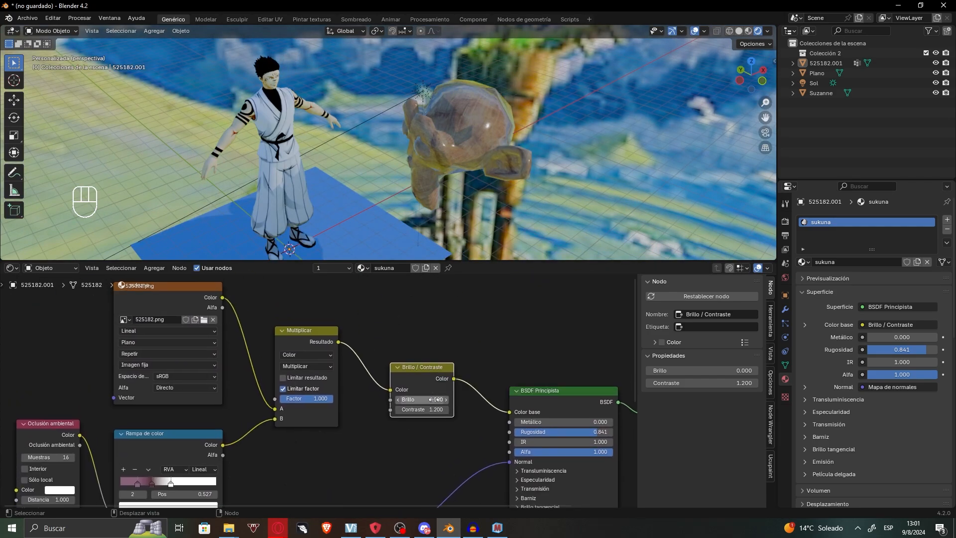
pyautogui.scroll(1, 426, 214)
pyautogui.moveTo(426, 214); pyautogui.dragTo(416, 210, button='middle')
pyautogui.moveTo(420, 409); pyautogui.dragTo(398, 410)
# - Move the Brillo / Contraste node between the 525182.png image and Multiplicar, with brightness 0 and contrast 0.700
pyautogui.moveTo(398, 390); pyautogui.dragTo(454, 429, button='middle')
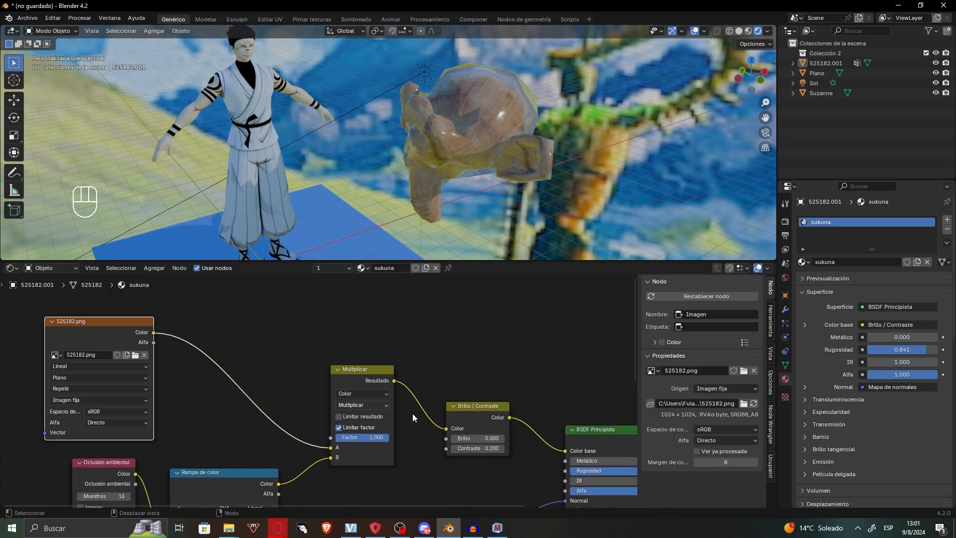
pyautogui.moveTo(472, 406)
pyautogui.mouseDown()
pyautogui.moveTo(501, 387)
pyautogui.moveTo(228, 377)
pyautogui.mouseUp()
pyautogui.moveTo(340, 185)
pyautogui.mouseDown(button='middle')
pyautogui.moveTo(328, 179)
pyautogui.moveTo(354, 178)
pyautogui.mouseUp(button='middle')
pyautogui.moveTo(227, 402)
pyautogui.mouseDown()
pyautogui.moveTo(279, 402)
pyautogui.moveTo(214, 402)
pyautogui.moveTo(231, 412)
pyautogui.mouseUp()
pyautogui.click(232, 401)
pyautogui.write('0')
pyautogui.press('Return')
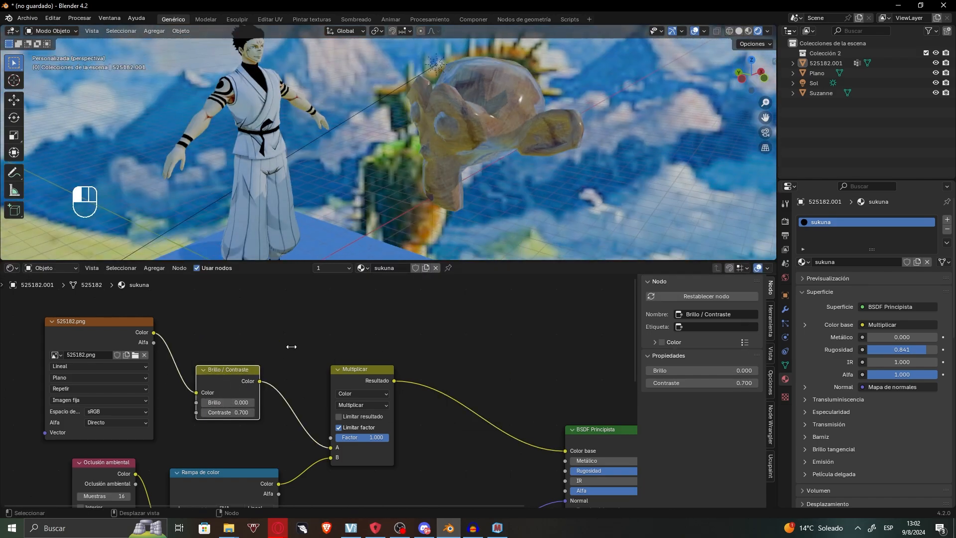
# - Add a Gama node above the Multiplicar node in the sukuna material
pyautogui.moveTo(292, 346); pyautogui.dragTo(341, 345, button='middle')
pyautogui.hotkey('shift', 'a')
pyautogui.write('c')
pyautogui.press('BackSpace')
pyautogui.write('color')
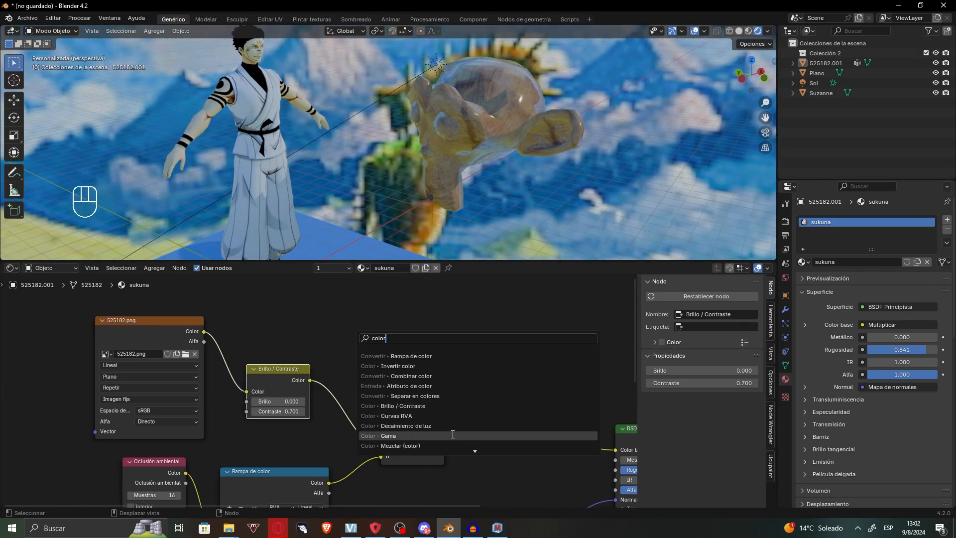
pyautogui.click(453, 435)
pyautogui.click(325, 328)
# - Add a Tono Saturación Valor node to the sukuna material in the free space near the Multiplicar node
pyautogui.hotkey('shift', 'a')
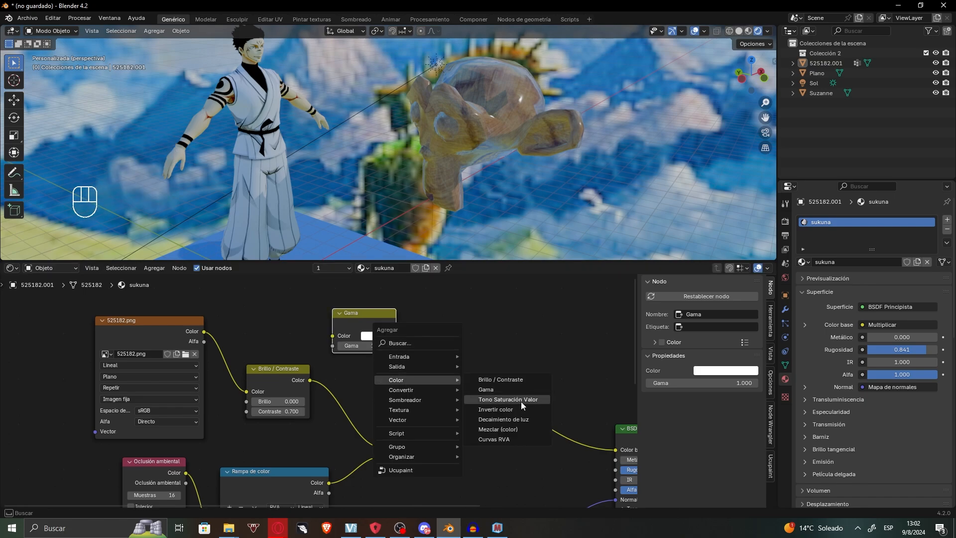
pyautogui.click(521, 402)
pyautogui.click(517, 393)
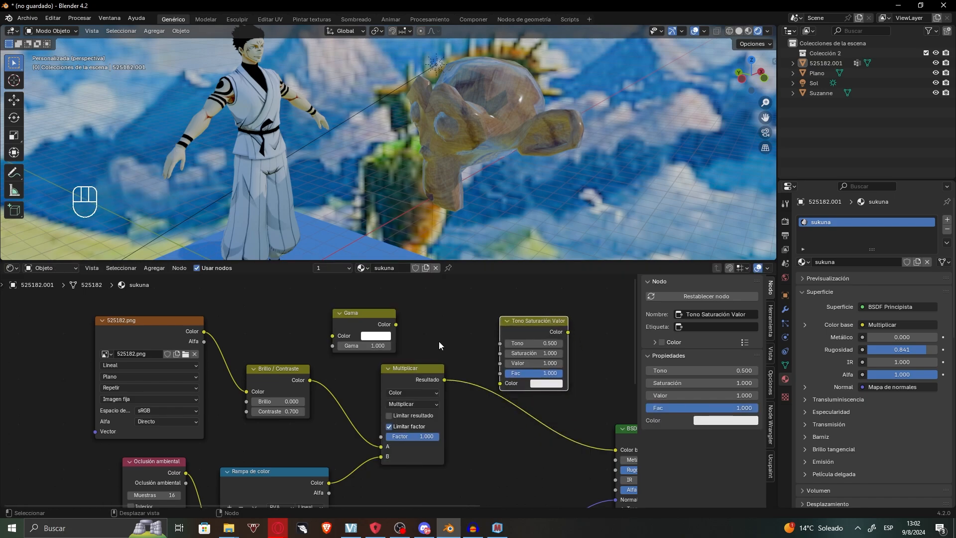
# - Delete the Brillo / Contraste and Gama nodes from the sukuna material
pyautogui.click(300, 374)
pyautogui.press('x')
pyautogui.click(354, 318)
# - Connect Tono Saturación Valor between the 525182.png image and Multiplicar's A input, with hue 0.300 and saturation 1.800
pyautogui.moveTo(528, 324); pyautogui.dragTo(282, 338)
pyautogui.moveTo(204, 332); pyautogui.dragTo(254, 399)
pyautogui.moveTo(321, 347); pyautogui.dragTo(381, 447)
pyautogui.moveTo(299, 358); pyautogui.dragTo(349, 359)
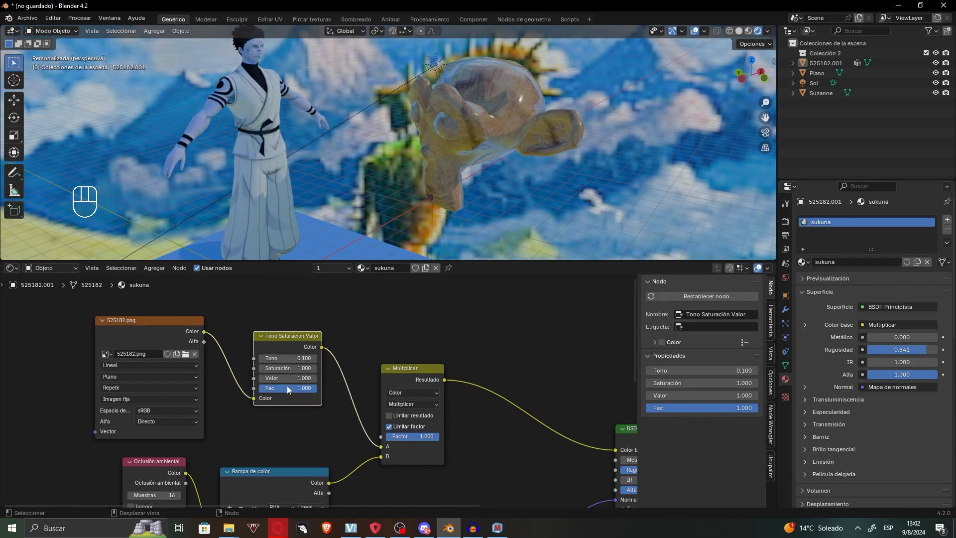
pyautogui.moveTo(287, 369); pyautogui.dragTo(282, 358)
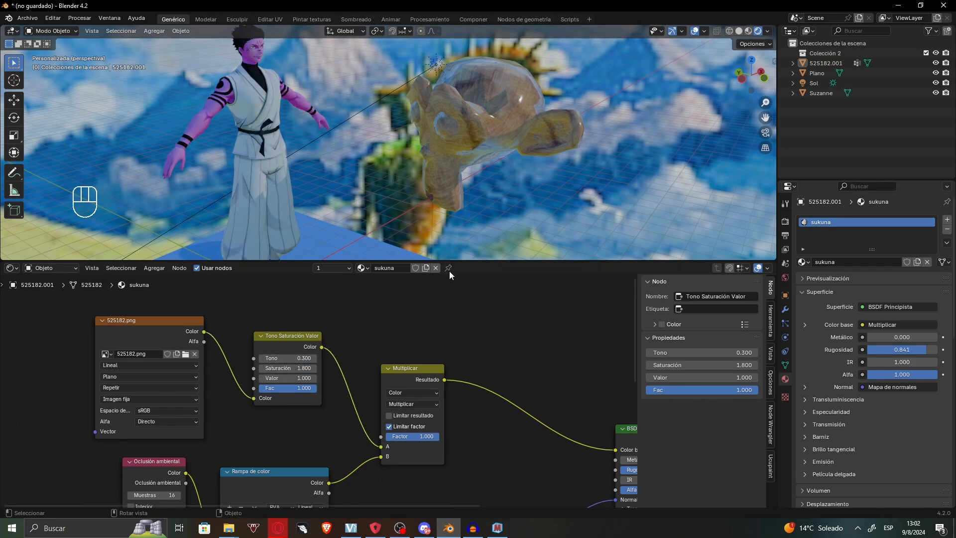
# - Try an Invertir color node between the wood diffuse image and Multiplicar in the monkey's material, and delete it
pyautogui.click(478, 164)
pyautogui.moveTo(449, 270); pyautogui.dragTo(512, 261)
pyautogui.moveTo(494, 343); pyautogui.dragTo(468, 360, button='middle')
pyautogui.hotkey('shift', 'a')
pyautogui.moveTo(468, 359)
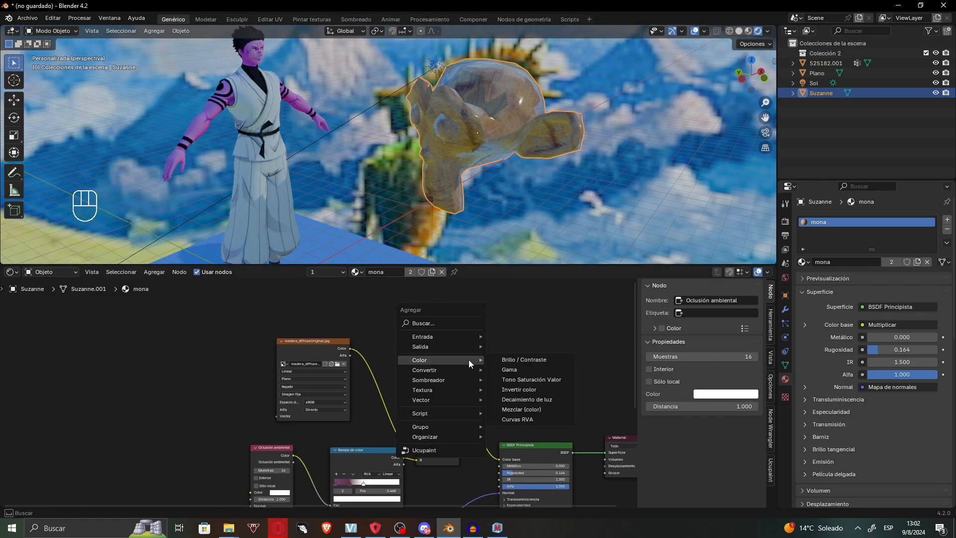
pyautogui.click(503, 389)
pyautogui.click(374, 383)
pyautogui.moveTo(530, 166)
pyautogui.mouseDown(button='middle')
pyautogui.moveTo(566, 155)
pyautogui.moveTo(538, 179)
pyautogui.mouseUp(button='middle')
pyautogui.scroll(3, 402, 375)
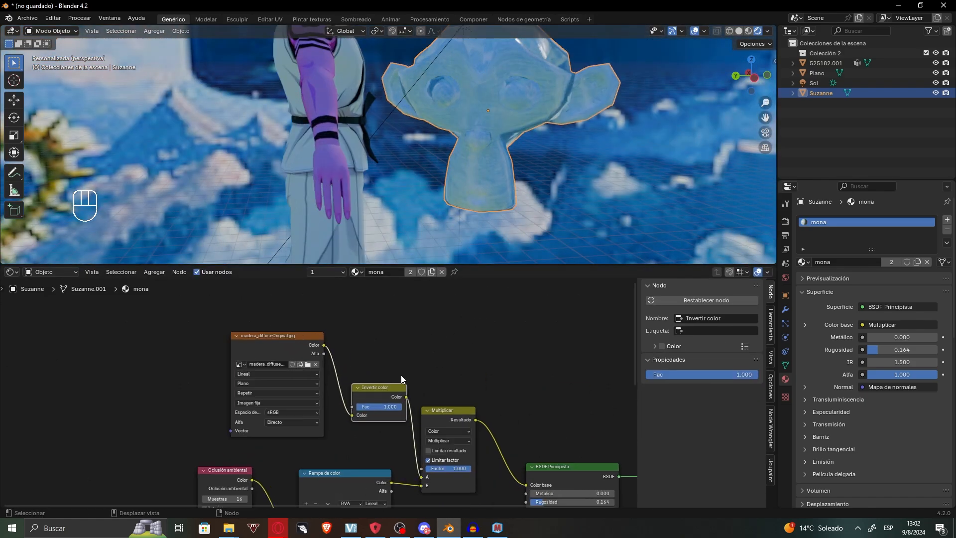
pyautogui.press('Delete')
# - Add a Tono Saturación Valor node to the monkey's material and link it between the wood diffuse image and Multiplicar's A input
pyautogui.hotkey('shift', 'a')
pyautogui.moveTo(348, 393)
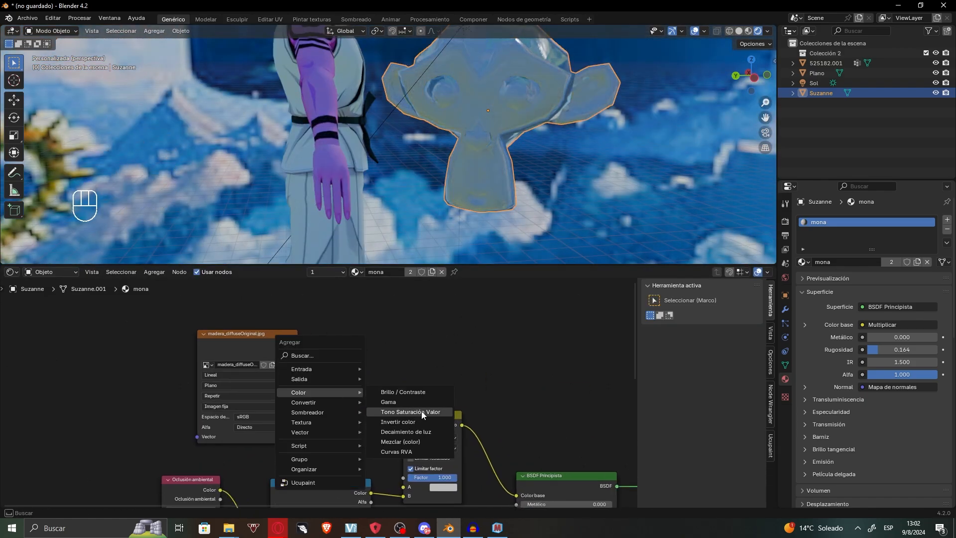
pyautogui.click(422, 411)
pyautogui.click(329, 376)
pyautogui.moveTo(298, 344); pyautogui.dragTo(326, 435)
pyautogui.moveTo(389, 387); pyautogui.dragTo(434, 496)
pyautogui.moveTo(371, 469); pyautogui.dragTo(402, 473)
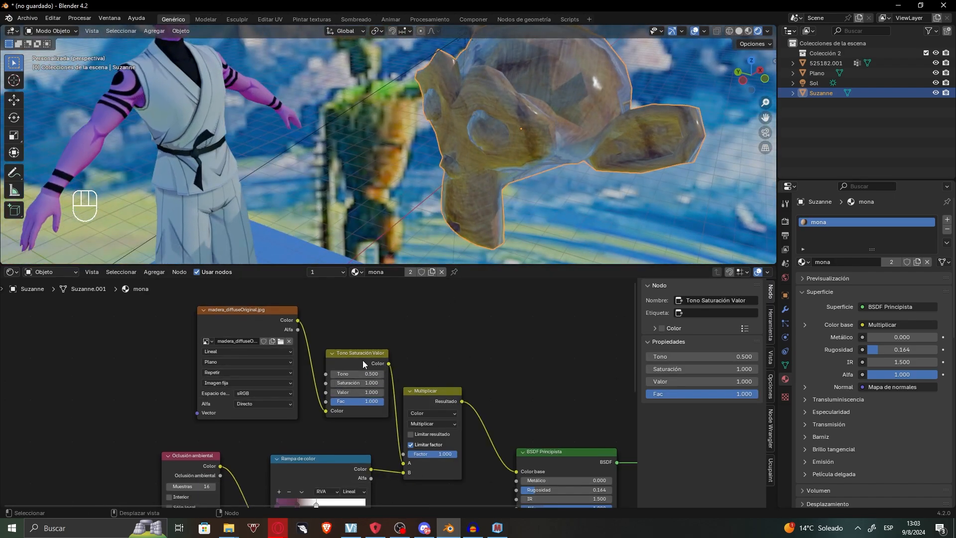
# - Adjust the monkey's Tono Saturación Valor node to hue 0, saturation 0 and value 1.000
pyautogui.scroll(2, 363, 364)
pyautogui.moveTo(363, 371); pyautogui.dragTo(304, 372)
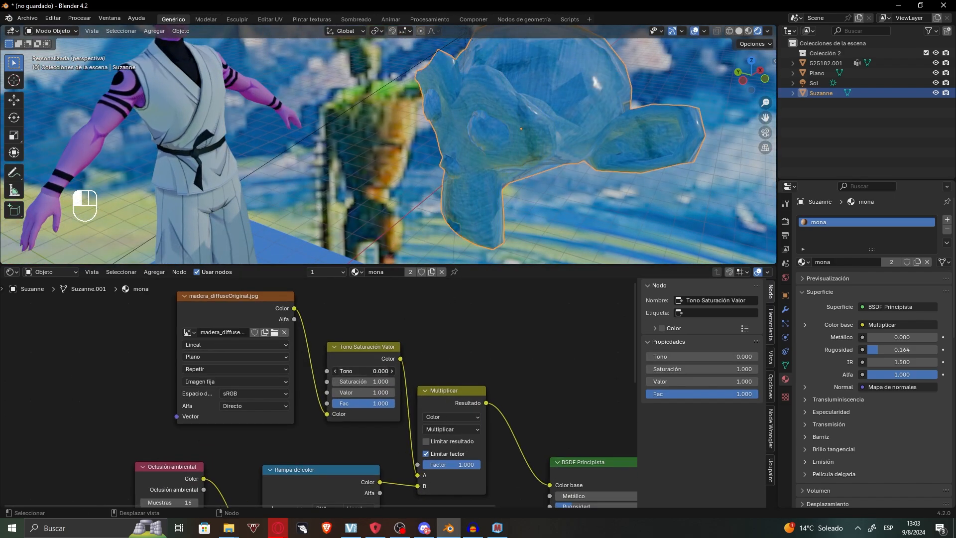
pyautogui.moveTo(367, 380); pyautogui.dragTo(323, 392)
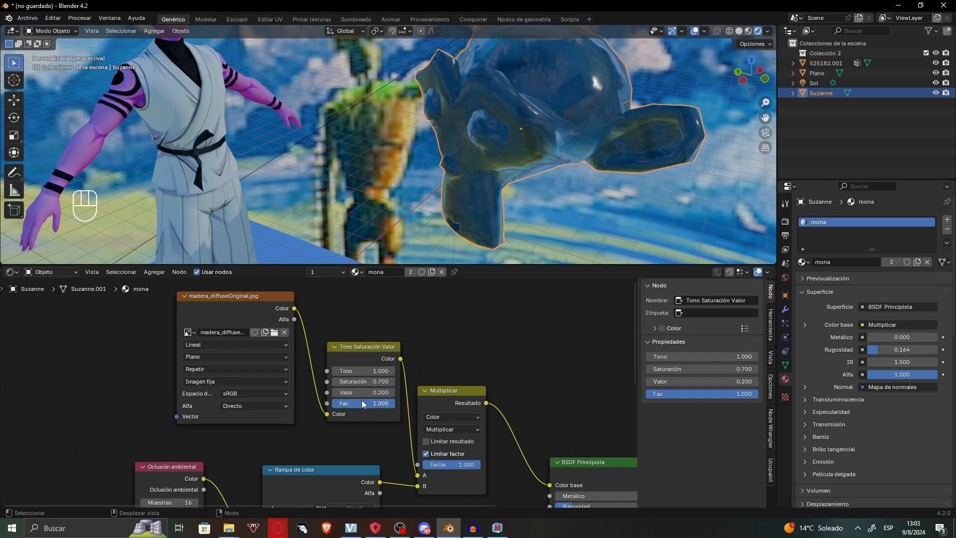
pyautogui.scroll(-1, 438, 351)
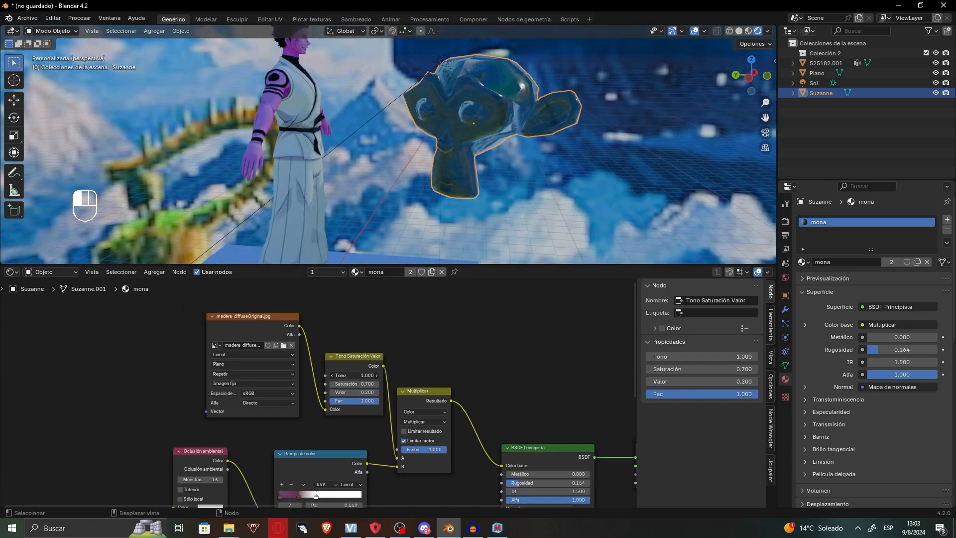
pyautogui.moveTo(366, 391); pyautogui.dragTo(478, 392)
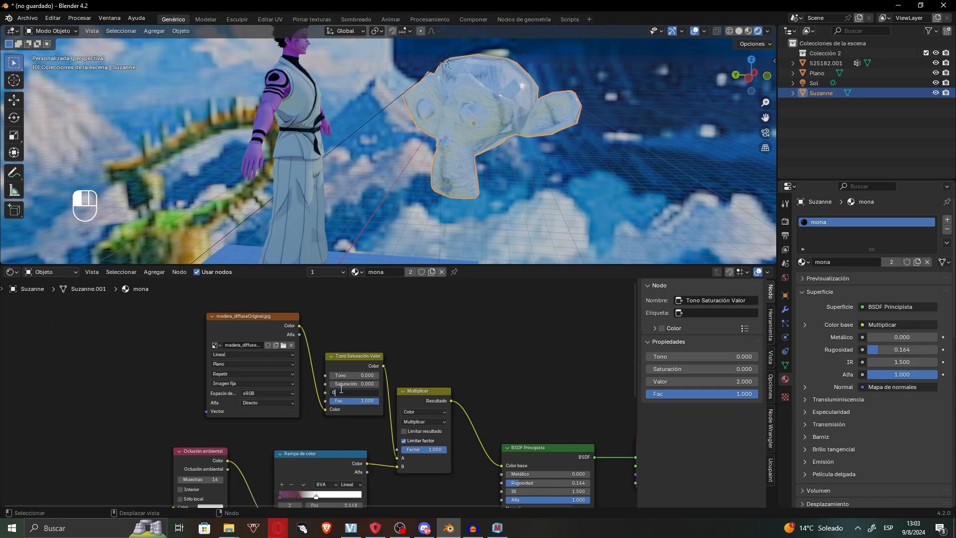
pyautogui.press('Return')
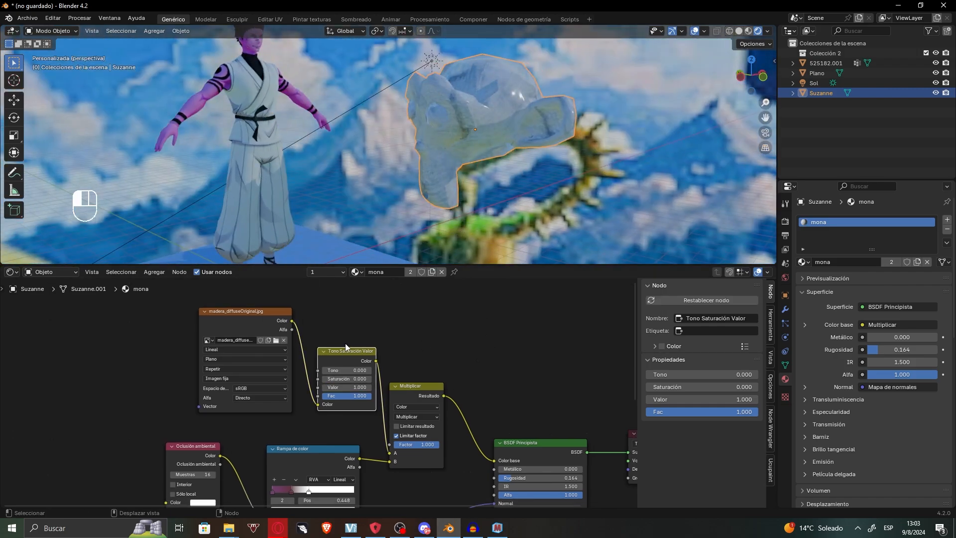
# - Replace the monkey's Tono Saturación Valor node with Separar en colores, fed by the wood diffuse image and linked to the BSDF's Metálico input
pyautogui.click(345, 342)
pyautogui.hotkey('shift', 'a')
pyautogui.moveTo(342, 354)
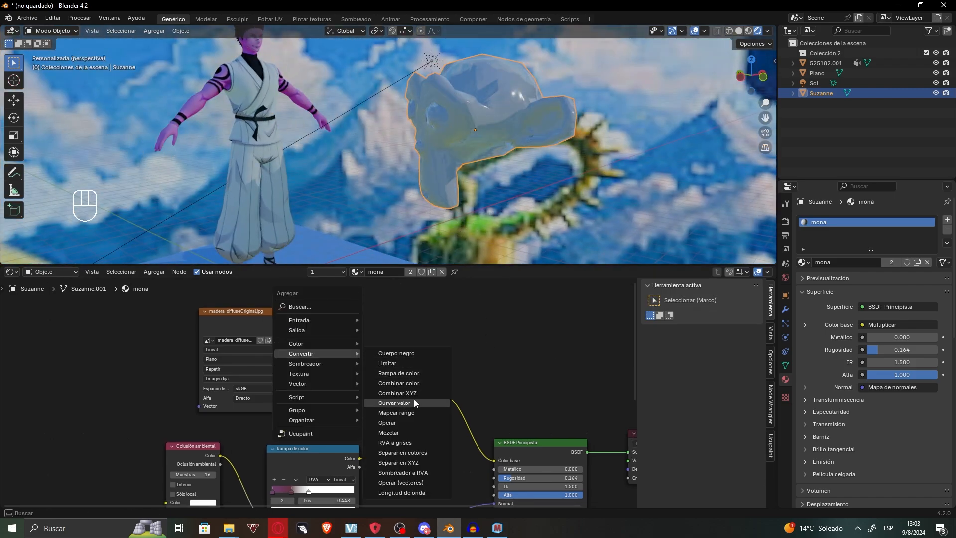
pyautogui.click(427, 454)
pyautogui.click(325, 356)
pyautogui.moveTo(292, 320); pyautogui.dragTo(325, 405)
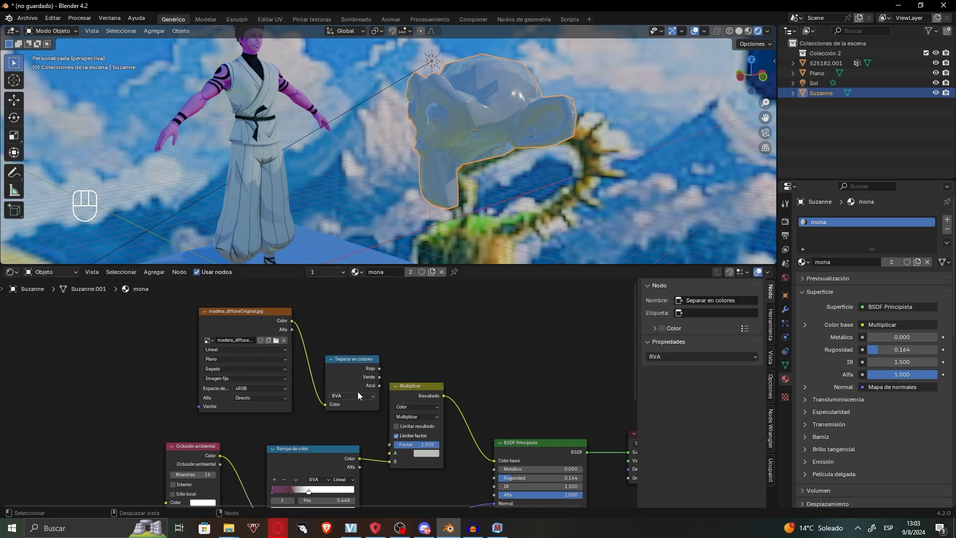
pyautogui.moveTo(502, 475); pyautogui.dragTo(501, 476)
pyautogui.moveTo(478, 191); pyautogui.dragTo(582, 199, button='middle')
# - Delete the Separar en colores node and link the wood diffuse image's color directly to Multiplicar's A input
pyautogui.click(360, 357)
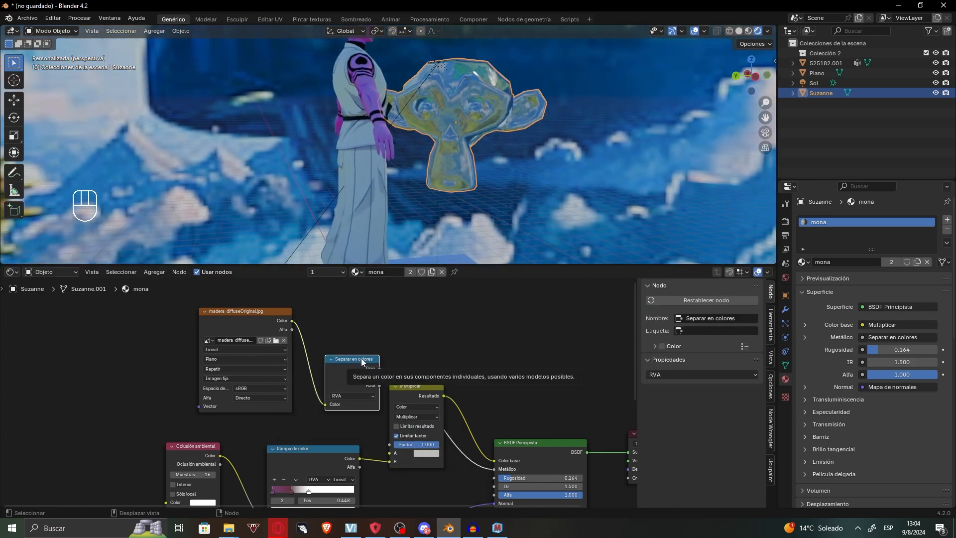
pyautogui.press('x')
pyautogui.hotkey('shift', 'a')
pyautogui.moveTo(361, 358)
pyautogui.moveTo(291, 320); pyautogui.dragTo(390, 453)
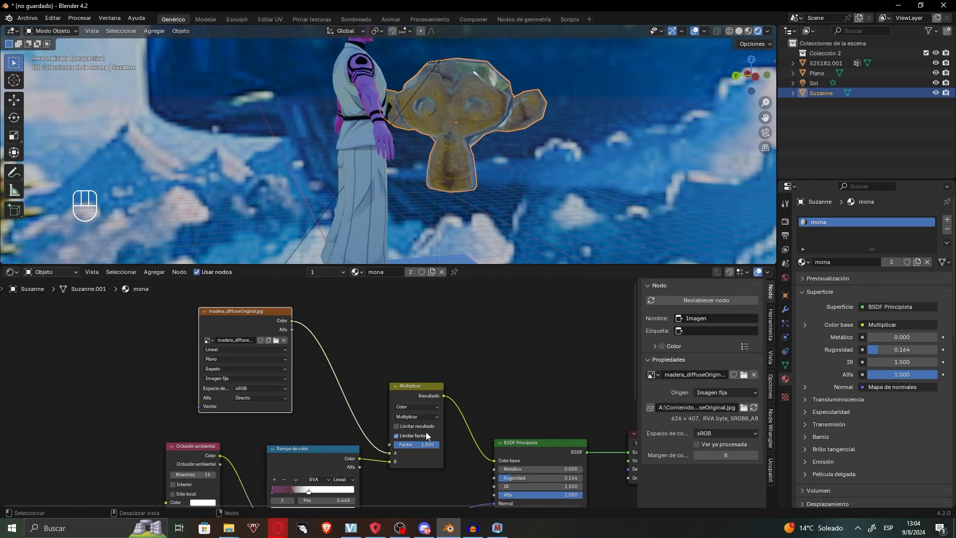
# - Set the monkey's BSDF Principista roughness to 0.764 and its IR to 1.000
pyautogui.scroll(-1, 458, 345)
pyautogui.moveTo(458, 345); pyautogui.dragTo(481, 332, button='middle')
pyautogui.moveTo(566, 135); pyautogui.dragTo(492, 143, button='middle')
pyautogui.moveTo(555, 456)
pyautogui.mouseDown()
pyautogui.moveTo(601, 456)
pyautogui.moveTo(542, 463)
pyautogui.mouseUp()
pyautogui.moveTo(473, 169); pyautogui.dragTo(535, 172, button='middle')
pyautogui.moveTo(530, 336); pyautogui.dragTo(487, 336, button='middle')
# - Enlarge the 3D view and rotate the wooden monkey around the Z axis
pyautogui.moveTo(538, 265); pyautogui.dragTo(538, 432)
pyautogui.scroll(-4, 513, 271)
pyautogui.moveTo(515, 268); pyautogui.dragTo(464, 279, button='middle')
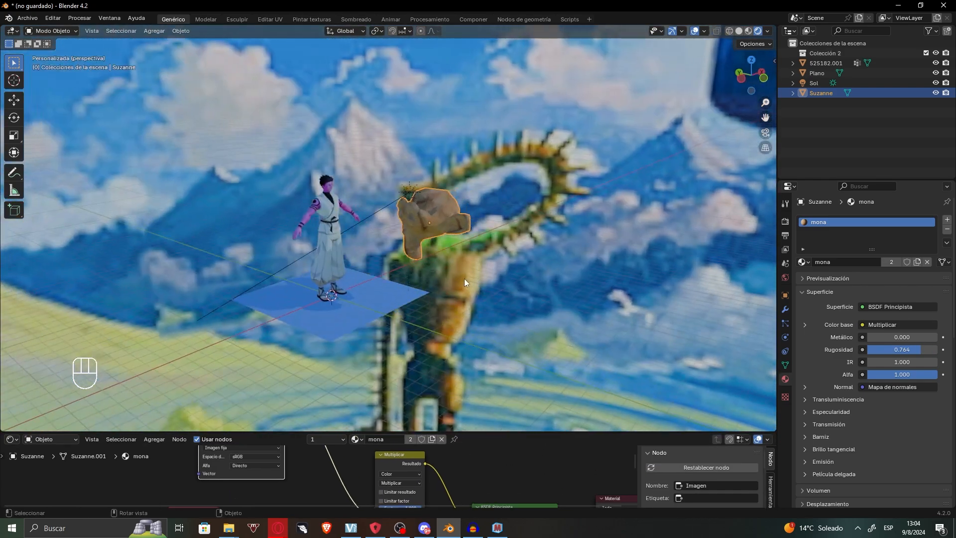
pyautogui.scroll(5, 465, 279)
pyautogui.moveTo(423, 187); pyautogui.dragTo(487, 221, button='middle')
pyautogui.press('r')
pyautogui.press('z')
pyautogui.click(448, 298)
# - Duplicate the monkey, place the copy on the other side of the character, and rotate it around the Z axis
pyautogui.moveTo(464, 319); pyautogui.dragTo(349, 318, button='middle')
pyautogui.hotkey('shift', 'd')
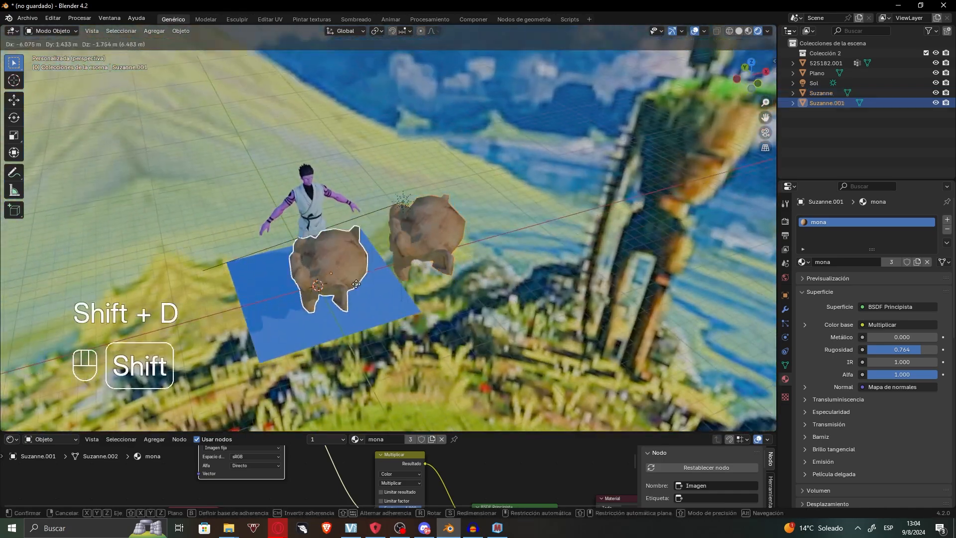
pyautogui.click(318, 328)
pyautogui.press('r')
pyautogui.press('z')
pyautogui.click(399, 373)
# - Give the duplicated monkey its own copy of the mona material and replace its diffuse image with MADERA2_diffuseOriginal.jpg
pyautogui.moveTo(630, 432); pyautogui.dragTo(629, 293)
pyautogui.click(410, 299)
pyautogui.scroll(-3, 451, 365)
pyautogui.moveTo(374, 432); pyautogui.dragTo(383, 396, button='middle')
pyautogui.scroll(5, 302, 336)
pyautogui.moveTo(302, 334); pyautogui.dragTo(303, 364, button='middle')
pyautogui.click(305, 358)
pyautogui.click(289, 145)
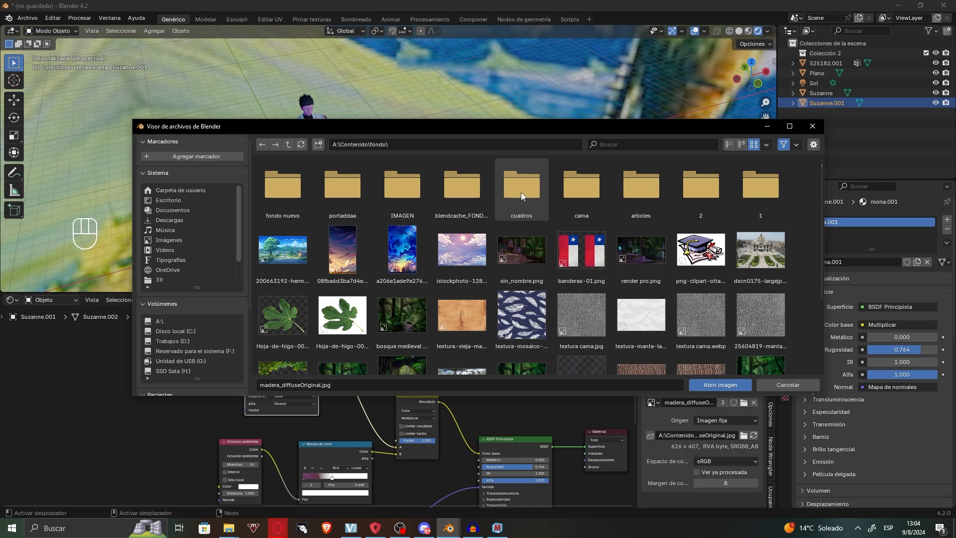
pyautogui.doubleClick(641, 187)
pyautogui.press('BackSpace')
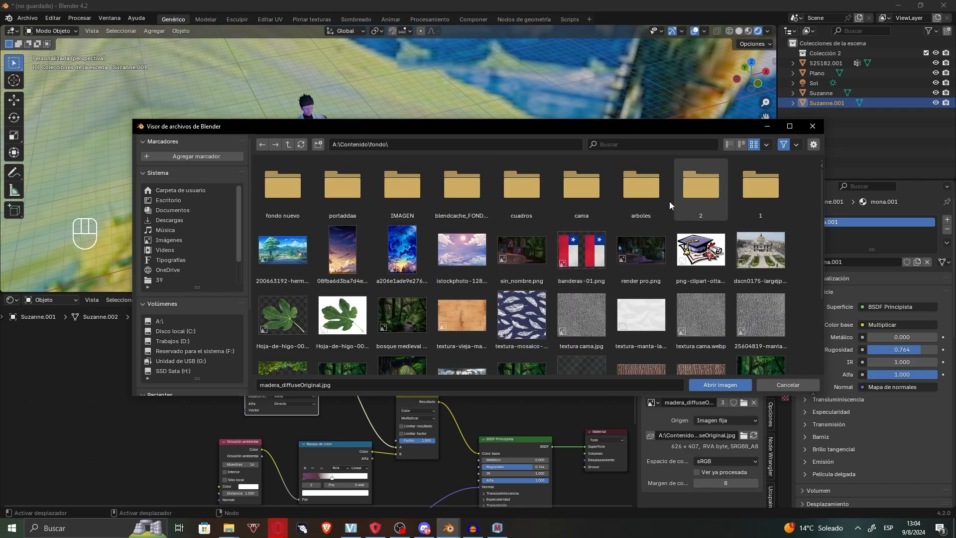
pyautogui.doubleClick(700, 187)
pyautogui.doubleClick(305, 203)
pyautogui.moveTo(356, 235); pyautogui.dragTo(325, 213, button='middle')
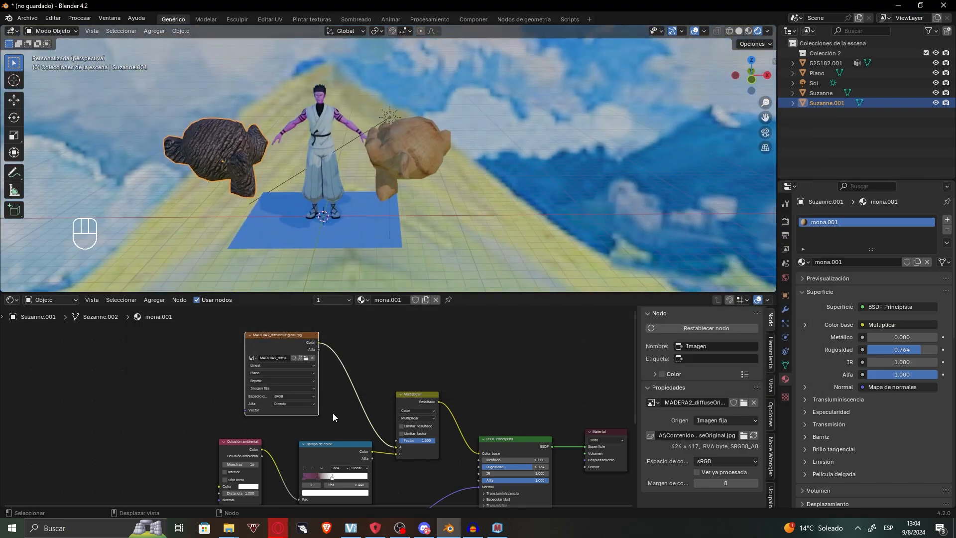
# - Replace the normal map image in the duplicated monkey's material with MADERA2_normal.jpg
pyautogui.moveTo(332, 415); pyautogui.dragTo(351, 319, button='middle')
pyautogui.click(274, 474)
pyautogui.press('BackSpace')
pyautogui.doubleClick(656, 191)
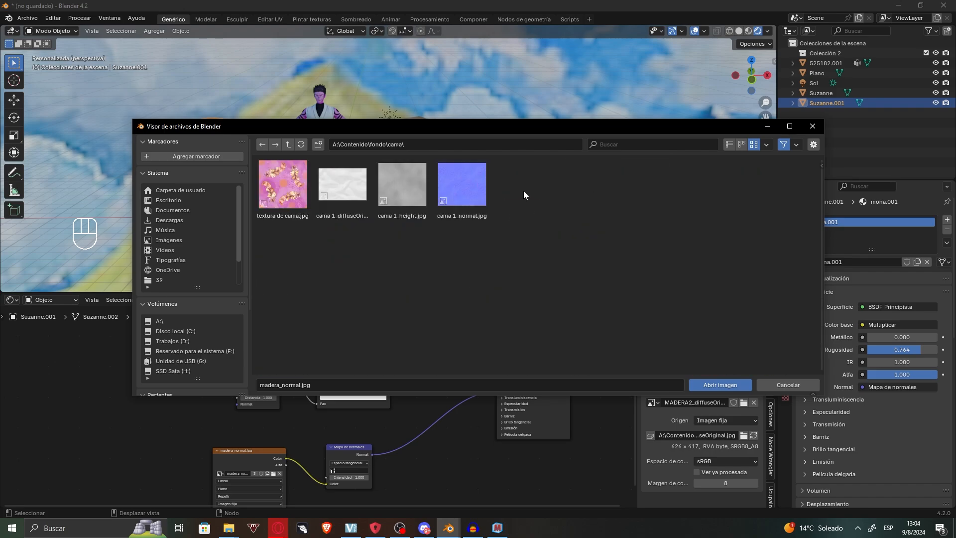
pyautogui.press('BackSpace')
pyautogui.doubleClick(758, 186)
pyautogui.press('BackSpace')
pyautogui.doubleClick(688, 196)
pyautogui.doubleClick(402, 191)
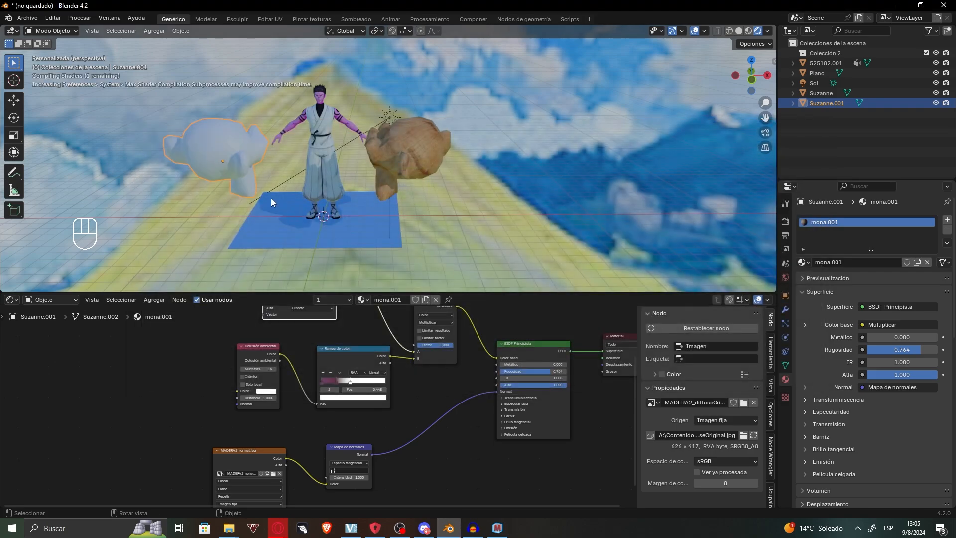
# - Reposition the Mapa de normales node and link its output to Oclusión ambiental's Normal input in the mona.001 material
pyautogui.scroll(3, 271, 199)
pyautogui.moveTo(271, 199); pyautogui.dragTo(314, 219, button='middle')
pyautogui.scroll(1, 375, 359)
pyautogui.scroll(-1, 375, 365)
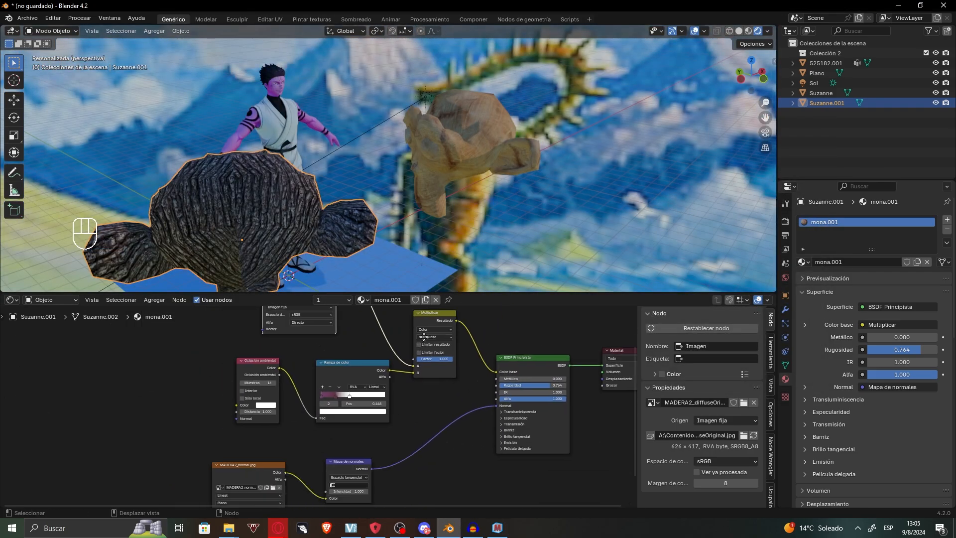
pyautogui.moveTo(279, 446); pyautogui.dragTo(359, 383, button='middle')
pyautogui.moveTo(352, 384); pyautogui.dragTo(264, 404)
pyautogui.moveTo(288, 407); pyautogui.dragTo(319, 355)
pyautogui.moveTo(288, 234); pyautogui.dragTo(258, 245, button='middle')
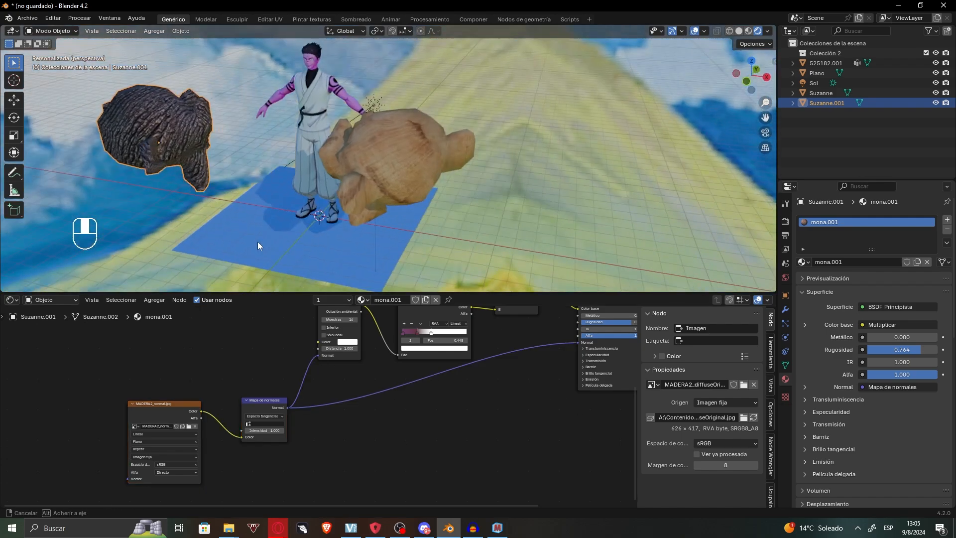
# - Insert a Gama node between the MADERA2 diffuse image and Multiplicar's A input, and adjust its gamma
pyautogui.moveTo(526, 293); pyautogui.dragTo(526, 488)
pyautogui.scroll(3, 473, 299)
pyautogui.moveTo(476, 299); pyautogui.dragTo(504, 322, button='middle')
pyautogui.moveTo(513, 488); pyautogui.dragTo(503, 348)
pyautogui.moveTo(378, 371); pyautogui.dragTo(265, 491, button='middle')
pyautogui.hotkey('shift', 'a')
pyautogui.moveTo(417, 419)
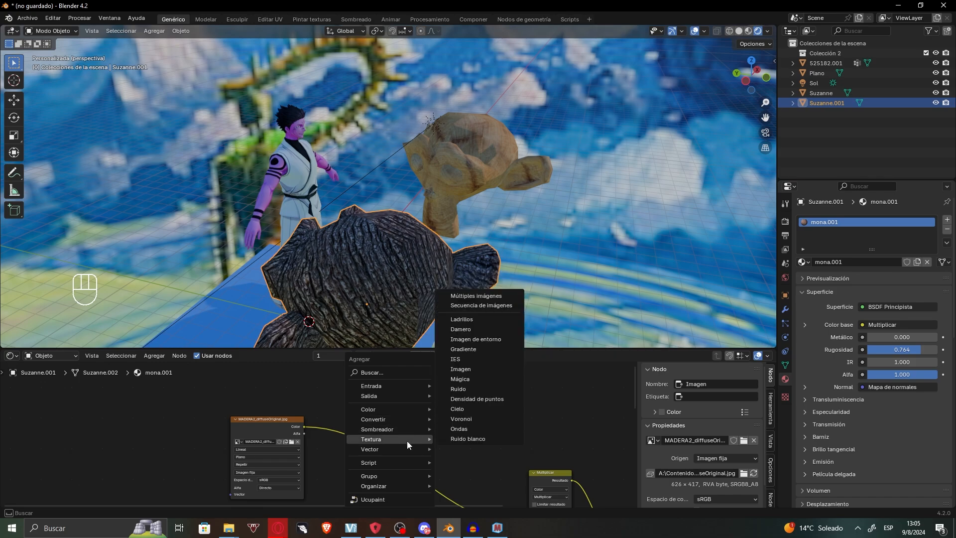
pyautogui.moveTo(389, 409)
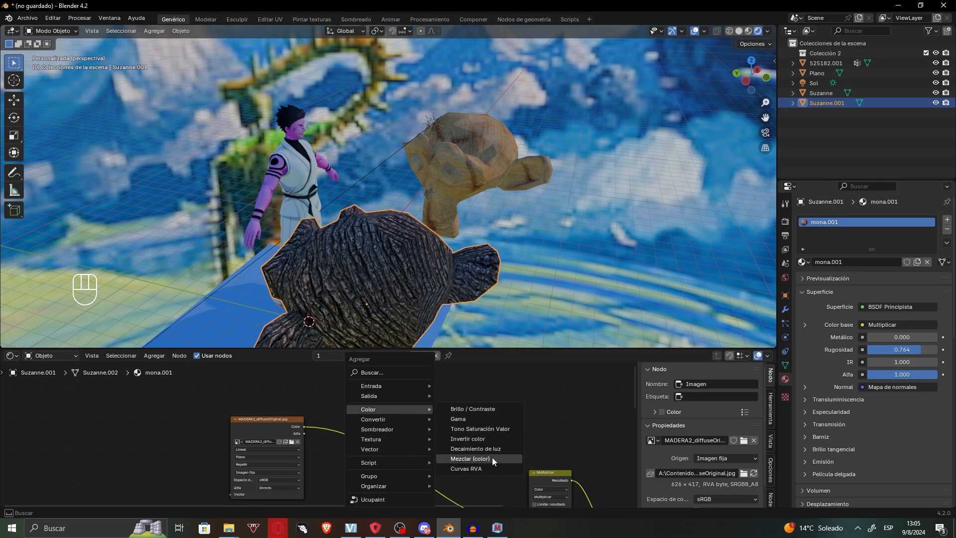
pyautogui.click(482, 420)
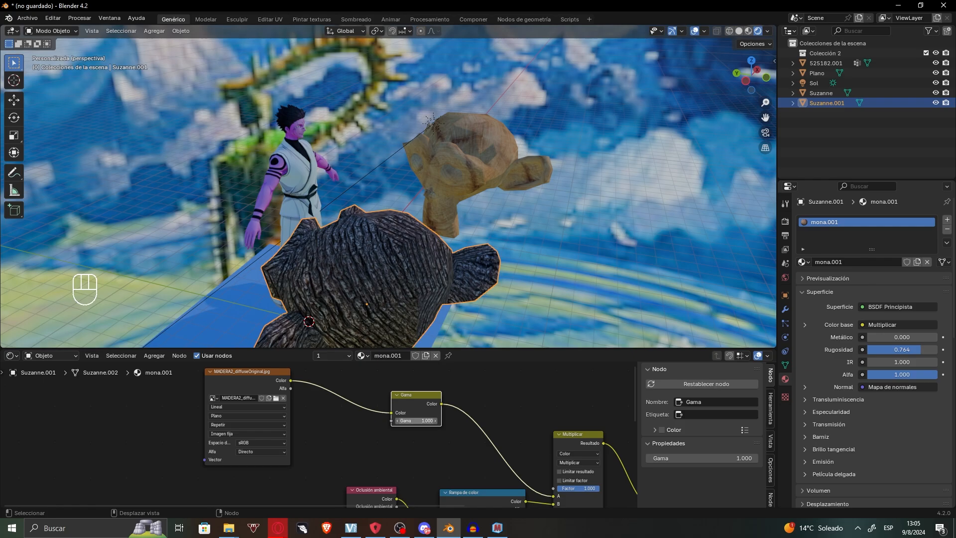
pyautogui.moveTo(424, 420)
pyautogui.mouseDown()
pyautogui.moveTo(444, 421)
pyautogui.moveTo(422, 421)
pyautogui.mouseUp()
pyautogui.moveTo(500, 349); pyautogui.dragTo(500, 476)
pyautogui.scroll(-4, 448, 323)
pyautogui.moveTo(518, 308); pyautogui.dragTo(683, 253, button='middle')
pyautogui.scroll(4, 443, 264)
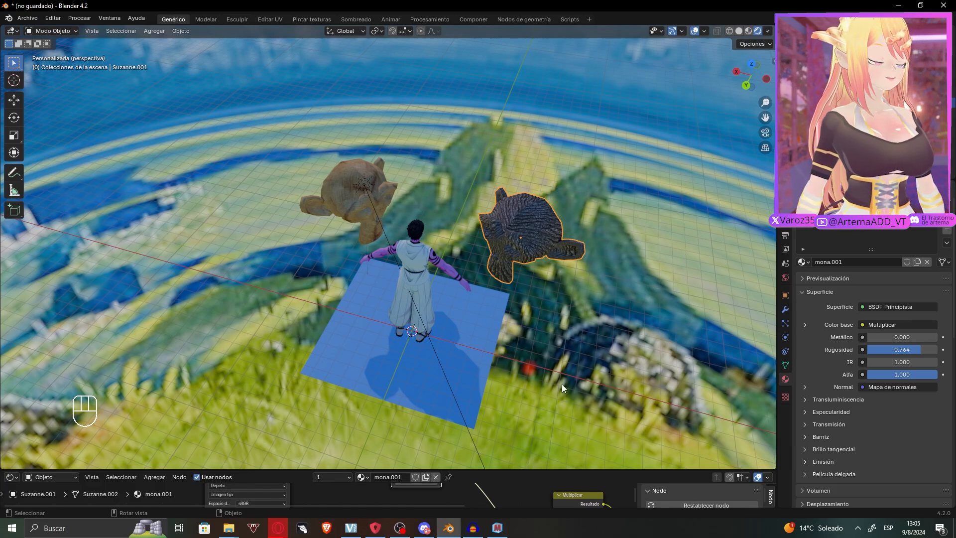
pyautogui.click(401, 531)
pyautogui.click(448, 528)
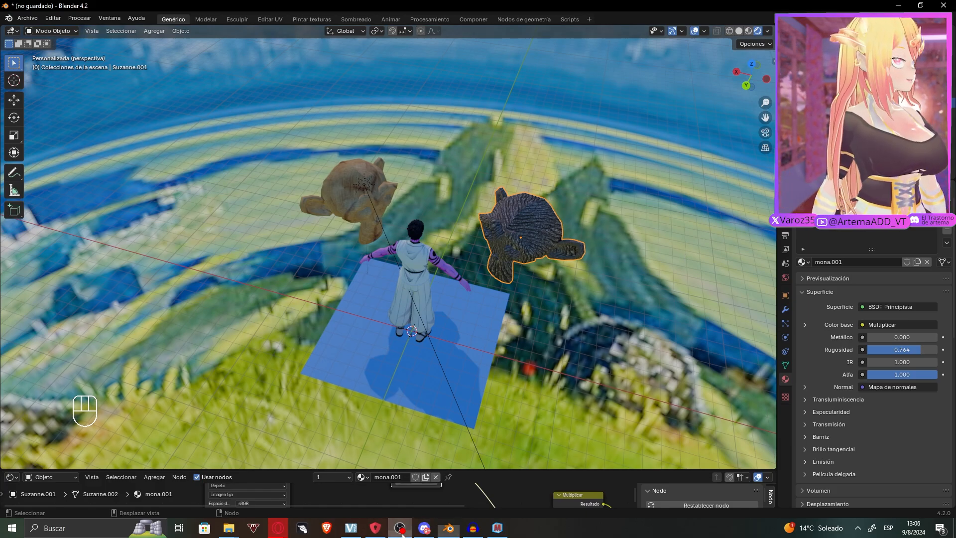
# - Select the character and enlarge the node editor to display the whole sukuna material node tree
pyautogui.moveTo(408, 323); pyautogui.dragTo(513, 317, button='middle')
pyautogui.scroll(3, 414, 294)
pyautogui.click(410, 280)
pyautogui.moveTo(410, 280); pyautogui.dragTo(428, 273, button='middle')
pyautogui.keyDown('shift'); pyautogui.moveTo(429, 273); pyautogui.dragTo(469, 467, button='middle'); pyautogui.keyUp('shift')
pyautogui.moveTo(477, 471); pyautogui.dragTo(468, 171)
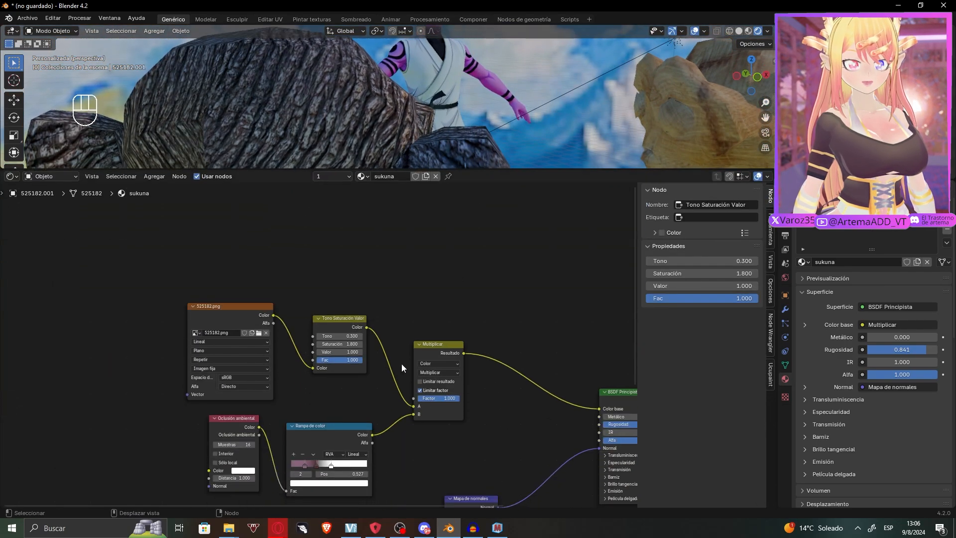
pyautogui.click(456, 74)
pyautogui.scroll(-4, 468, 364)
pyautogui.moveTo(468, 363); pyautogui.dragTo(368, 228, button='middle')
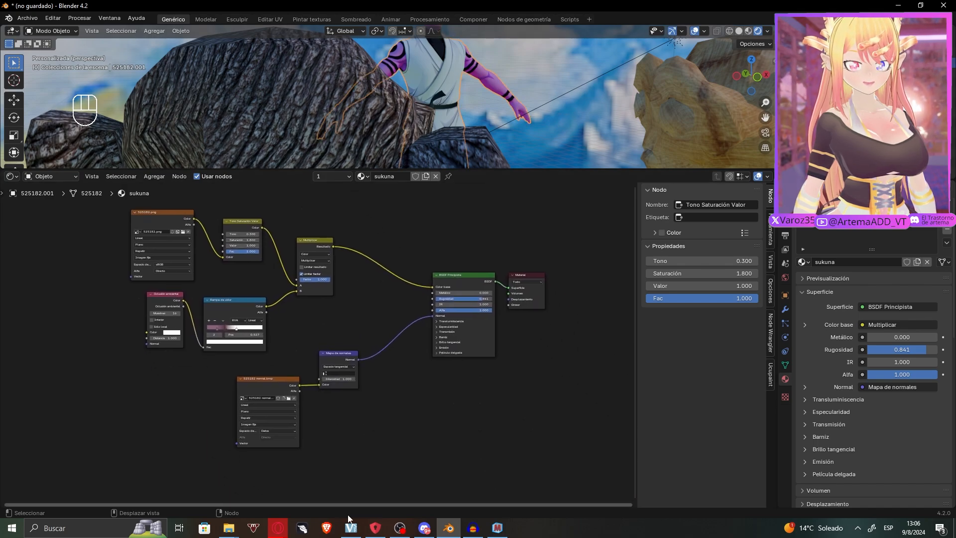
# - Review the color space options of the character's 525182 normal.bmp image node
pyautogui.scroll(7, 270, 438)
pyautogui.moveTo(268, 441); pyautogui.dragTo(353, 330, button='middle')
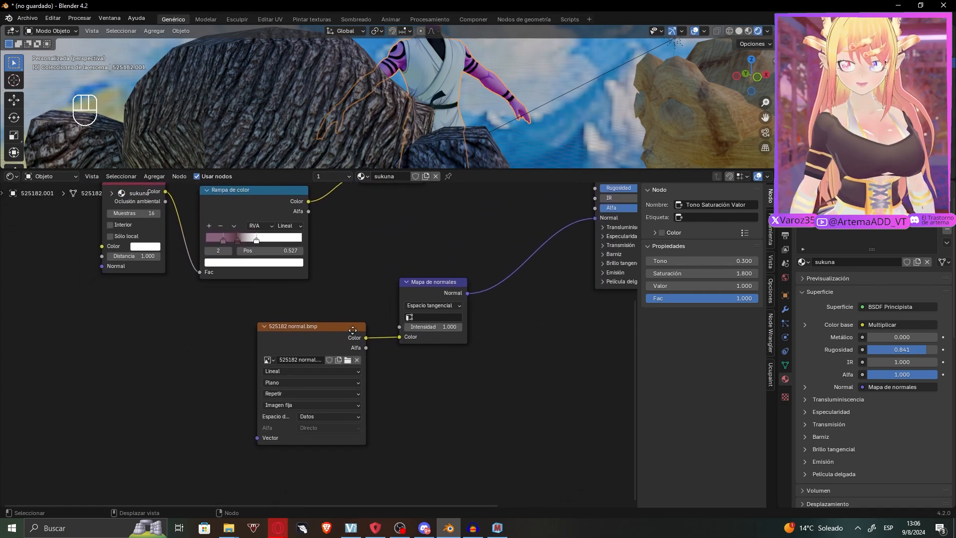
pyautogui.click(356, 418)
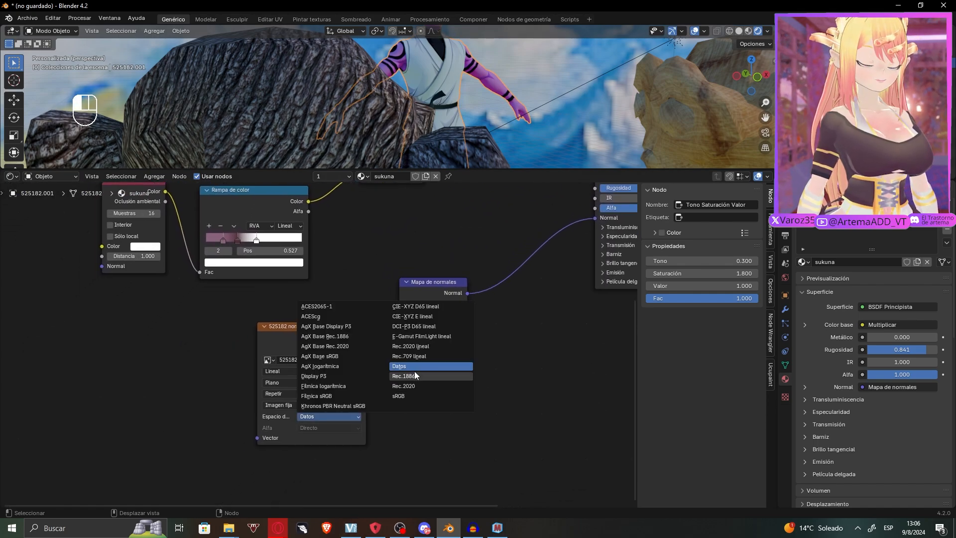
pyautogui.moveTo(543, 390); pyautogui.dragTo(424, 472, button='middle')
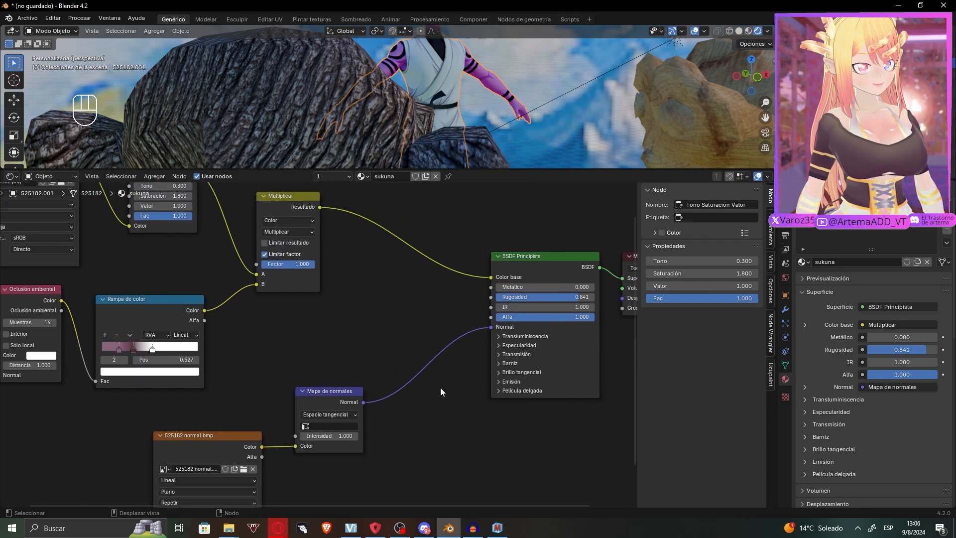
# - Assign the UV0 map to the Mapa de normales node in the sukuna material
pyautogui.moveTo(440, 391); pyautogui.dragTo(456, 414, button='middle')
pyautogui.click(348, 449)
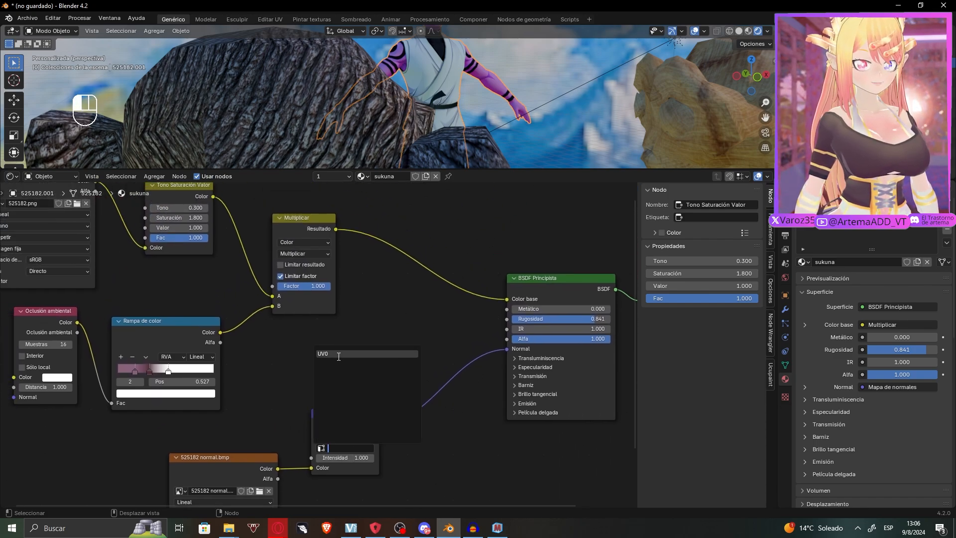
pyautogui.click(339, 354)
# - Disconnect Mapa de normales from the BSDF Principista's Normal input and reconnect it
pyautogui.moveTo(433, 330)
pyautogui.mouseDown(button='middle')
pyautogui.moveTo(431, 377)
pyautogui.moveTo(447, 328)
pyautogui.mouseUp(button='middle')
pyautogui.moveTo(433, 336); pyautogui.dragTo(435, 338)
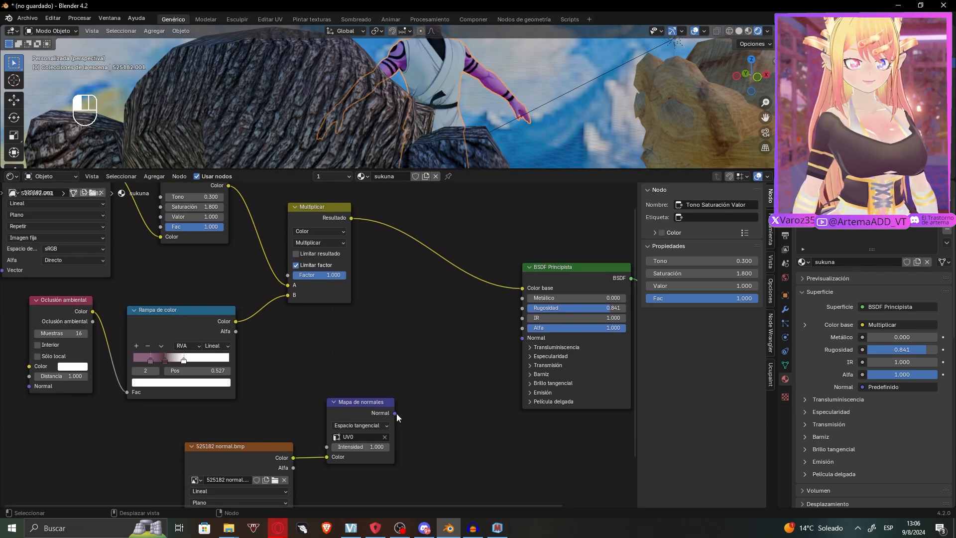
pyautogui.moveTo(518, 342); pyautogui.dragTo(520, 340)
# - Set the hue of the character's Tono Saturación Valor node to 0.700
pyautogui.moveTo(375, 324); pyautogui.dragTo(408, 364, button='middle')
pyautogui.moveTo(206, 304); pyautogui.dragTo(274, 348, button='middle')
pyautogui.moveTo(189, 255); pyautogui.dragTo(194, 221)
pyautogui.moveTo(343, 265); pyautogui.dragTo(339, 243)
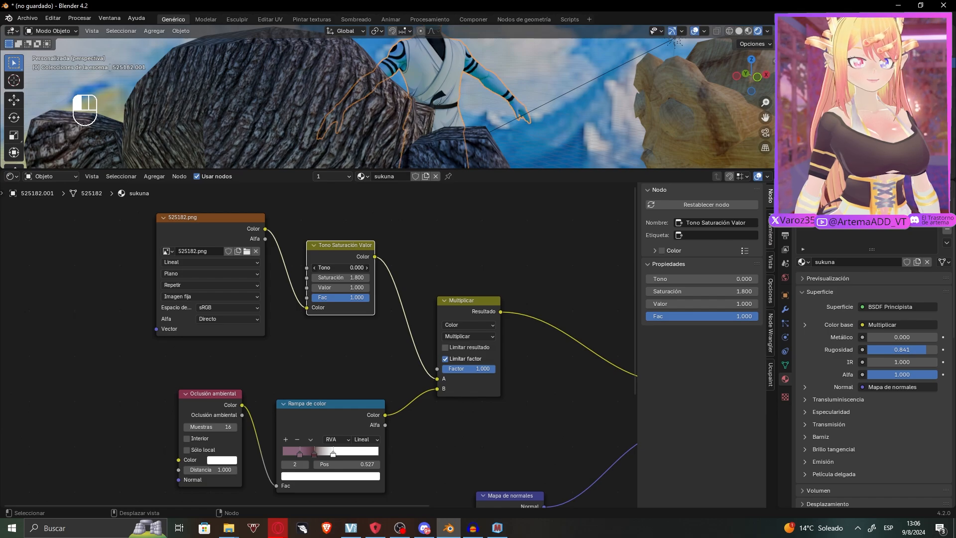
# - Rearrange the Oclusión ambiental, Rampa de color and Multiplicar nodes in the character's node tree
pyautogui.moveTo(432, 285); pyautogui.dragTo(398, 228, button='middle')
pyautogui.moveTo(168, 333); pyautogui.dragTo(184, 297, button='middle')
pyautogui.moveTo(186, 306)
pyautogui.mouseDown()
pyautogui.moveTo(172, 326)
pyautogui.moveTo(180, 314)
pyautogui.mouseUp()
pyautogui.moveTo(551, 165); pyautogui.dragTo(646, 113, button='middle')
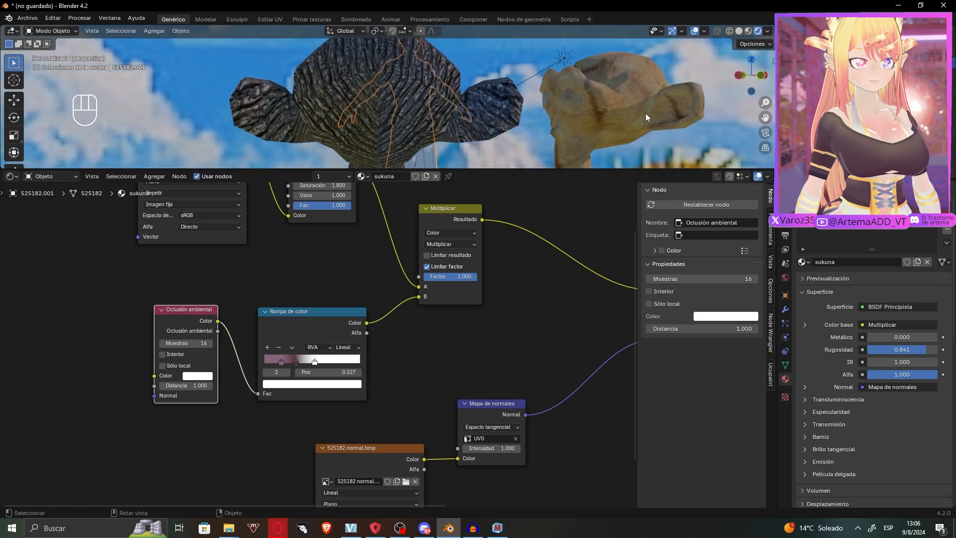
pyautogui.moveTo(322, 330); pyautogui.dragTo(326, 300, button='middle')
pyautogui.click(322, 338)
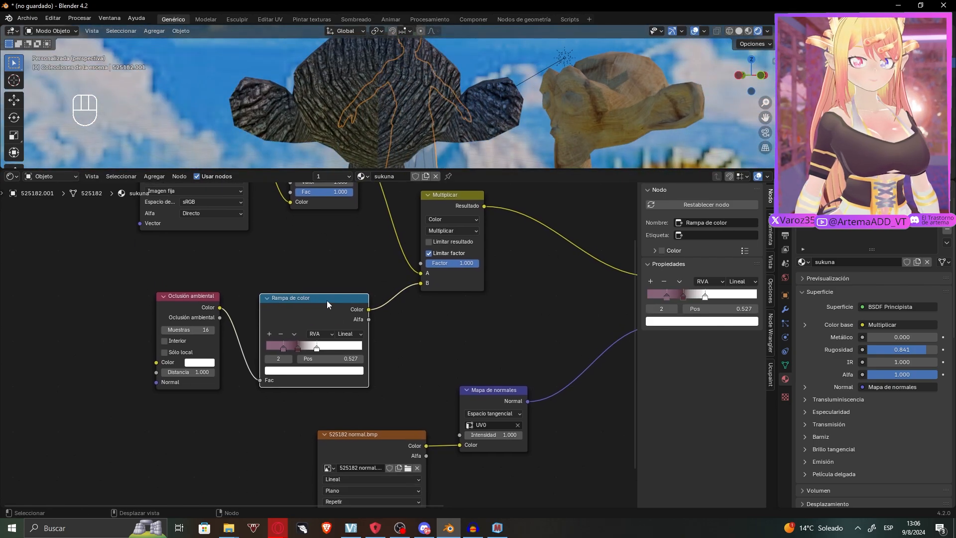
pyautogui.moveTo(327, 300); pyautogui.dragTo(324, 284)
pyautogui.moveTo(471, 303); pyautogui.dragTo(383, 365, button='middle')
pyautogui.moveTo(359, 265); pyautogui.dragTo(383, 233)
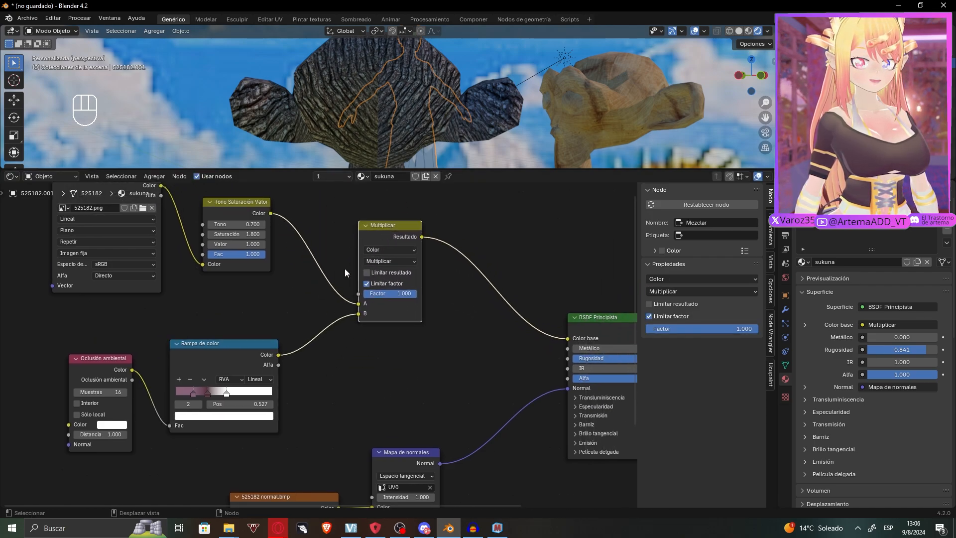
pyautogui.moveTo(345, 268); pyautogui.dragTo(377, 296, button='middle')
# - Review how the 525182.png image and Rampa de color nodes feed Multiplicar and the BSDF Principista
pyautogui.click(142, 202)
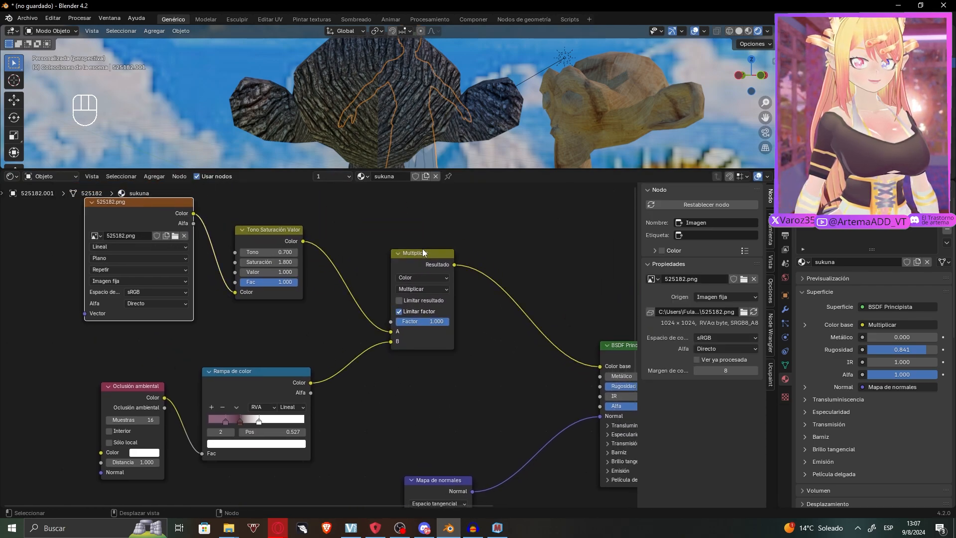
pyautogui.moveTo(248, 359); pyautogui.dragTo(234, 352, button='middle')
pyautogui.click(241, 378)
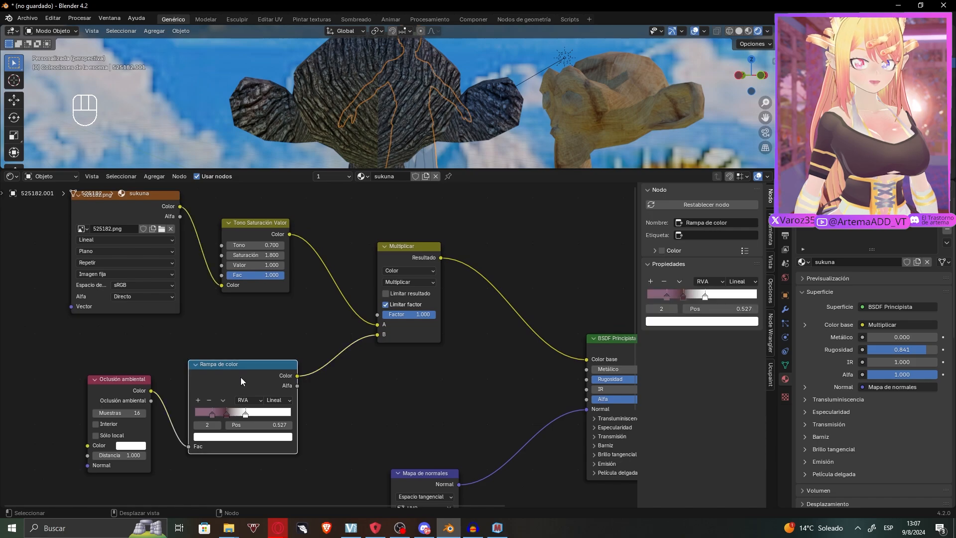
pyautogui.click(409, 331)
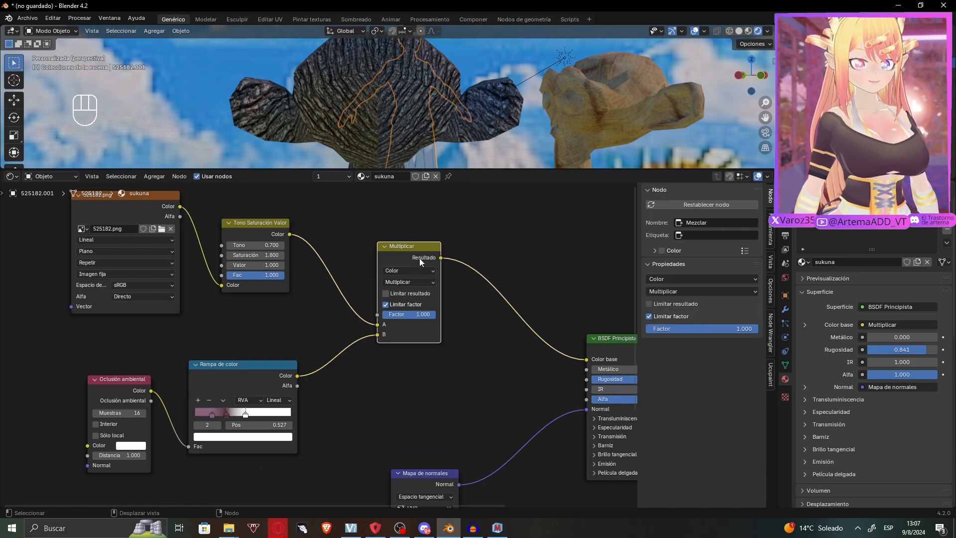
pyautogui.moveTo(420, 258); pyautogui.dragTo(323, 239, button='middle')
pyautogui.moveTo(499, 298); pyautogui.dragTo(422, 313, button='middle')
# - Enlarge the 3D view and examine the recolored character between the two wooden monkeys
pyautogui.moveTo(478, 138); pyautogui.dragTo(417, 137, button='middle')
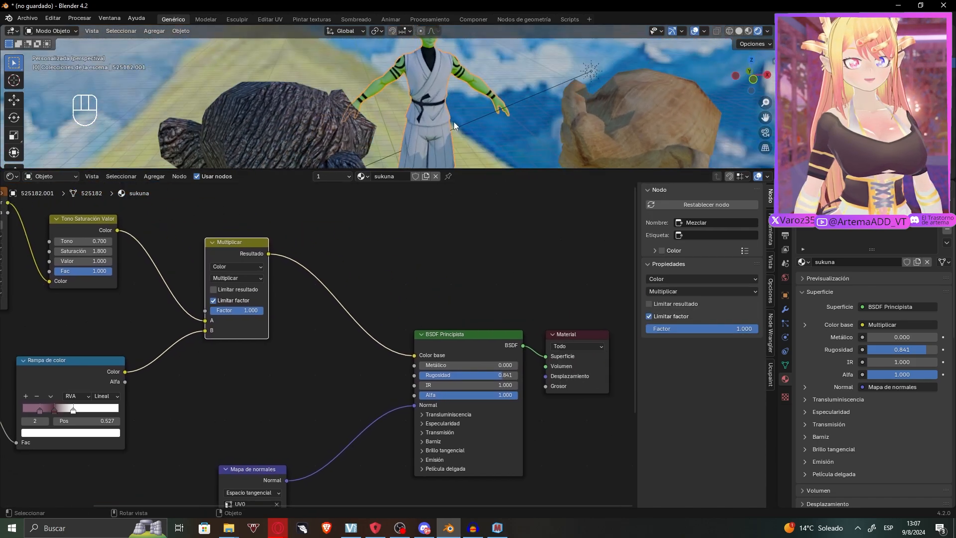
pyautogui.scroll(2, 449, 117)
pyautogui.moveTo(476, 170); pyautogui.dragTo(476, 242)
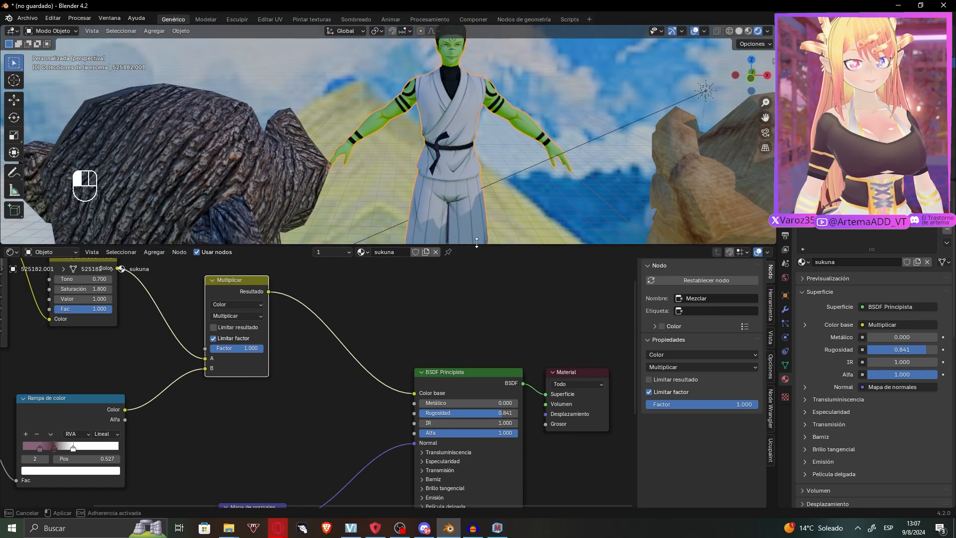
pyautogui.moveTo(503, 229)
pyautogui.mouseDown(button='middle')
pyautogui.moveTo(506, 197)
pyautogui.moveTo(514, 221)
pyautogui.mouseUp(button='middle')
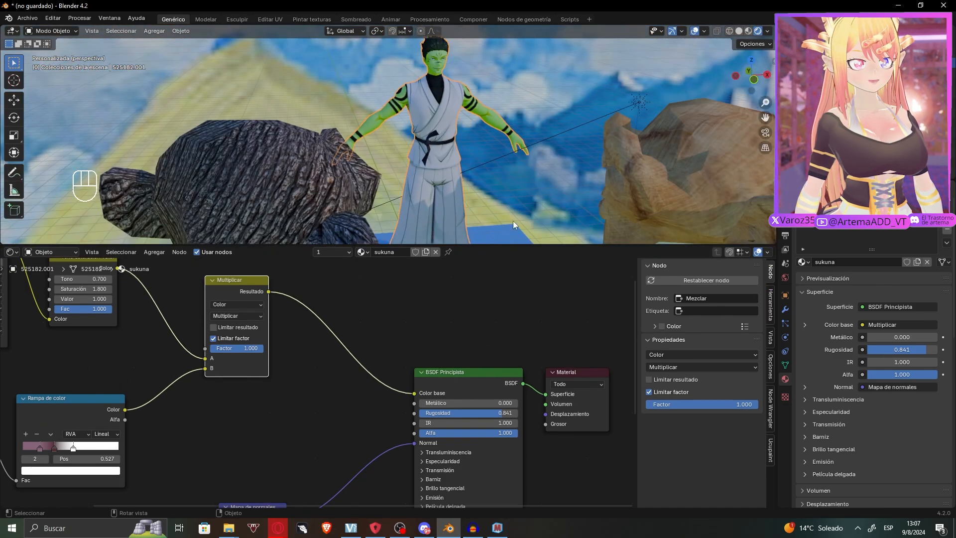
# - Resize the 3D view and look around the character and wooden monkeys against the wallpaper background
pyautogui.moveTo(524, 246); pyautogui.dragTo(529, 365)
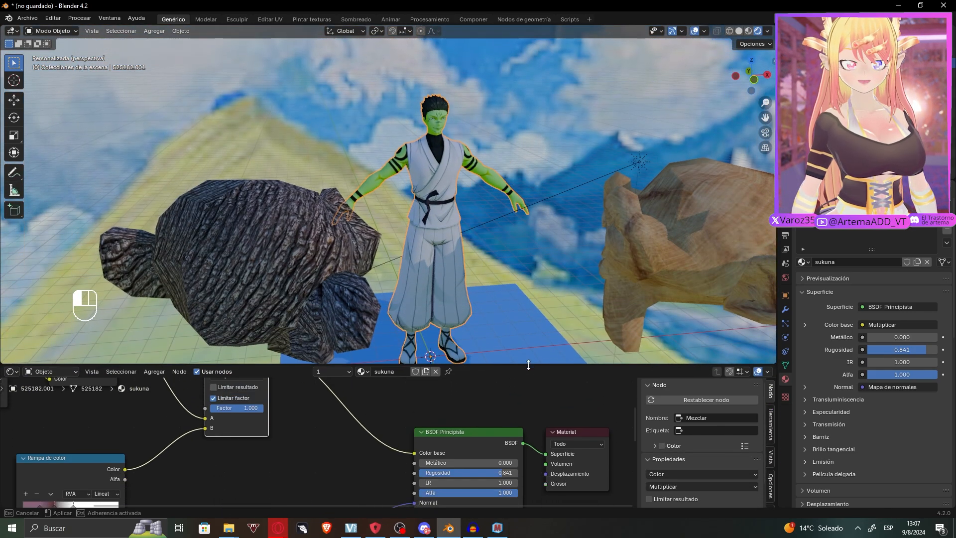
pyautogui.moveTo(531, 363); pyautogui.dragTo(558, 362, button='middle')
pyautogui.moveTo(558, 366); pyautogui.dragTo(556, 455)
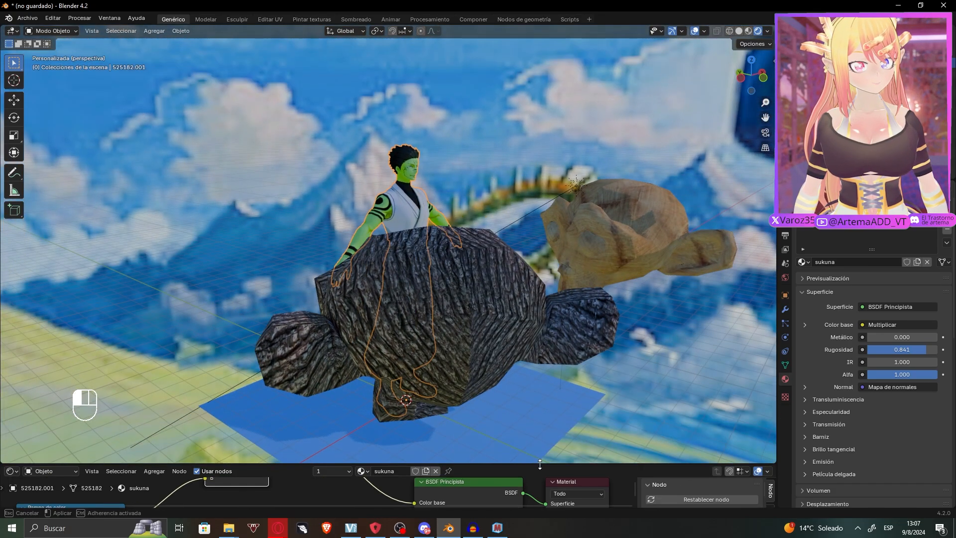
pyautogui.moveTo(548, 438); pyautogui.dragTo(545, 274, button='middle')
pyautogui.moveTo(592, 458); pyautogui.dragTo(593, 376)
pyautogui.moveTo(592, 329); pyautogui.dragTo(610, 275, button='middle')
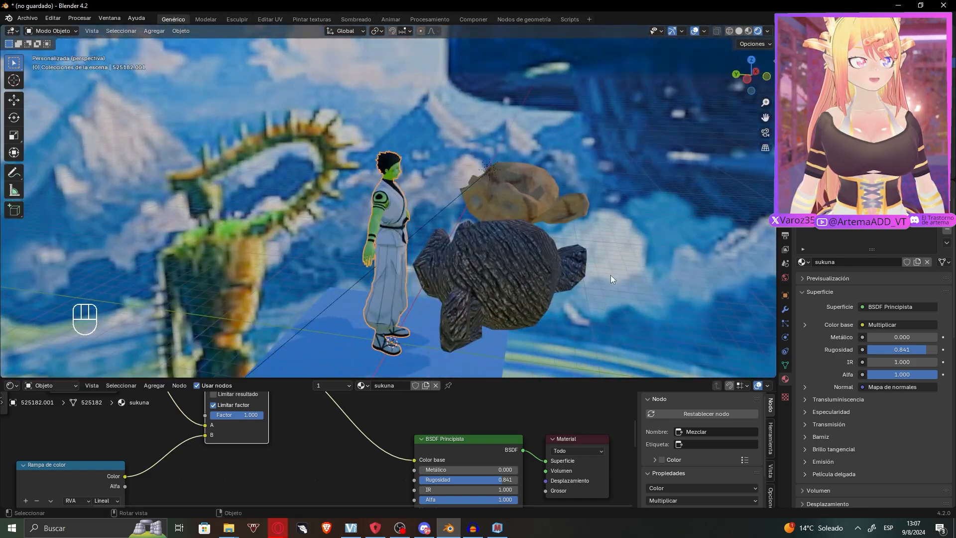
# - Replace the wallpaper texture in the world background's color with a Gama node
pyautogui.click(785, 278)
pyautogui.click(929, 288)
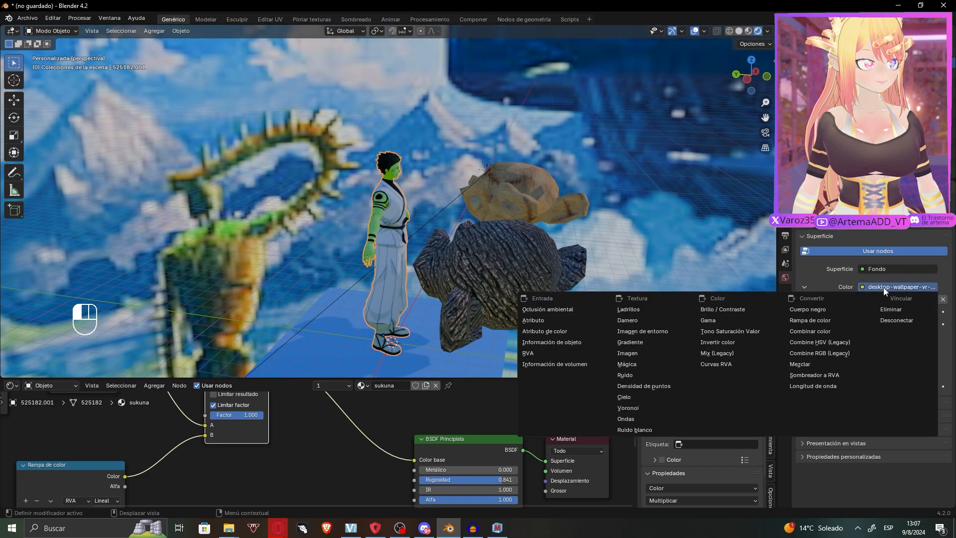
pyautogui.click(741, 321)
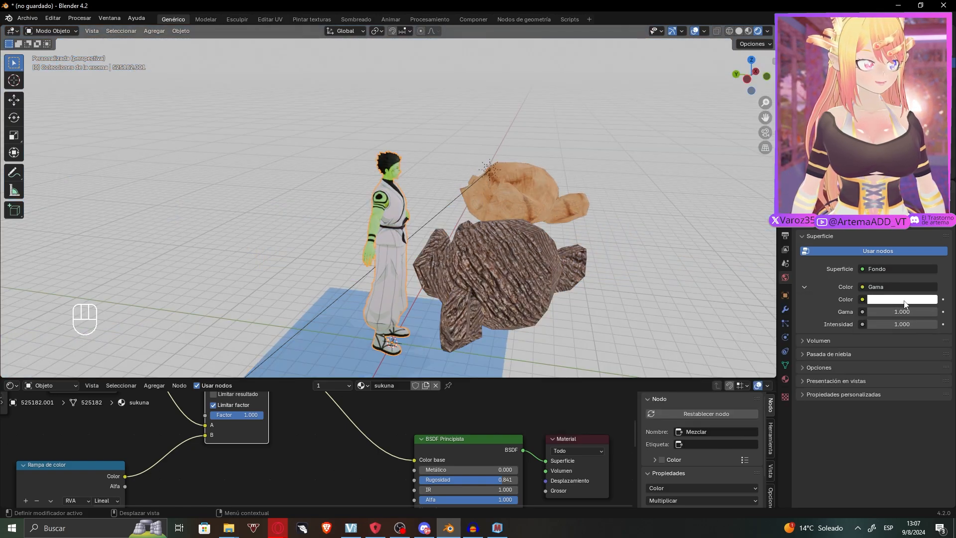
pyautogui.moveTo(722, 299); pyautogui.dragTo(745, 283, button='middle')
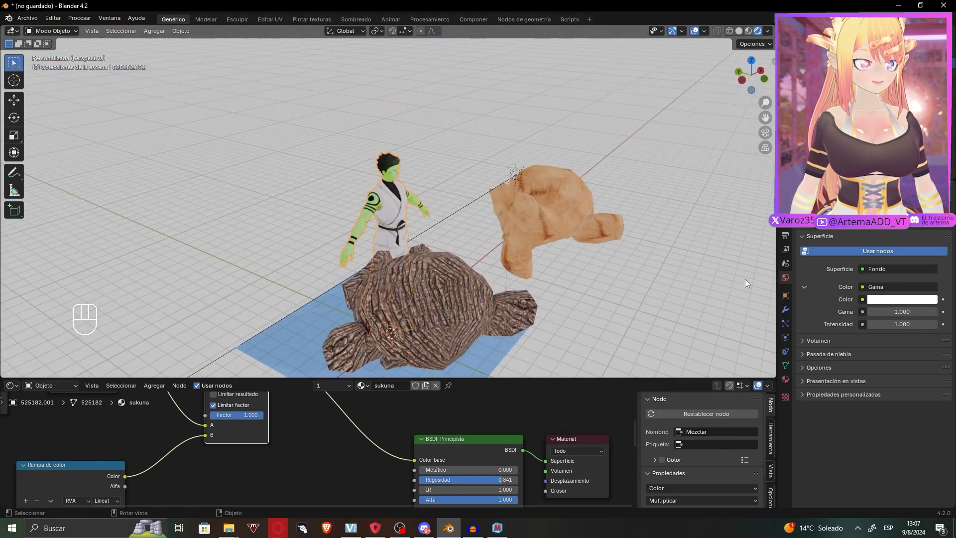
# - Try Imagen and Imagen de entorno as the world background's color source before returning to Gama
pyautogui.click(877, 287)
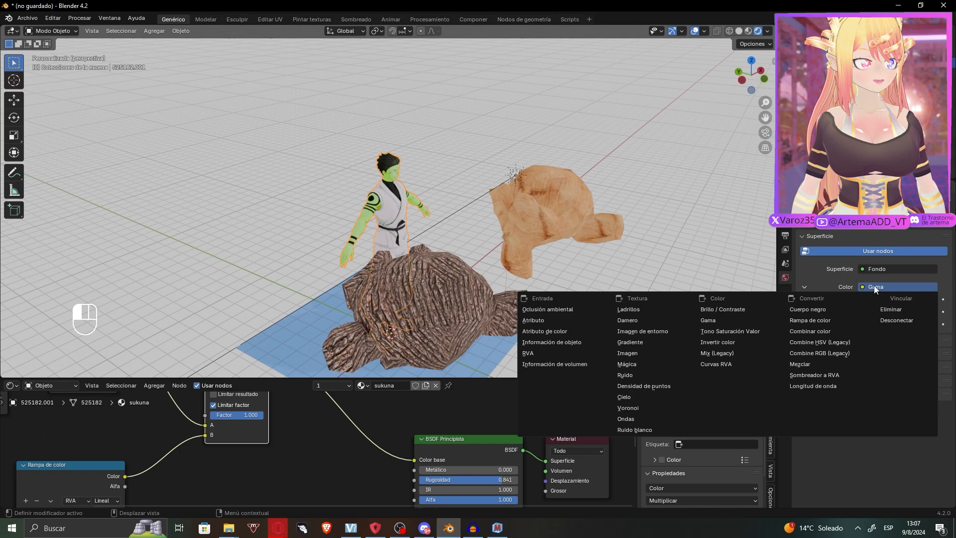
pyautogui.click(652, 357)
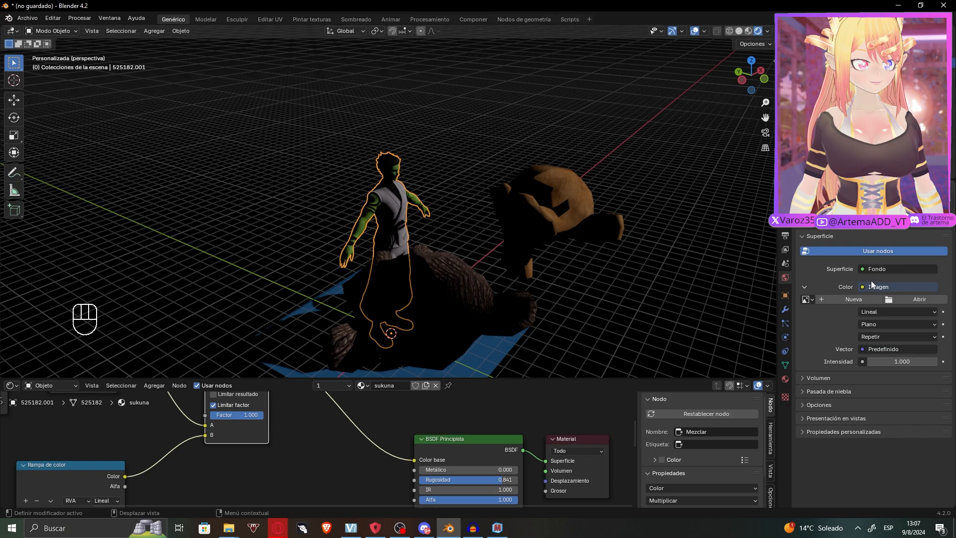
pyautogui.click(895, 285)
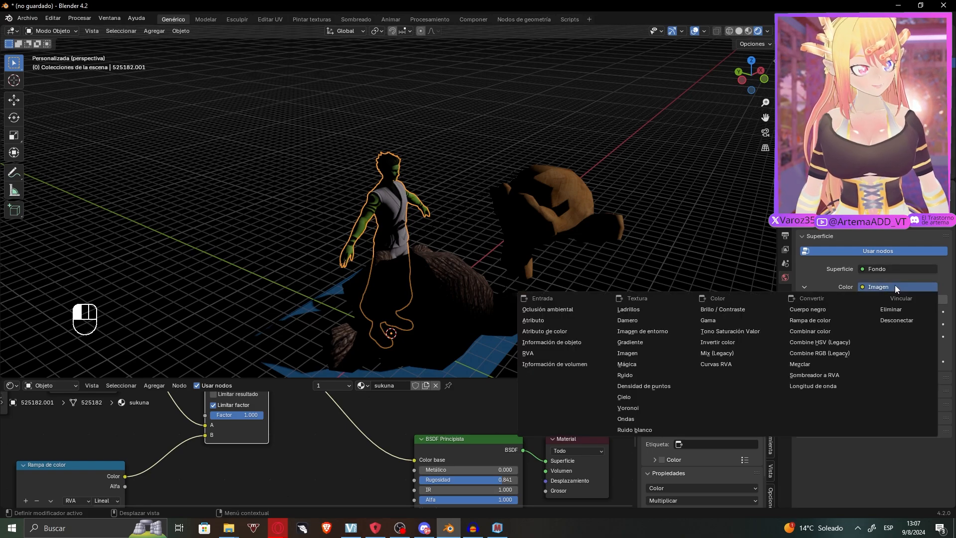
pyautogui.click(647, 333)
pyautogui.moveTo(687, 328); pyautogui.dragTo(478, 270, button='middle')
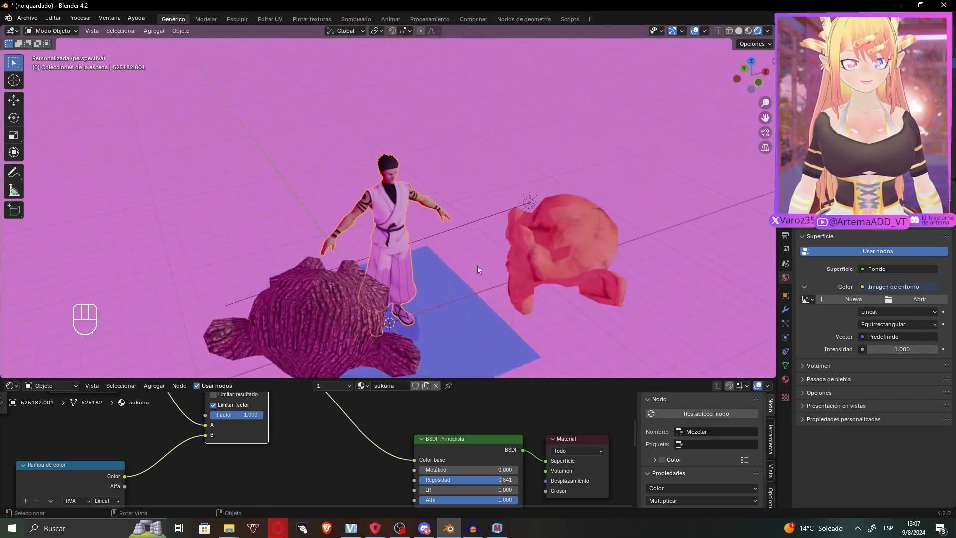
pyautogui.click(908, 288)
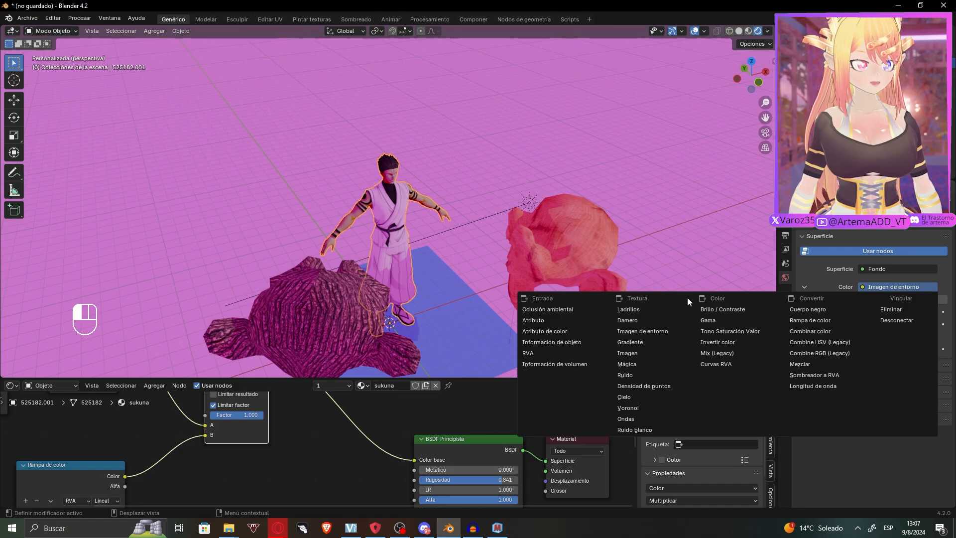
pyautogui.click(716, 320)
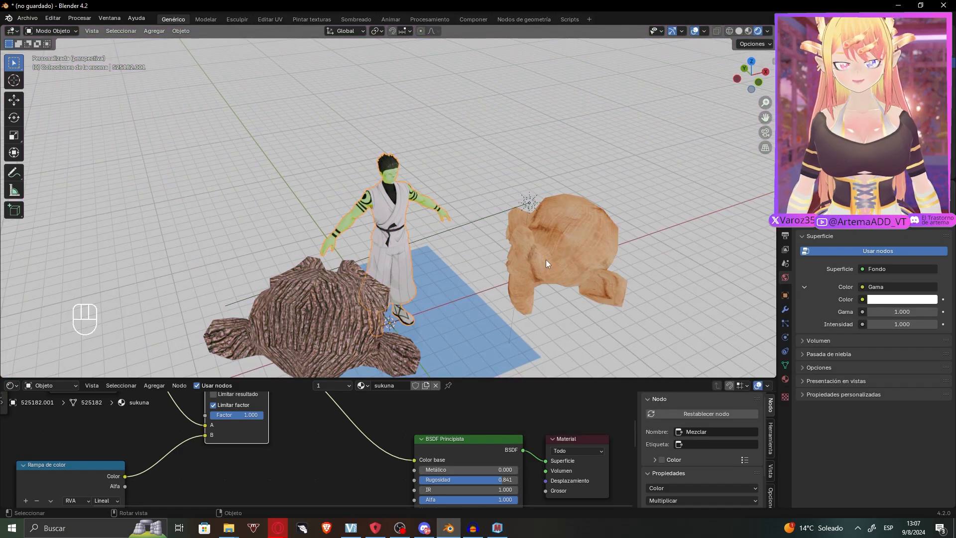
# - Select each wooden monkey in turn and compare them against the plain background from behind the character
pyautogui.moveTo(546, 259); pyautogui.dragTo(535, 205, button='middle')
pyautogui.click(521, 228)
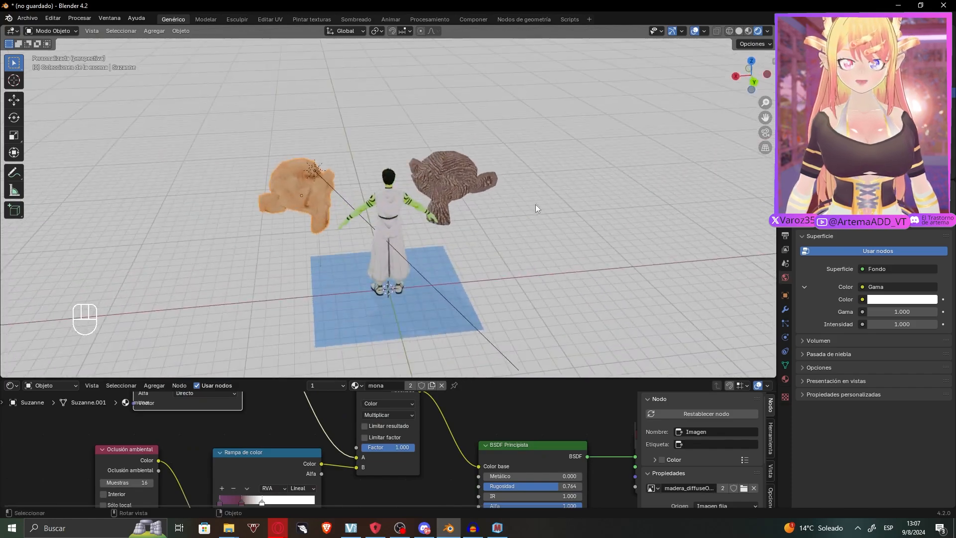
pyautogui.click(488, 179)
pyautogui.press('g')
pyautogui.click(502, 168)
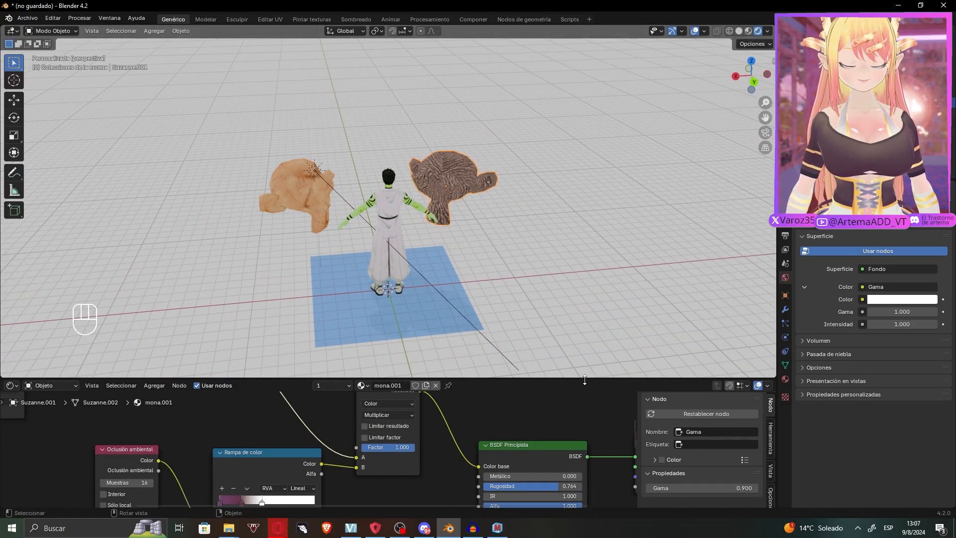
pyautogui.moveTo(586, 379); pyautogui.dragTo(595, 338)
pyautogui.moveTo(486, 232); pyautogui.dragTo(417, 204, button='middle')
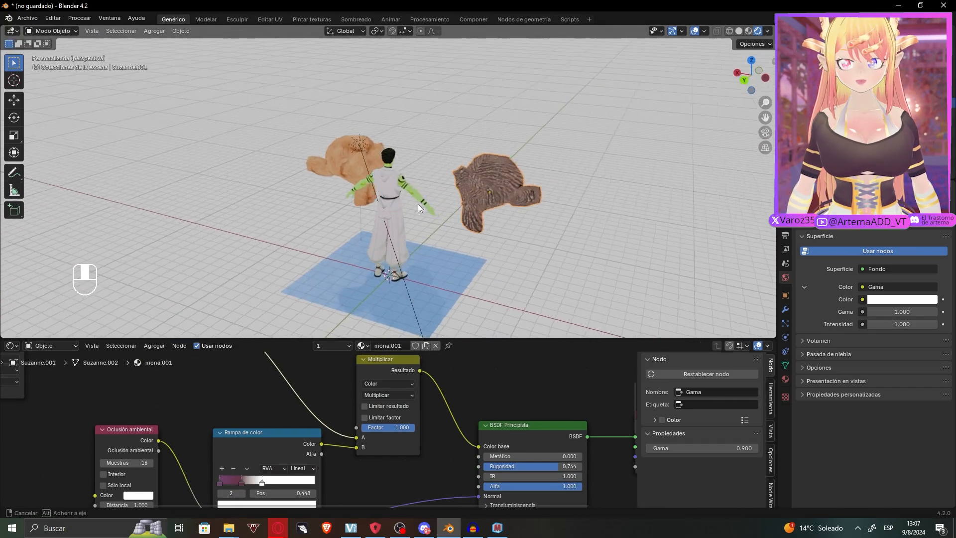
pyautogui.keyDown('shift'); pyautogui.moveTo(700, 241); pyautogui.dragTo(439, 192, button='middle'); pyautogui.keyUp('shift')
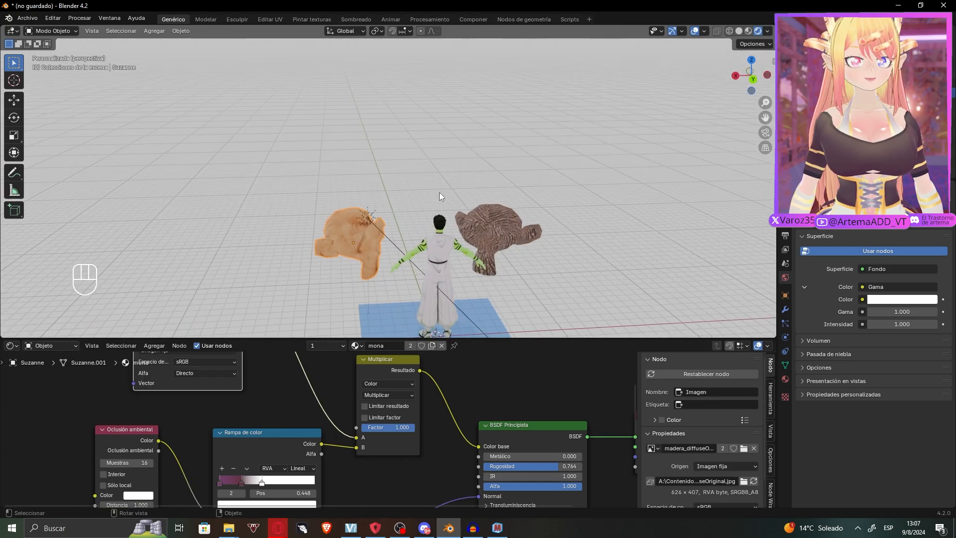
# - Check the dark wooden monkey's material in the material list, keeping mona.001 assigned
pyautogui.click(785, 379)
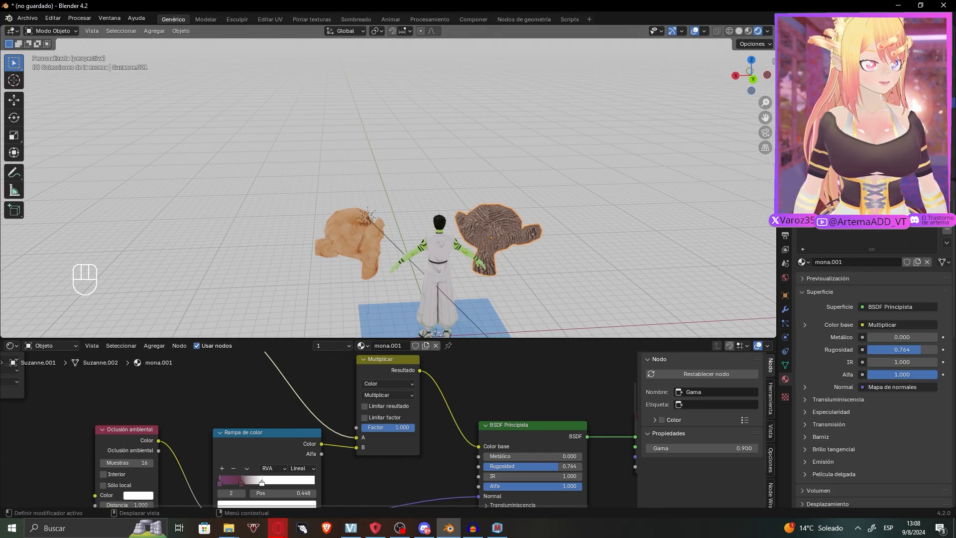
pyautogui.click(804, 262)
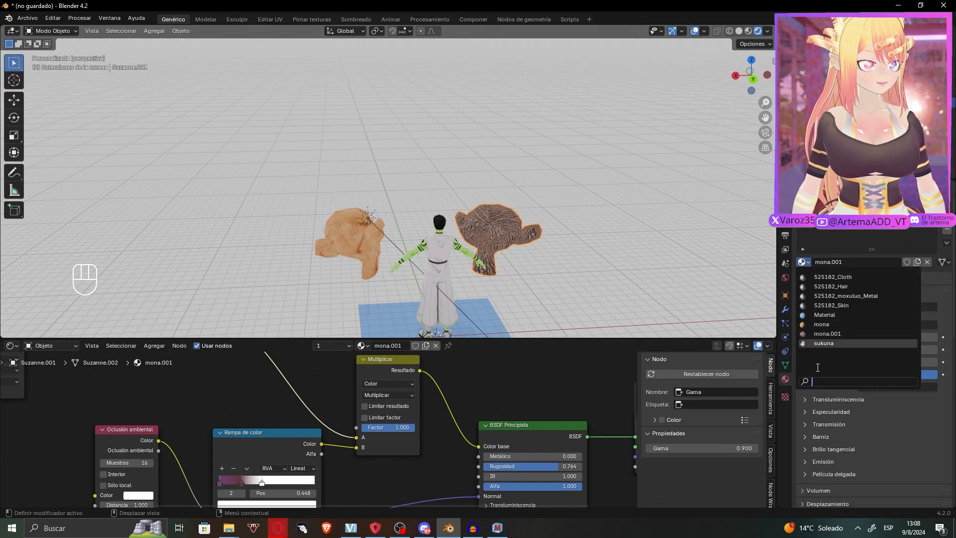
pyautogui.click(853, 333)
pyautogui.moveTo(557, 333); pyautogui.dragTo(473, 342, button='middle')
pyautogui.moveTo(473, 340); pyautogui.dragTo(460, 414)
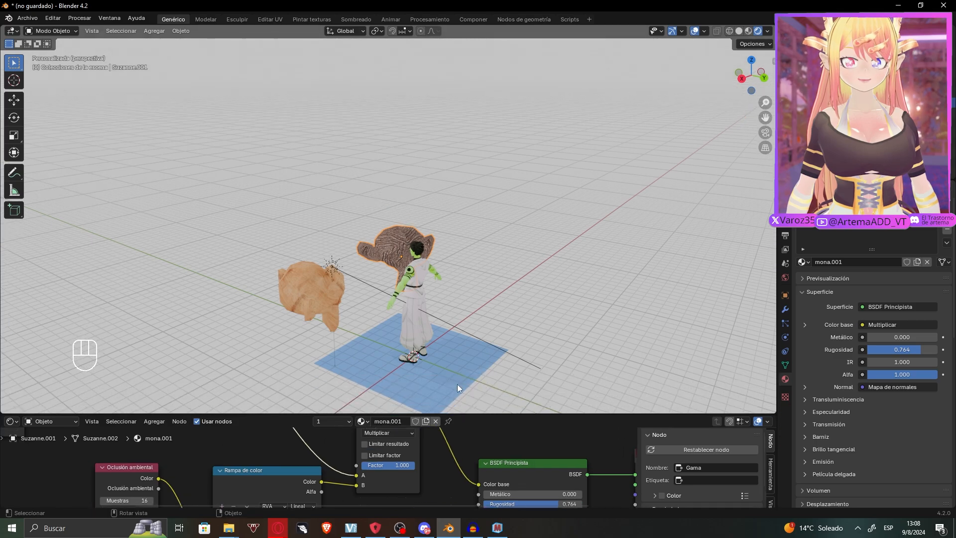
# - Add a point light and move it between the dark wooden monkey and the character
pyautogui.moveTo(457, 384); pyautogui.dragTo(558, 306, button='middle')
pyautogui.scroll(3, 460, 315)
pyautogui.hotkey('shift', 'a')
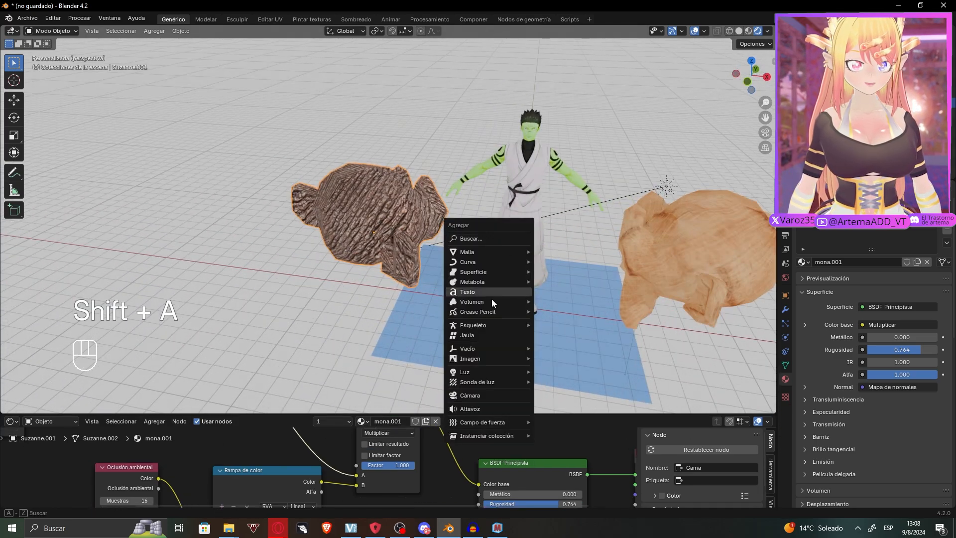
pyautogui.click(545, 372)
pyautogui.press('g')
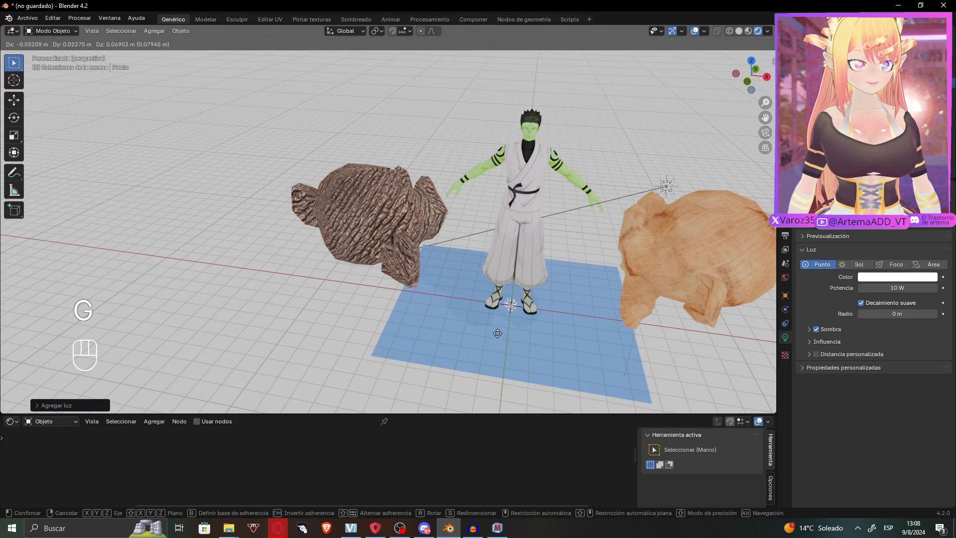
pyautogui.click(443, 270)
# - Give the point light a pink color with hue 0.929 and saturation 0.427, and set its power to 262.3 W
pyautogui.moveTo(443, 271); pyautogui.dragTo(552, 292, button='middle')
pyautogui.moveTo(899, 289)
pyautogui.mouseDown()
pyautogui.moveTo(913, 287)
pyautogui.moveTo(899, 282)
pyautogui.mouseUp()
pyautogui.click(899, 279)
pyautogui.click(872, 193)
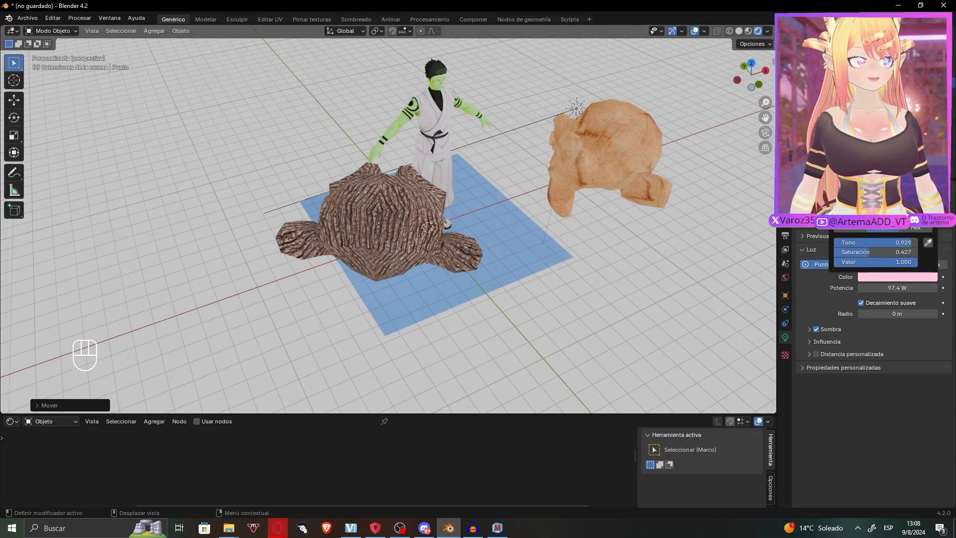
pyautogui.moveTo(567, 208); pyautogui.dragTo(645, 190, button='middle')
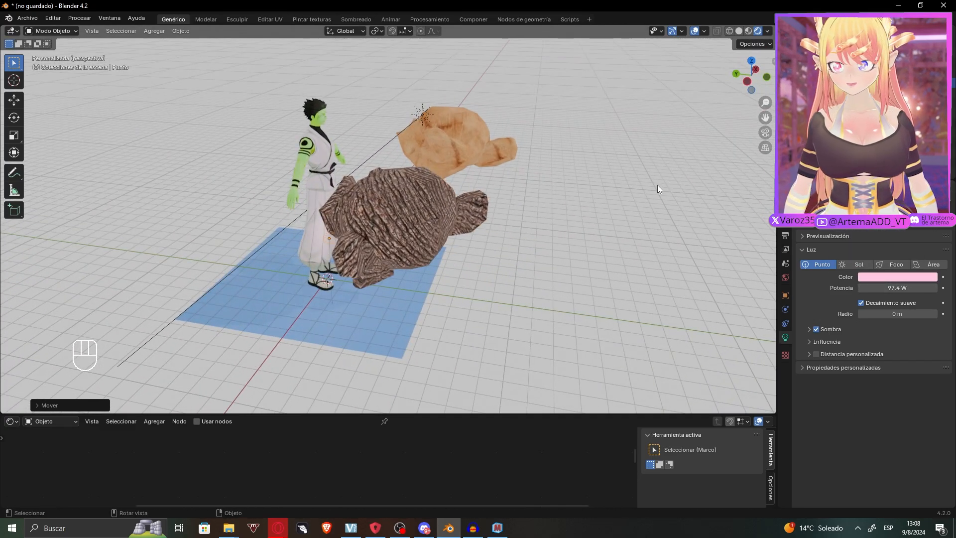
pyautogui.moveTo(892, 288); pyautogui.dragTo(916, 288)
# - Readjust the point light's pink color to tint the character's clothing
pyautogui.moveTo(463, 244); pyautogui.dragTo(366, 217, button='middle')
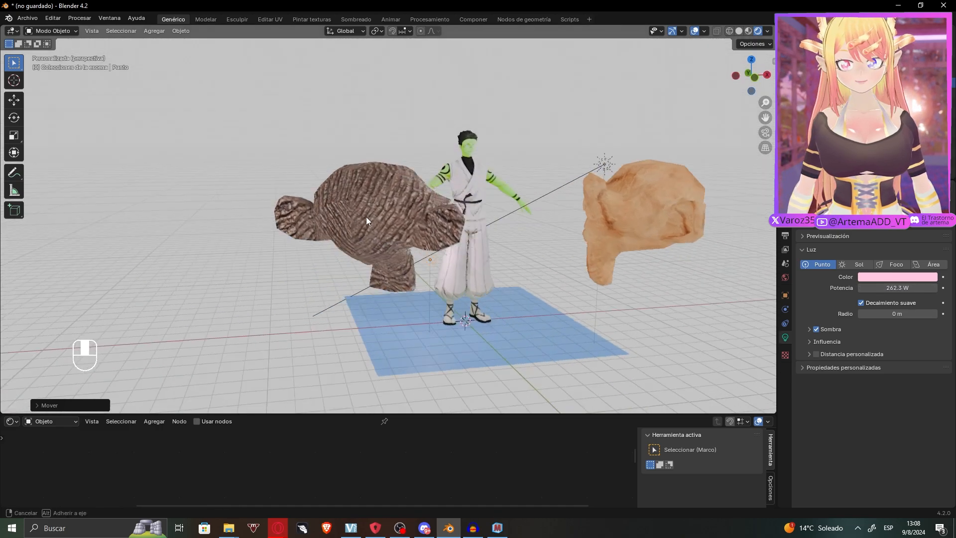
pyautogui.scroll(2, 366, 216)
pyautogui.moveTo(503, 240); pyautogui.dragTo(462, 235, button='middle')
pyautogui.keyDown('shift'); pyautogui.moveTo(538, 247); pyautogui.dragTo(576, 258, button='middle'); pyautogui.keyUp('shift')
pyautogui.scroll(3, 508, 253)
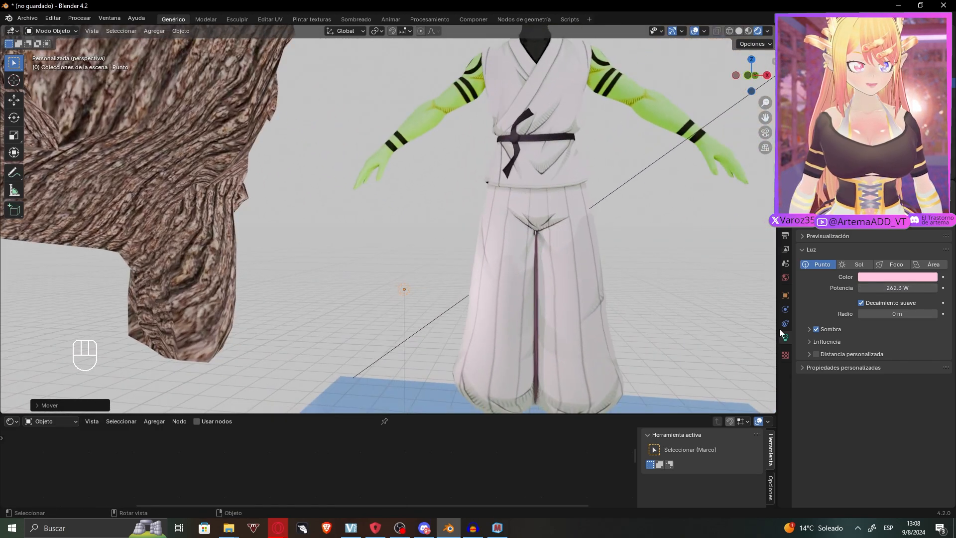
pyautogui.click(898, 288)
pyautogui.click(899, 279)
pyautogui.click(899, 278)
pyautogui.moveTo(874, 181); pyautogui.dragTo(886, 196)
pyautogui.scroll(-2, 617, 236)
pyautogui.scroll(-3, 618, 236)
# - Change the sun light's color to a pale salmon pink
pyautogui.click(671, 71)
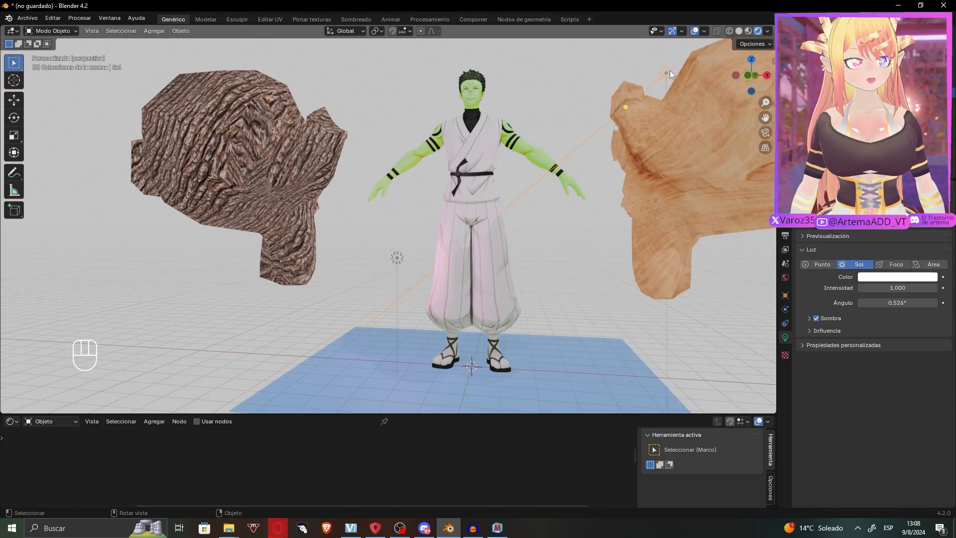
pyautogui.moveTo(574, 132); pyautogui.dragTo(603, 158, button='middle')
pyautogui.click(871, 279)
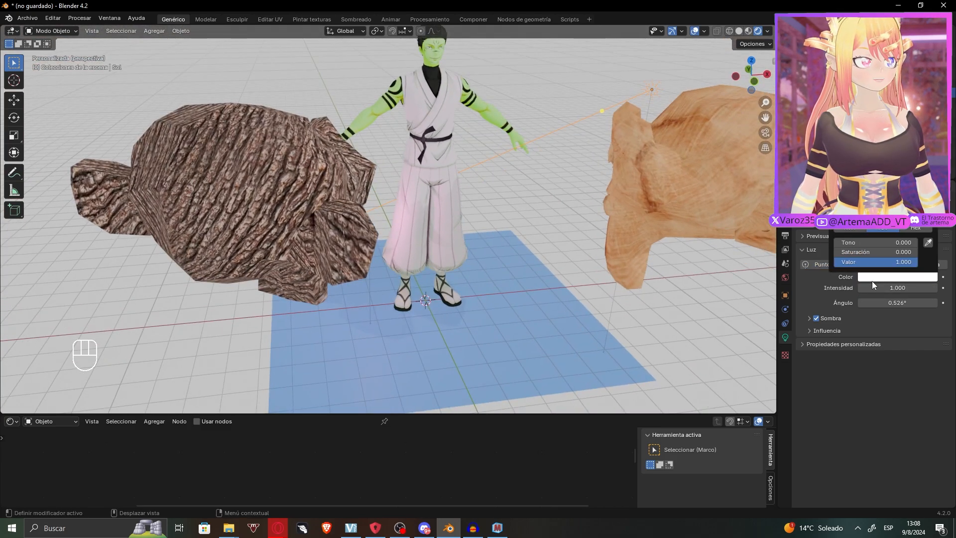
pyautogui.moveTo(877, 182); pyautogui.dragTo(875, 199)
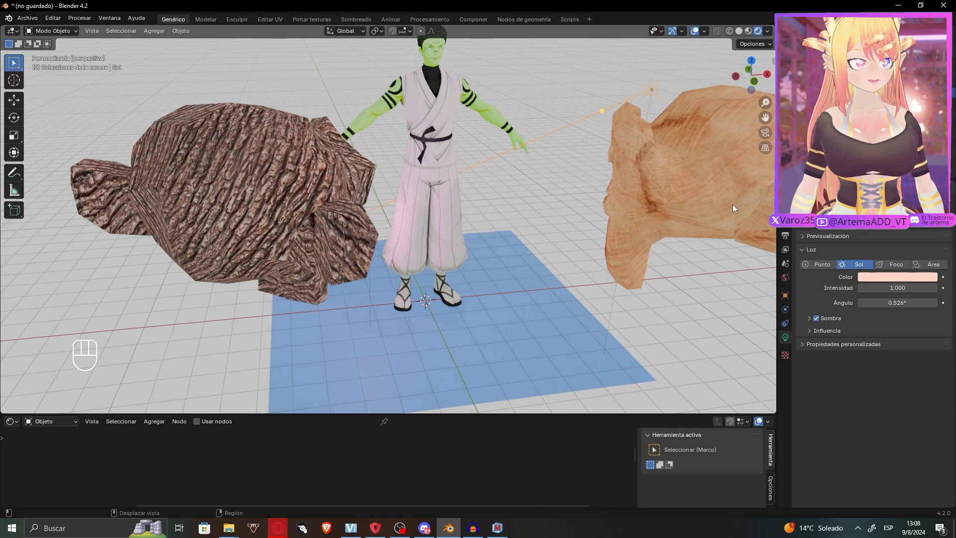
# - Reposition the sun light higher above the scene and increase its intensity
pyautogui.moveTo(439, 249); pyautogui.dragTo(527, 218, button='middle')
pyautogui.press('g')
pyautogui.click(557, 117)
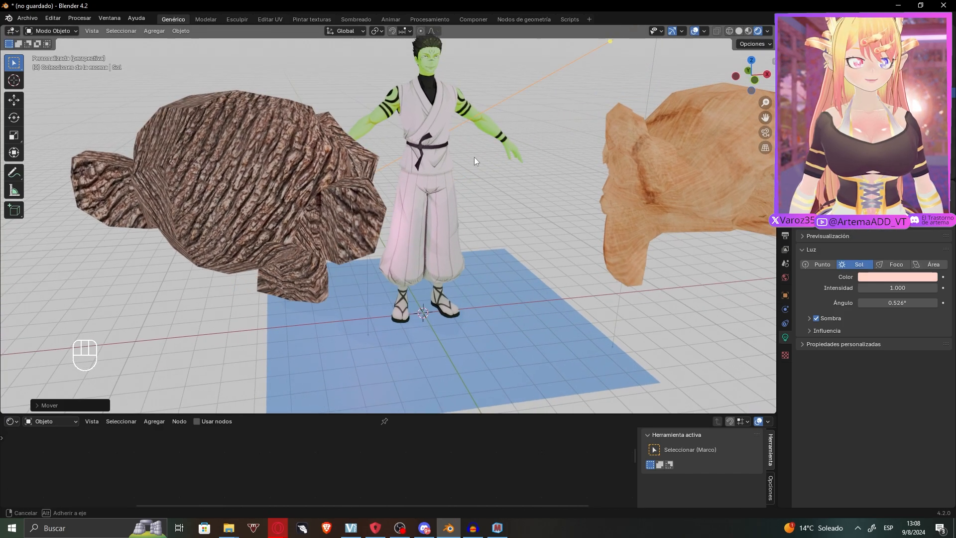
pyautogui.moveTo(475, 157); pyautogui.dragTo(437, 163, button='middle')
pyautogui.moveTo(641, 229); pyautogui.dragTo(697, 206, button='middle')
pyautogui.moveTo(905, 290); pyautogui.dragTo(949, 290)
pyautogui.moveTo(530, 239); pyautogui.dragTo(568, 212, button='middle')
pyautogui.press('g')
pyautogui.click(596, 163)
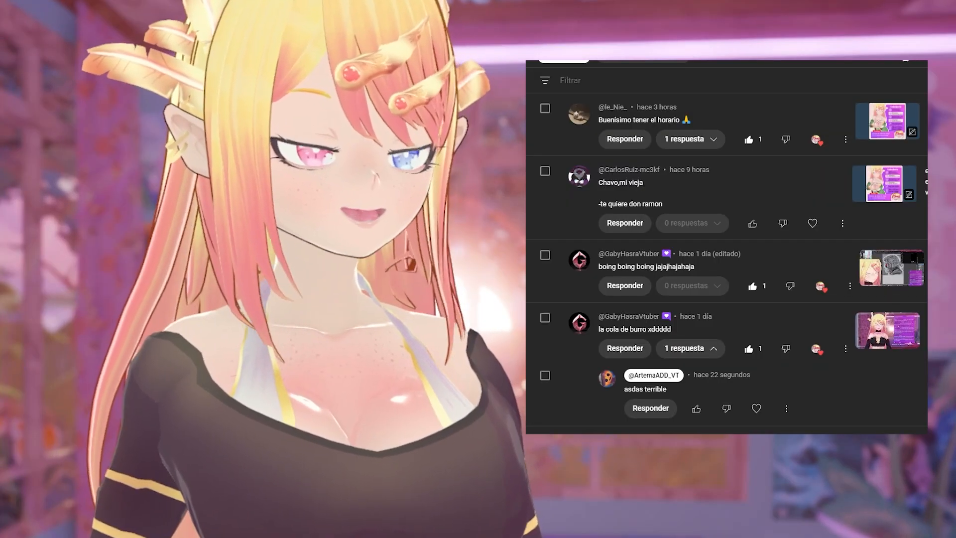
pyautogui.middleClick(905, 60)
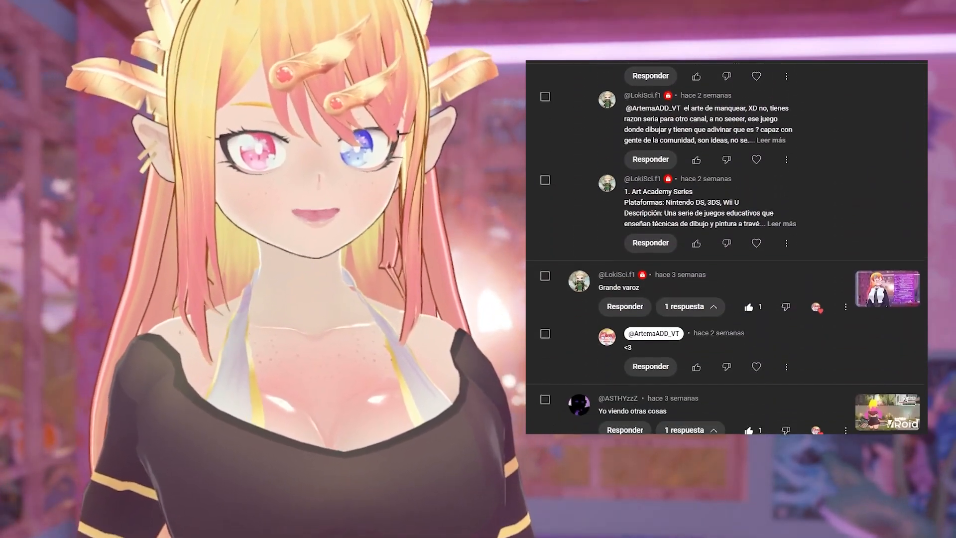
pyautogui.scroll(-5, 727, 247)
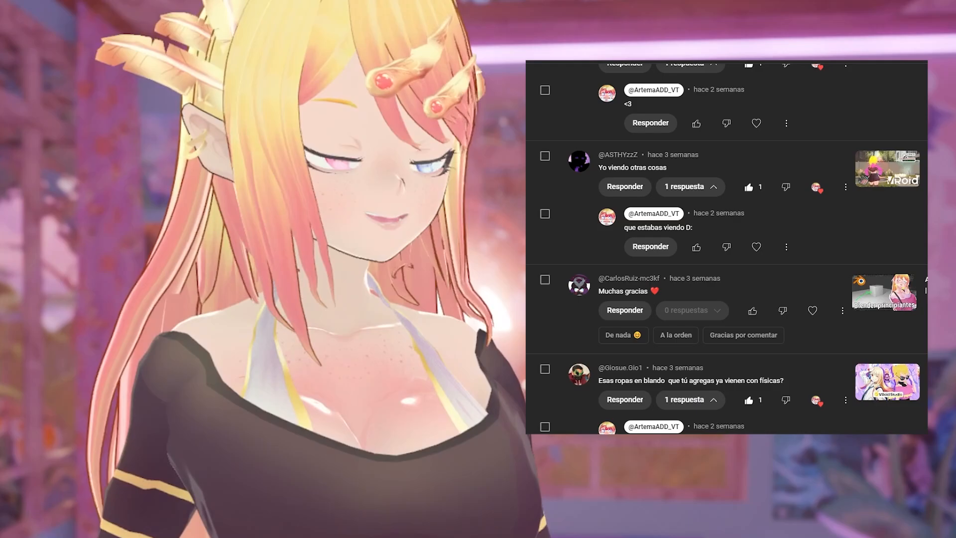
pyautogui.scroll(-5, 726, 247)
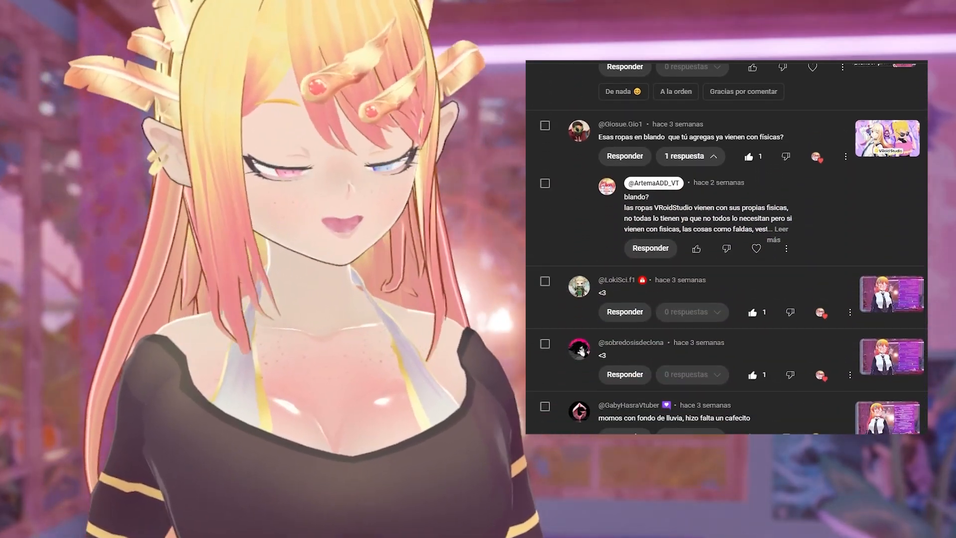